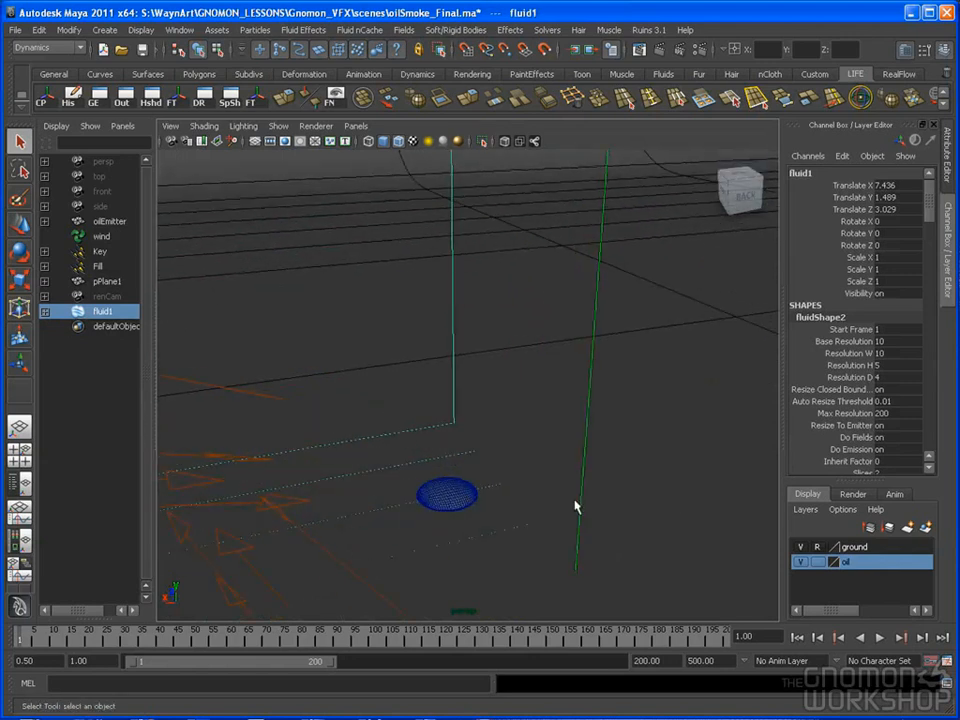
Step: Examine the oil emitter disc beside the fluid container and read the container's size values
alt+right_drag(453, 498, 555, 410)
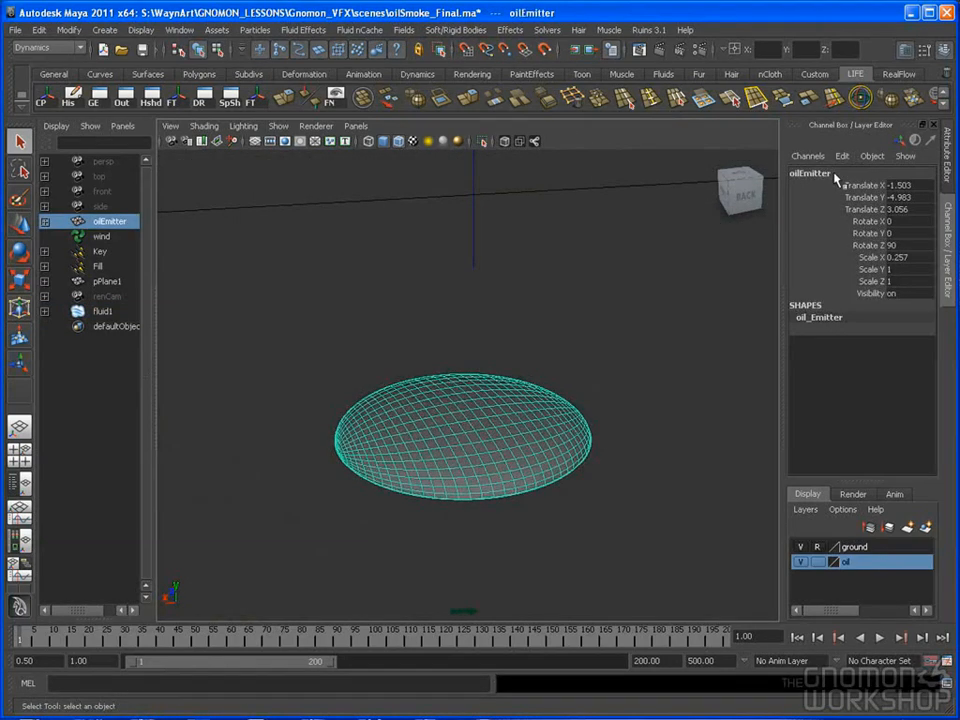
alt+right_drag(638, 311, 519, 289)
alt+middle_drag(519, 289, 533, 336)
alt+drag(533, 336, 478, 236)
click(476, 236)
alt+right_drag(600, 310, 565, 325)
alt+middle_drag(565, 325, 579, 366)
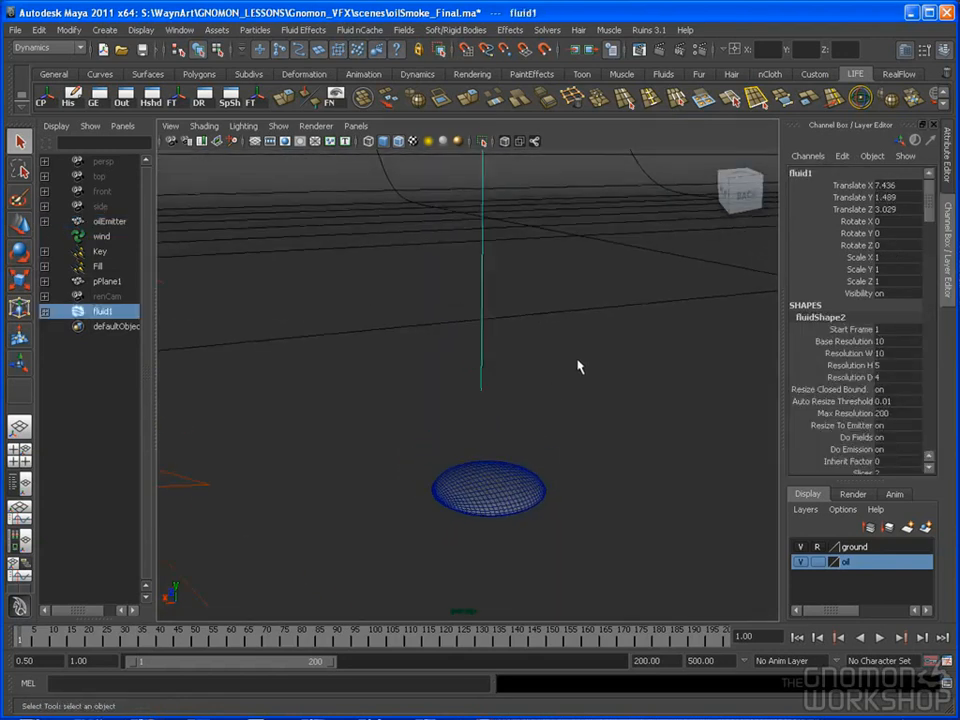
click(943, 160)
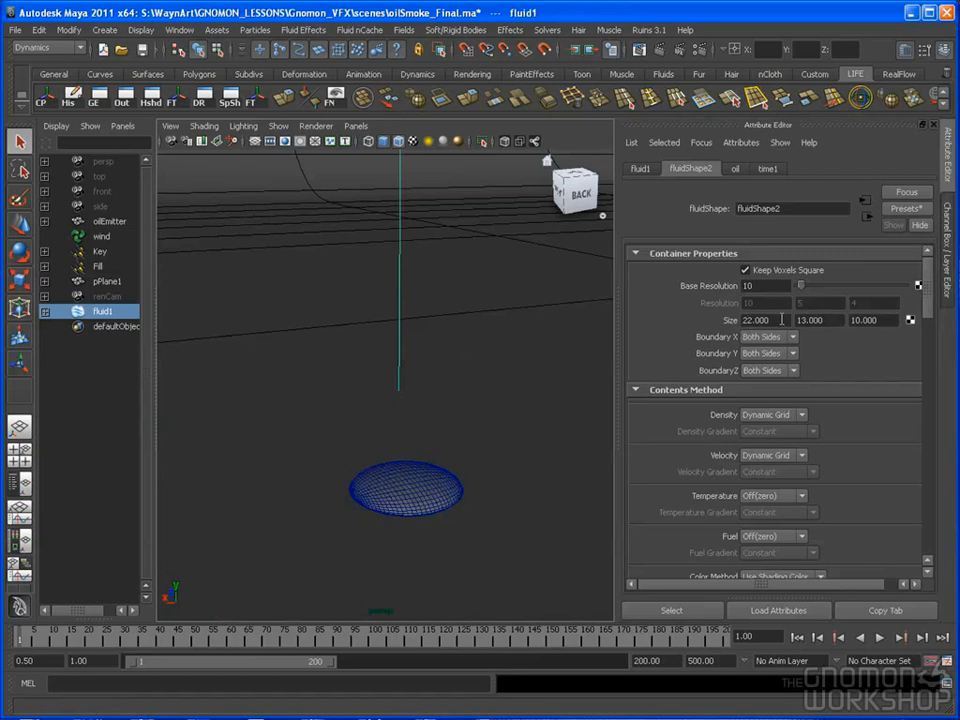
drag(768, 320, 727, 321)
drag(829, 320, 784, 320)
drag(878, 320, 855, 320)
Step: Inspect the wind air field's magnitude, maximum distance and direction settings
alt+drag(501, 298, 432, 293)
alt+right_drag(432, 293, 598, 316)
click(590, 323)
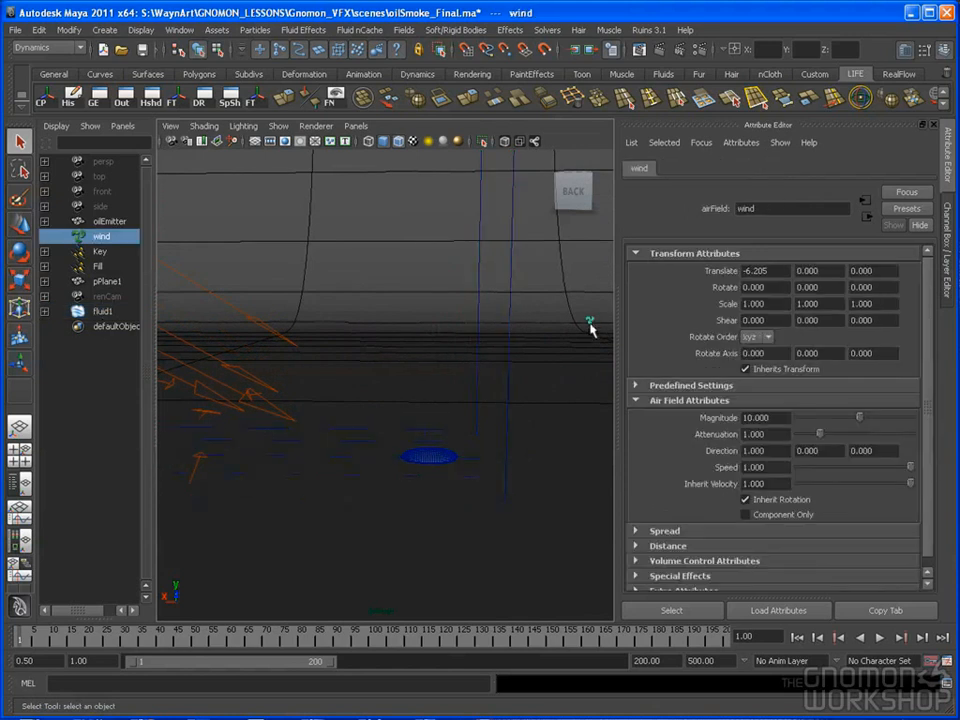
key(w)
key(f)
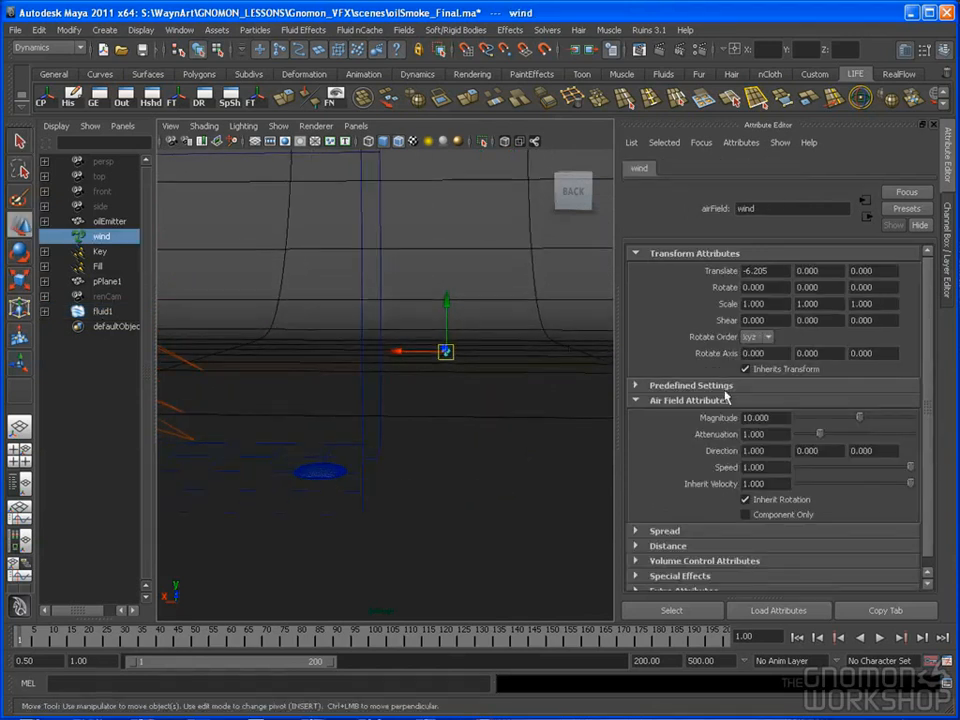
click(784, 417)
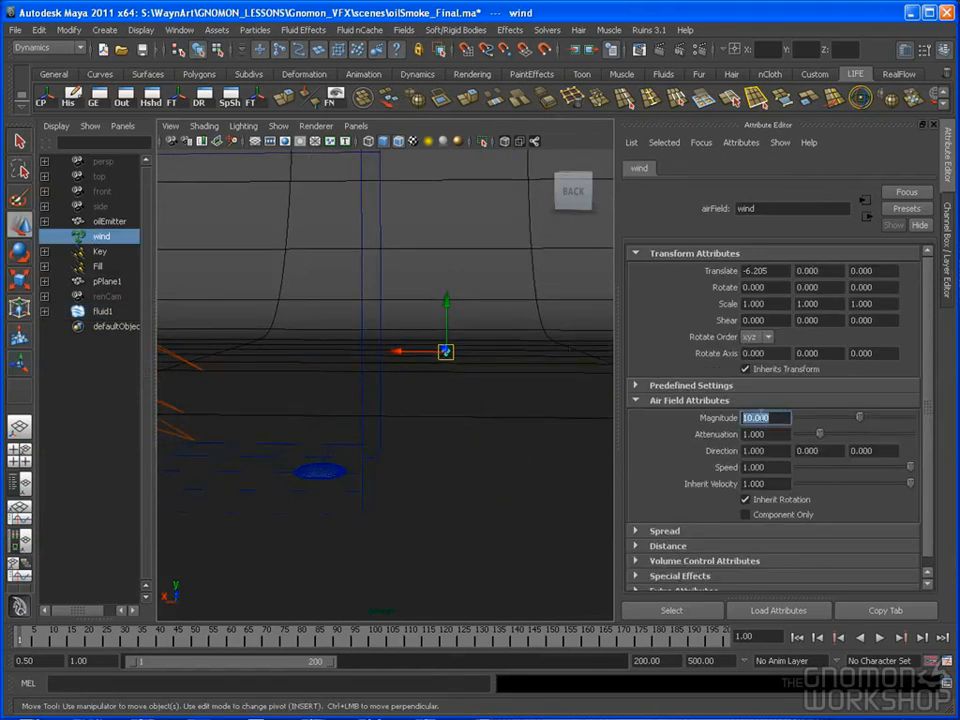
click(948, 306)
scroll(930, 335, down, 1)
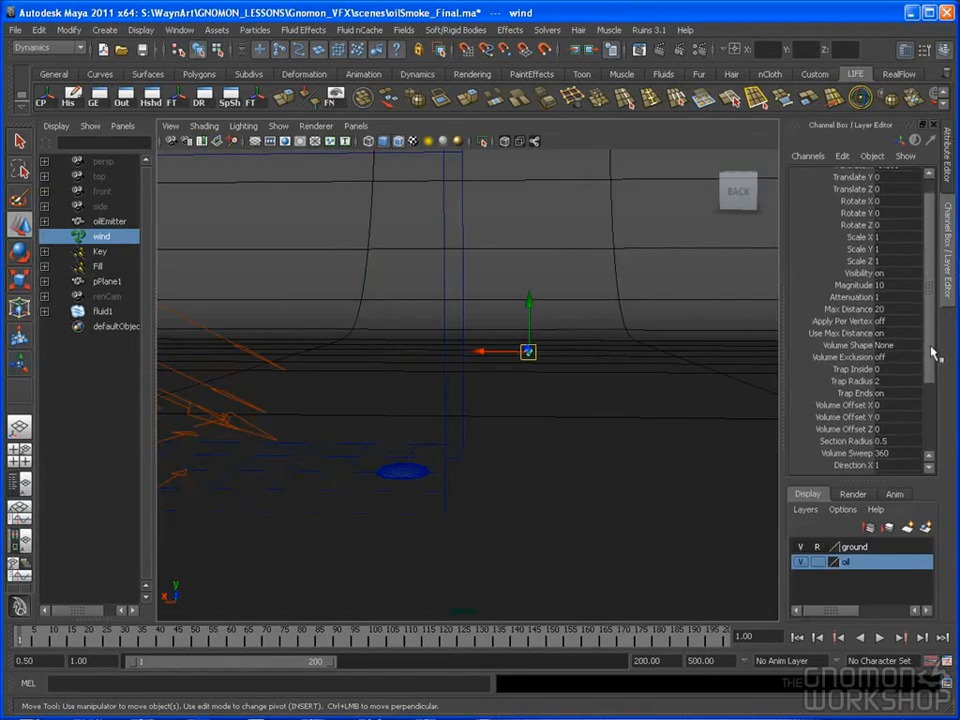
drag(928, 340, 927, 400)
click(876, 381)
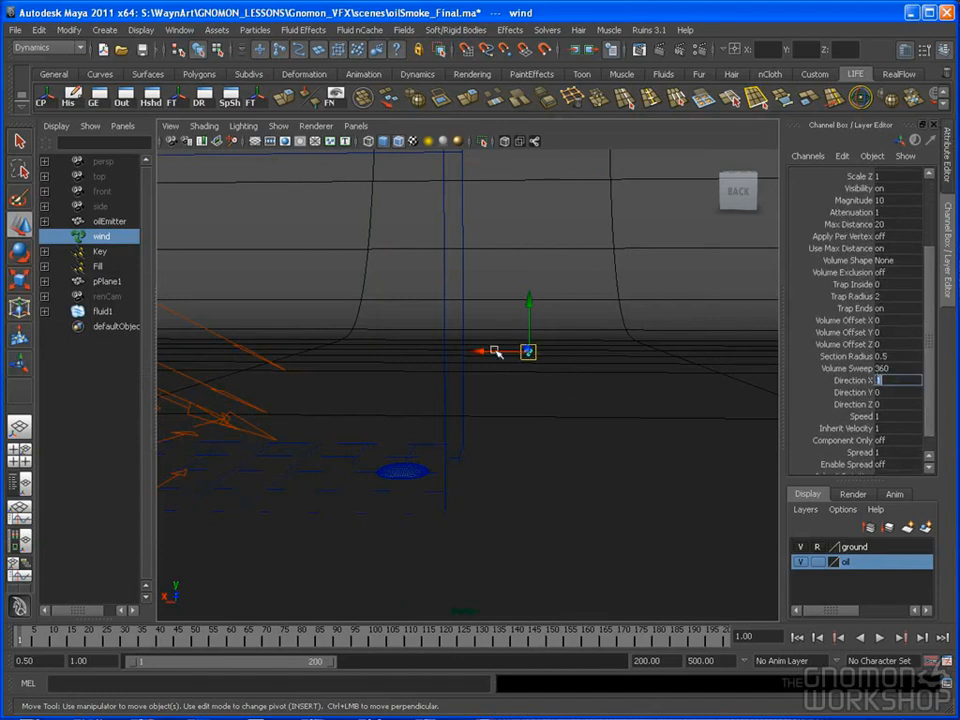
Step: Examine the wind's position relative to the fluid container and the field commands available for the container
alt+middle_drag(440, 356, 521, 358)
alt+right_drag(521, 358, 488, 354)
alt+right_drag(551, 349, 510, 349)
alt+middle_drag(510, 349, 570, 343)
alt+right_drag(570, 343, 640, 343)
alt+middle_drag(750, 341, 563, 341)
alt+drag(563, 341, 510, 363)
alt+middle_drag(510, 364, 583, 358)
click(471, 253)
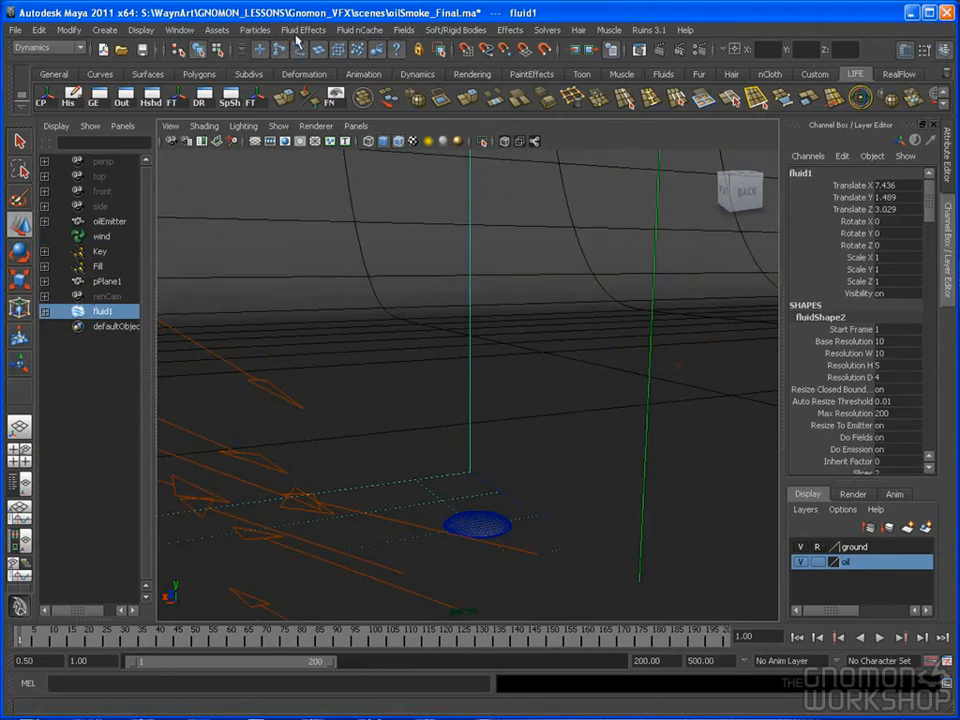
click(296, 31)
mouse_move(404, 30)
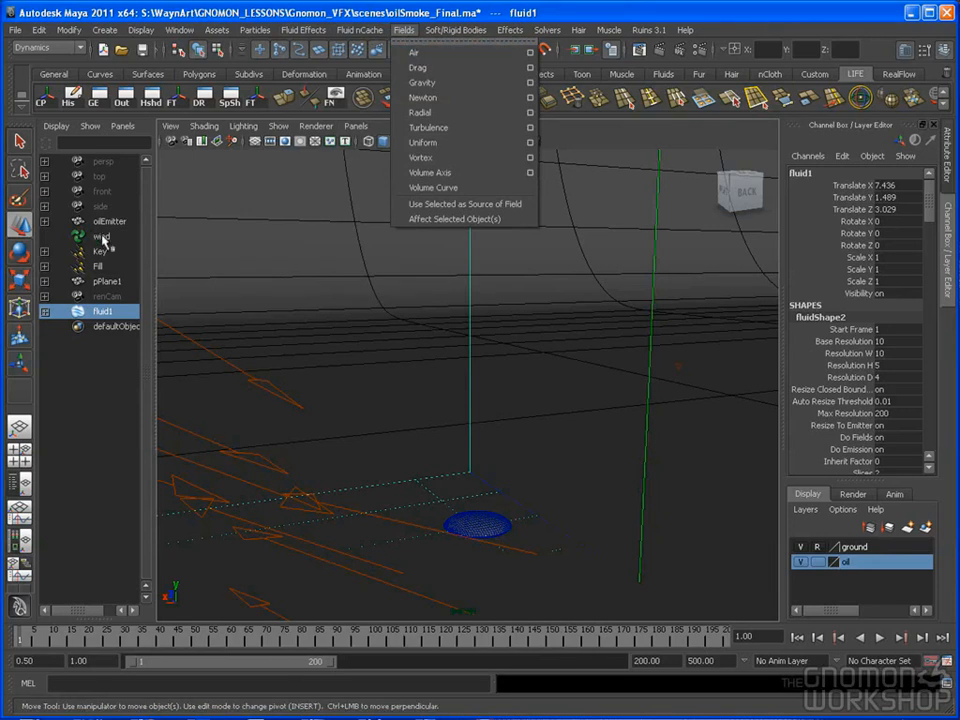
click(563, 394)
Step: Select the fluid container together with oilEmitter and apply Emit from Object so the disc emits fluid
alt+right_drag(563, 394, 523, 371)
alt+drag(523, 371, 548, 412)
alt+right_drag(647, 484, 578, 503)
click(541, 488)
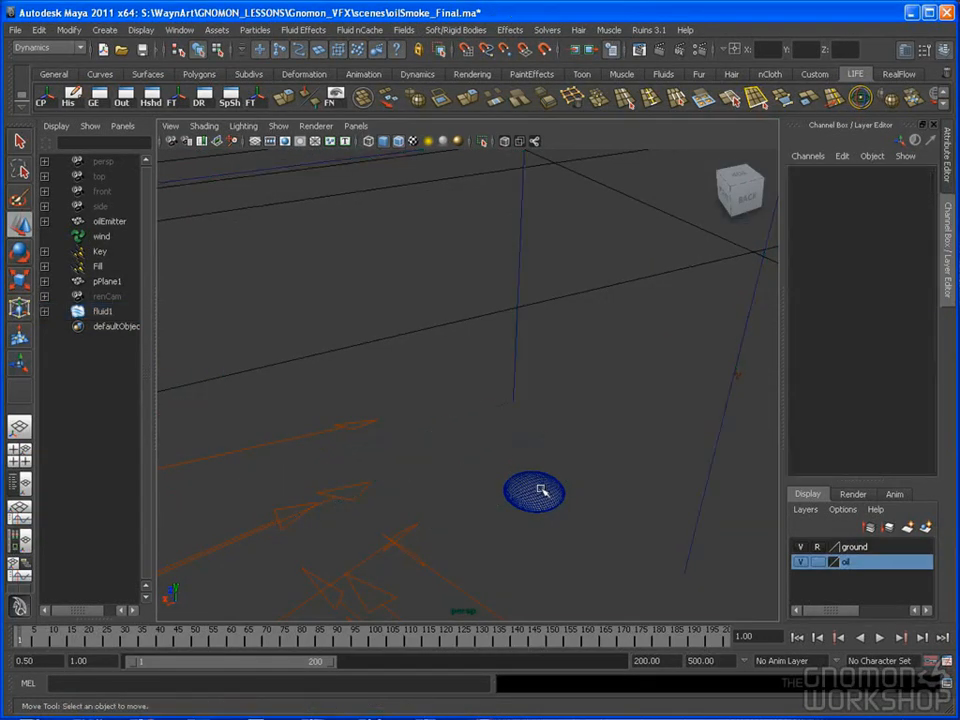
click(523, 336)
alt+middle_drag(551, 426, 522, 351)
alt+right_drag(522, 350, 668, 398)
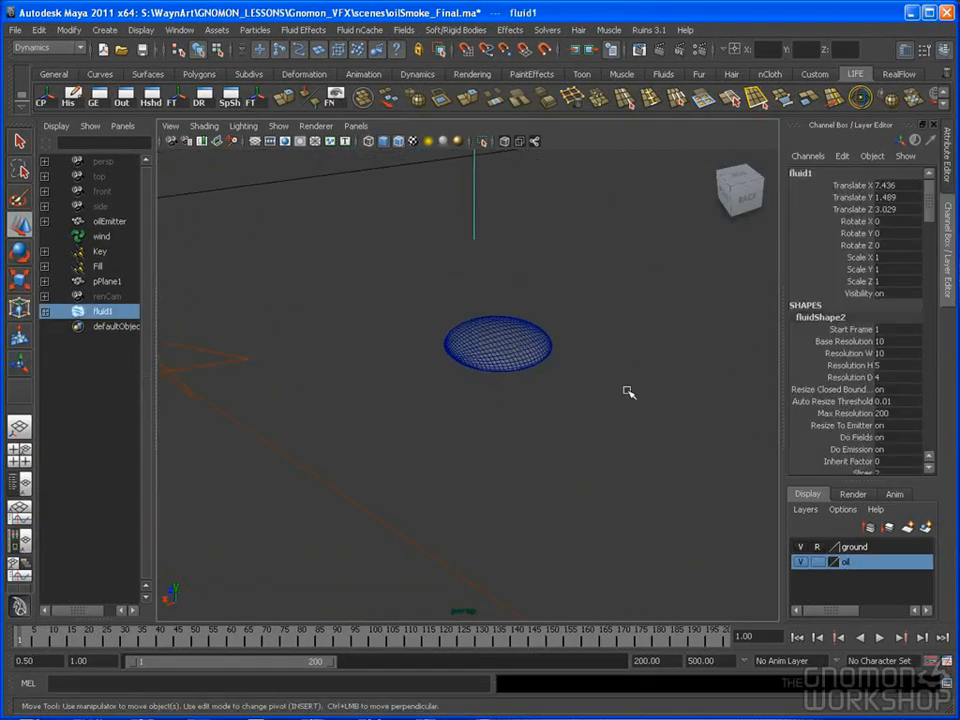
click(499, 341)
alt+middle_drag(505, 398, 521, 497)
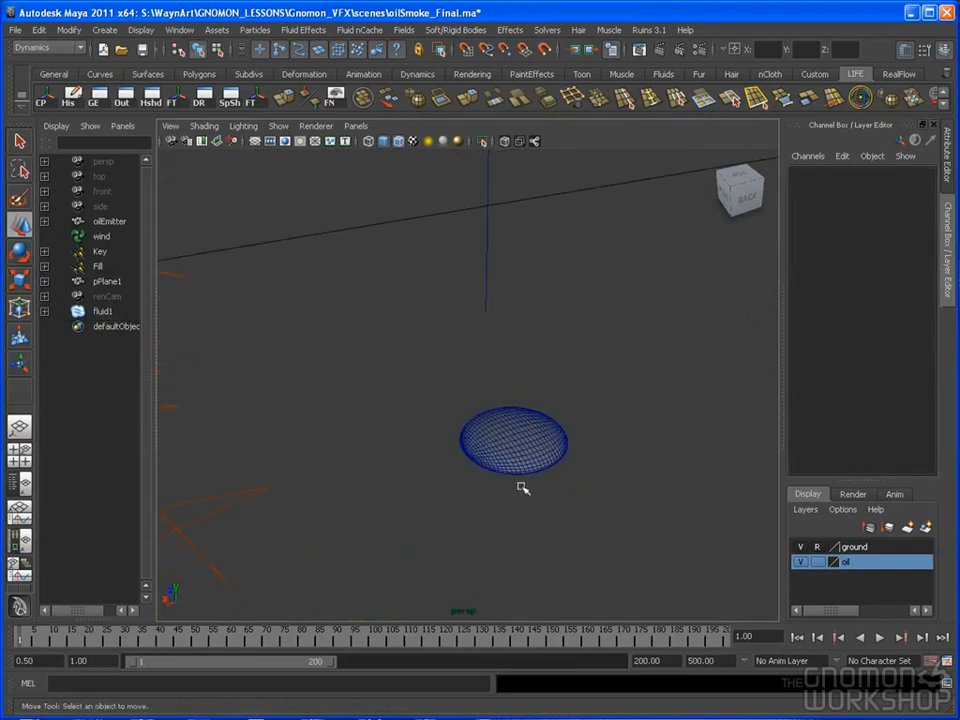
alt+drag(521, 497, 512, 448)
click(505, 336)
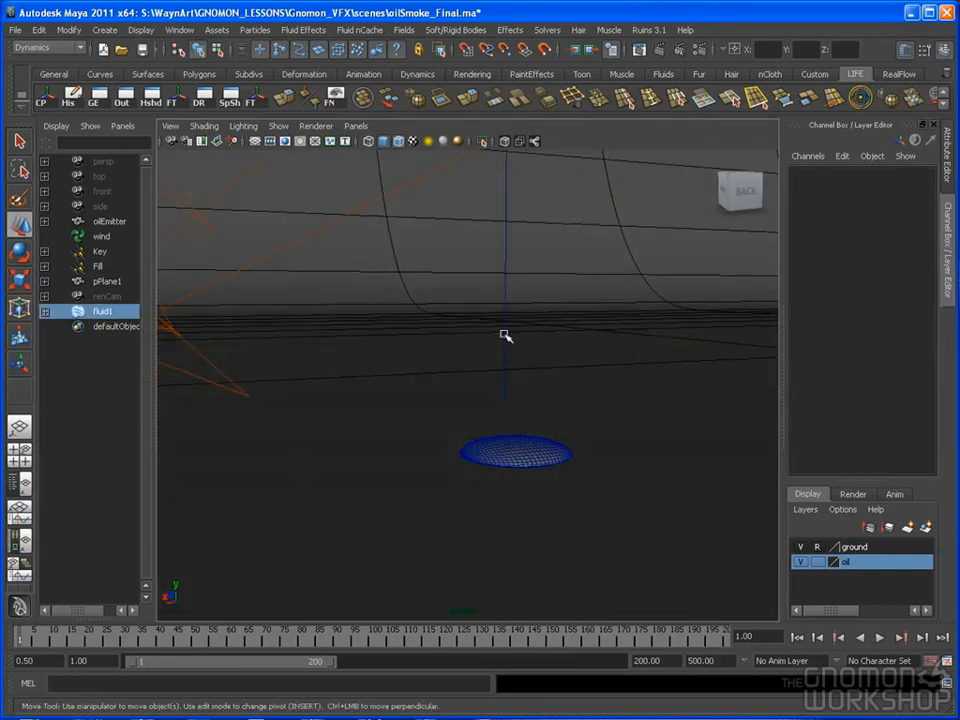
click(108, 221)
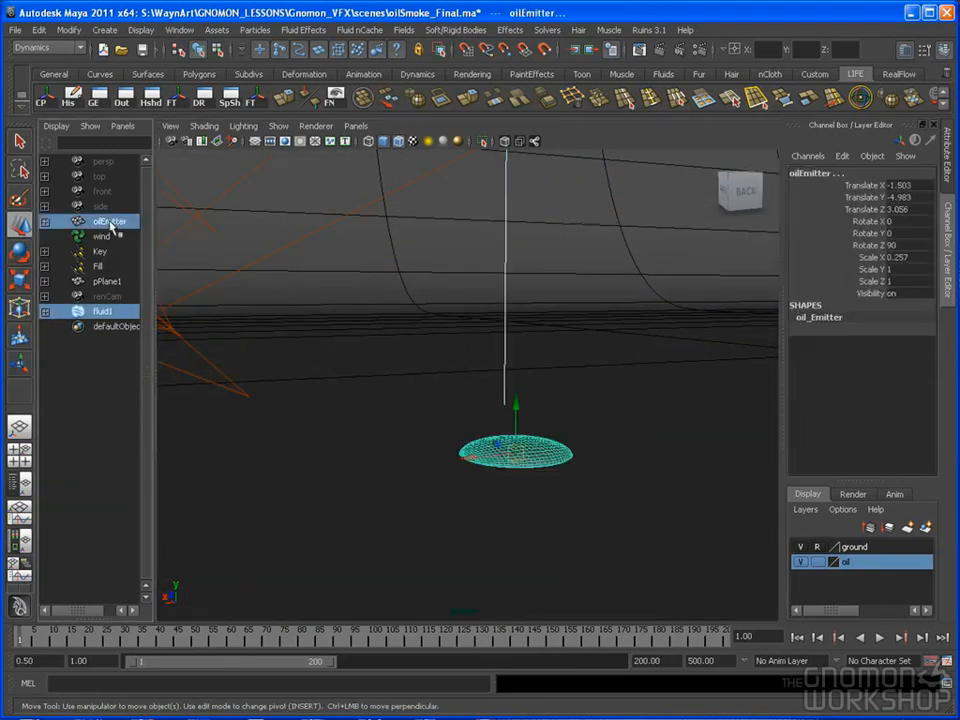
click(316, 30)
mouse_move(360, 82)
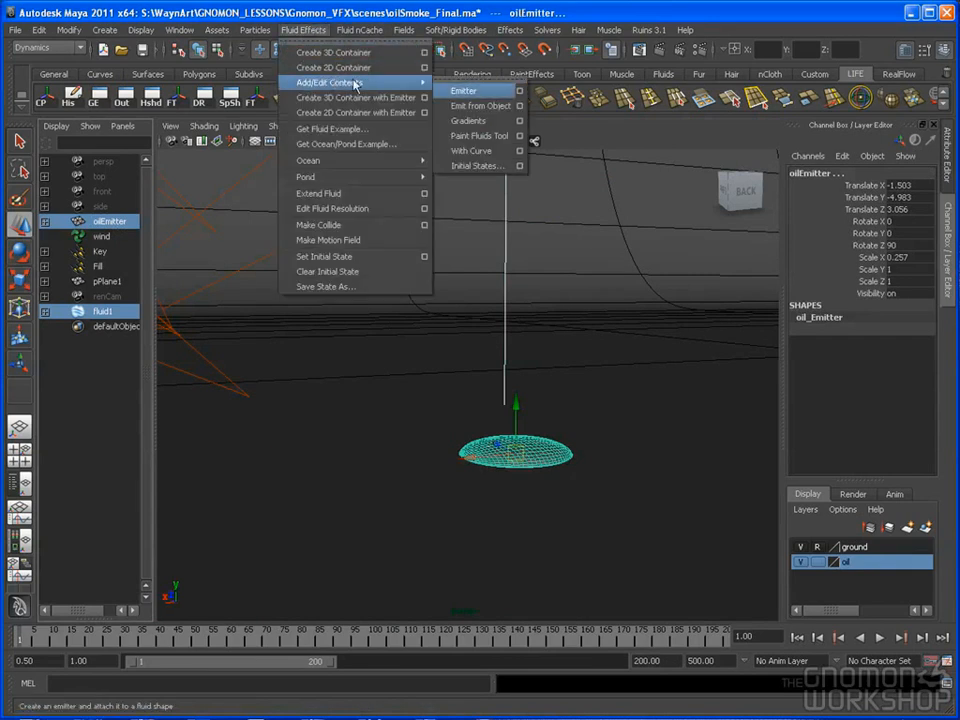
click(476, 105)
alt+drag(495, 480, 528, 531)
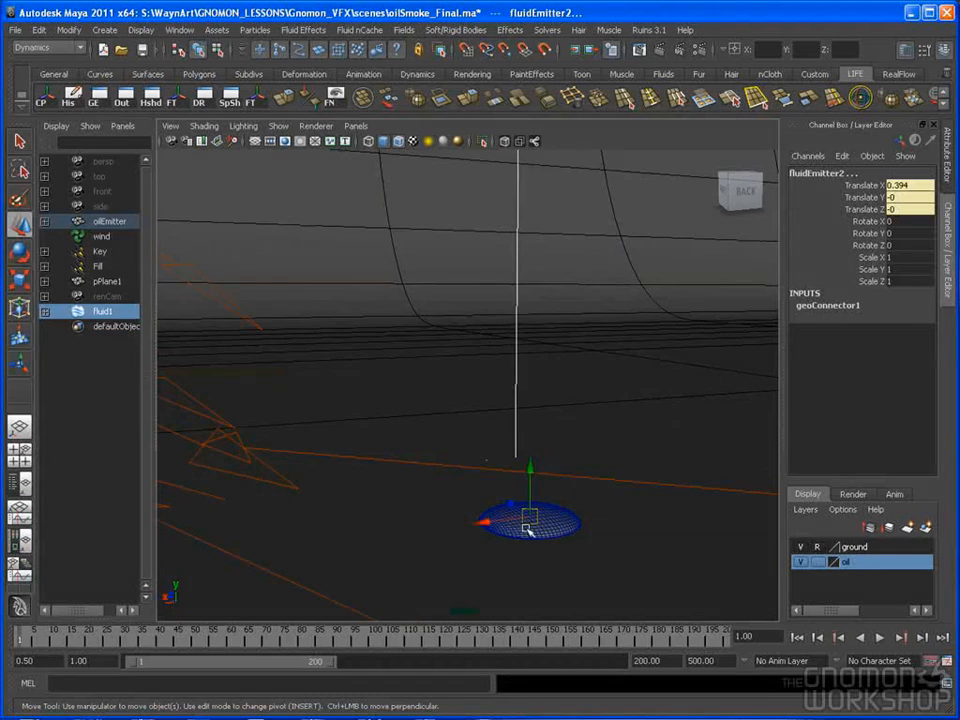
Step: Set the new fluid emitter's Density/Voxel/Sec to 100
click(946, 152)
alt+drag(521, 407, 555, 519)
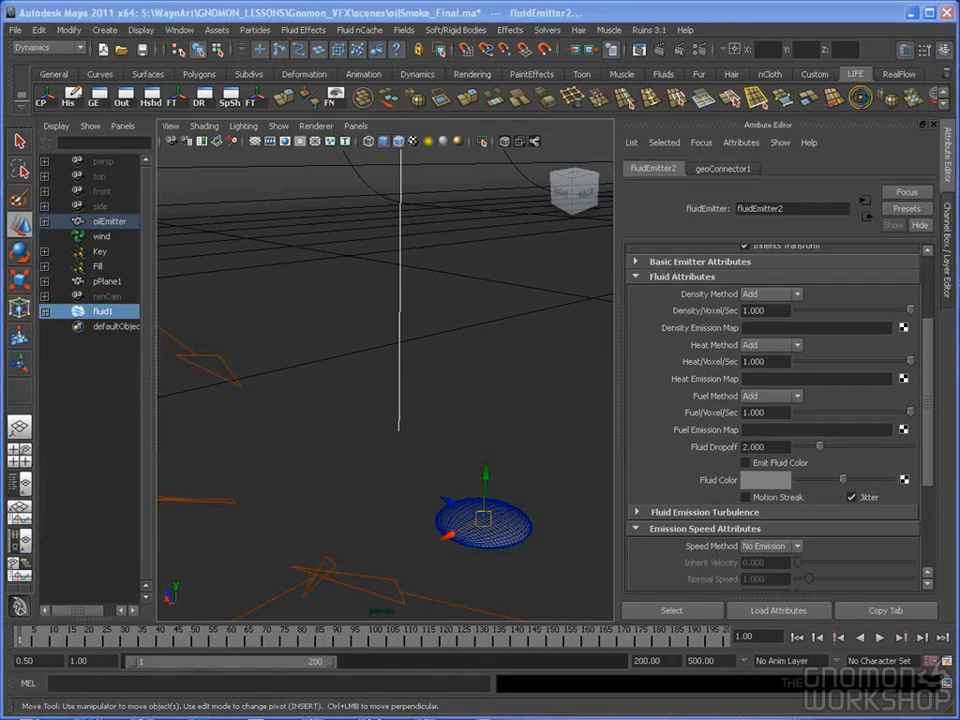
scroll(803, 372, up, 3)
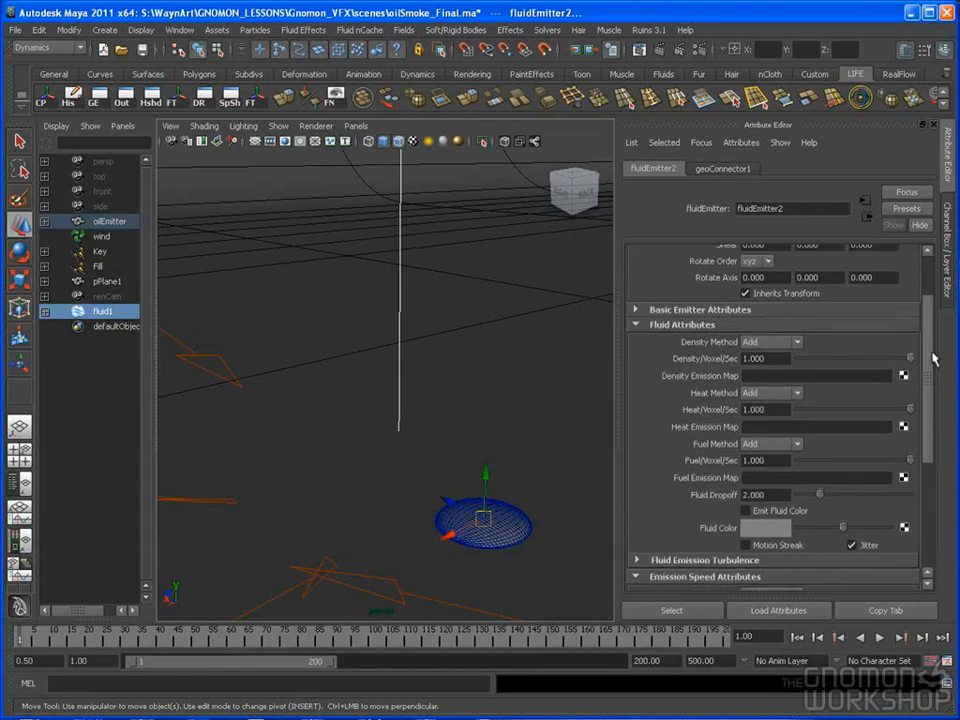
drag(768, 360, 735, 360)
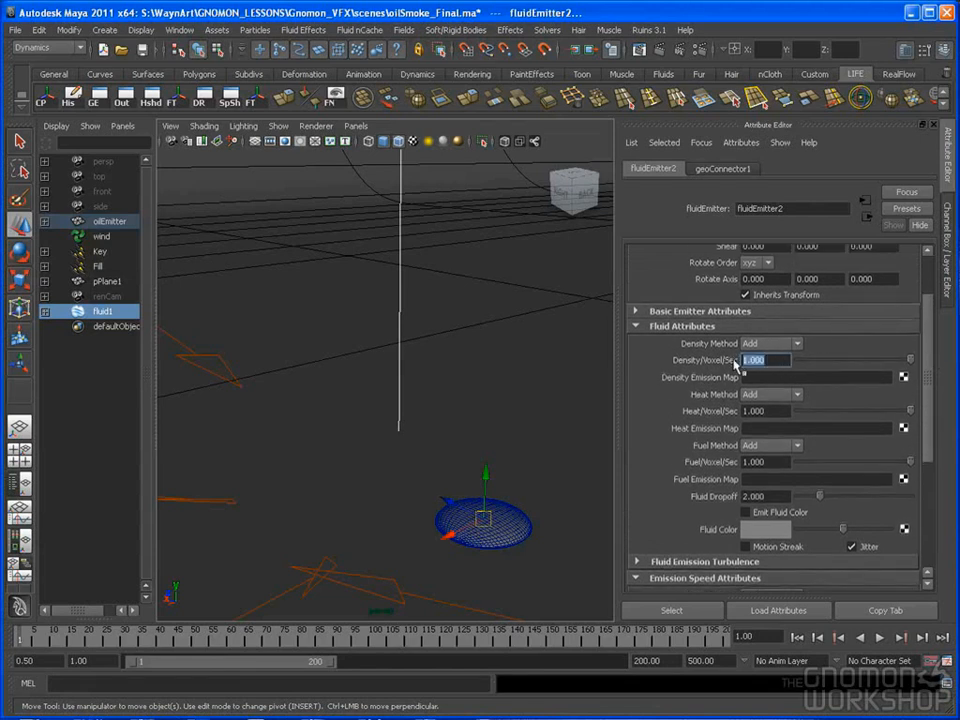
text(100)
key(Return)
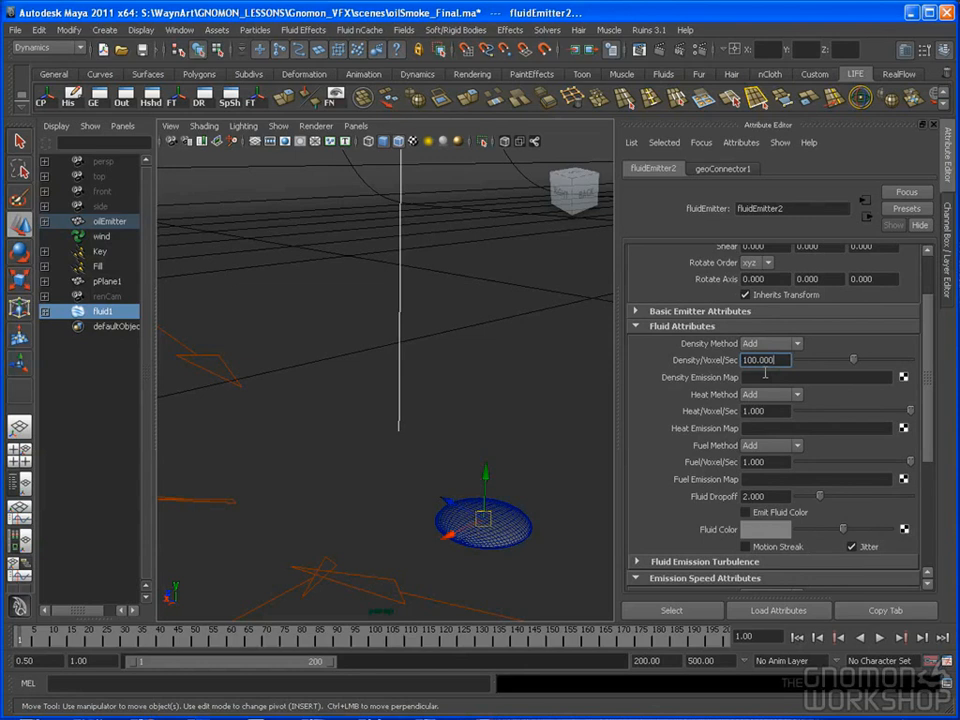
Step: Set both the Heat Method and the Fuel Method of the fluid emitter to No Emission
drag(930, 355, 929, 382)
click(791, 331)
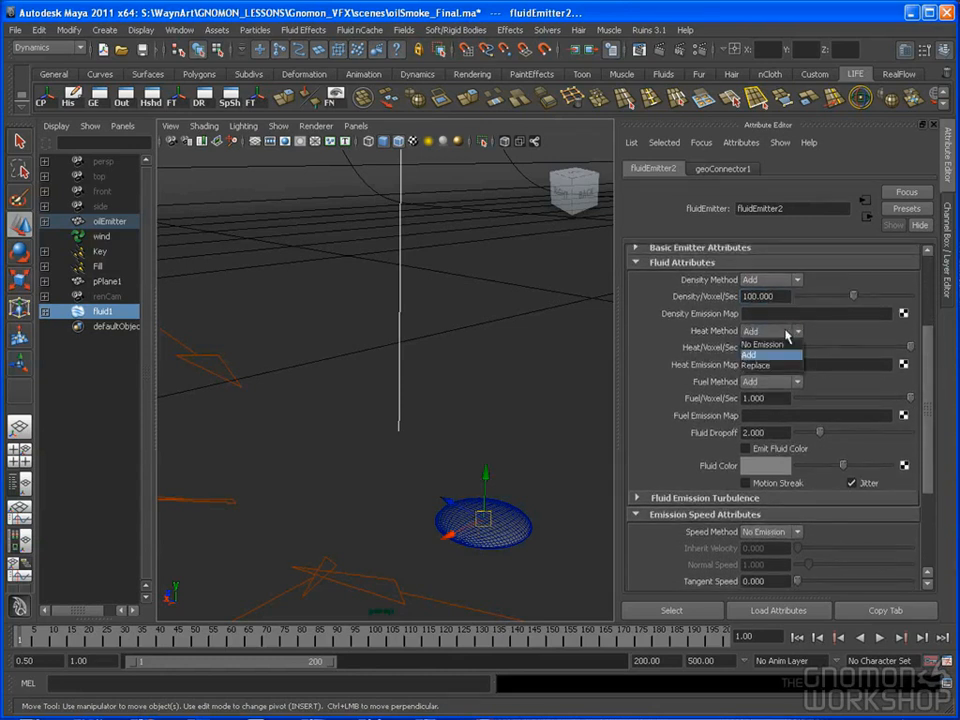
click(781, 344)
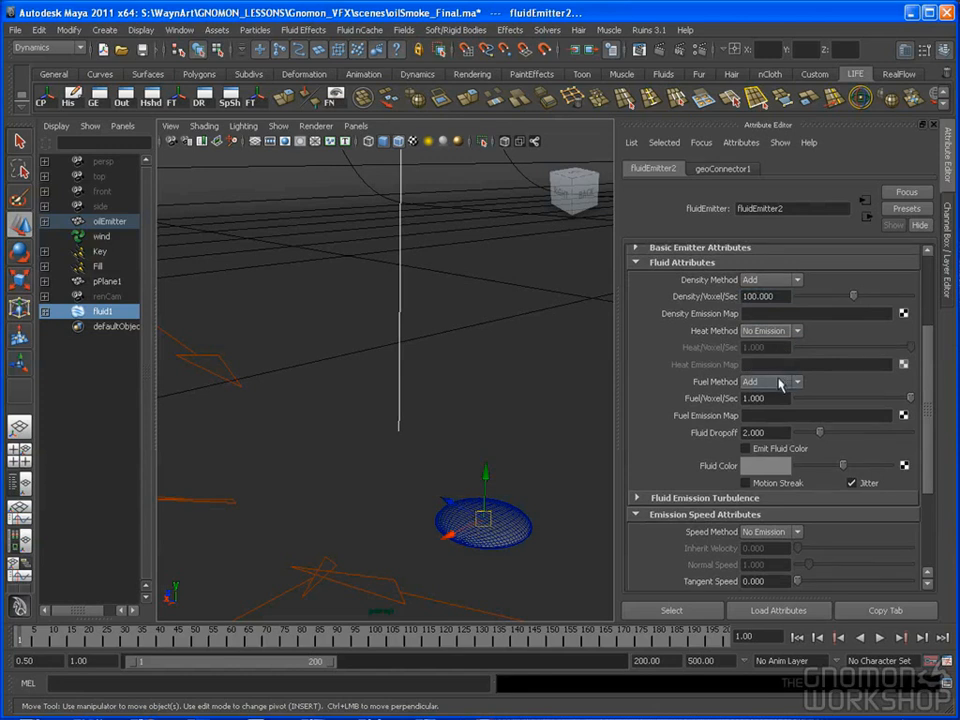
click(781, 386)
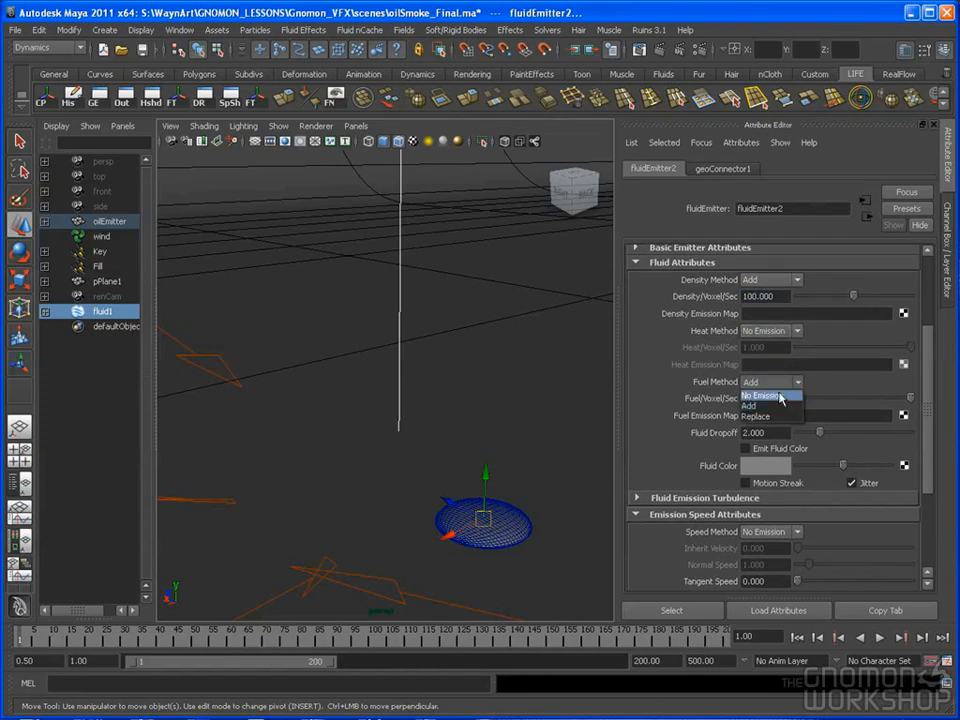
click(781, 396)
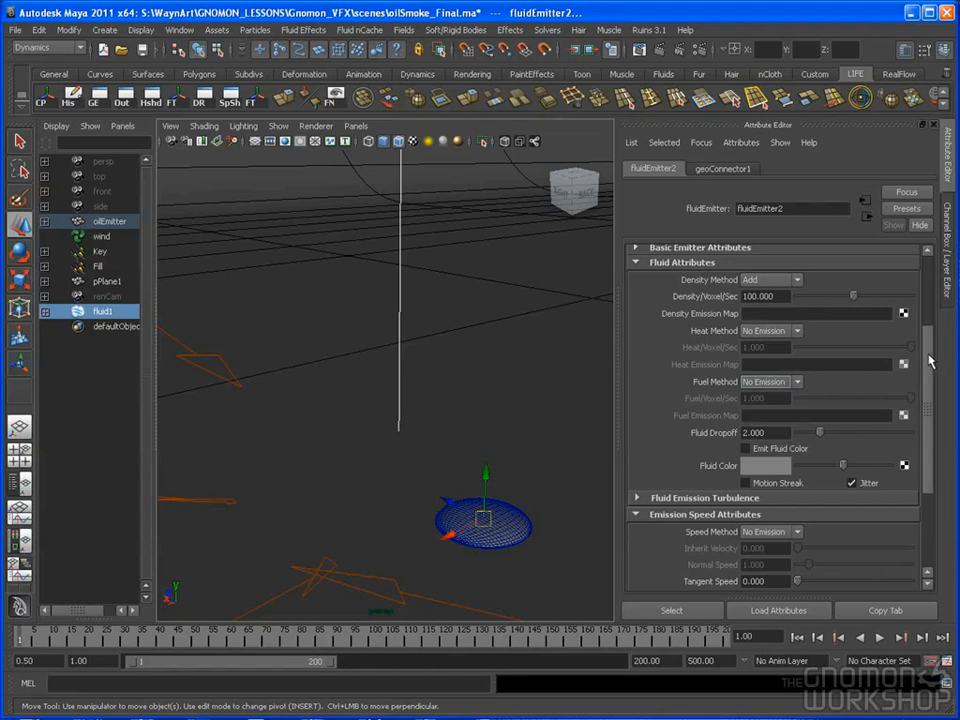
Step: Set the emitter's Fluid Dropoff to 0.12
drag(930, 362, 930, 392)
scroll(800, 400, up, 2)
double_click(755, 410)
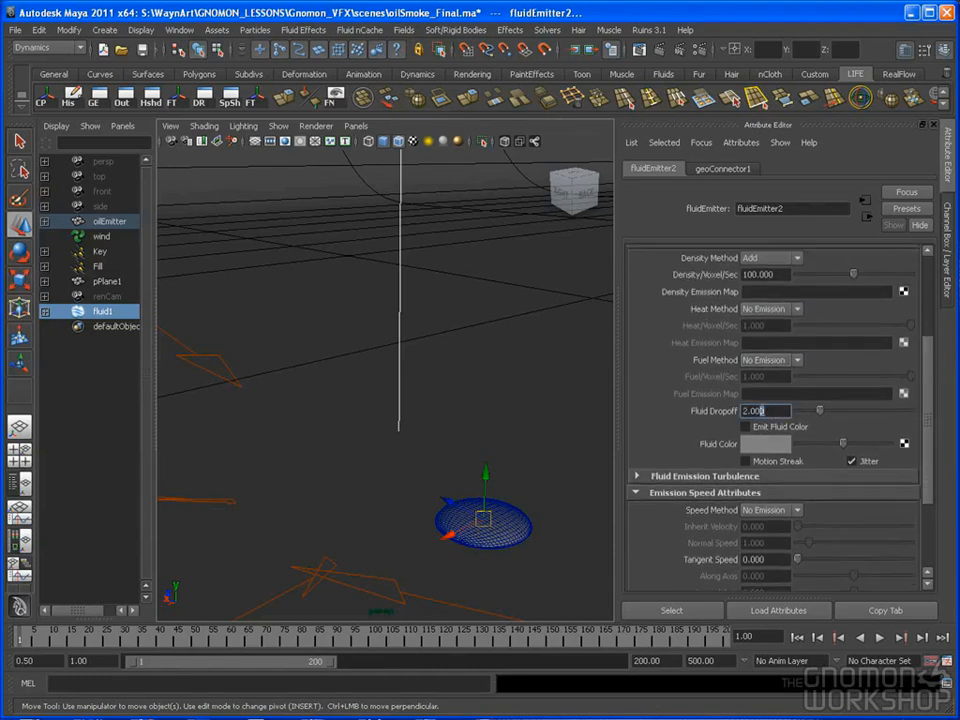
text(.12)
key(Return)
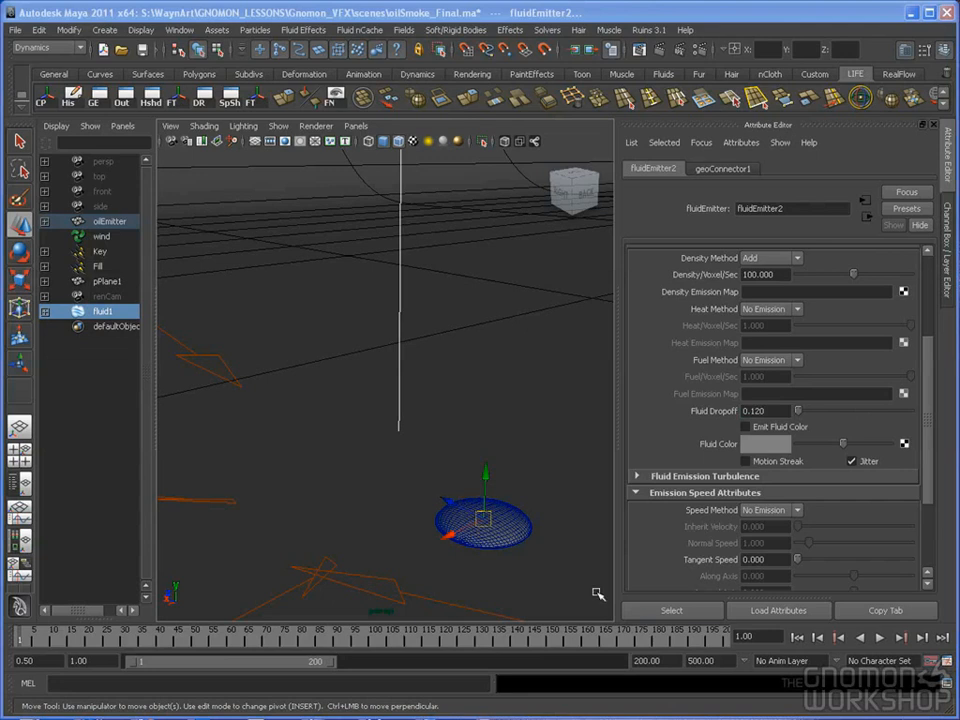
Step: Review the emitter's fluid emission turbulence, emission speed and volume emitter attributes
click(637, 476)
scroll(780, 485, down, 1)
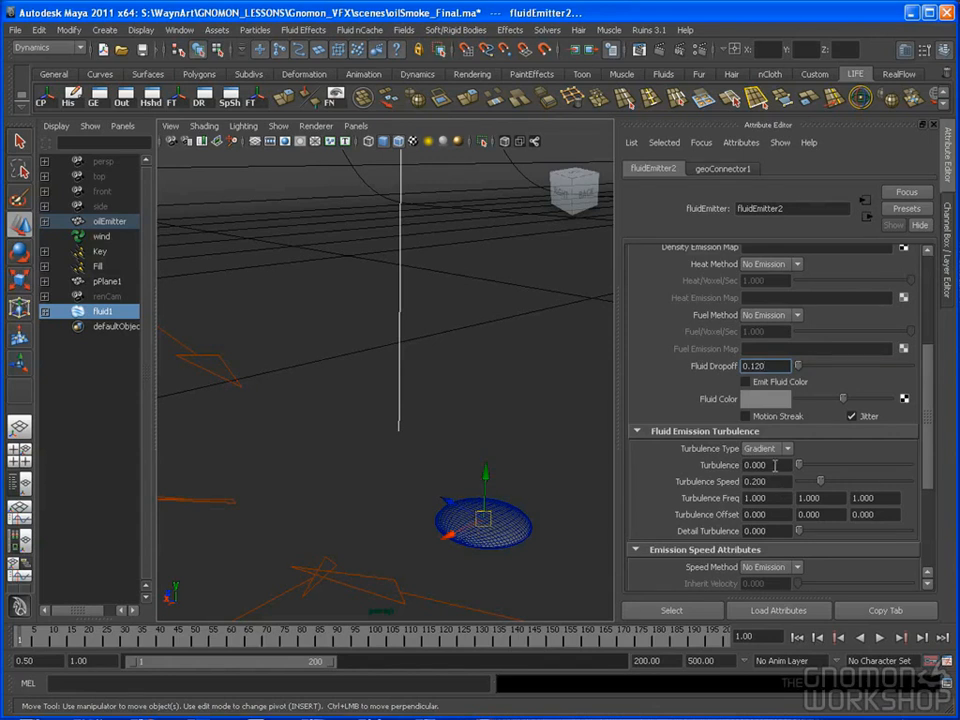
scroll(775, 466, down, 4)
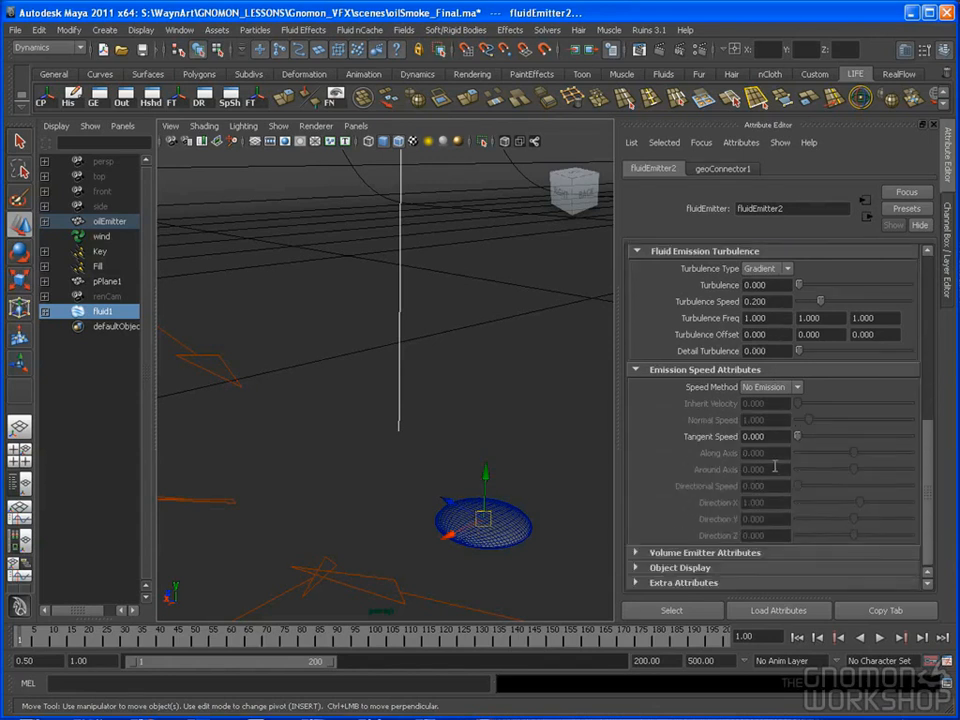
scroll(775, 466, down, 1)
click(745, 552)
scroll(748, 548, down, 2)
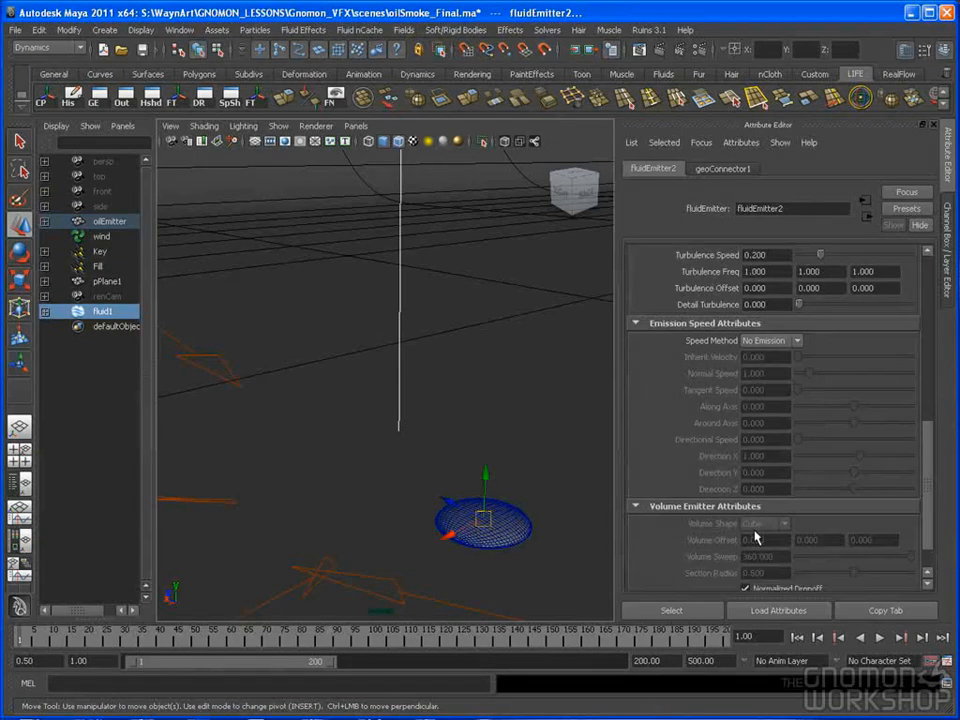
scroll(752, 542, up, 4)
scroll(755, 537, up, 4)
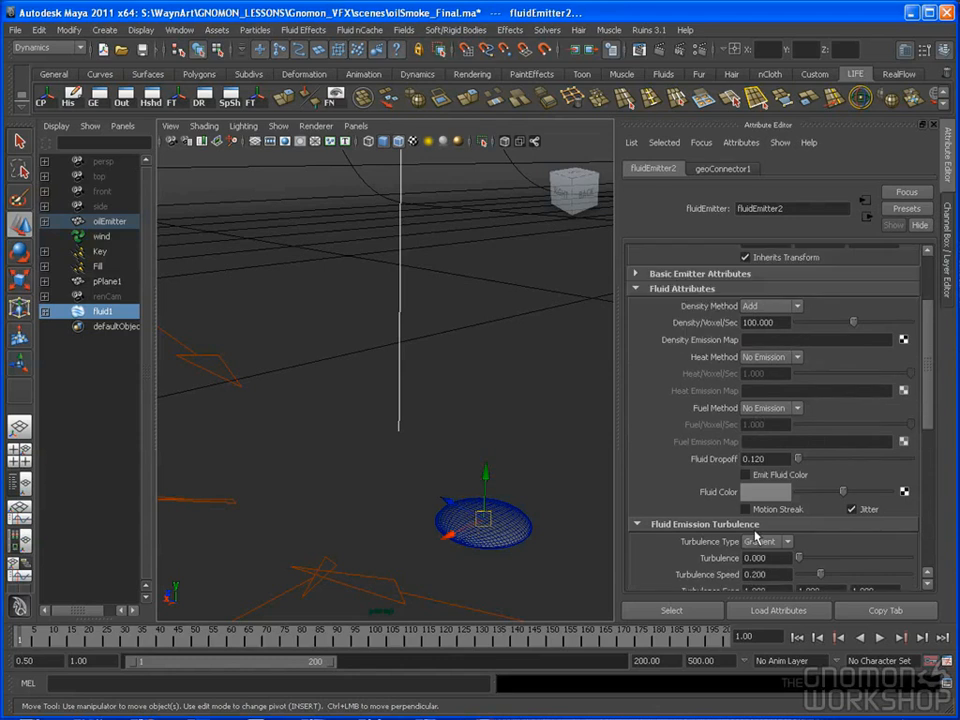
Step: Select the fluid container and set its Base Resolution to 50
alt+drag(501, 384, 395, 388)
scroll(695, 255, up, 3)
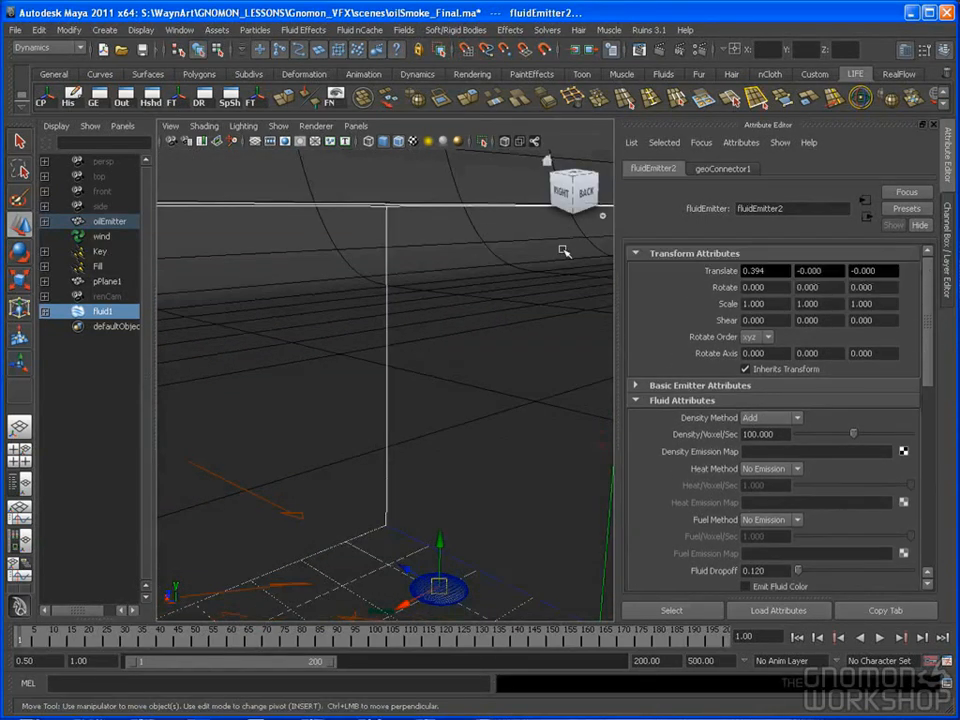
click(472, 207)
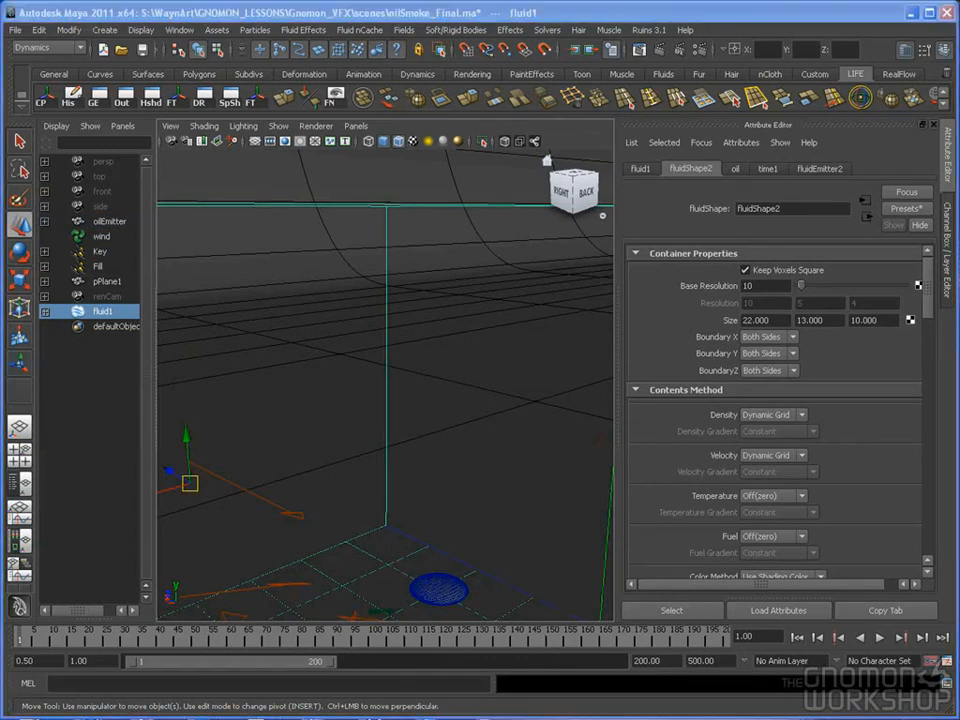
alt+drag(204, 266, 311, 326)
double_click(743, 287)
text(50)
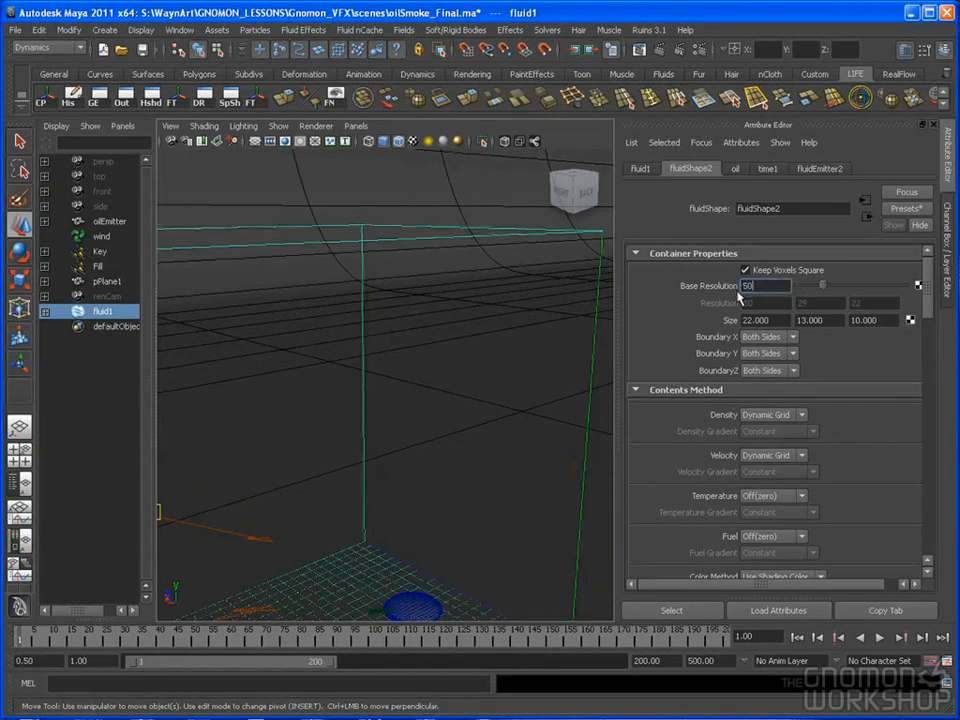
Step: Set the fluid container's Boundary X to None and its Boundary Y to -Y Side
click(773, 341)
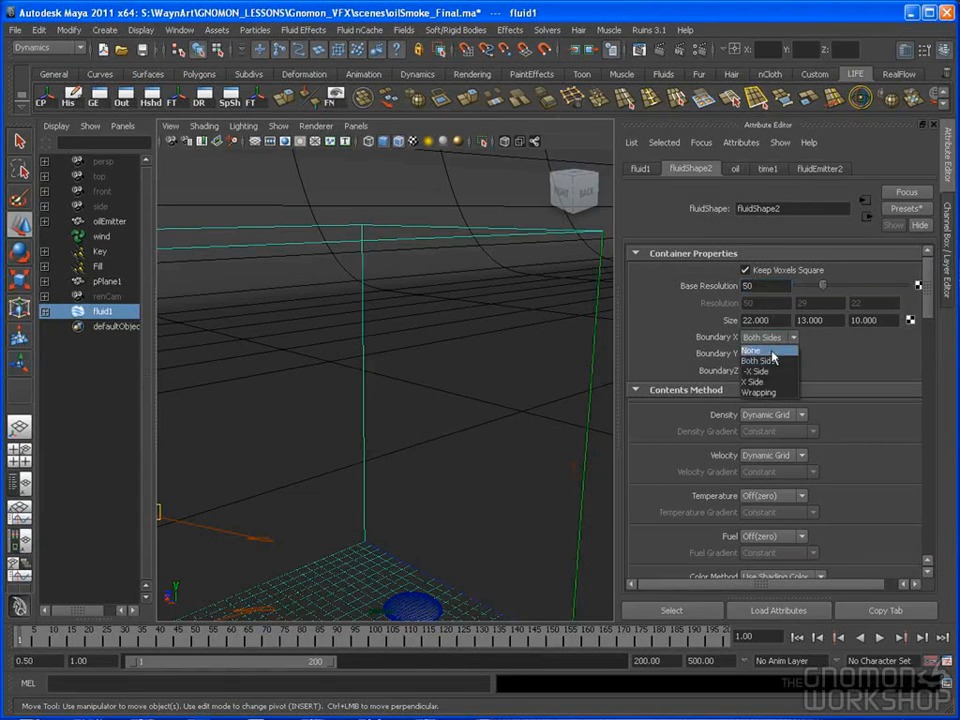
click(770, 350)
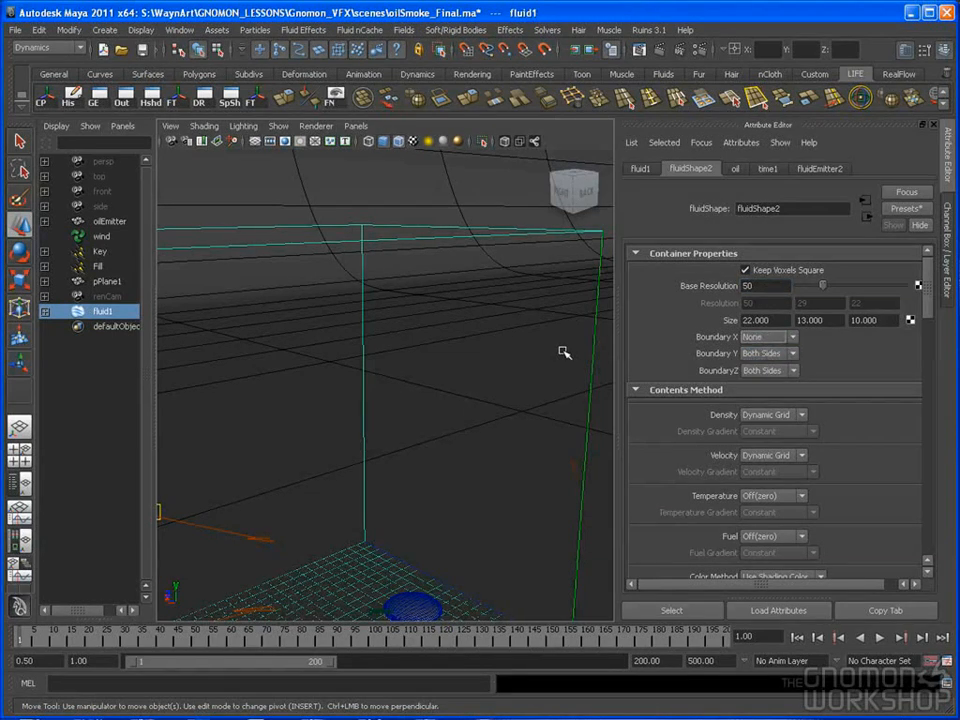
alt+drag(523, 368, 440, 385)
click(768, 353)
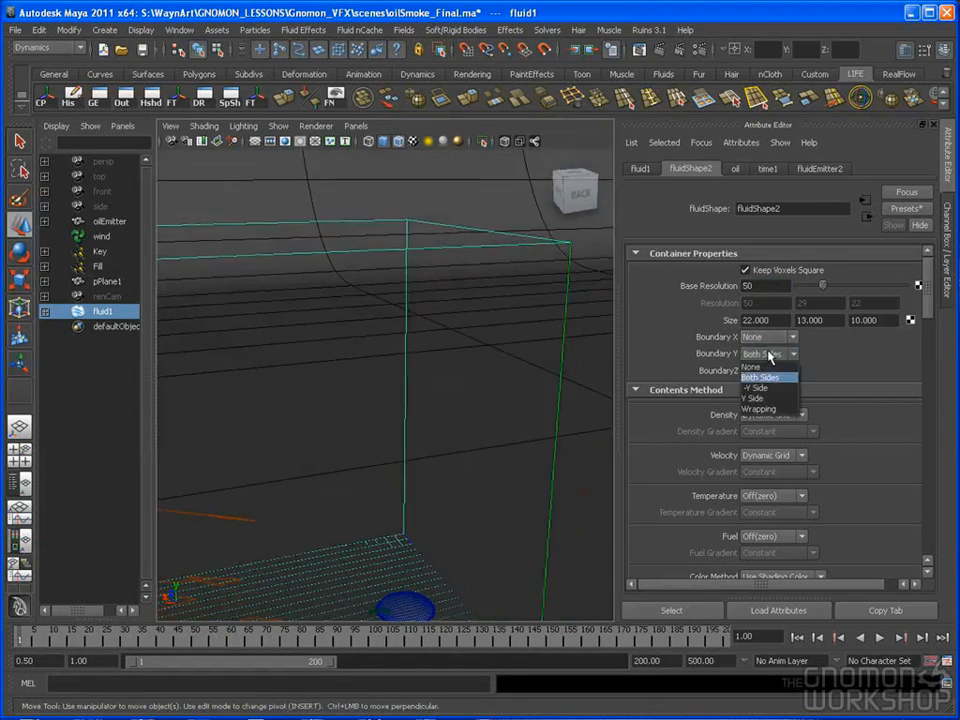
click(768, 388)
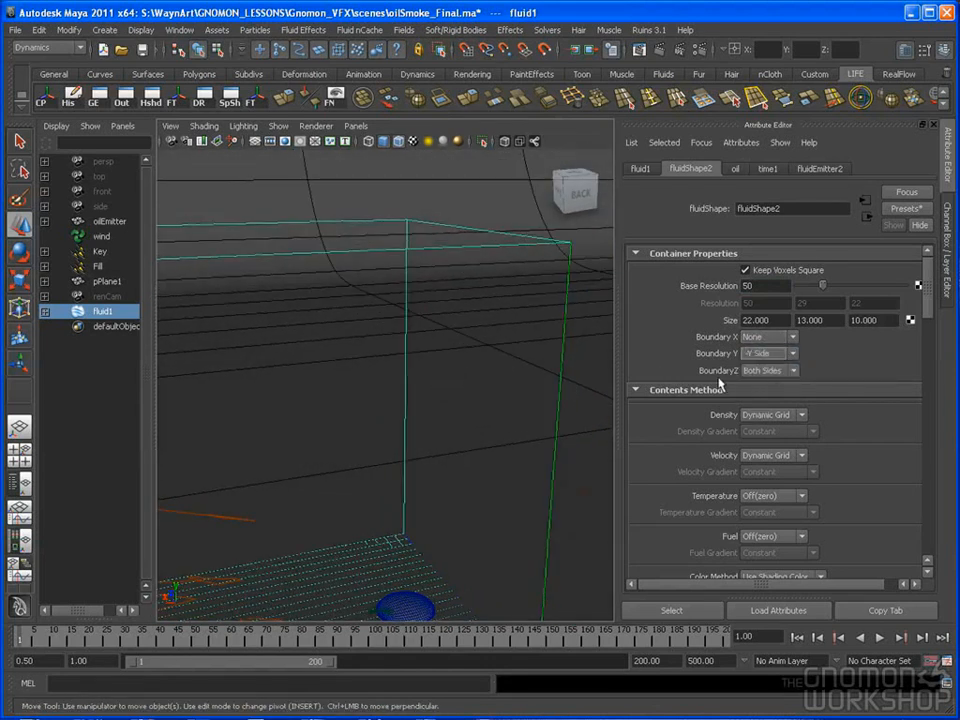
Step: Play the simulation to check how the smoke rises inside the container, and return to the first frame
alt+drag(349, 388, 422, 358)
key(space)
alt+right_drag(422, 358, 322, 374)
alt+middle_drag(322, 374, 392, 364)
alt+right_drag(392, 364, 465, 366)
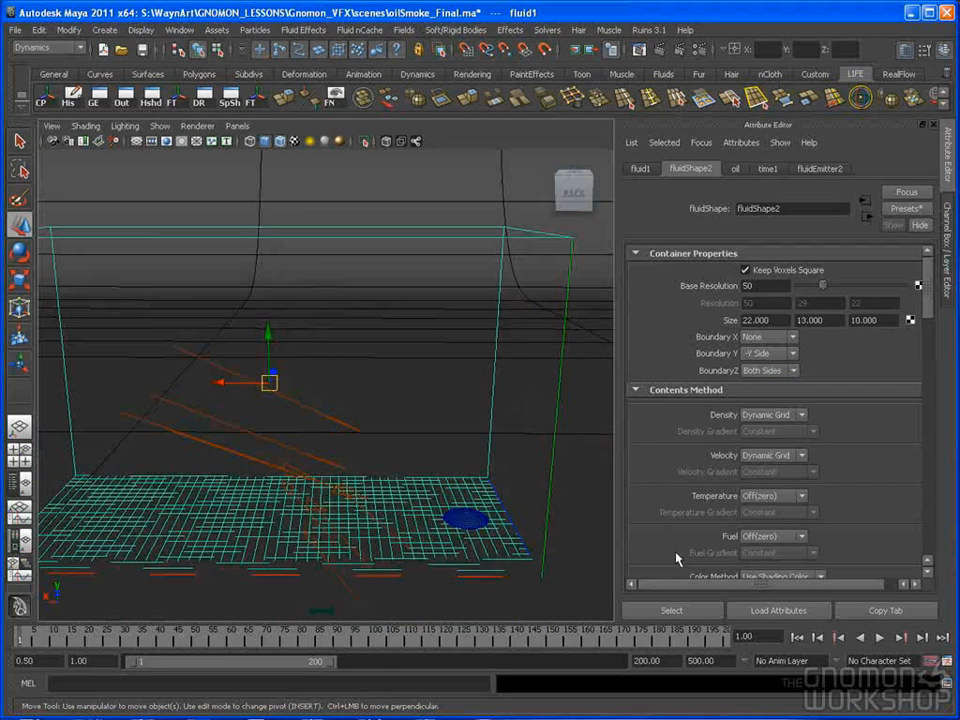
click(879, 637)
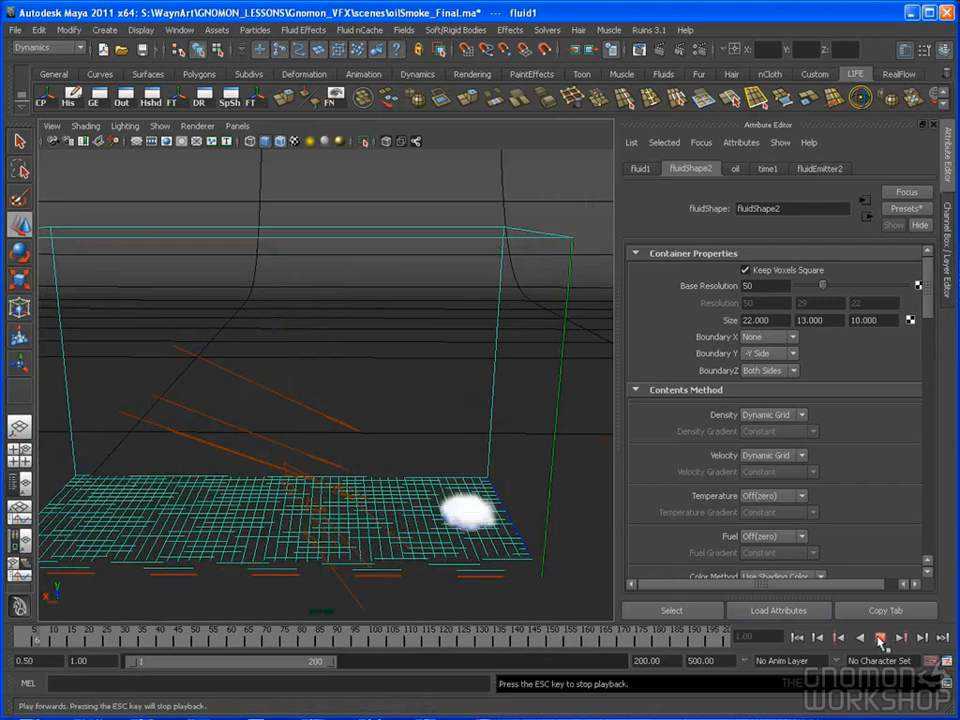
click(879, 637)
alt+drag(390, 470, 439, 401)
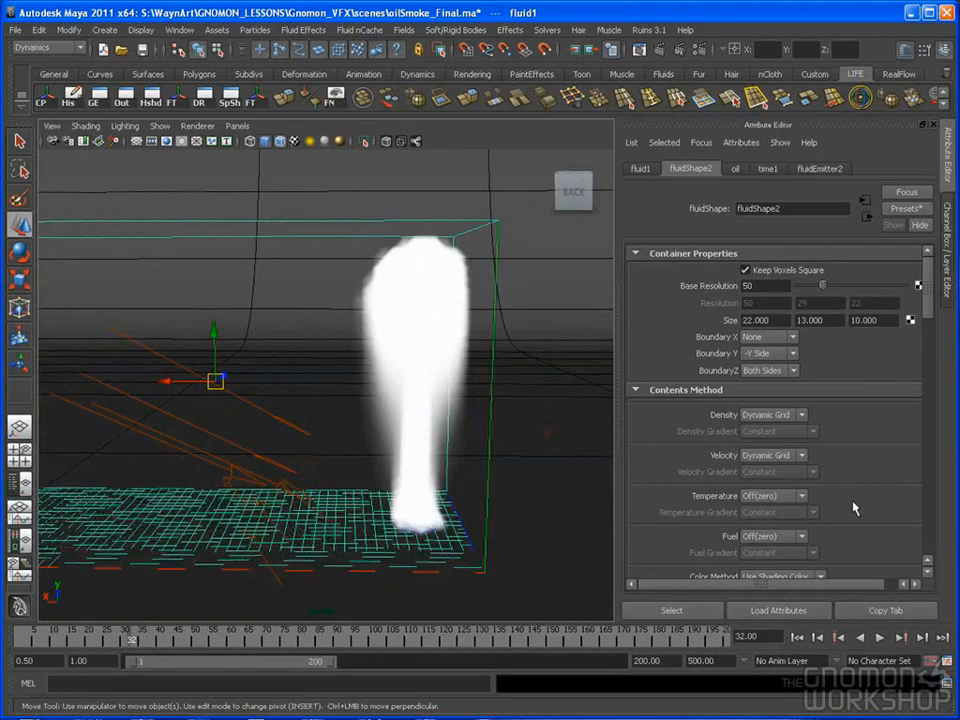
click(797, 637)
Step: Enable Auto Resize on the fluid container, test it in playback and return to the first frame
drag(928, 330, 927, 404)
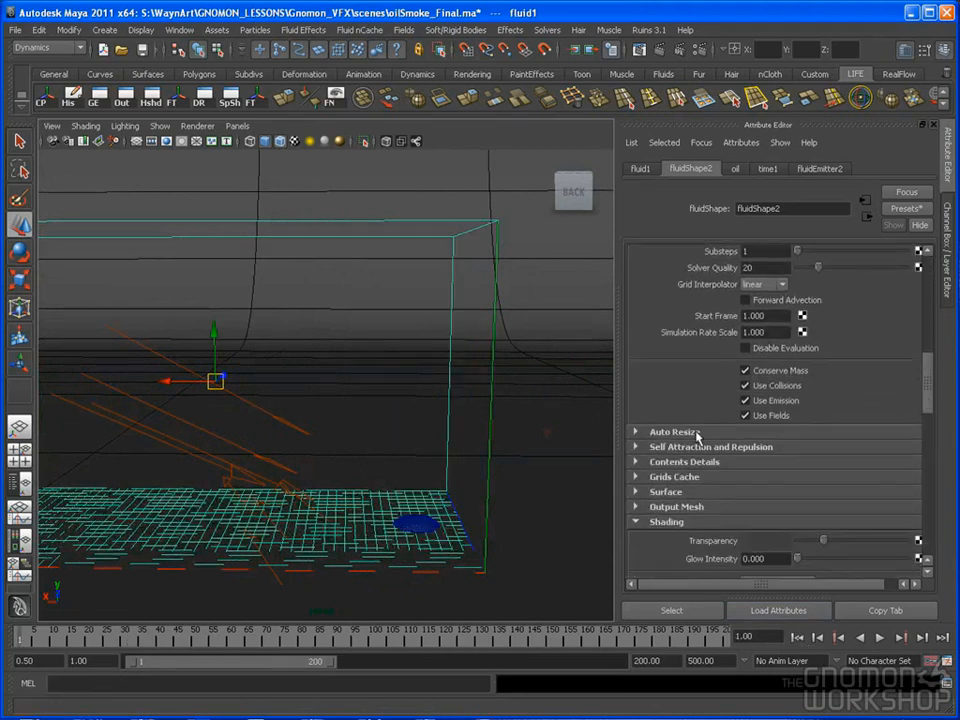
click(660, 430)
click(746, 448)
alt+drag(600, 440, 570, 434)
click(797, 637)
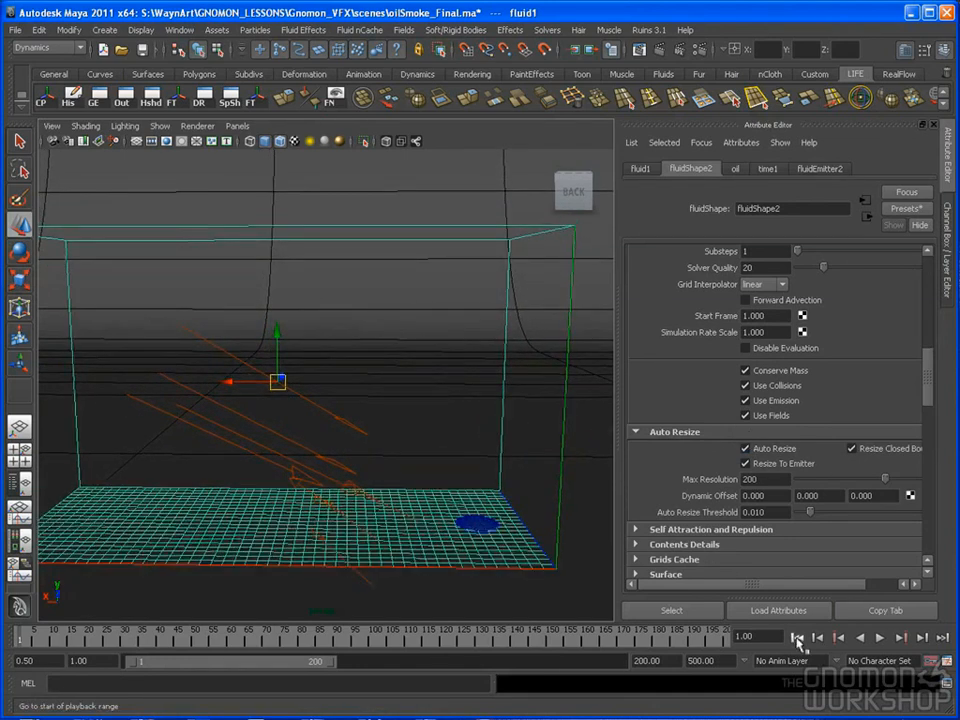
click(879, 637)
click(879, 637)
click(797, 637)
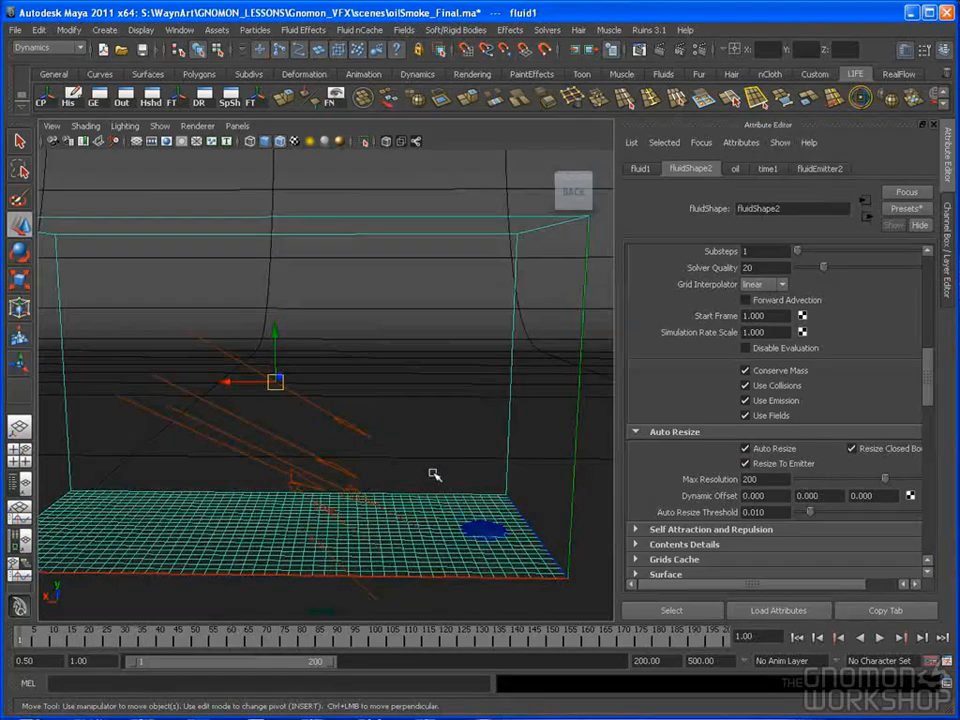
Step: Turn off Resize Closed Boundaries for the fluid container, test it in playback and return to the first frame
alt+middle_drag(434, 474, 411, 476)
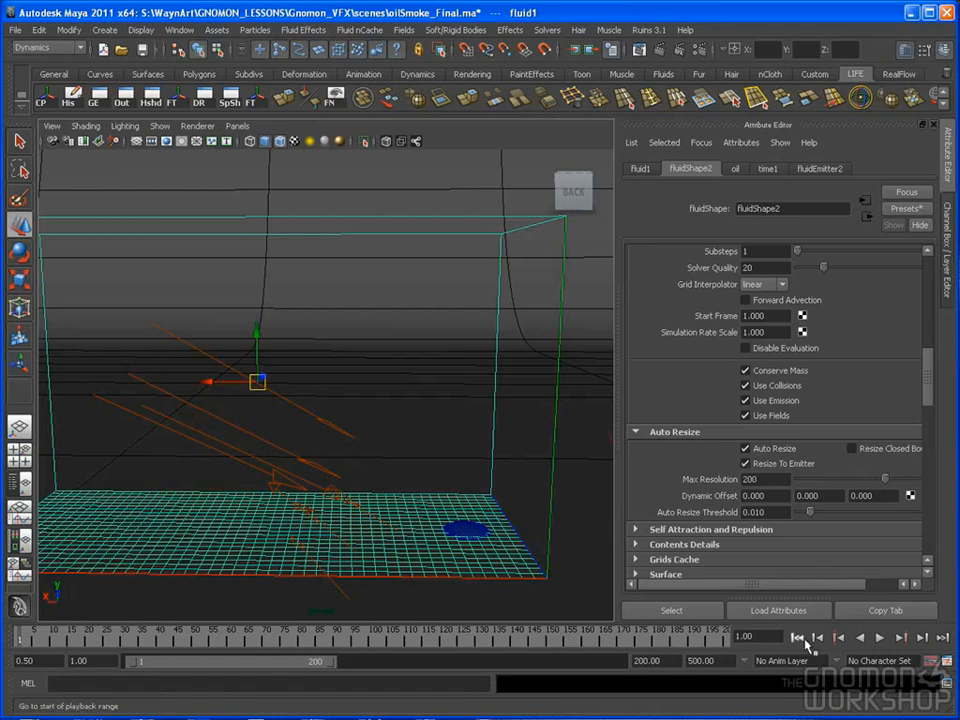
click(880, 637)
click(880, 637)
click(797, 637)
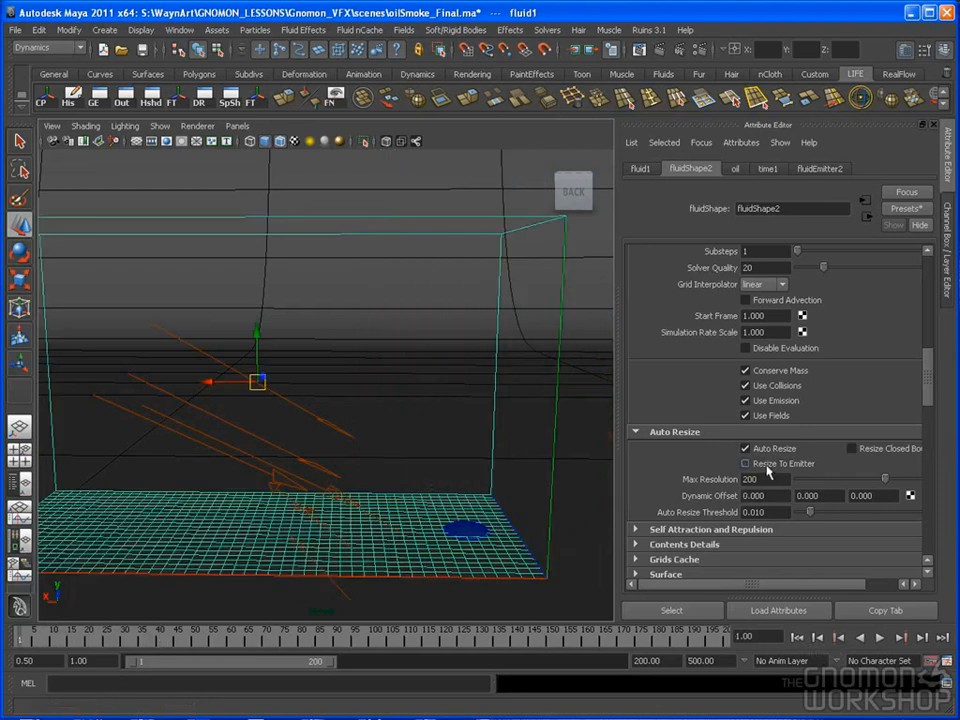
Step: Turn off Resize To Emitter for the fluid container, test it in playback and return to the first frame
click(880, 637)
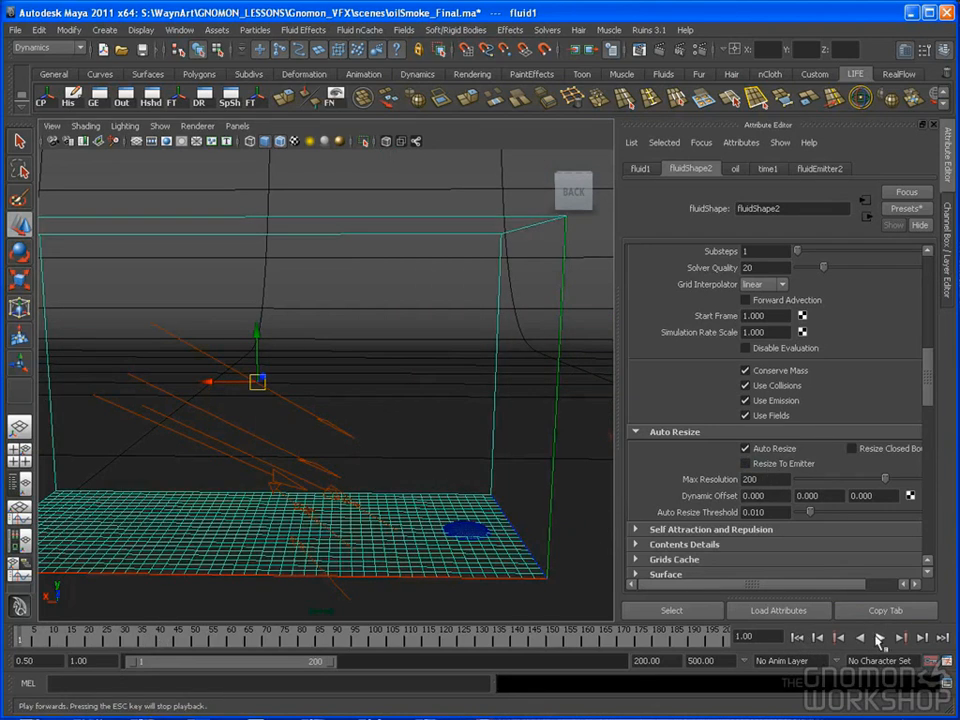
click(880, 637)
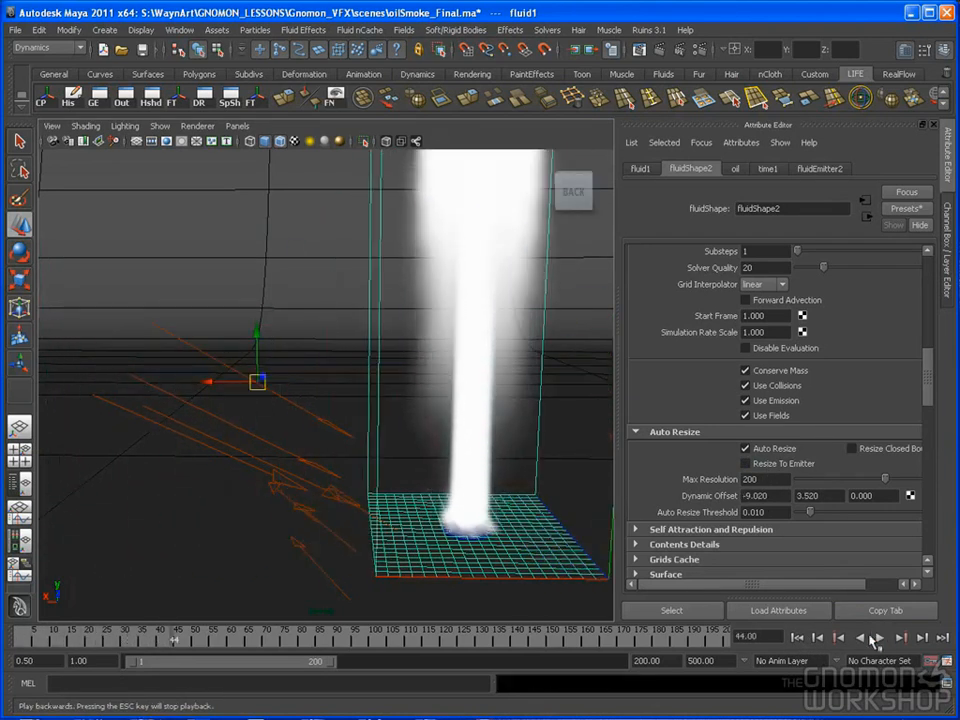
click(797, 637)
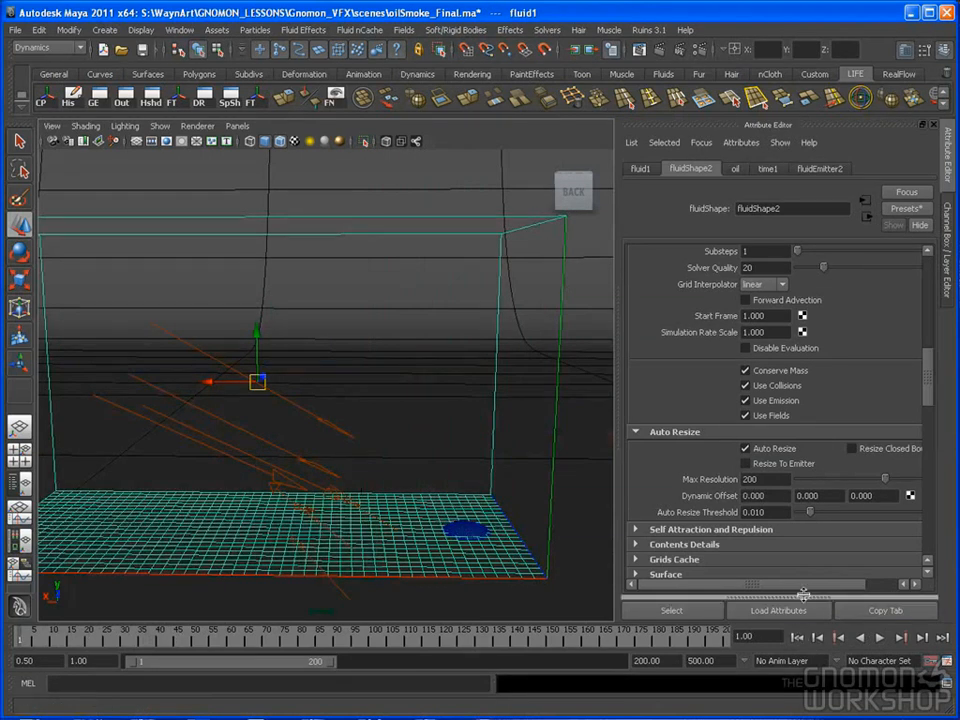
Step: Set both the Temperature and the Fuel contents method of the fluid container to Dynamic Grid
mouse_move(575, 512)
alt+mouse_down()
mouse_move(520, 508)
mouse_move(589, 497)
alt+mouse_up()
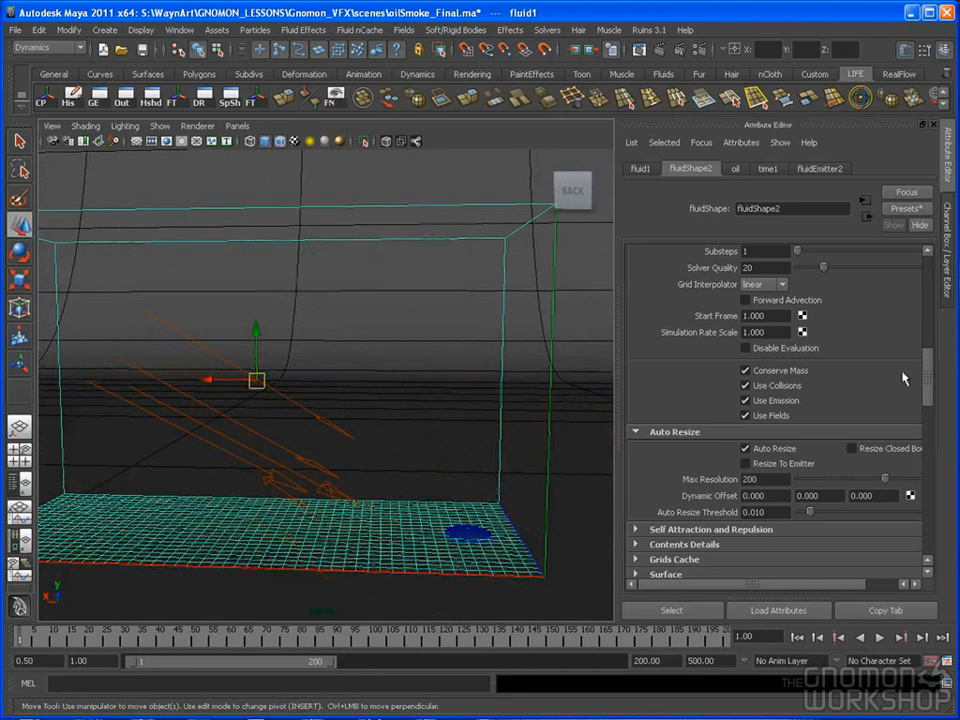
scroll(928, 362, up, 3)
drag(932, 355, 940, 285)
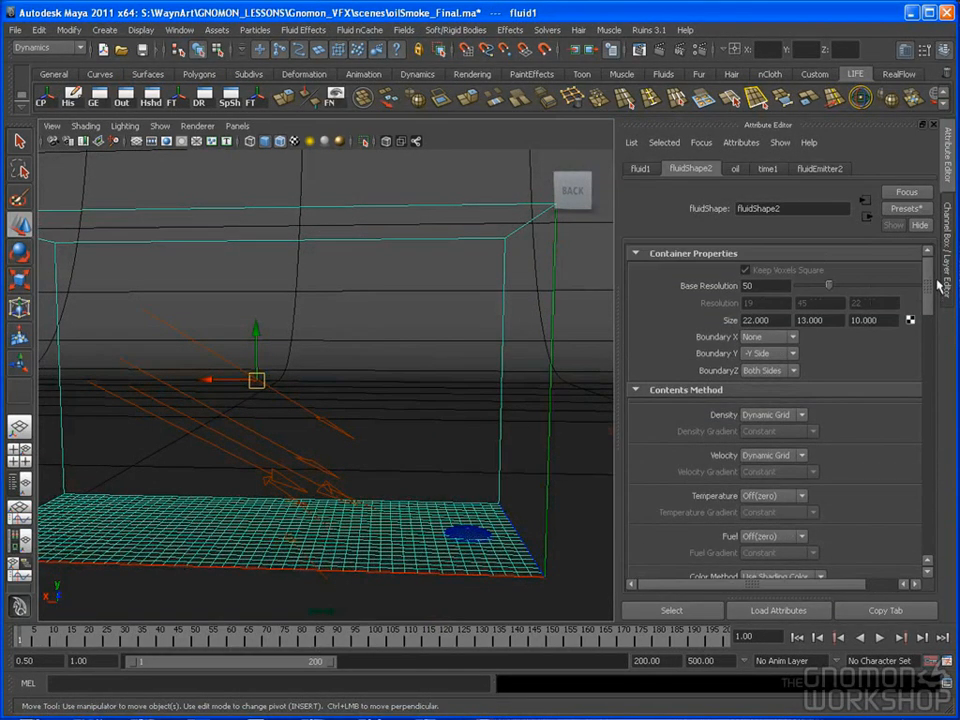
scroll(924, 326, down, 3)
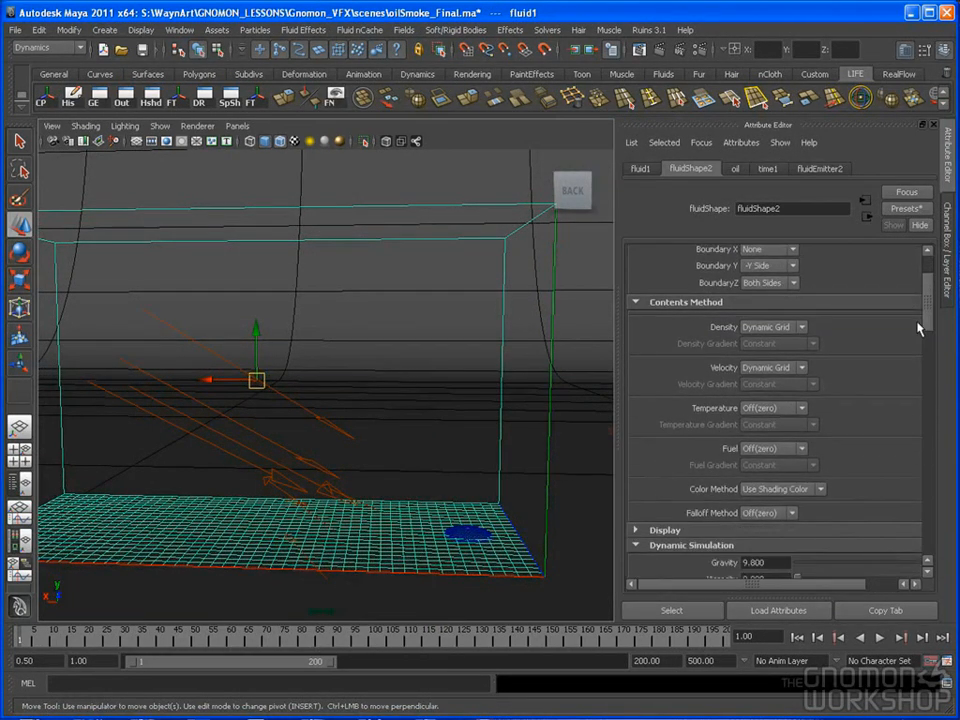
click(770, 408)
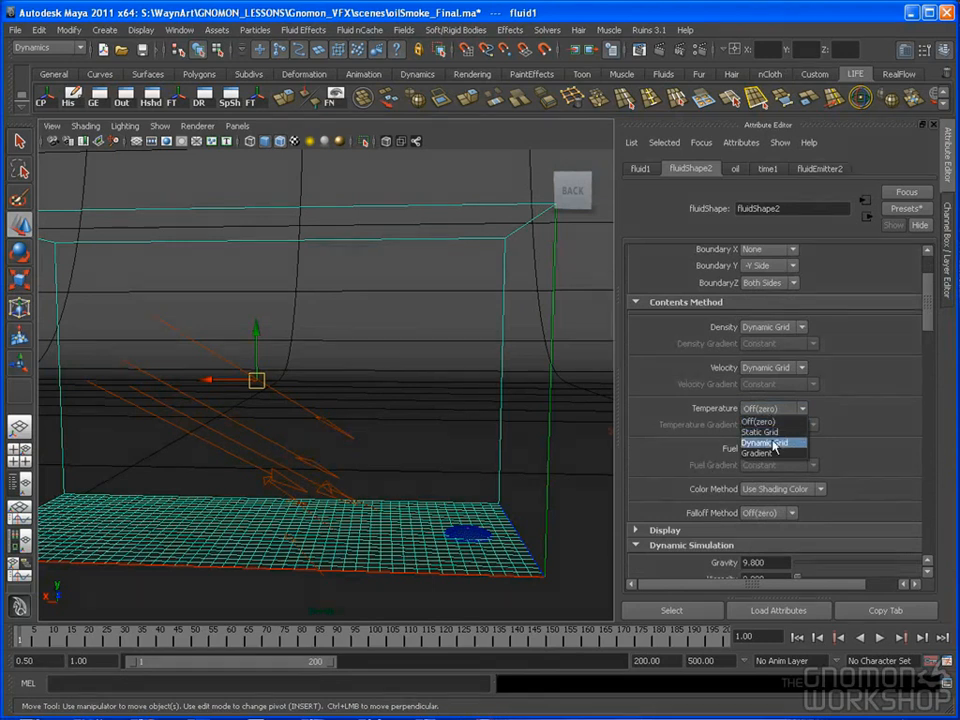
click(771, 443)
scroll(773, 447, down, 3)
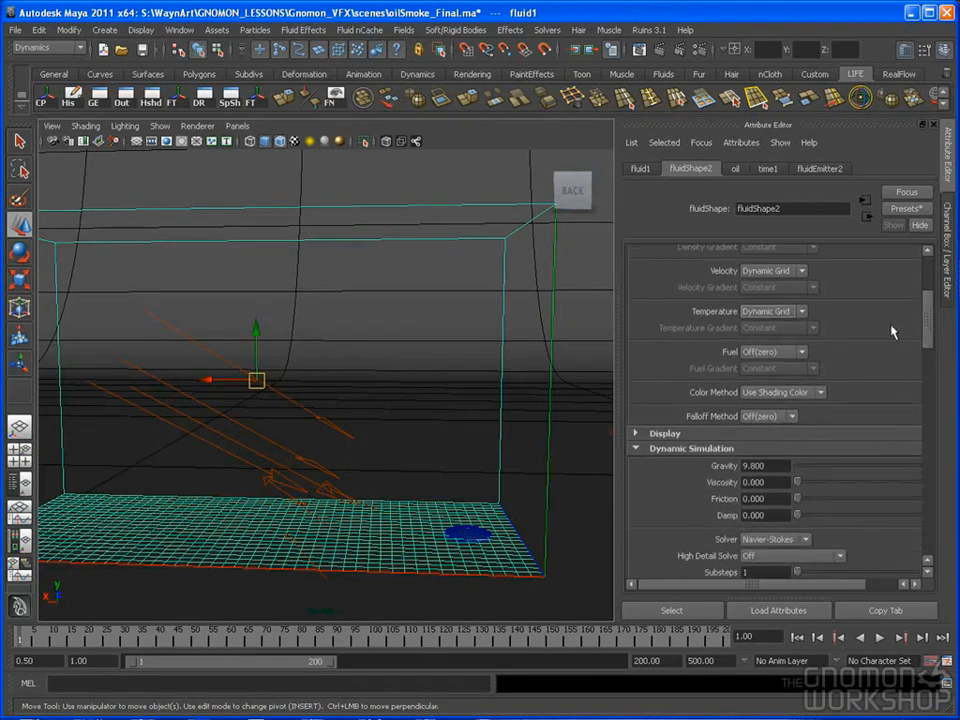
click(778, 352)
click(782, 377)
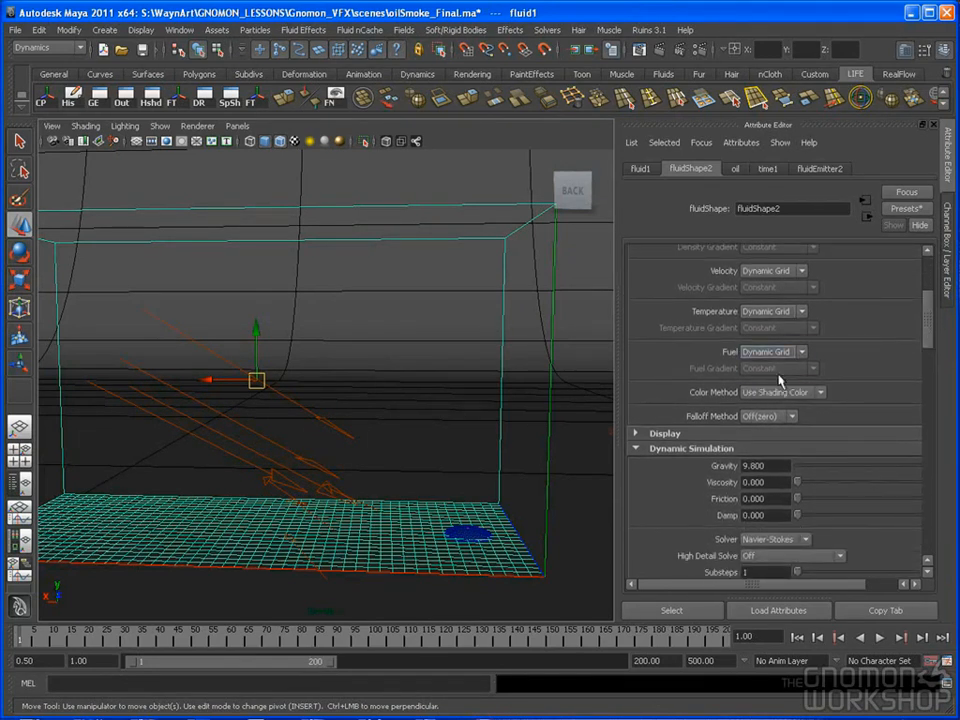
Step: Raise the fluid container's Base Resolution, trying 125 and settling on 100
scroll(928, 310, up, 5)
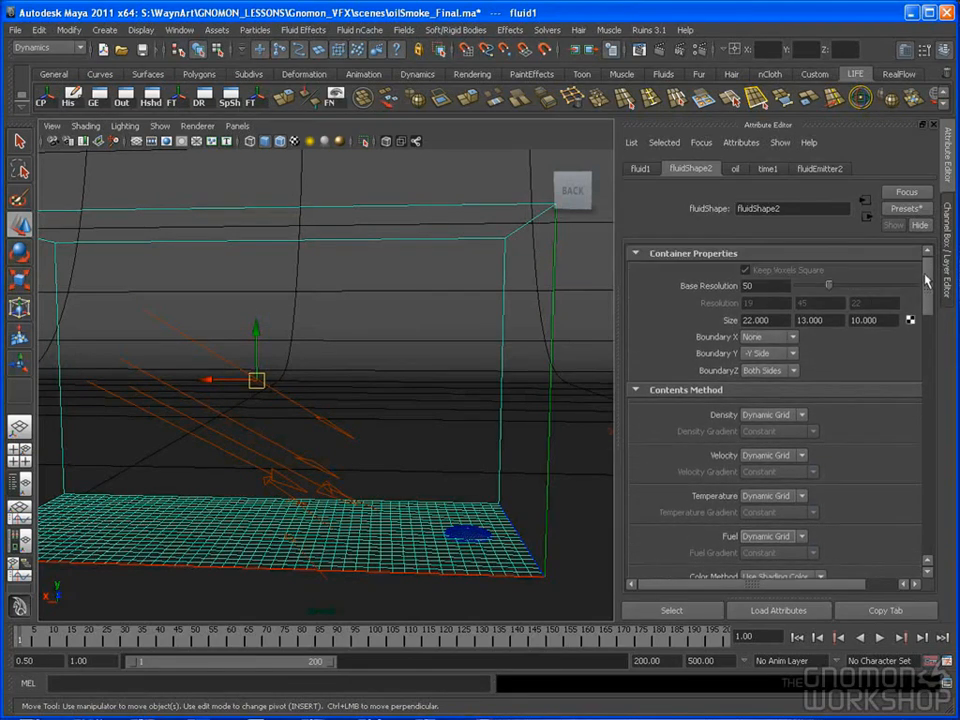
double_click(778, 283)
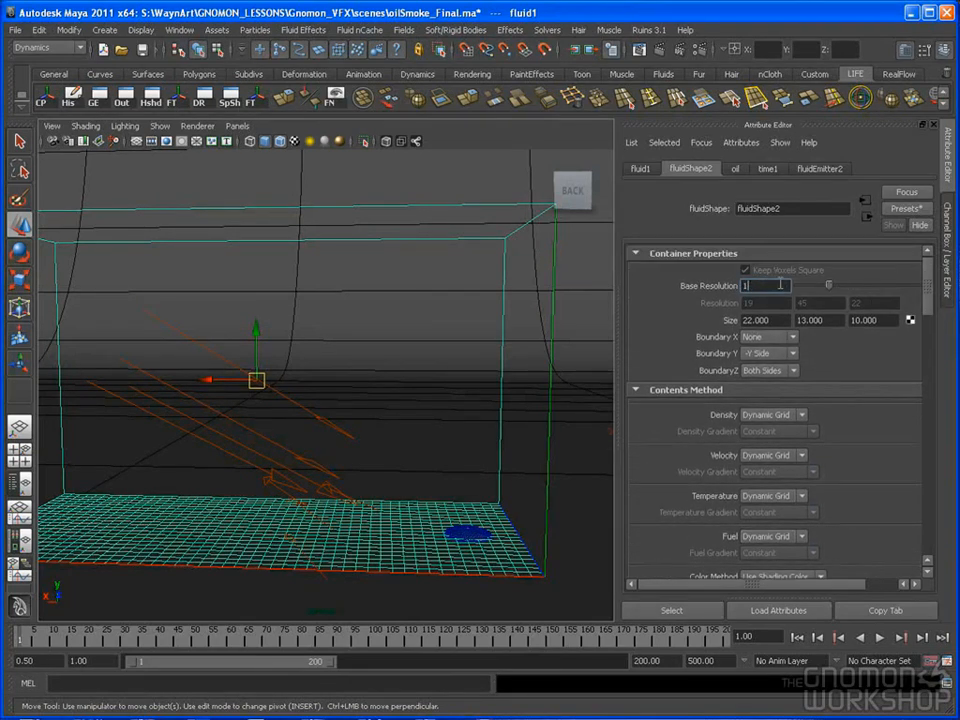
key(Return)
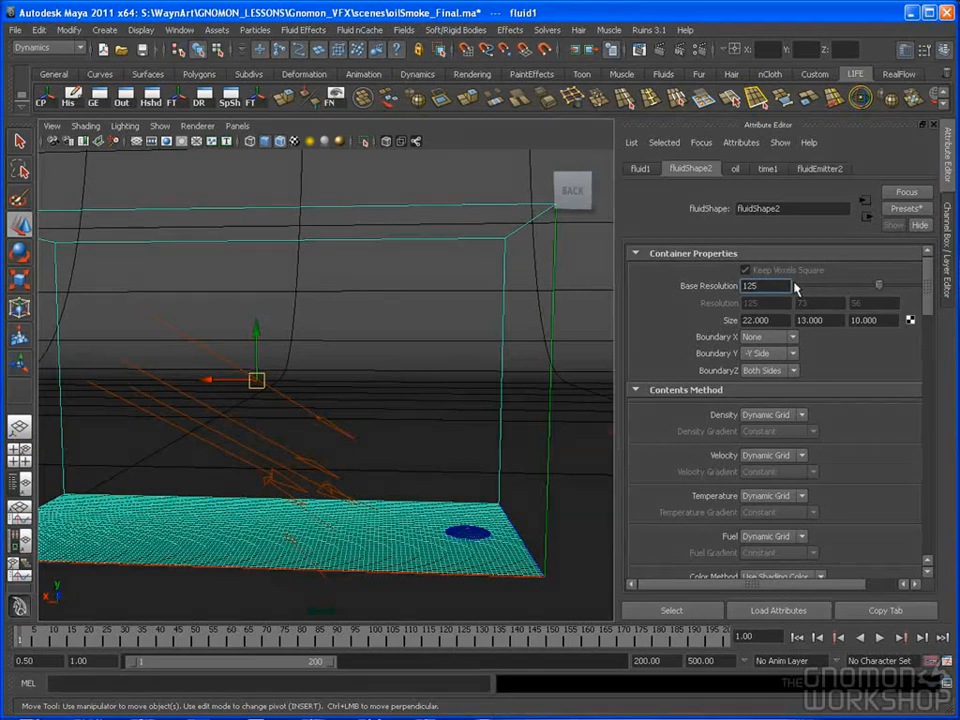
double_click(773, 284)
text(1.)
text(00)
Step: Set the fluid's High Detail Solve to All Grids in the dynamic simulation settings
drag(928, 304, 928, 333)
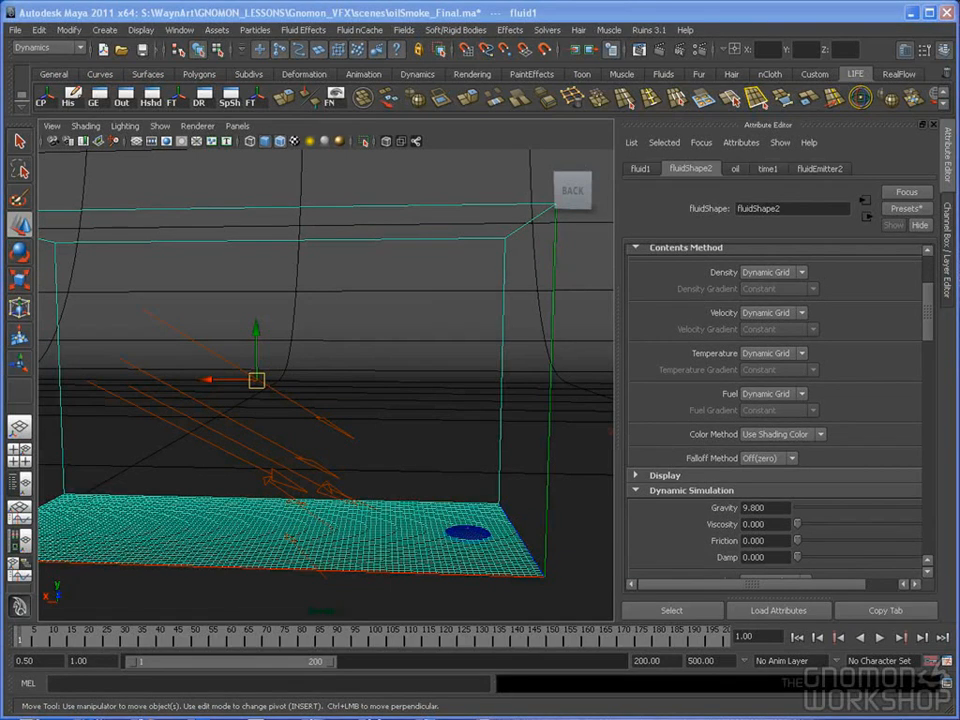
drag(927, 326, 929, 370)
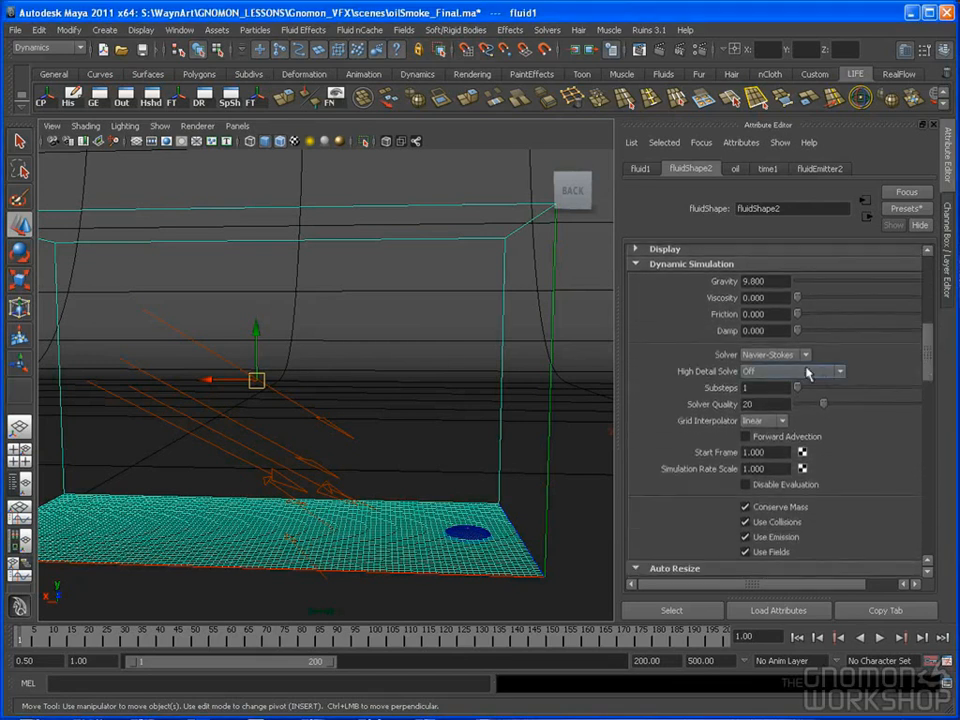
click(745, 371)
click(781, 416)
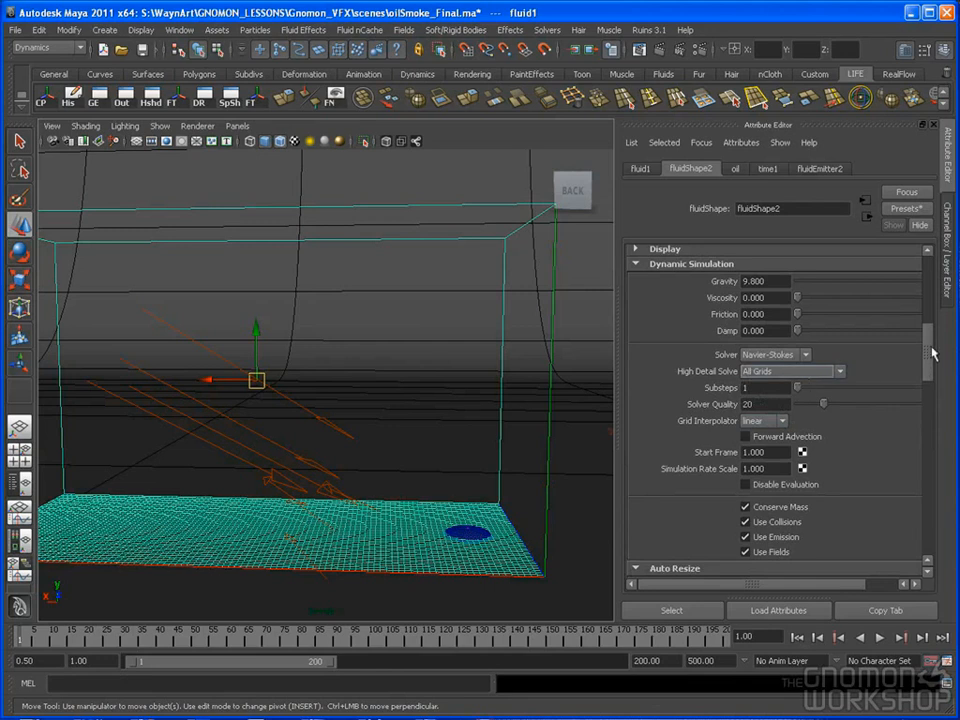
Step: Set the fluid's Damp to 0.025 in the dynamic simulation settings
mouse_move(931, 352)
mouse_down()
mouse_move(931, 370)
mouse_move(931, 352)
mouse_up()
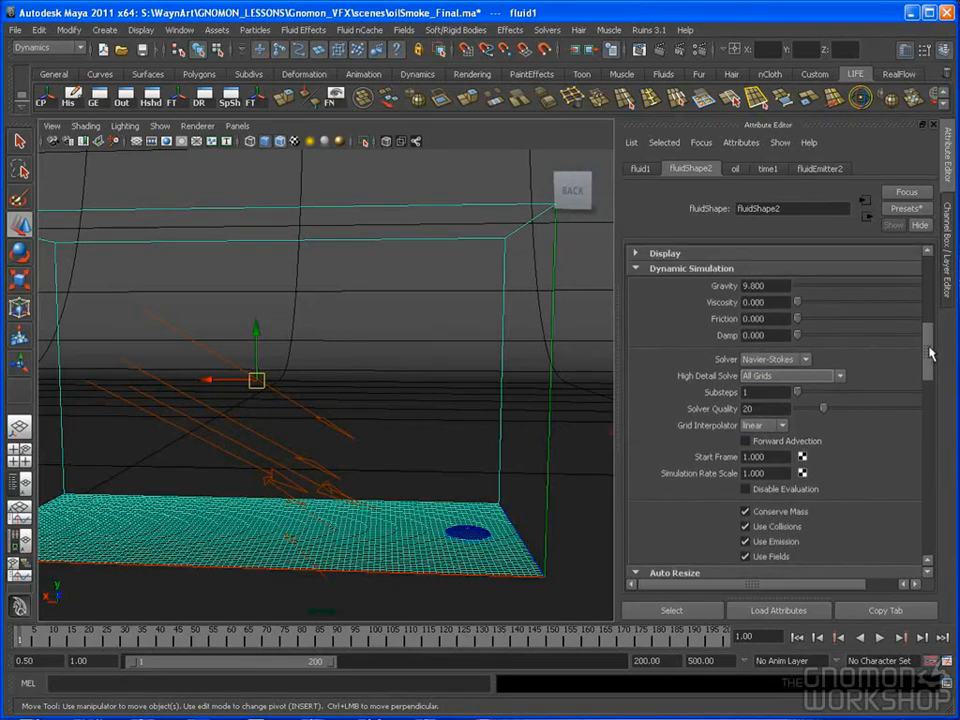
click(768, 334)
text(.025)
key(Return)
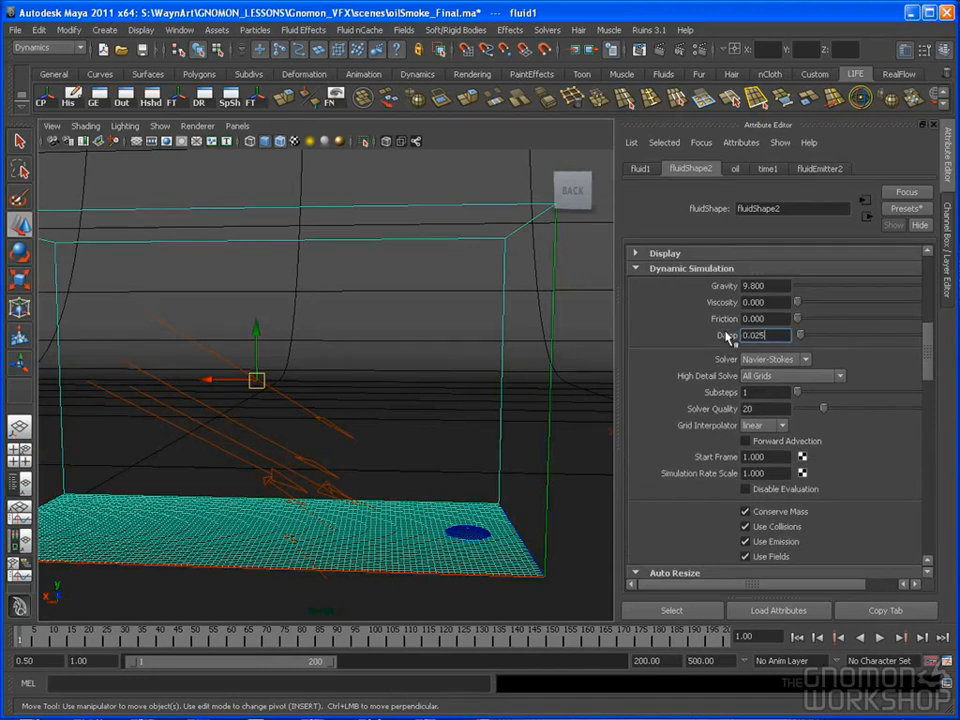
Step: Review the fluid's self attraction and repulsion attributes and the density, velocity and turbulence attributes of its contents details
drag(929, 346, 929, 401)
click(755, 391)
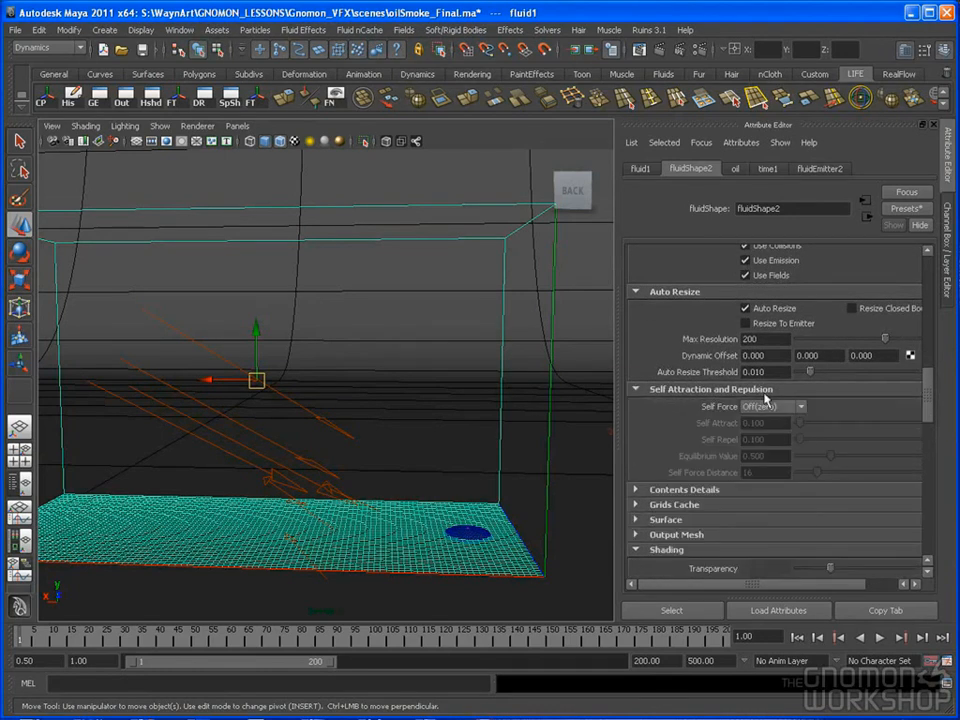
click(752, 390)
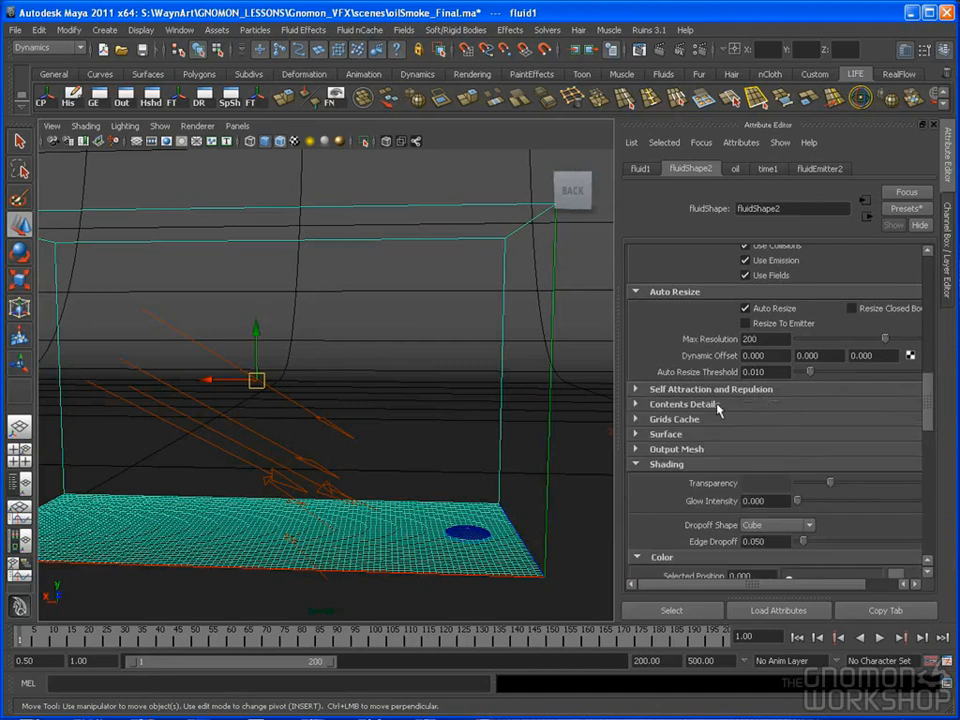
click(718, 405)
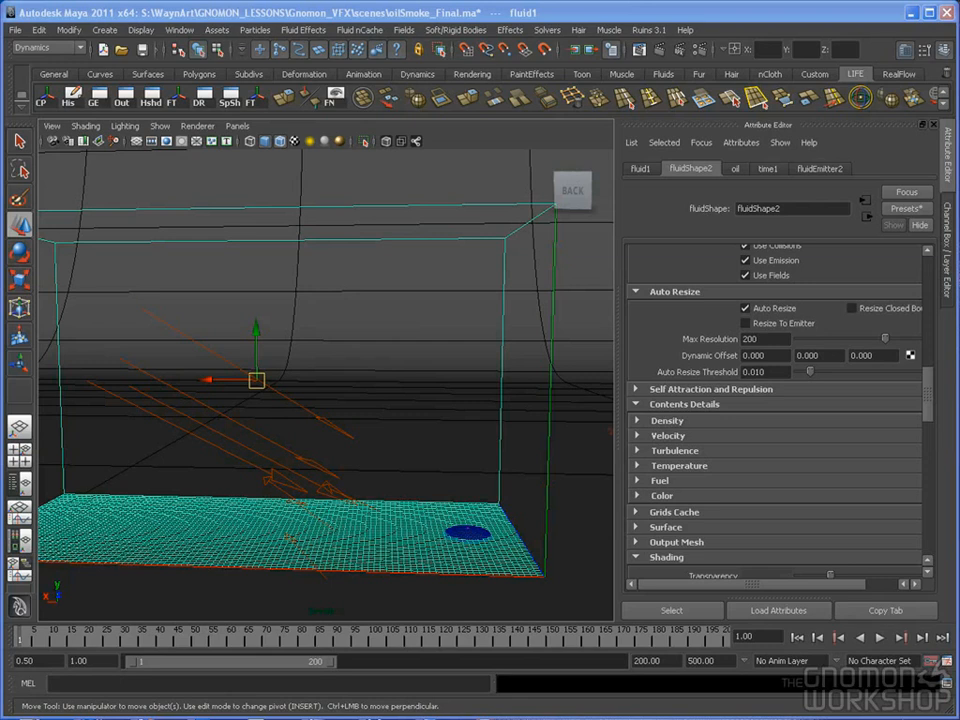
click(780, 422)
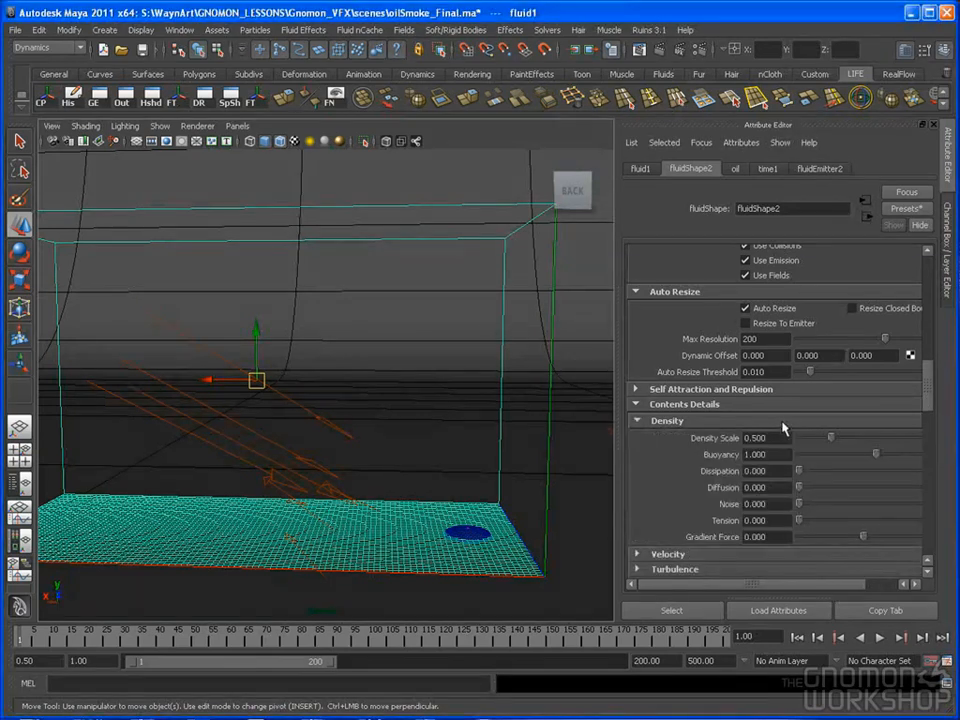
drag(925, 401, 927, 412)
click(804, 519)
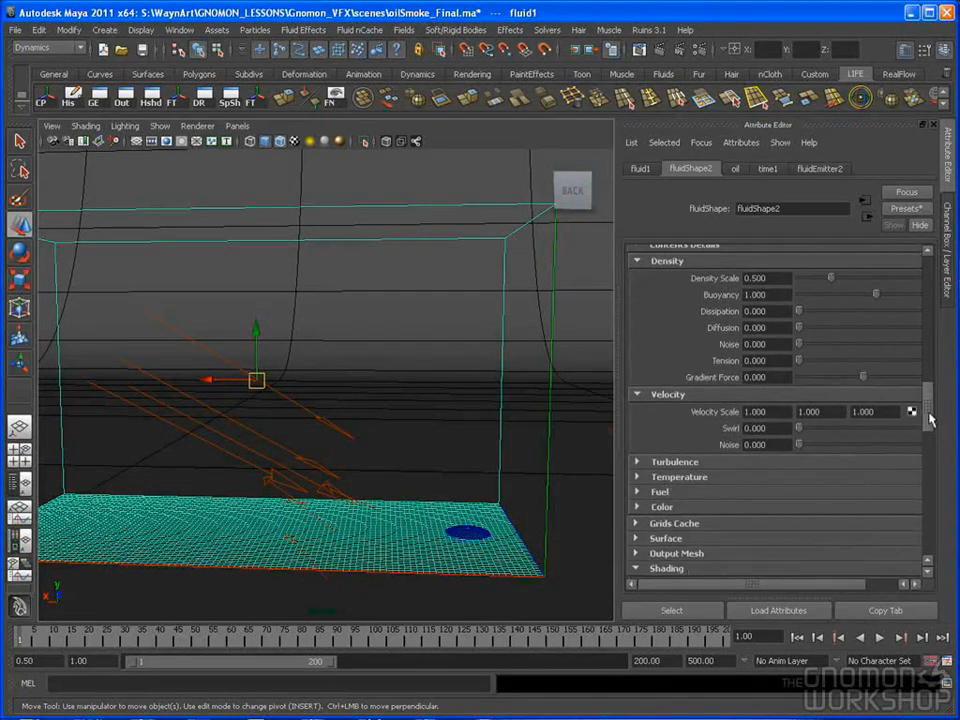
click(792, 462)
click(779, 529)
drag(925, 410, 928, 382)
click(752, 500)
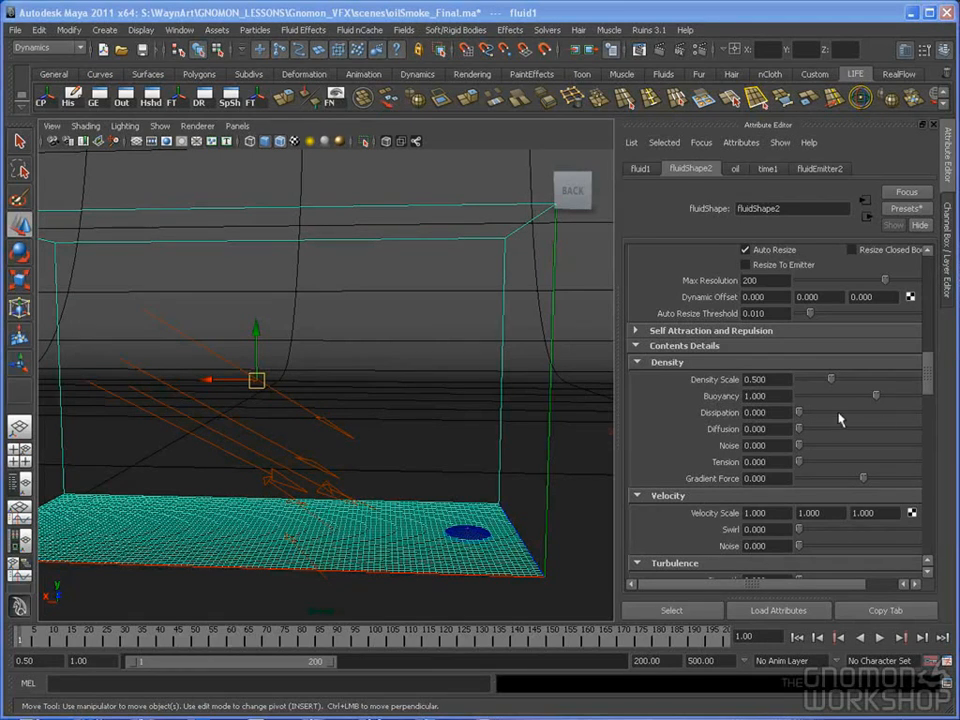
Step: Set the Dissipation of the fluid's density to 0.4 in the contents details
click(777, 411)
text(0.4)
key(Return)
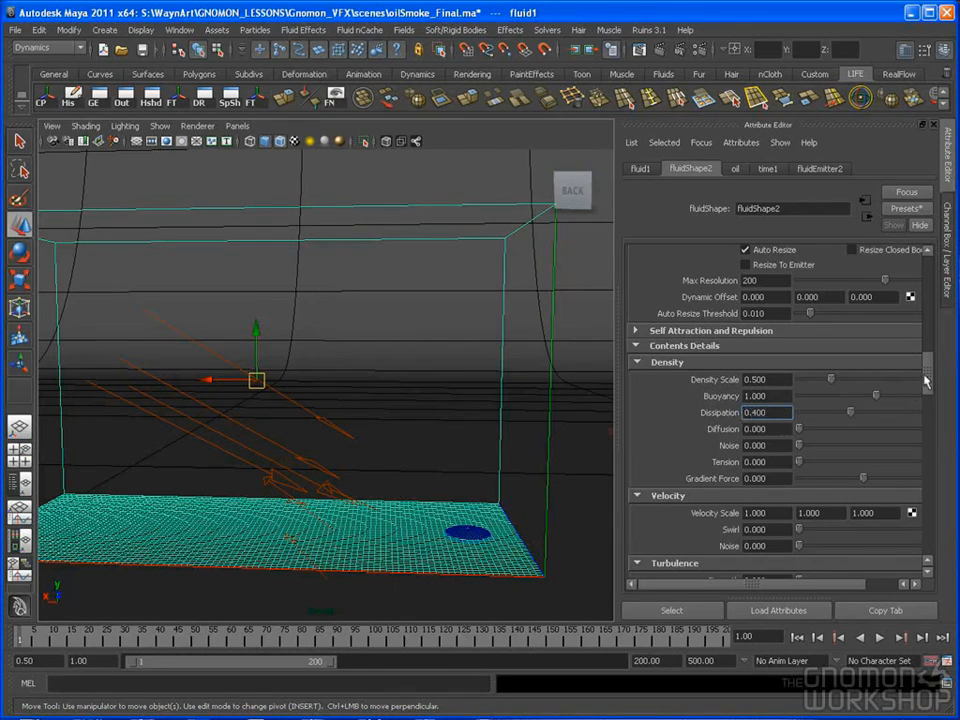
Step: Set the Swirl of the fluid's velocity to 25
scroll(929, 381, down, 1)
drag(929, 381, 929, 393)
click(768, 429)
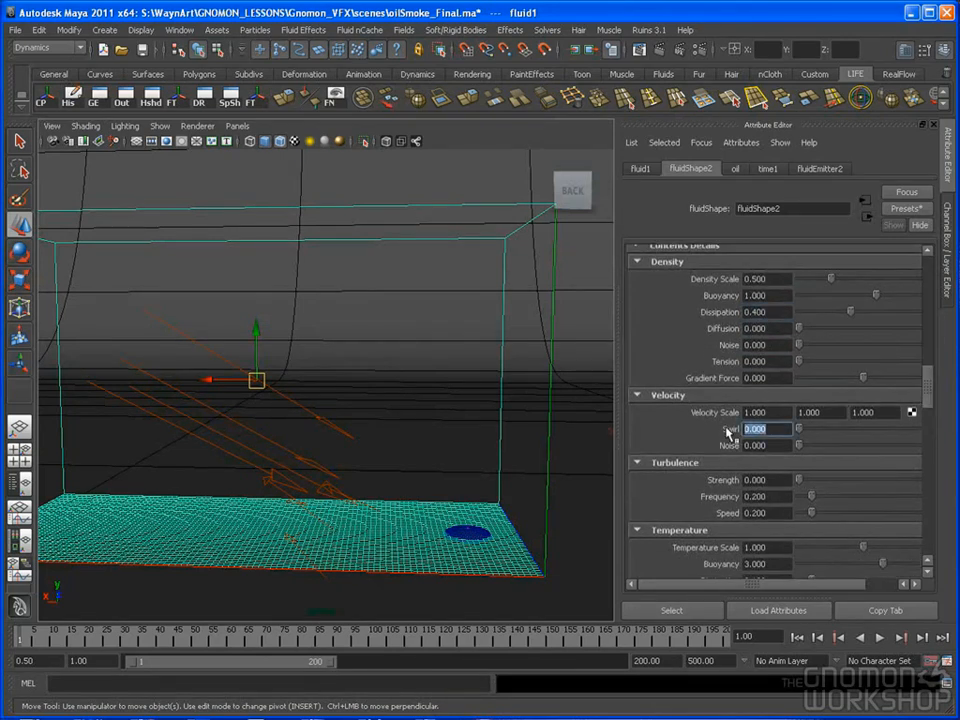
text(25)
key(Return)
drag(927, 392, 927, 395)
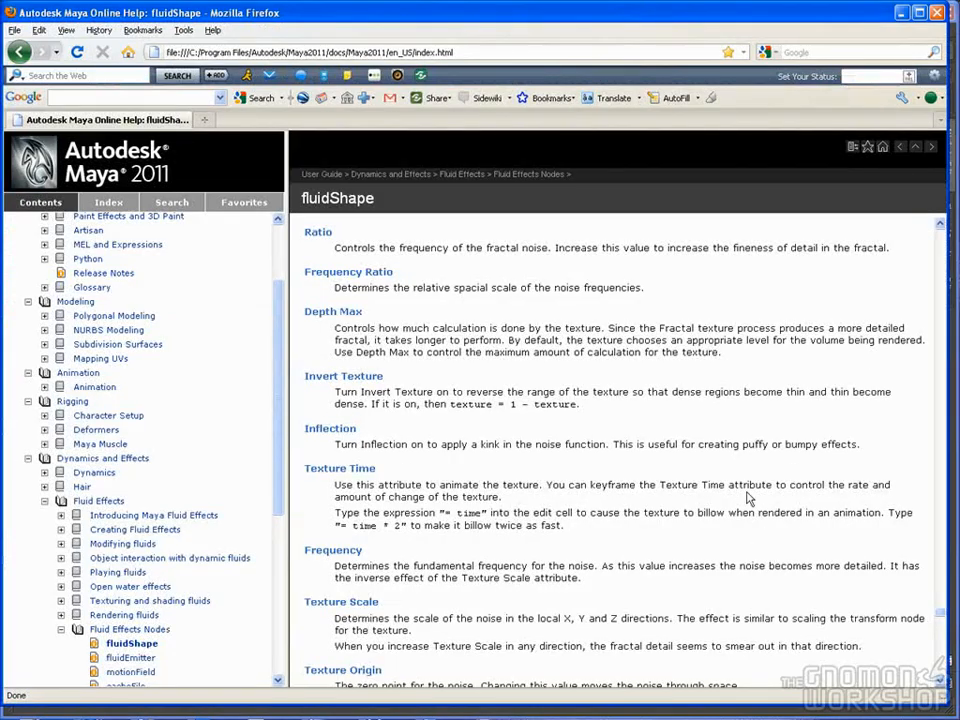
Step: Switch to the Maya help in Firefox and read the fluidShape descriptions of the density and velocity attributes, including Swirl
scroll(945, 563, up, 15)
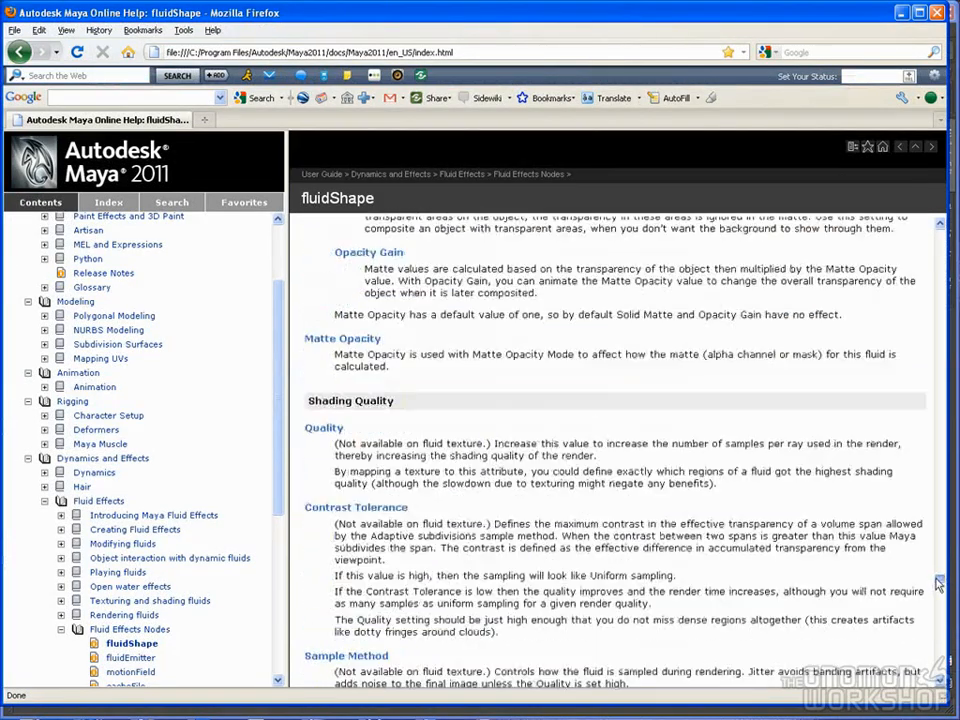
drag(938, 575, 908, 413)
scroll(909, 413, up, 1)
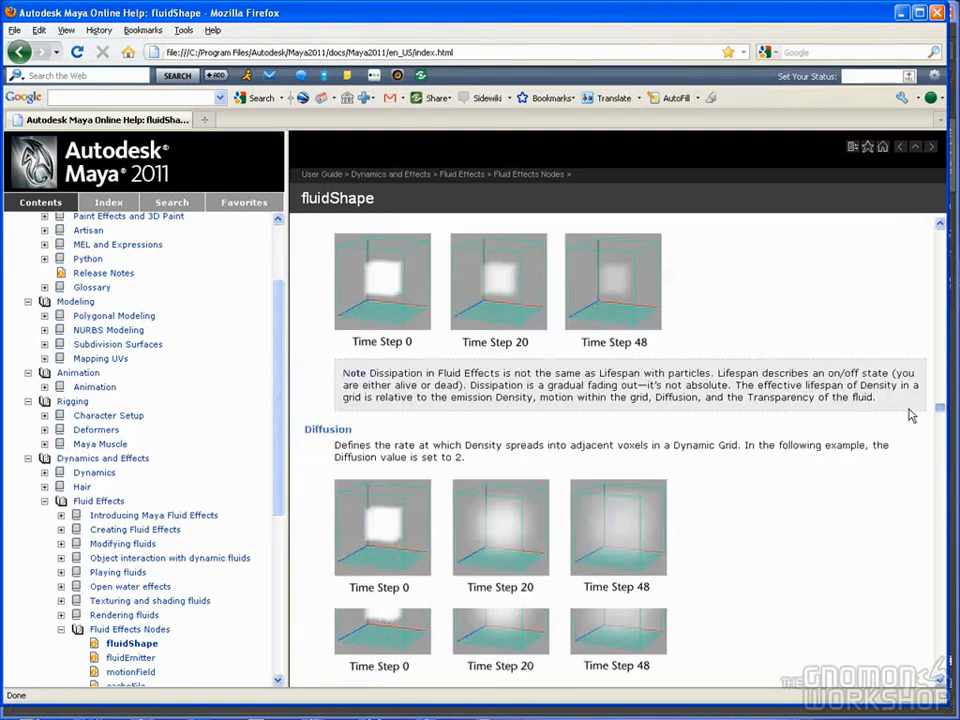
scroll(910, 419, up, 5)
scroll(900, 398, up, 8)
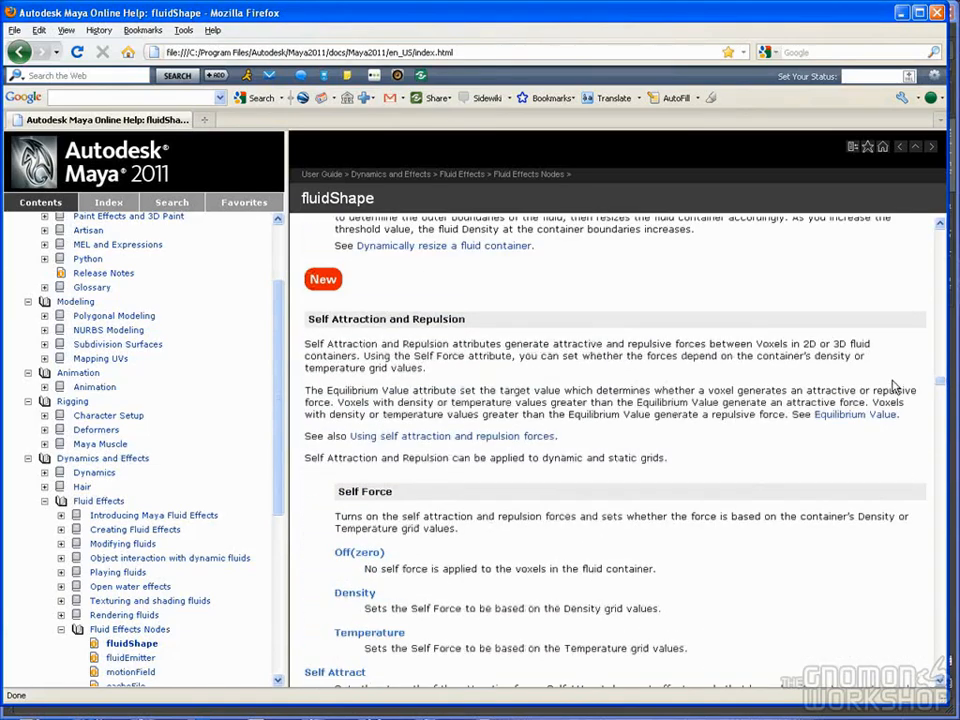
drag(938, 386, 911, 429)
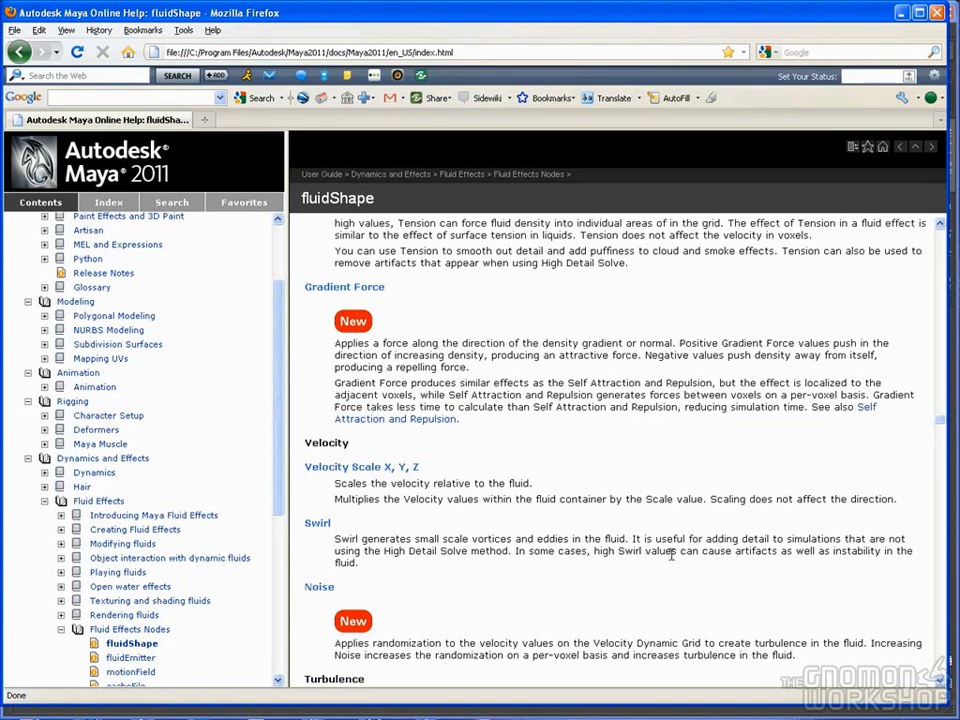
click(902, 12)
drag(779, 402, 735, 407)
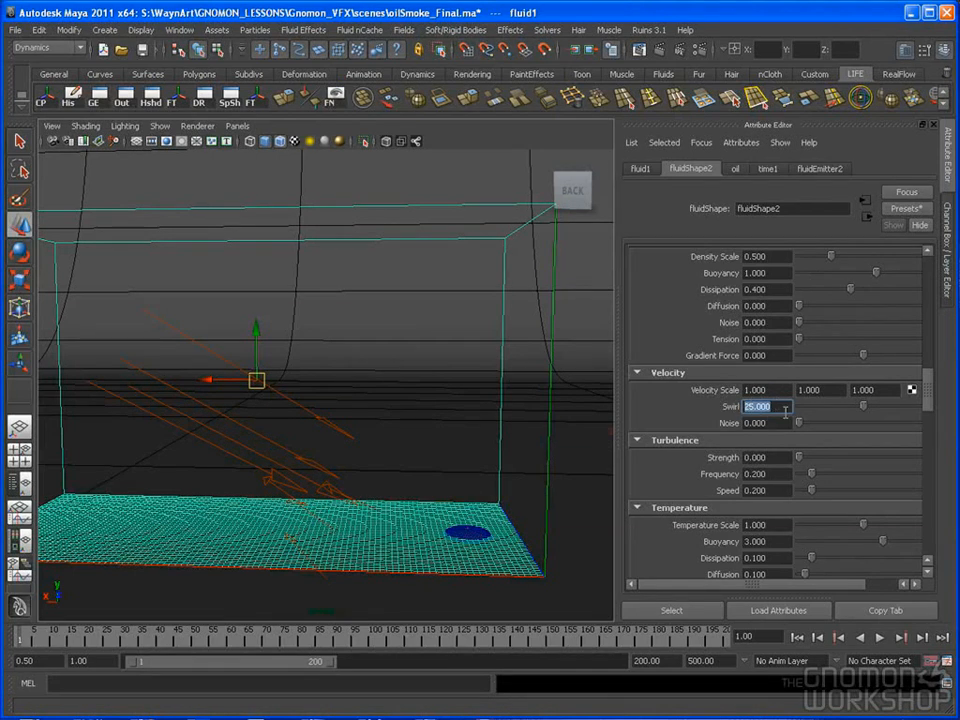
click(760, 423)
scroll(927, 408, down, 3)
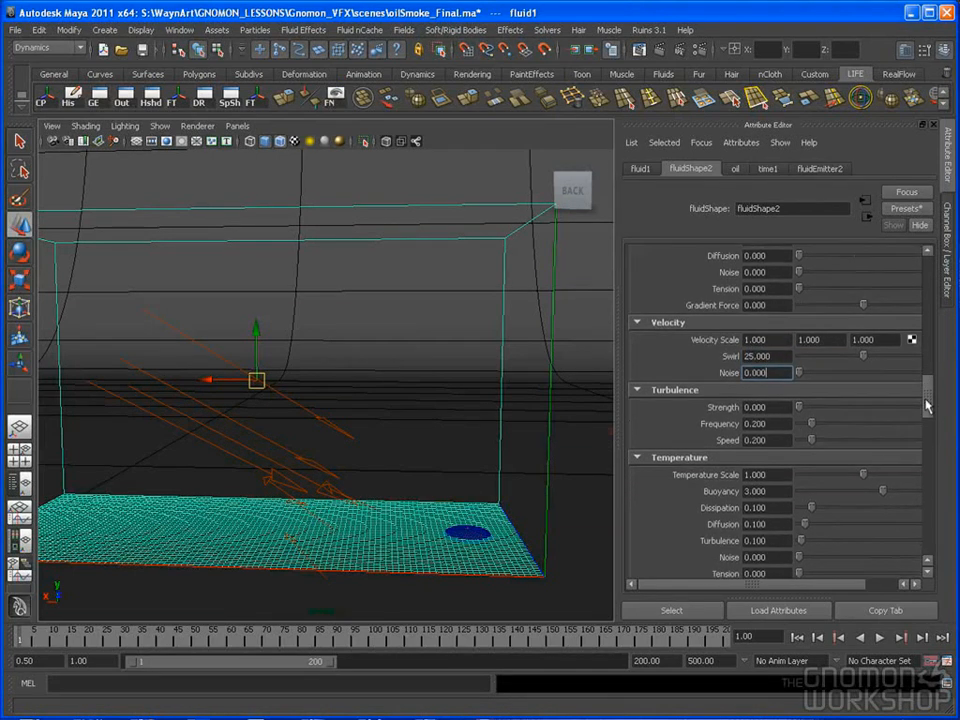
scroll(927, 408, down, 3)
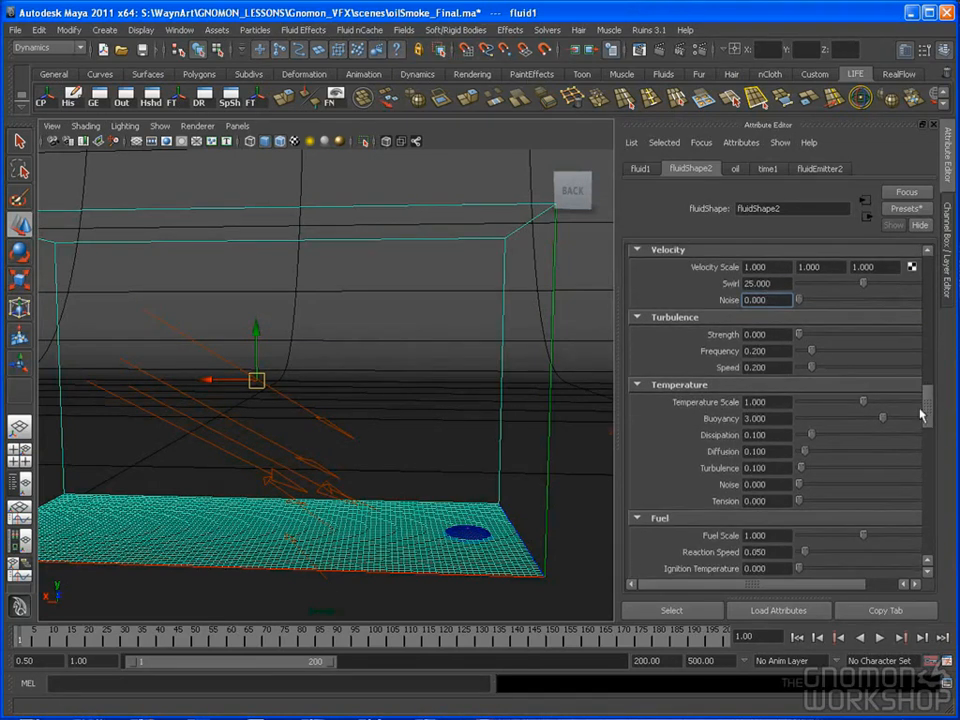
drag(778, 402, 737, 403)
text(.1)
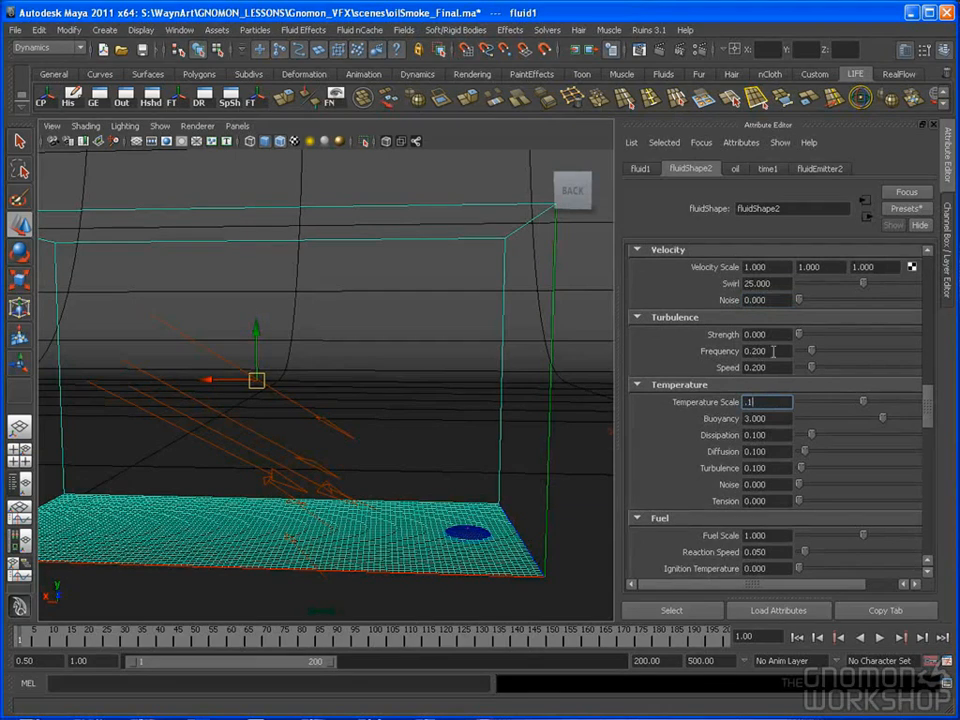
drag(765, 401, 737, 401)
text(1)
key(Return)
Step: Set the fluid's Turbulence Strength to 0.1
double_click(767, 333)
text(.1)
key(Return)
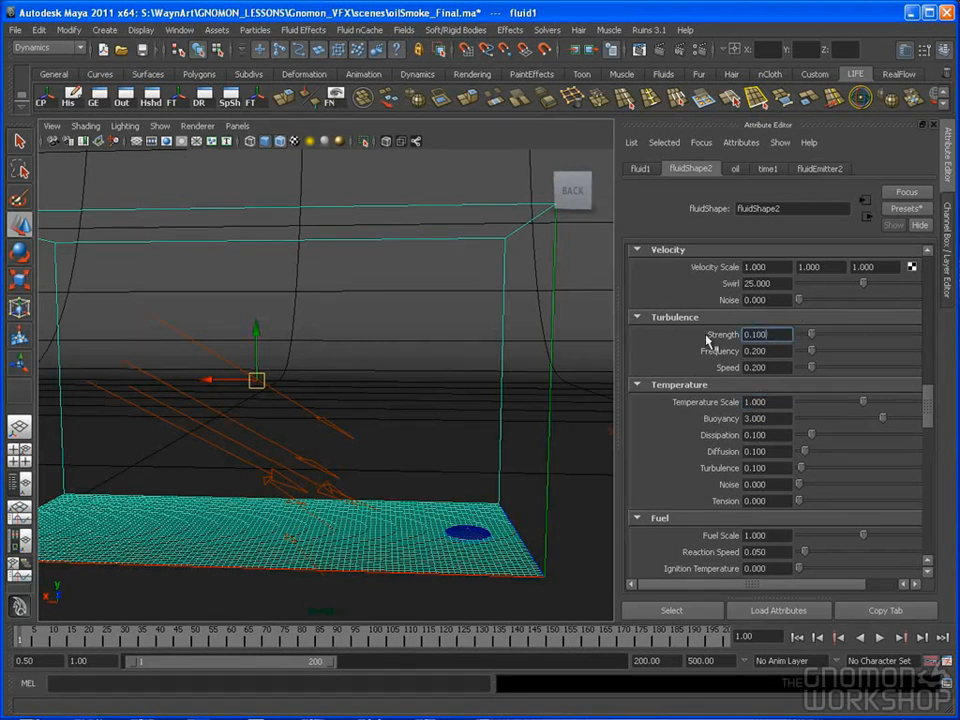
Step: Raise the Buoyancy of the fluid's temperature, trying 8.5 and settling on 8.4
drag(926, 407, 930, 432)
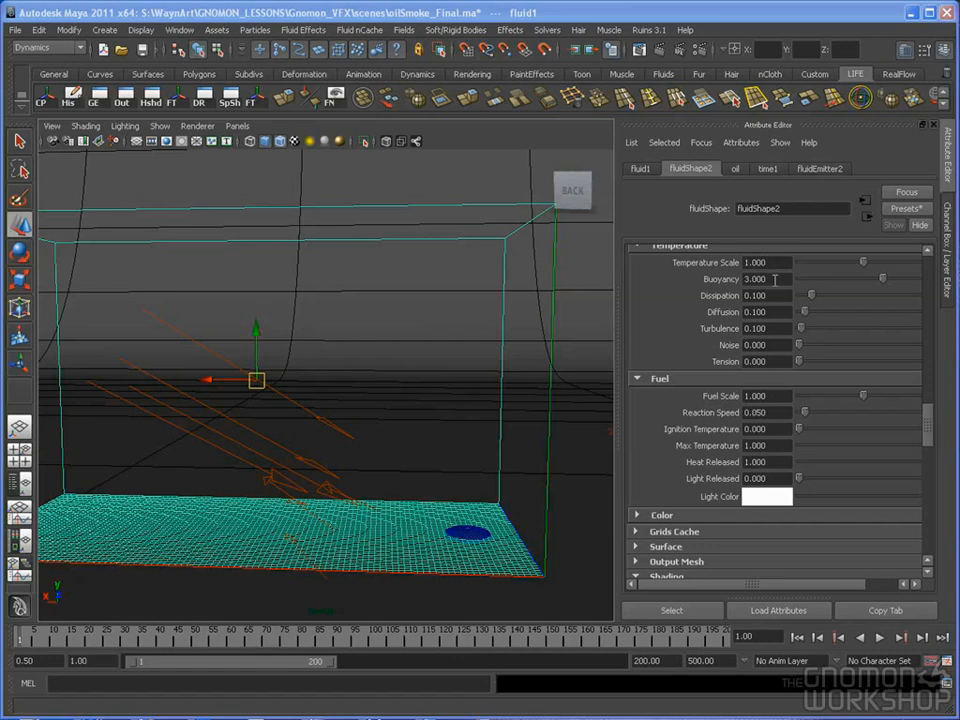
drag(775, 279, 749, 279)
text(8)
key(Return)
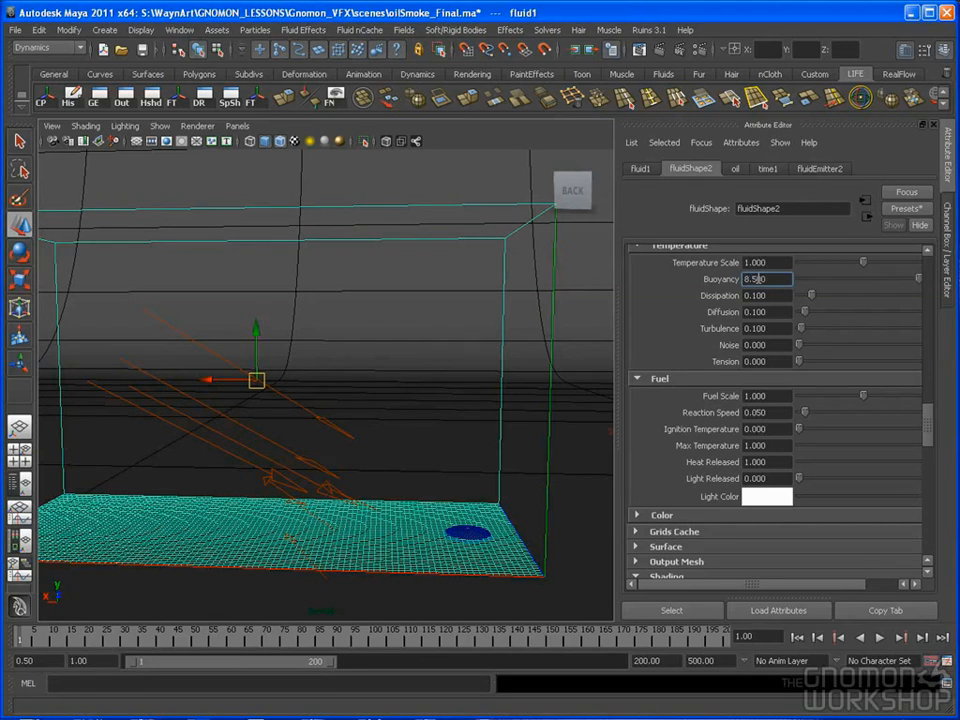
click(783, 295)
click(783, 280)
text(400)
Step: Set the temperature Dissipation to 0.5 and raise its Diffusion to about 1.884
click(774, 311)
drag(784, 295, 749, 292)
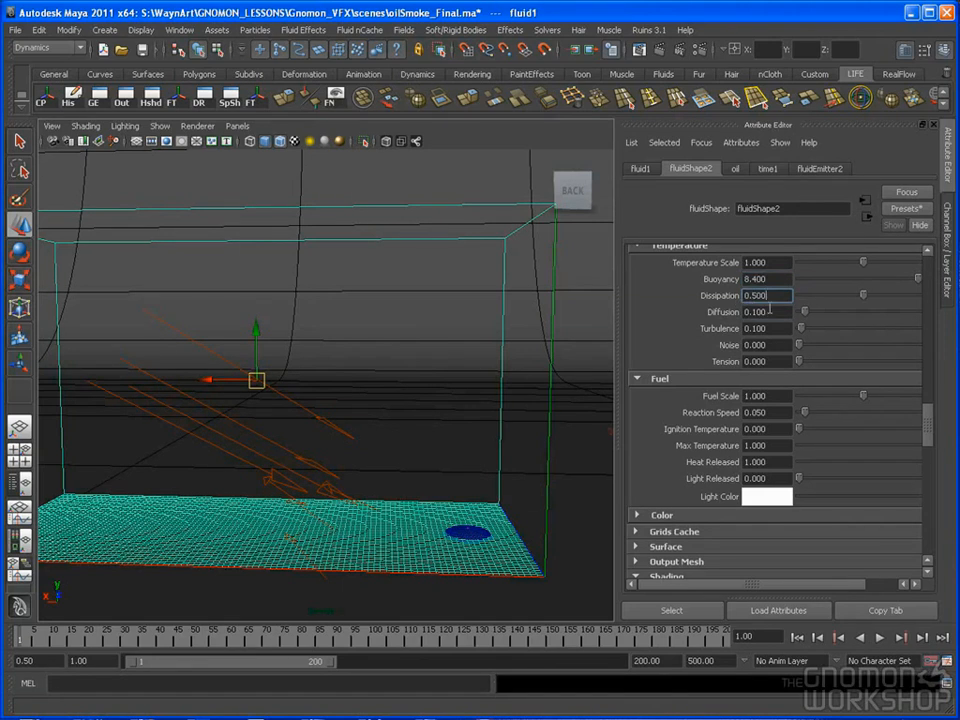
drag(804, 312, 921, 314)
Step: Set the temperature Turbulence to 6 and its Dissipation to 0.1
drag(778, 327, 733, 333)
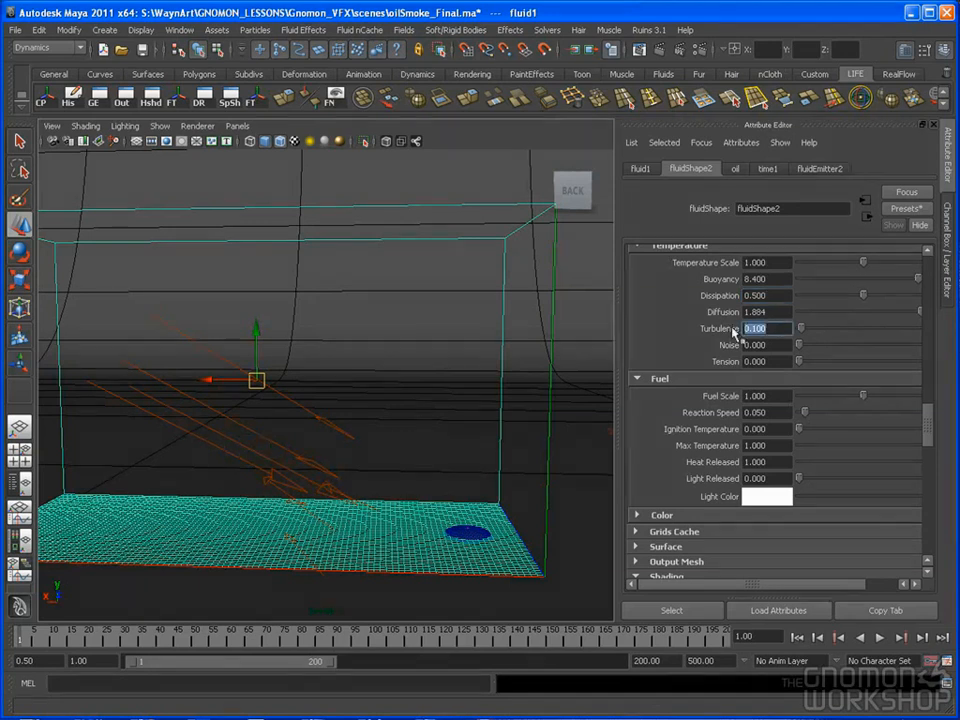
text(6)
key(Return)
click(780, 295)
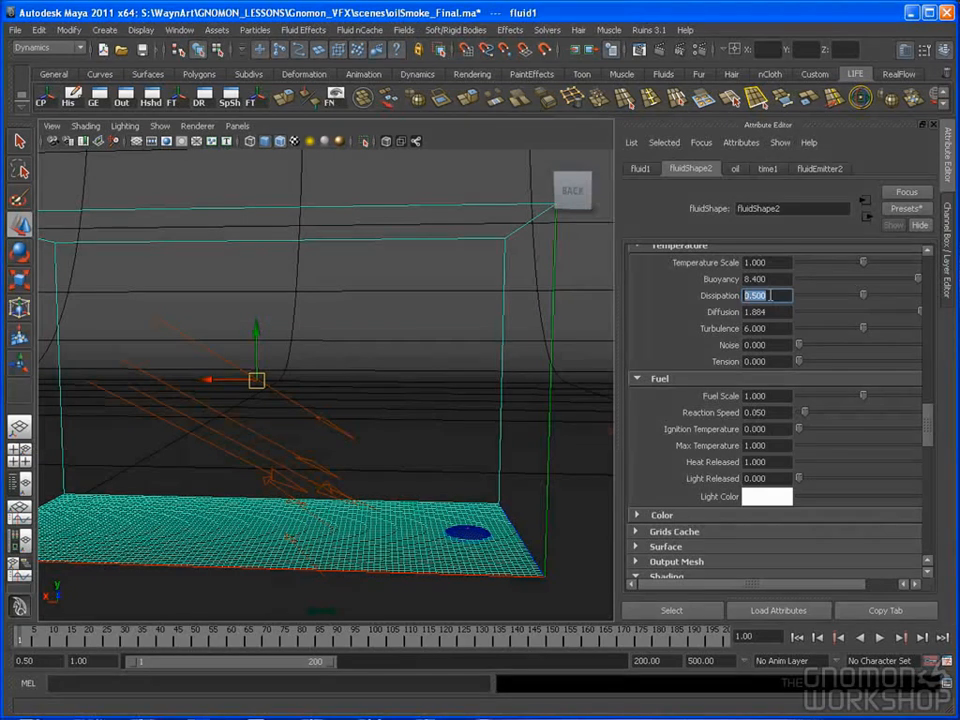
text(0.1)
key(Tab)
Step: Set the fuel attributes Fuel Scale to 2.5 and Ignition Temperature to 0.1
drag(928, 418, 929, 443)
double_click(748, 300)
text(2.5)
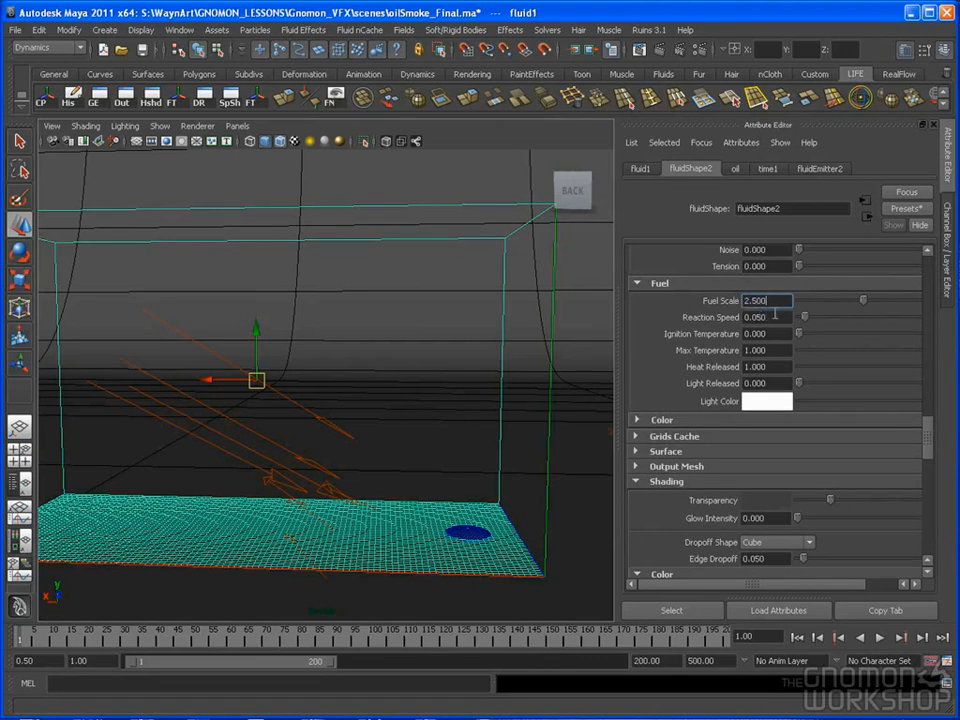
double_click(768, 334)
text(0.1)
key(Return)
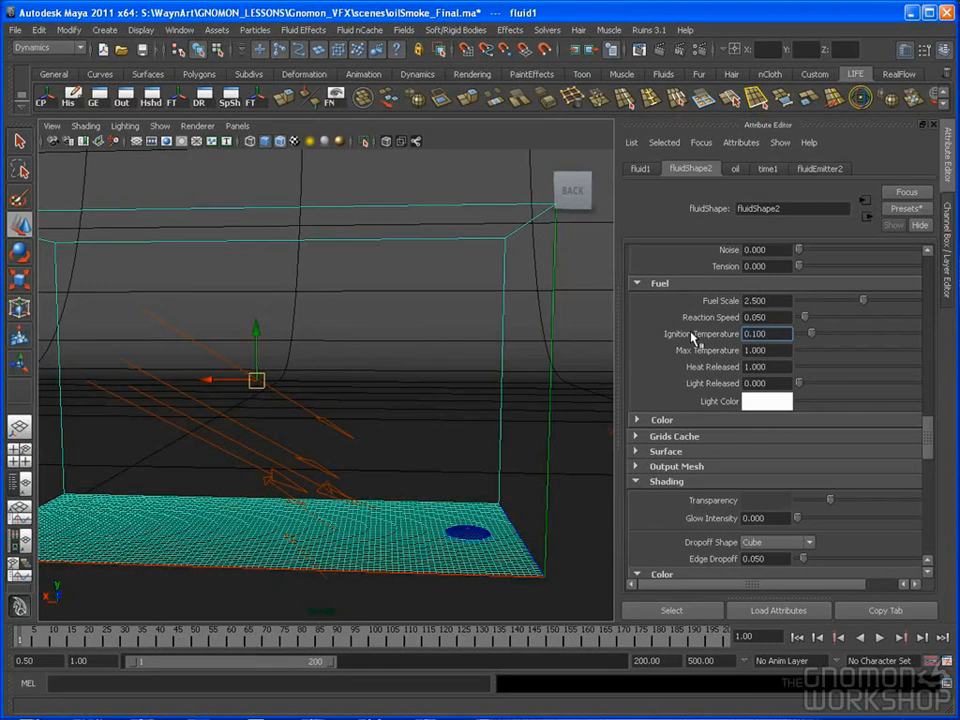
Step: Set the fuel's Heat Released to 0.5 and Light Released to 1
double_click(775, 367)
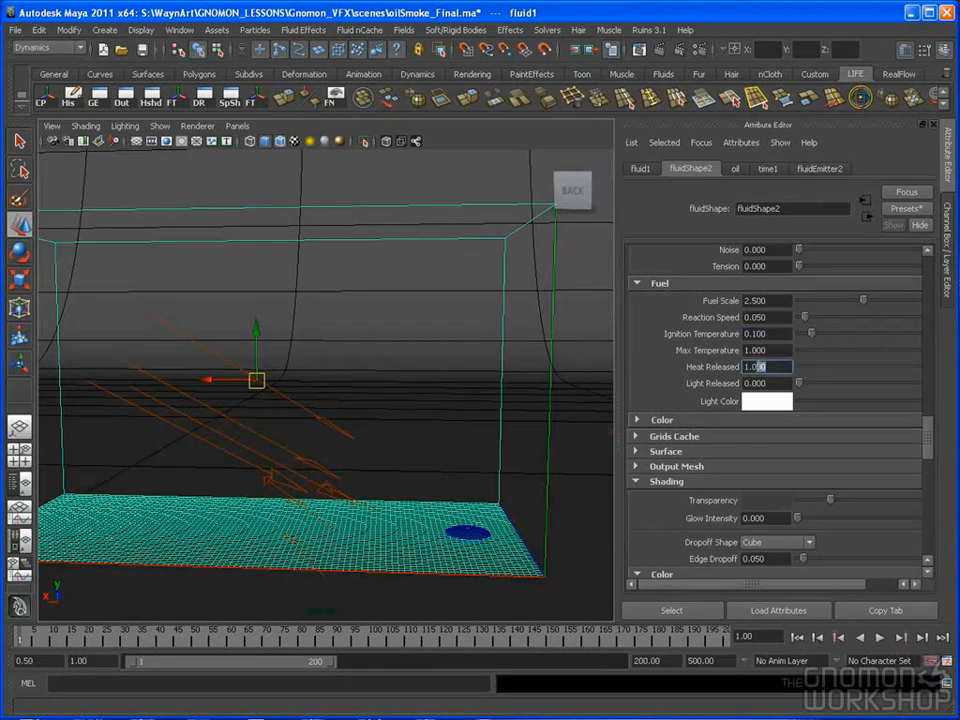
text(.5)
key(Return)
double_click(765, 383)
text(1)
key(Return)
Step: Switch to the Maya help in Firefox and read the fluidShape descriptions of the fuel attributes, from Fuel Scale to Light Color
scroll(930, 438, up, 3)
scroll(930, 438, up, 2)
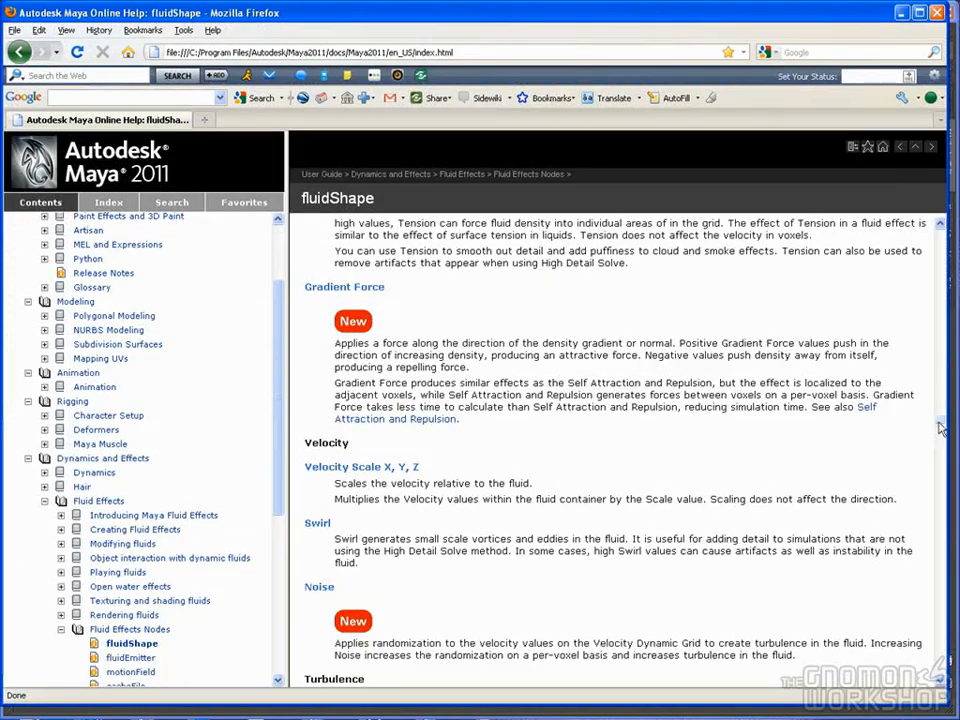
scroll(940, 432, down, 5)
drag(940, 432, 940, 450)
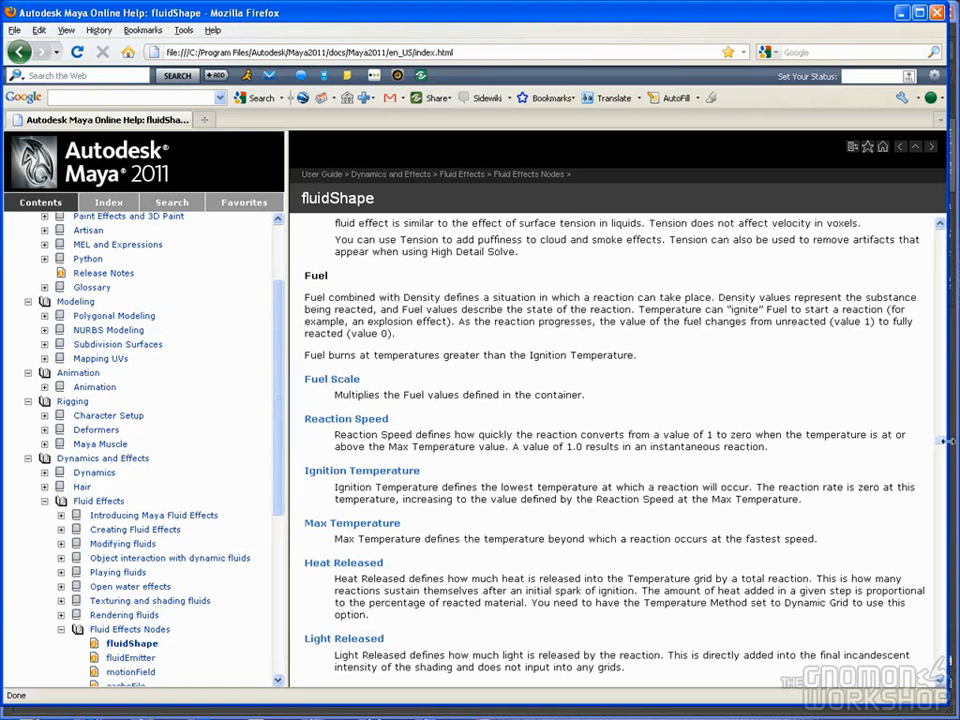
scroll(712, 337, down, 3)
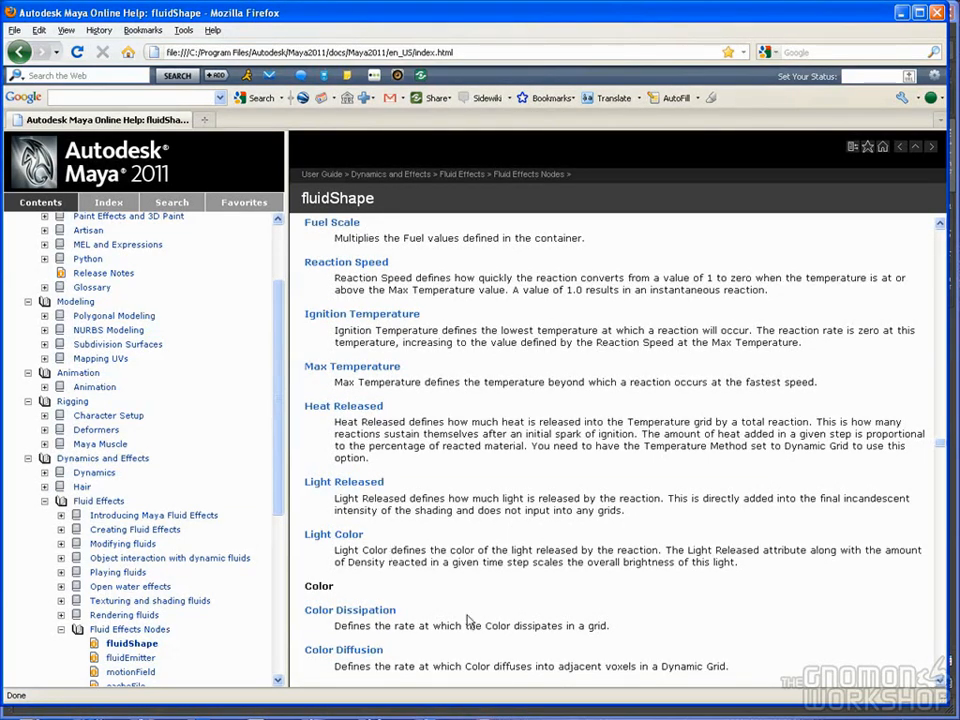
drag(942, 442, 936, 452)
click(902, 12)
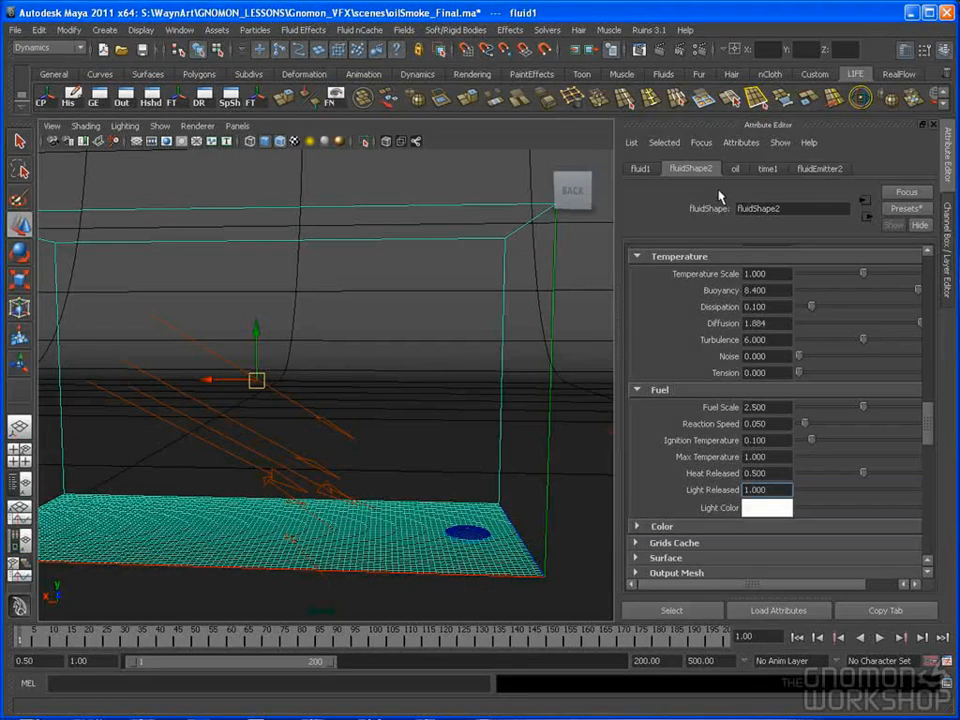
Step: Raise the fluid's shading Transparency slightly and make its color dark grey, trying HSV values of 0.231 and 0.122 before settling on the lighter grey
drag(926, 418, 926, 457)
drag(828, 336, 847, 337)
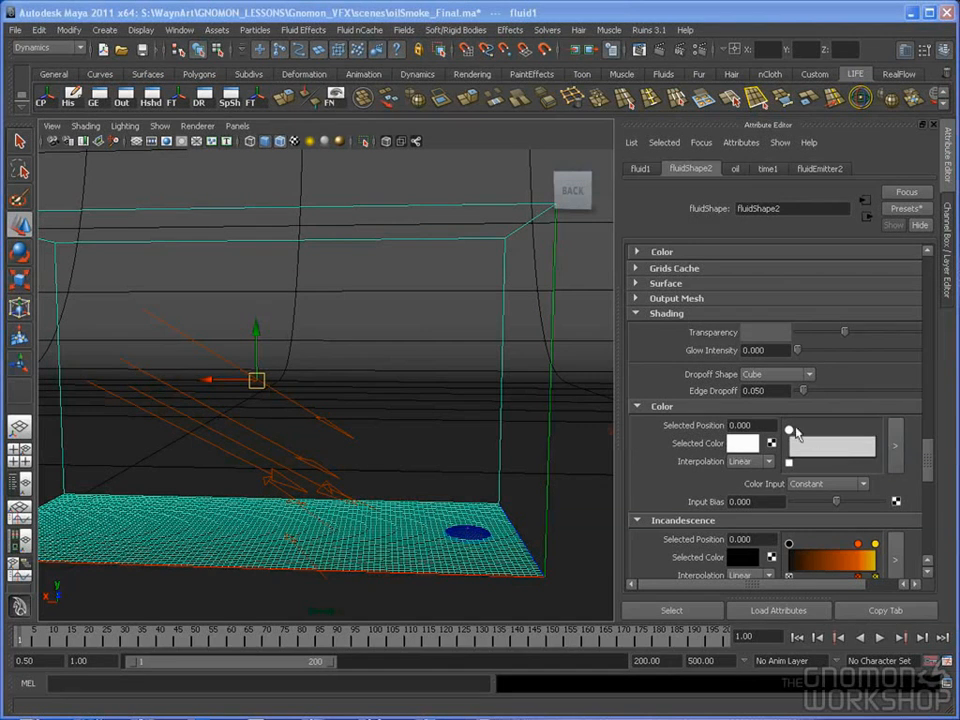
click(746, 445)
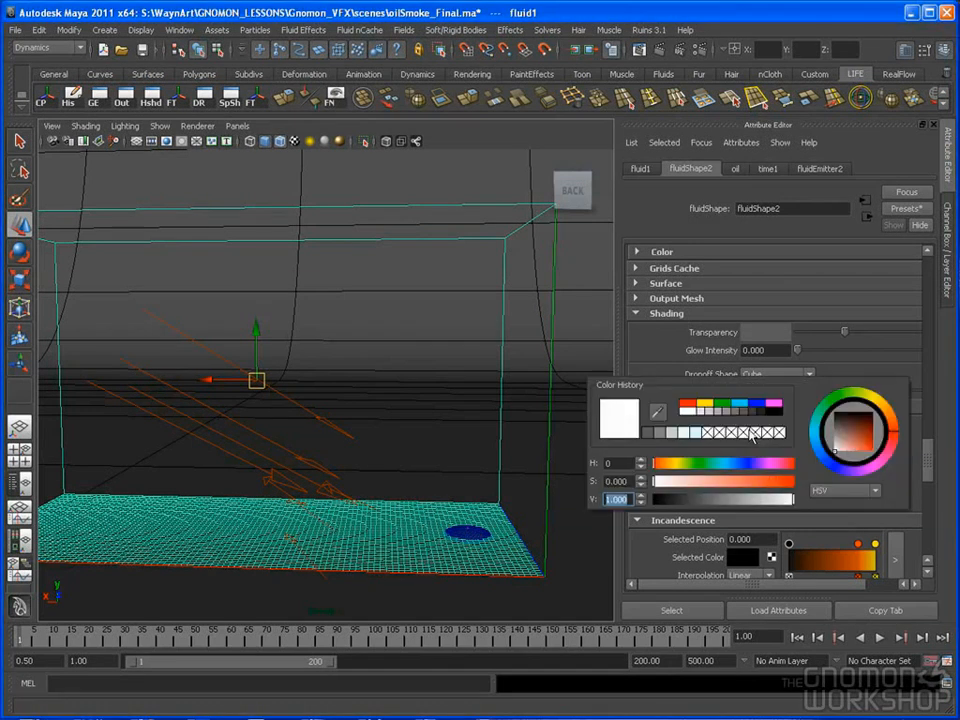
text(0.231)
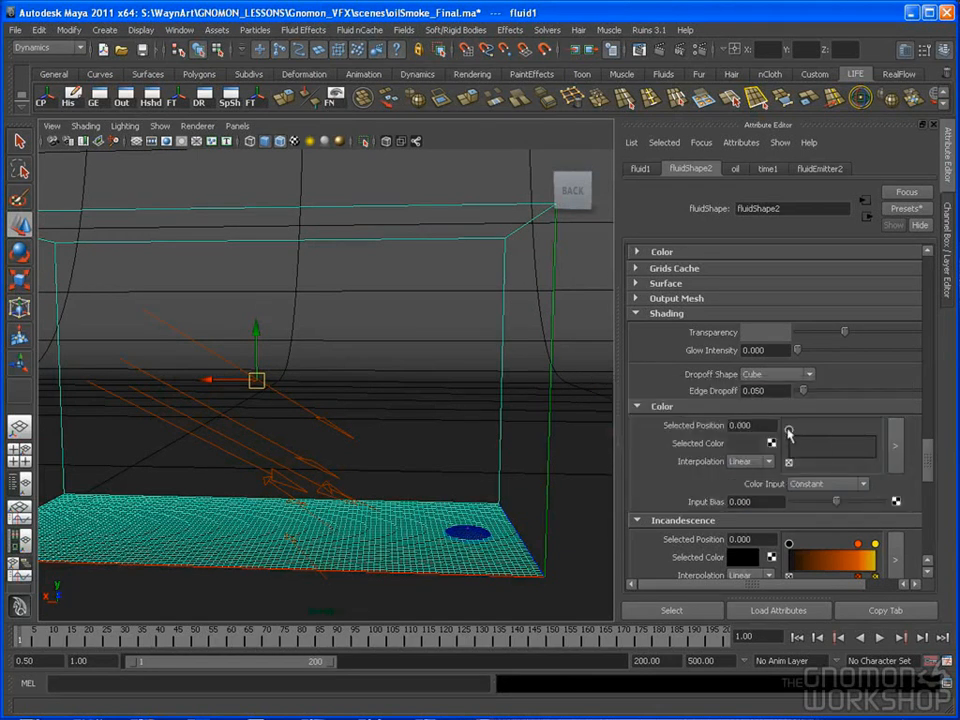
click(745, 448)
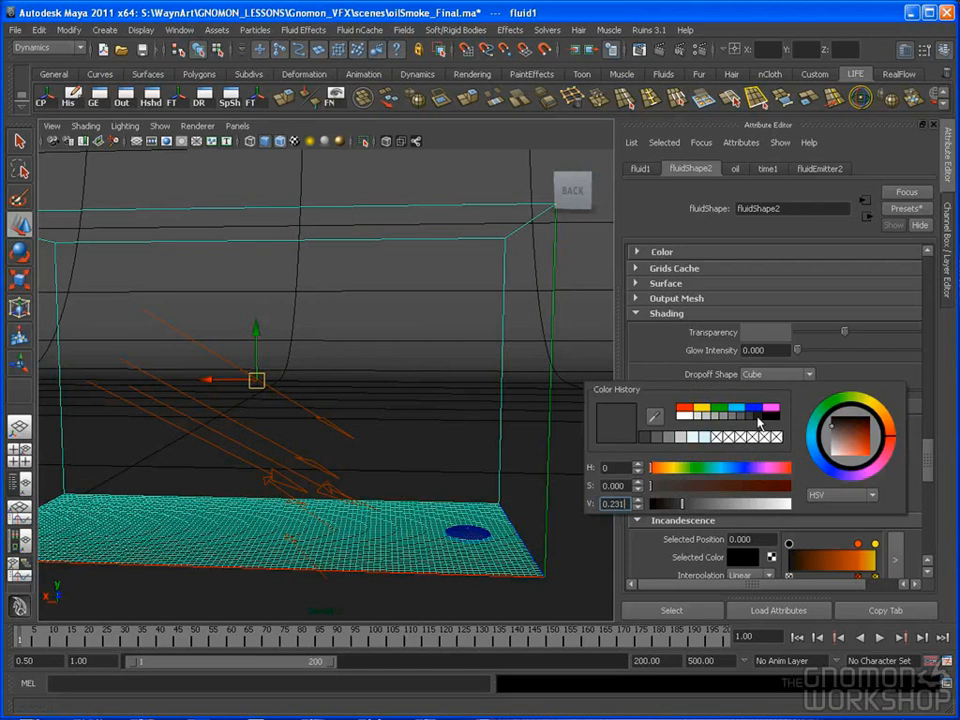
text(0.122)
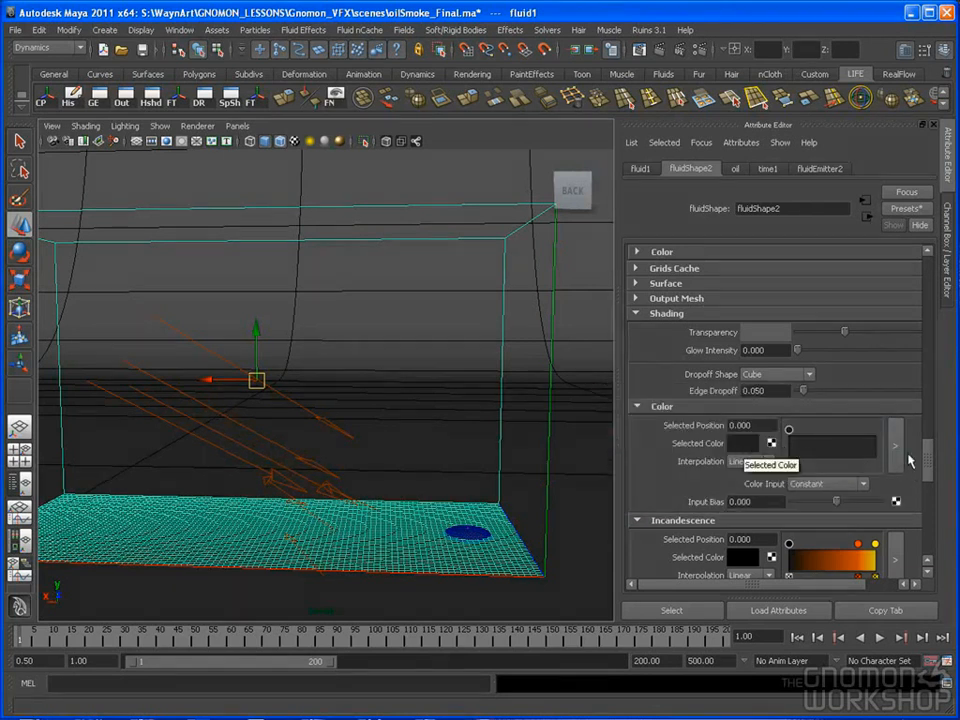
click(741, 443)
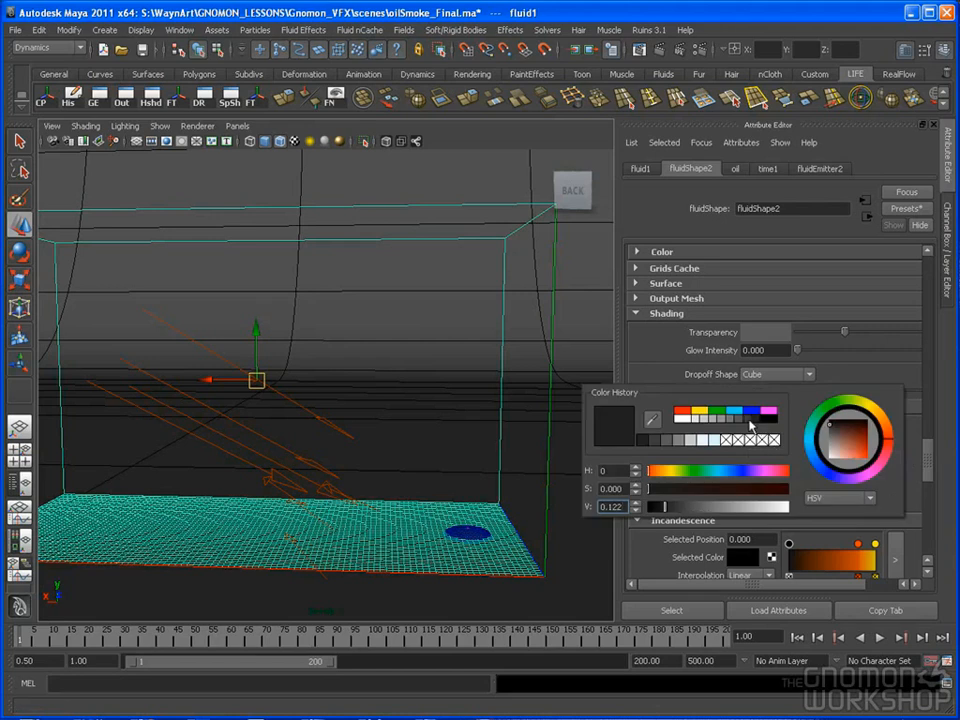
Step: Add a marker at position 1.000 on the fluid's Incandescence ramp and set its color to white
scroll(925, 479, down, 3)
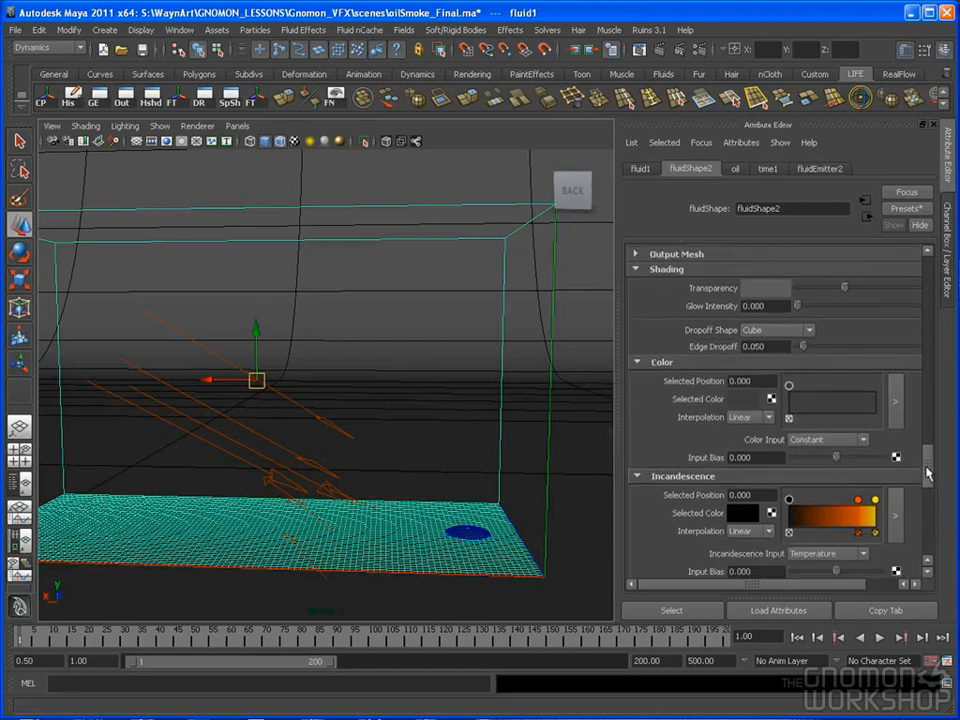
scroll(925, 479, down, 1)
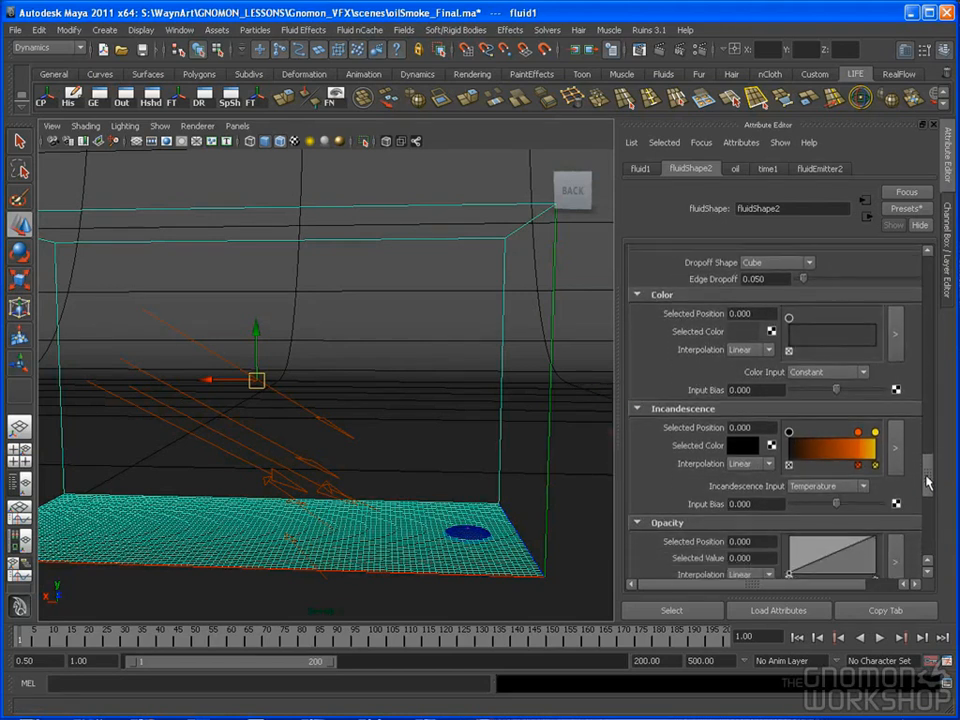
scroll(926, 483, down, 1)
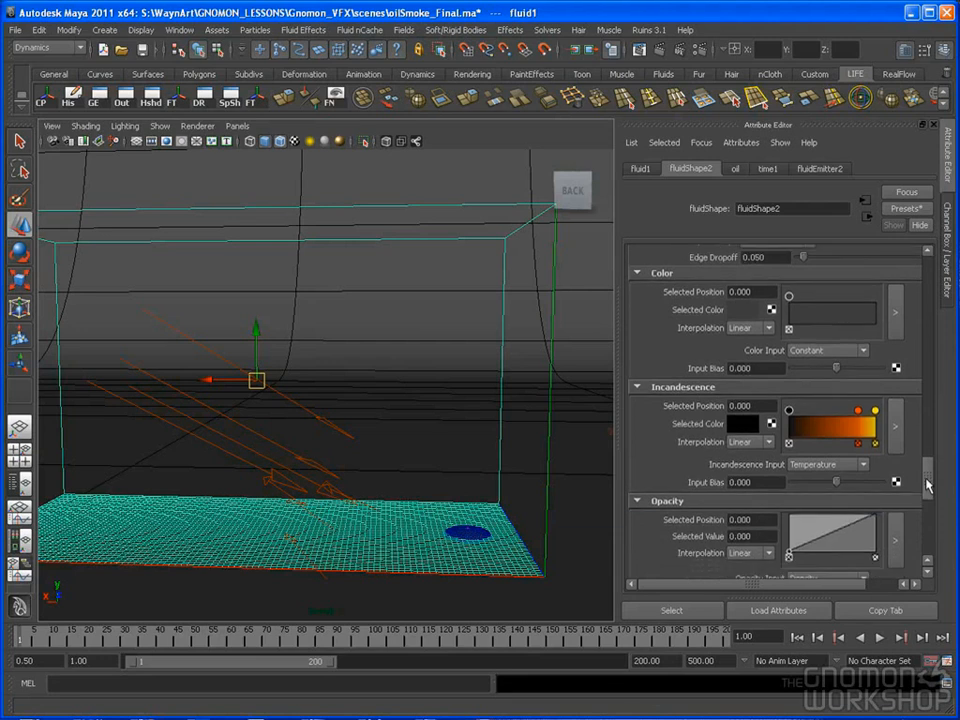
drag(875, 411, 877, 410)
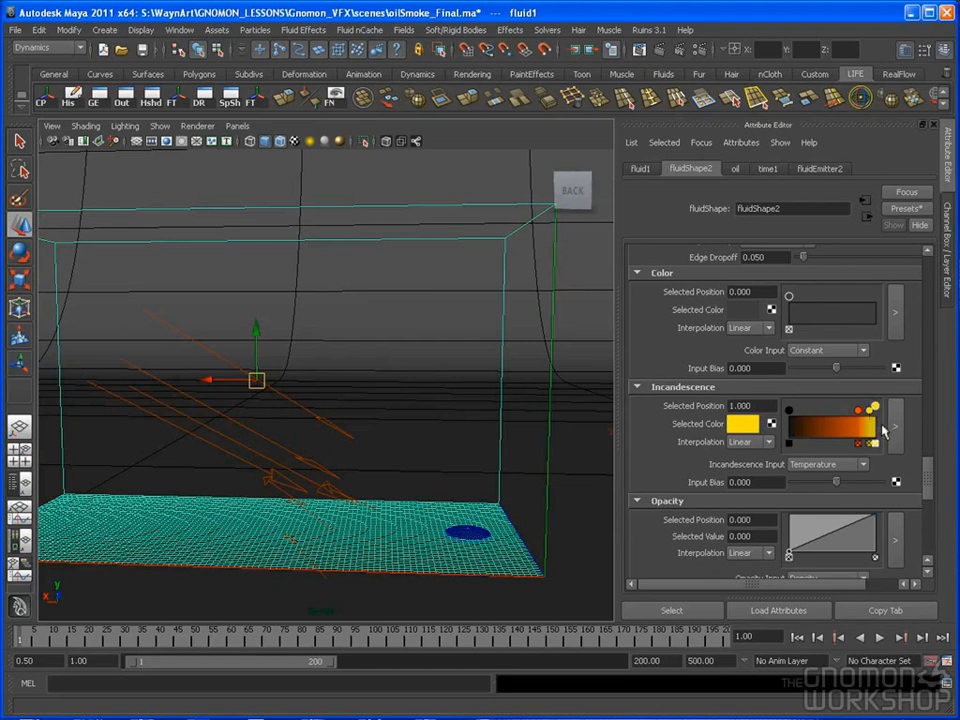
click(755, 427)
drag(795, 465, 683, 474)
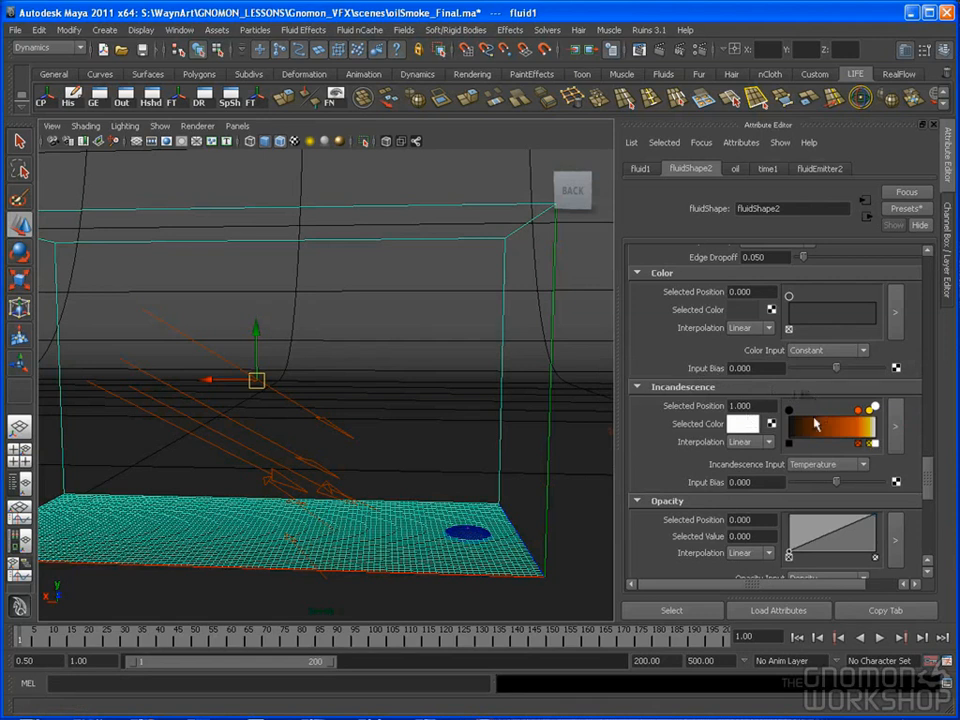
Step: Add a near-black marker at position 0.539 on the Incandescence ramp and set the incandescence Input Bias to 0.5
drag(792, 427, 838, 428)
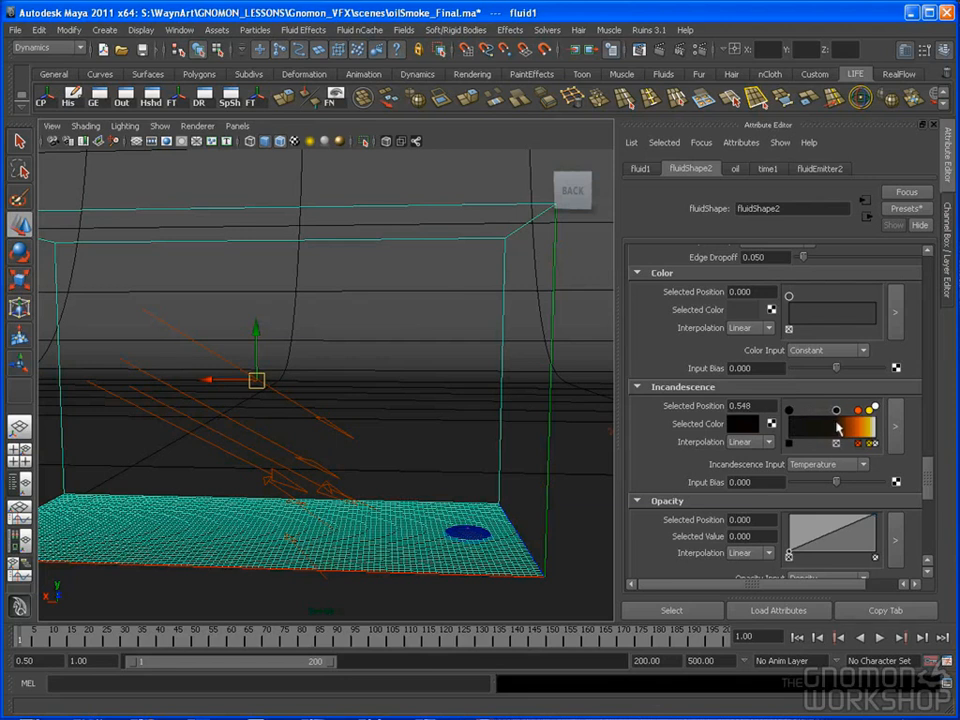
drag(928, 482, 930, 488)
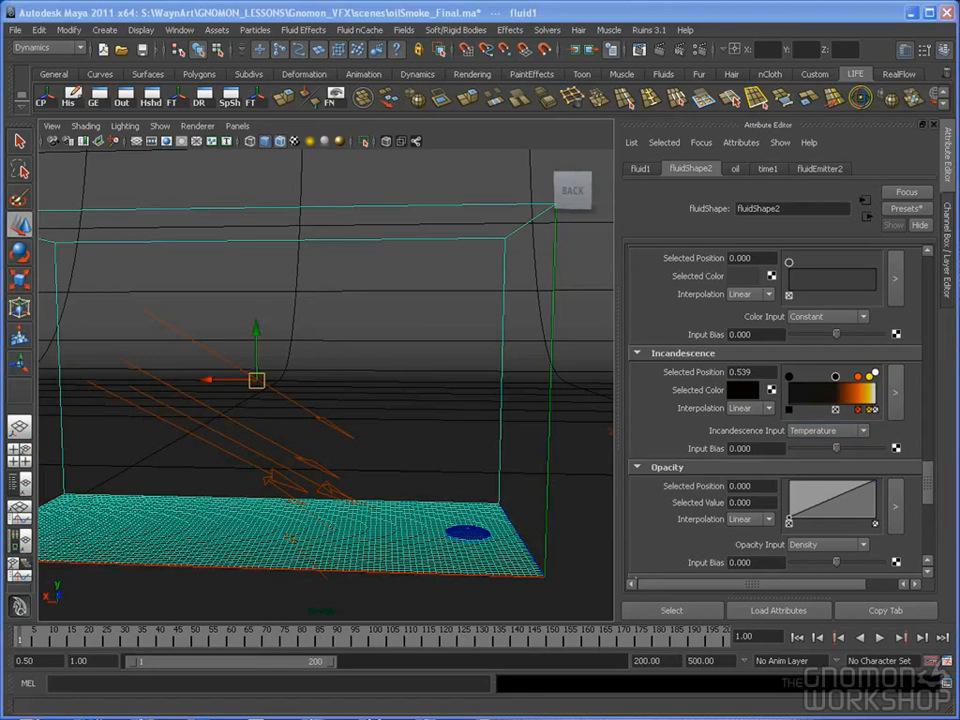
double_click(766, 448)
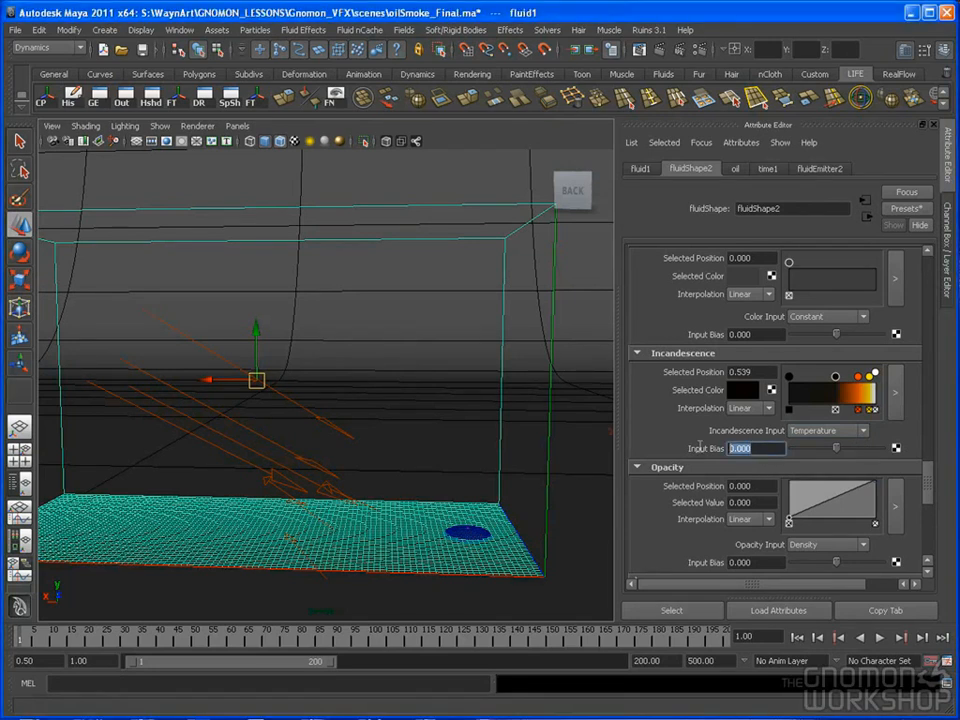
text(0.5)
key(Return)
Step: Set the fluid's opacity Input Bias to 0.35, keeping Density as the input
drag(927, 479, 927, 496)
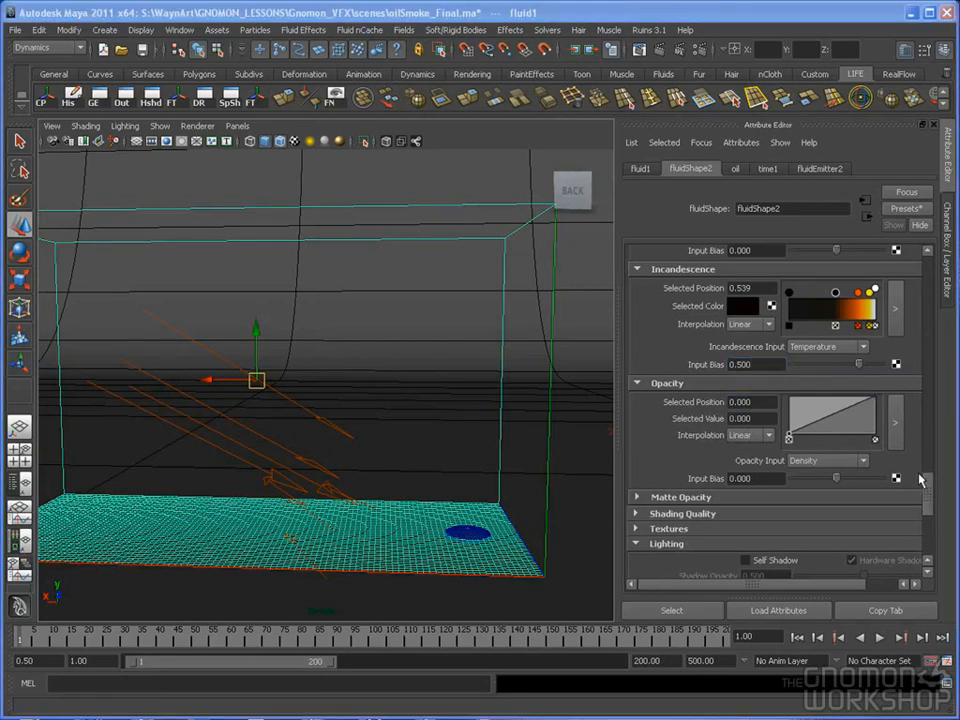
drag(928, 493, 928, 507)
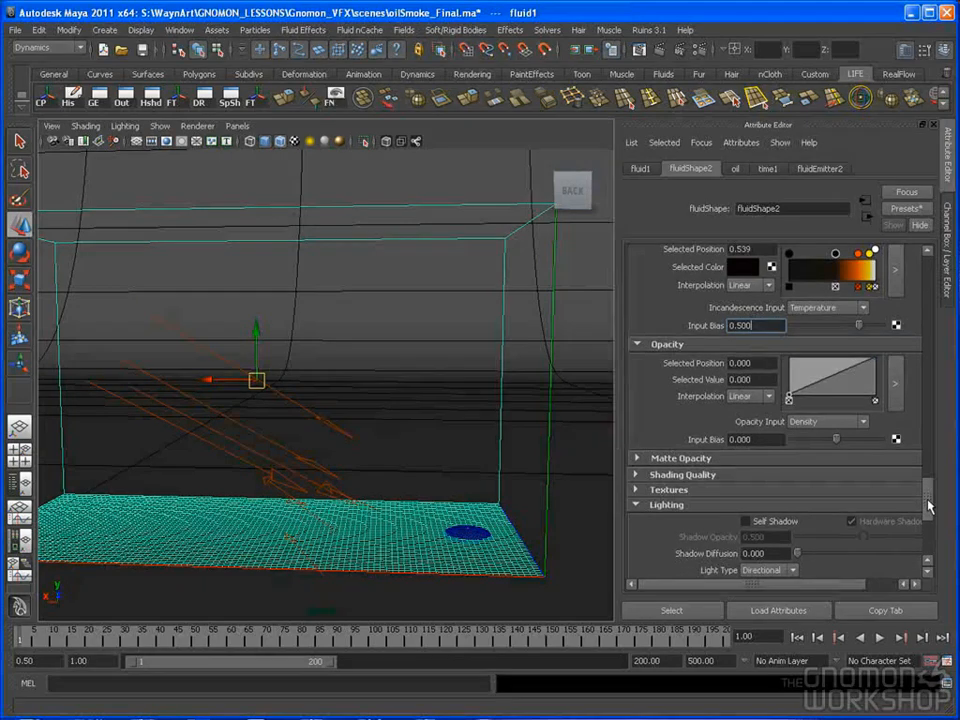
click(773, 441)
text(.35)
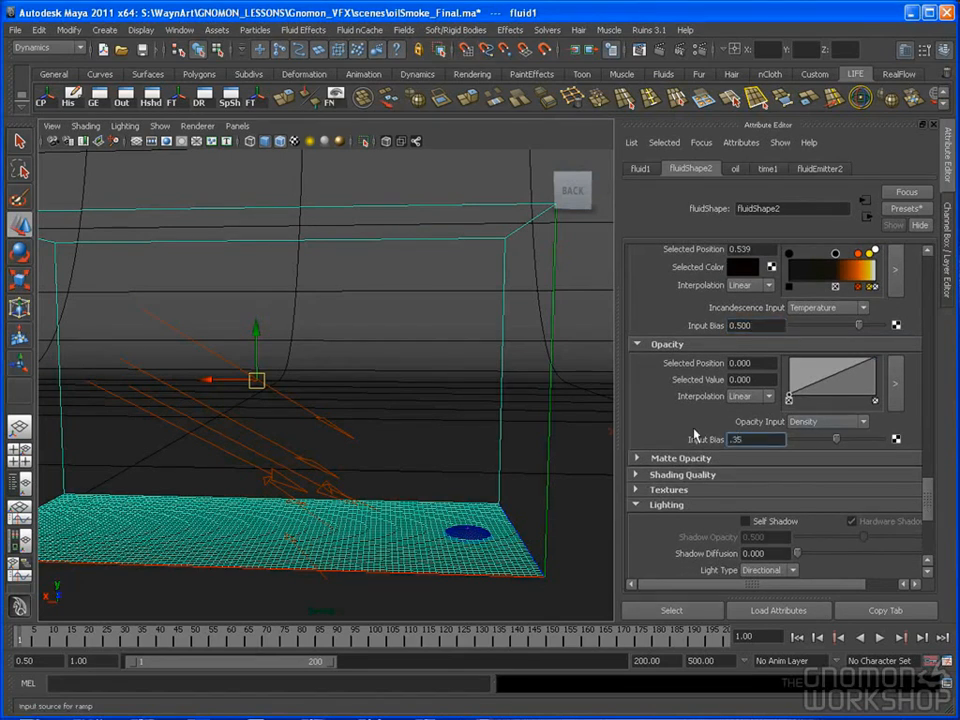
key(Return)
Step: Reshape the enlarged opacity ramp into a rising curve, with points near positions 0.17, 0.28 and 0.49 at values of about 0.31, 0.59 and 0.81
click(896, 384)
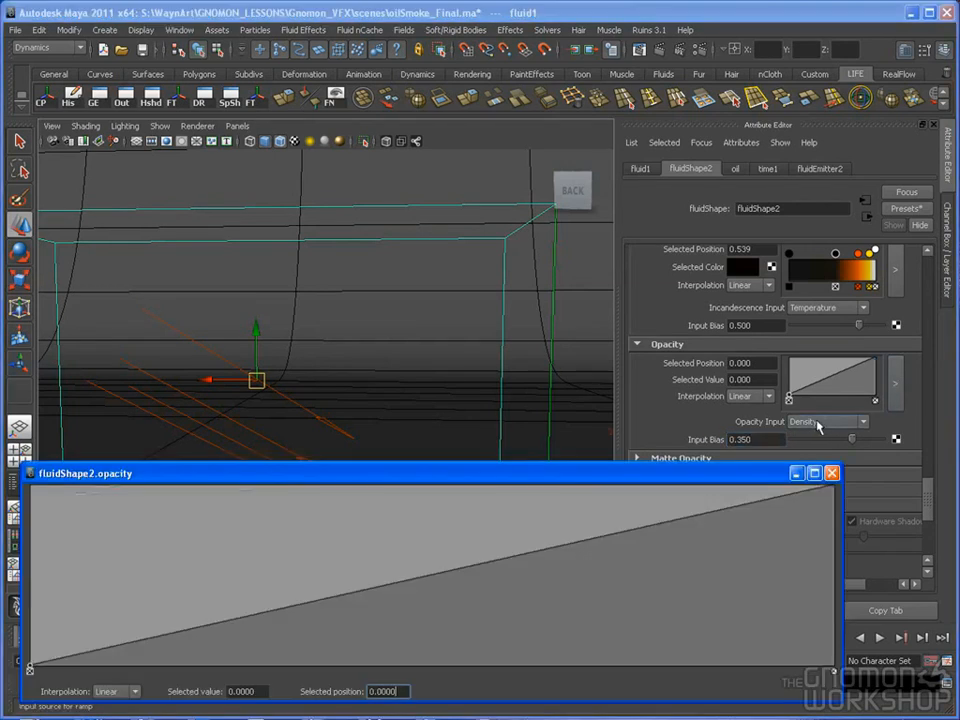
drag(759, 472, 756, 414)
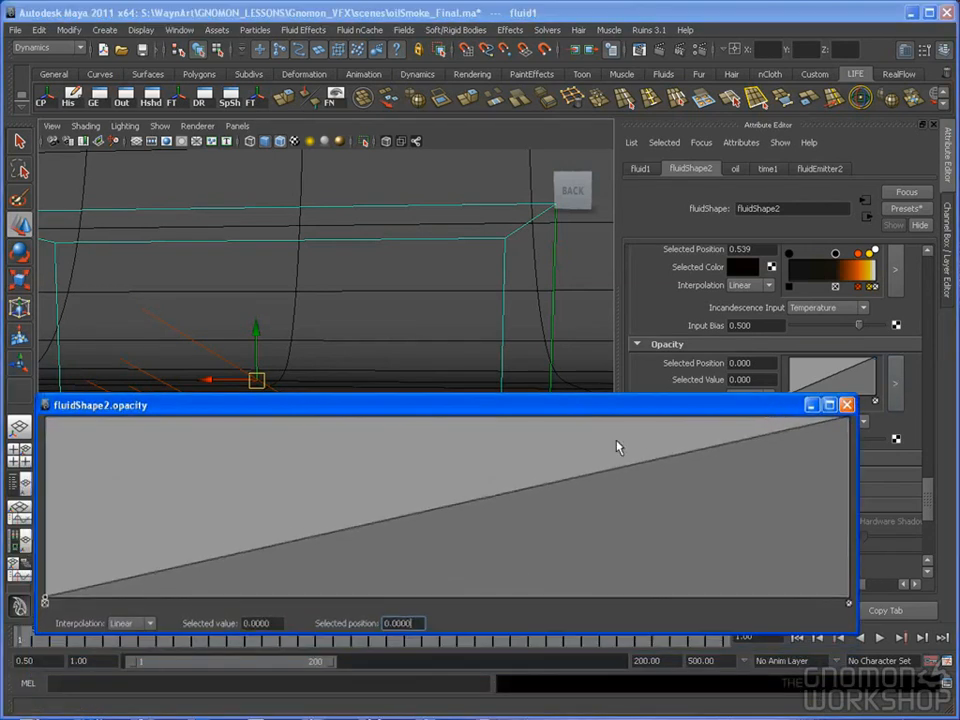
drag(45, 601, 180, 536)
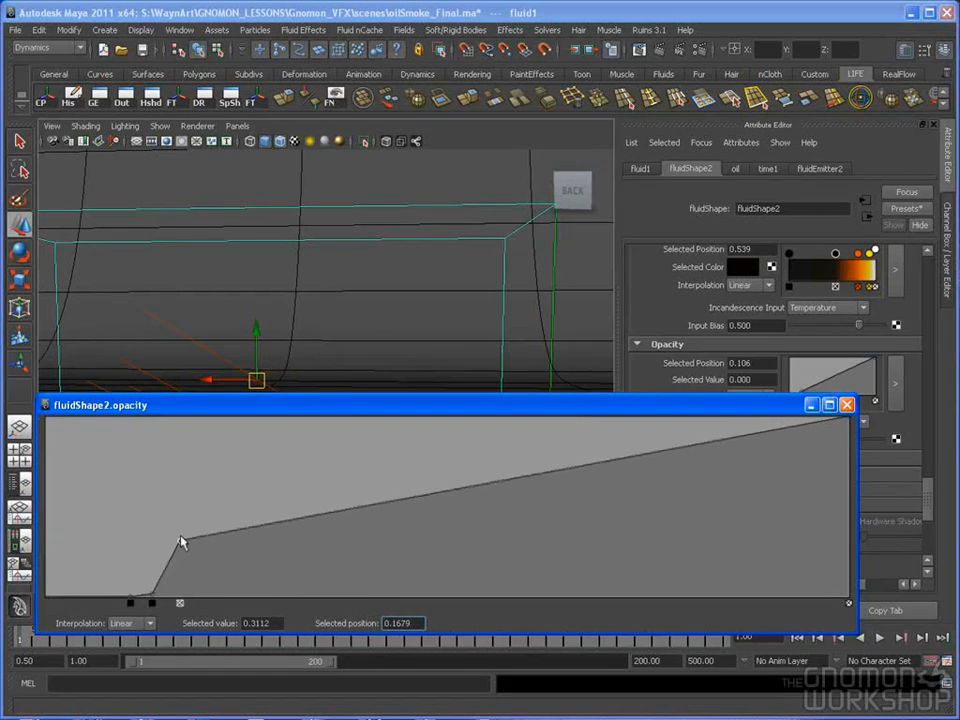
drag(267, 518, 272, 493)
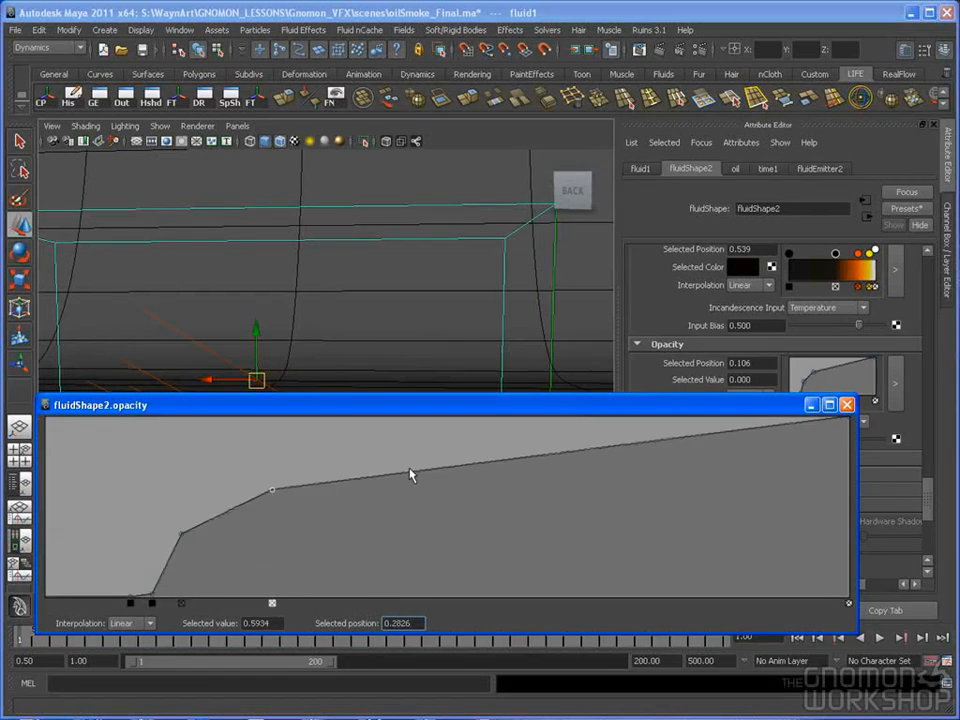
drag(426, 472, 438, 456)
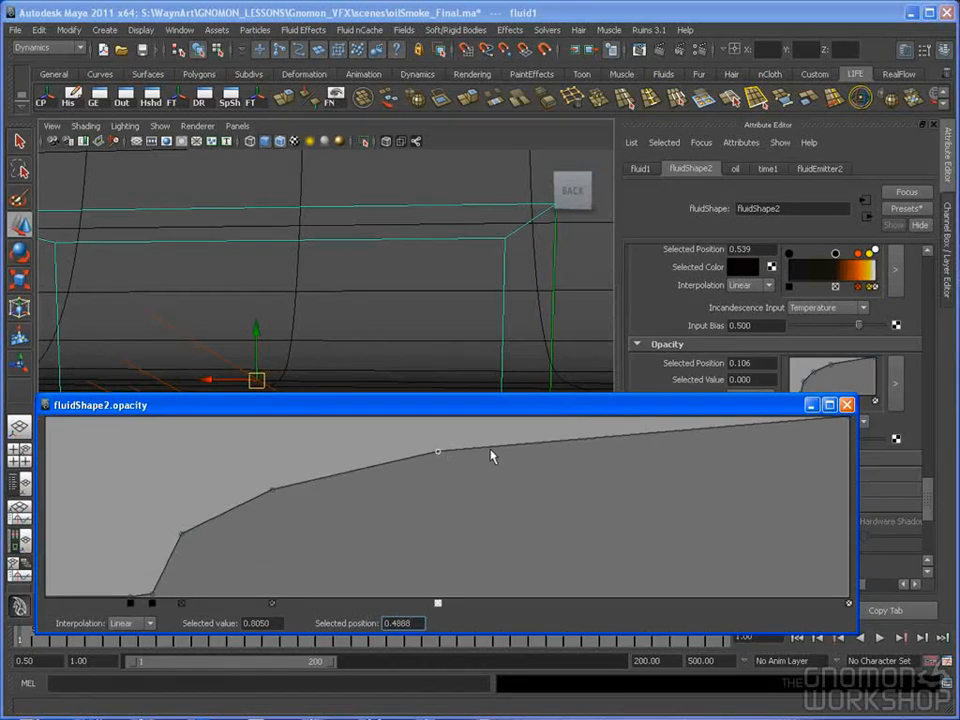
click(543, 455)
Step: Soften the opacity curve by lowering its middle points, the one near position 0.166 to about 0.20, and shift the first zero point to 0.112
drag(439, 453, 440, 477)
drag(274, 492, 272, 511)
drag(180, 535, 178, 565)
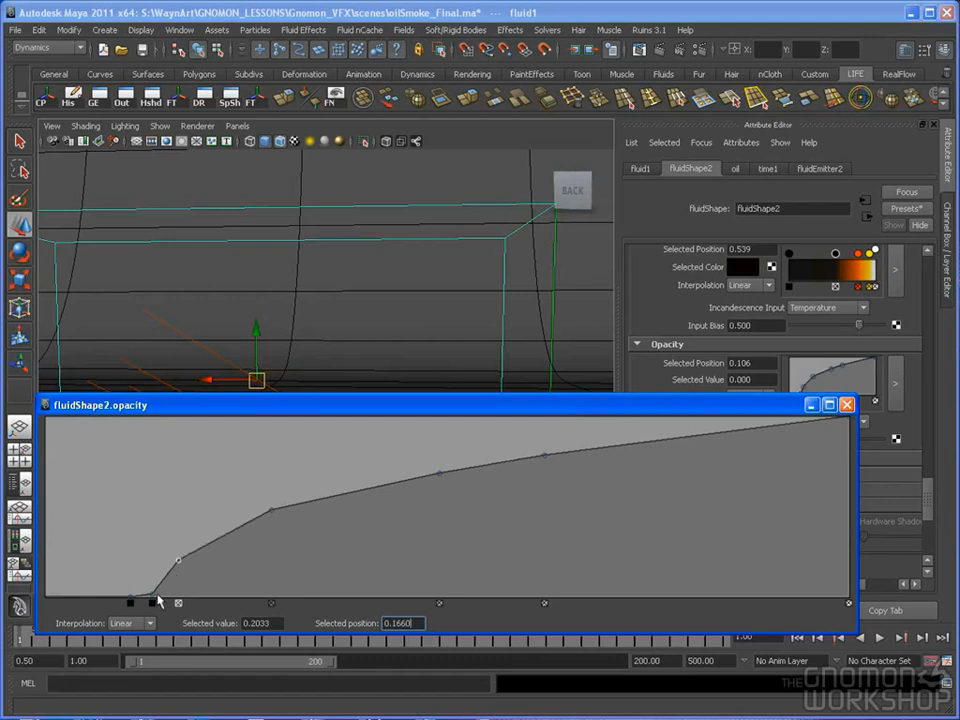
drag(131, 602, 147, 600)
click(846, 404)
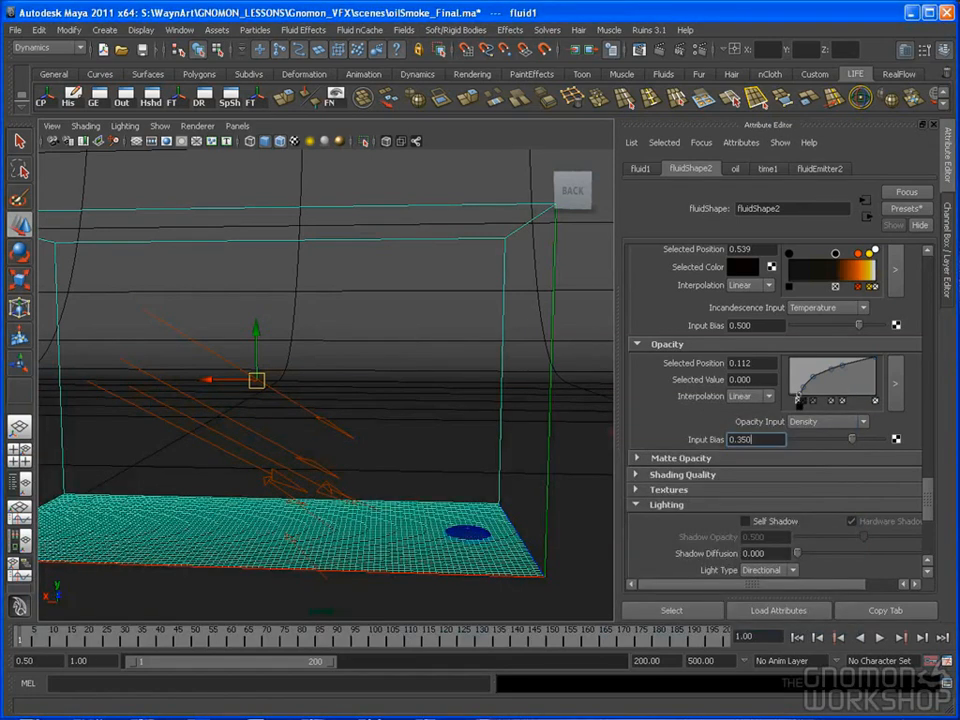
key(Return)
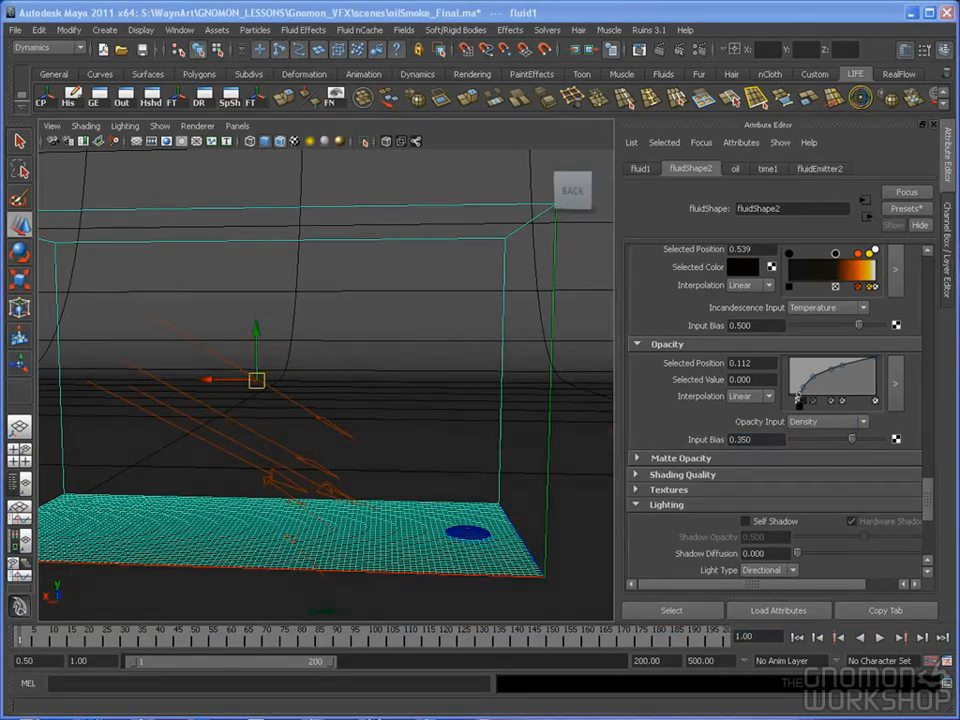
Step: Set the fluid's shading Quality to 0.75 and its Render Interpolator to smooth
click(684, 476)
text(0.75)
key(Return)
click(782, 507)
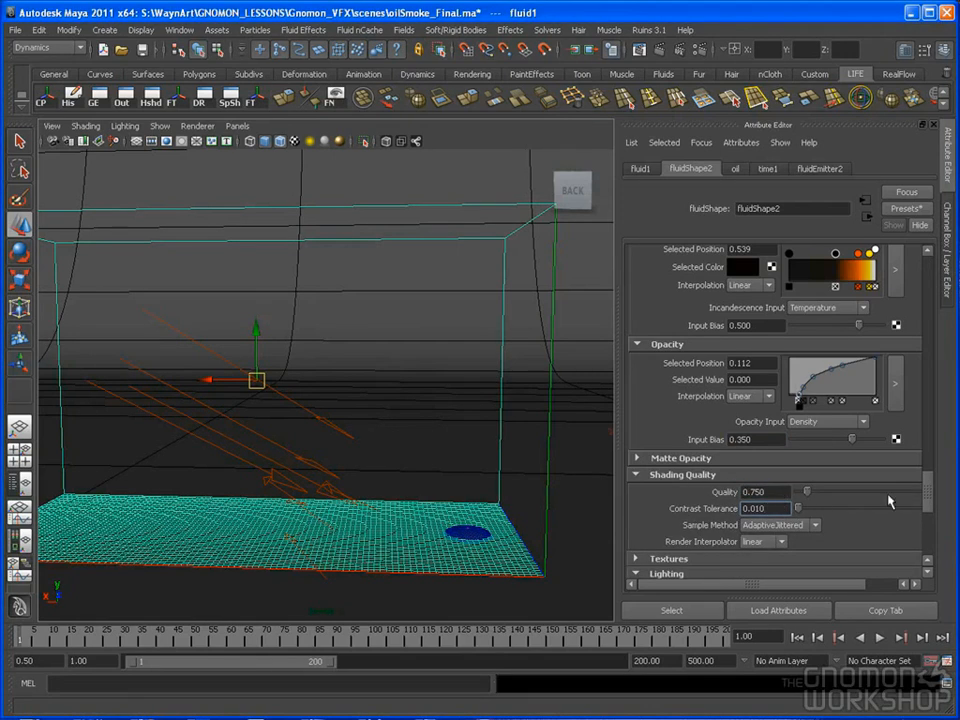
scroll(926, 489, down, 2)
click(784, 504)
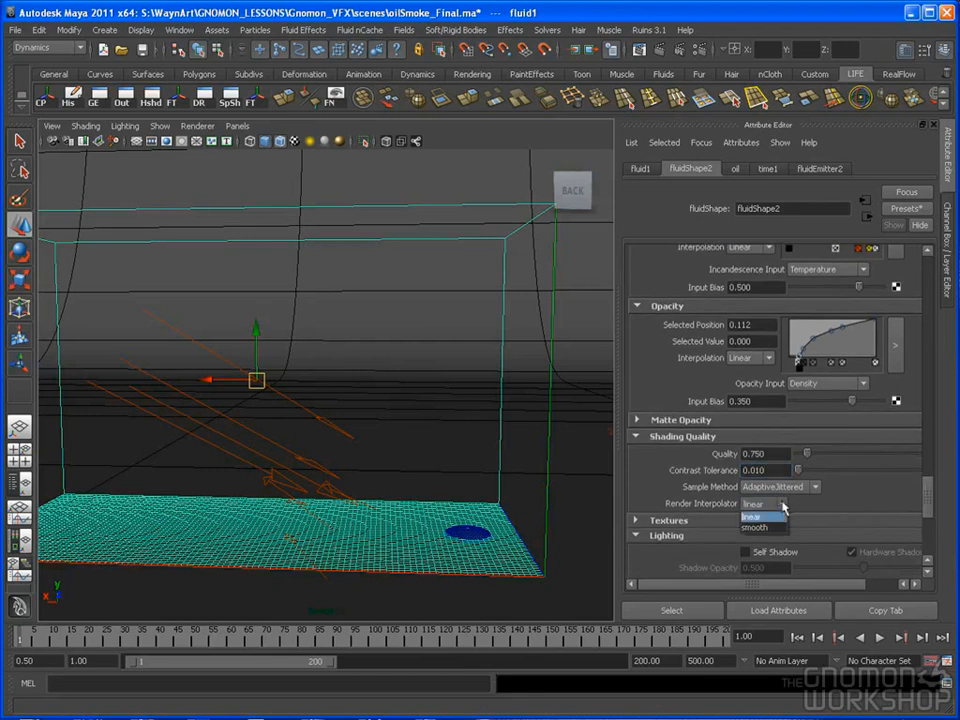
click(770, 527)
Step: Enable Texture Incandescence in the fluid's texture settings
scroll(928, 510, down, 2)
scroll(927, 512, down, 3)
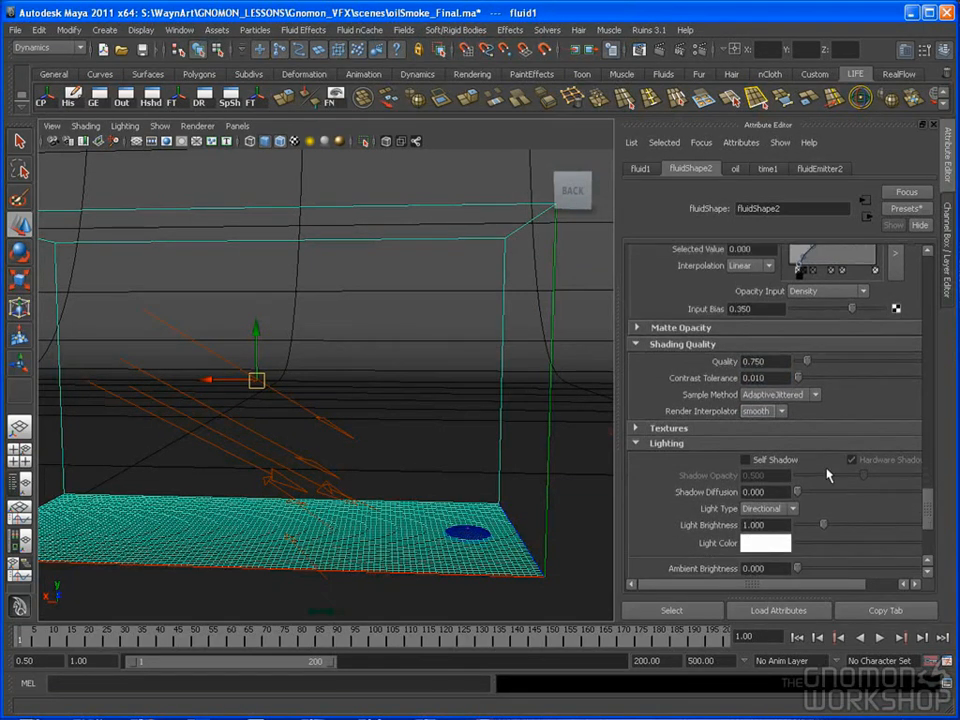
click(736, 428)
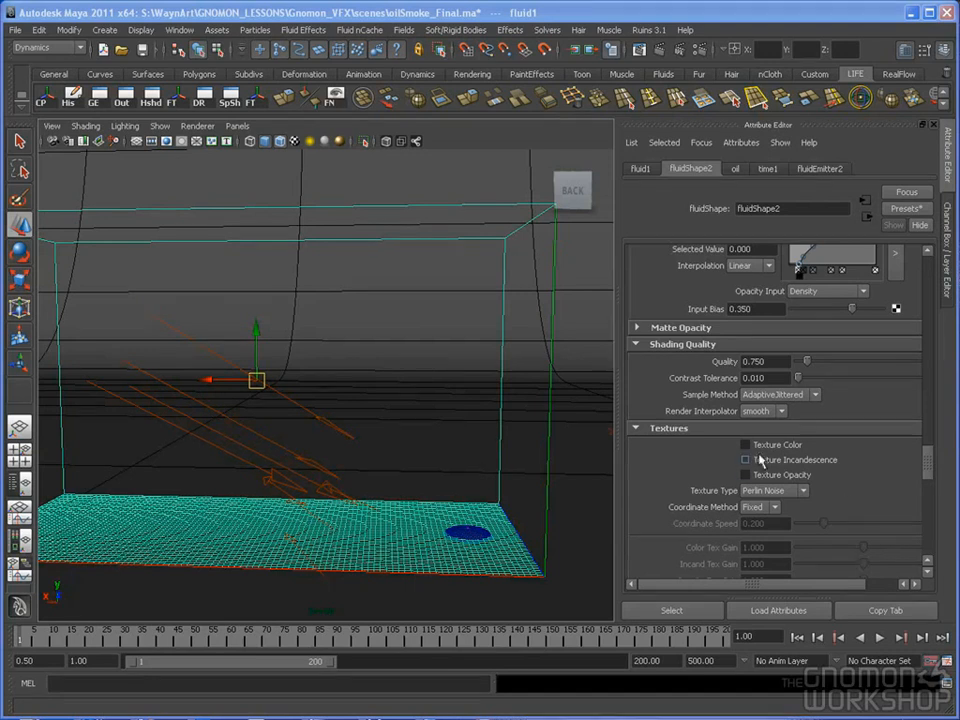
click(746, 460)
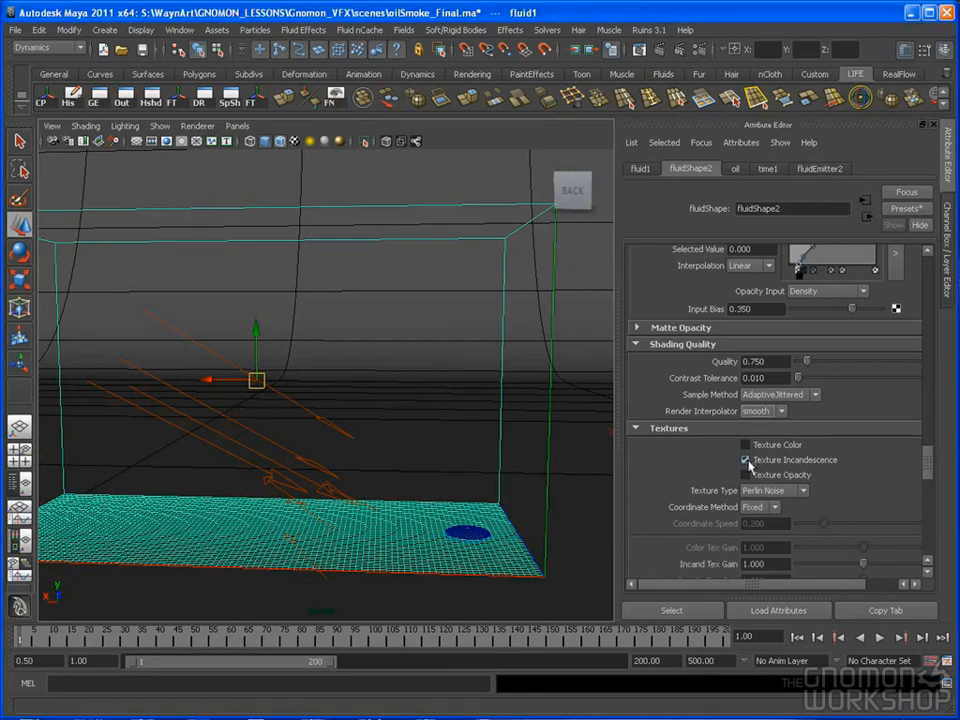
click(702, 430)
Step: Turn on Self Shadow in the fluid's lighting and set Shadow Opacity to 1
scroll(926, 510, down, 3)
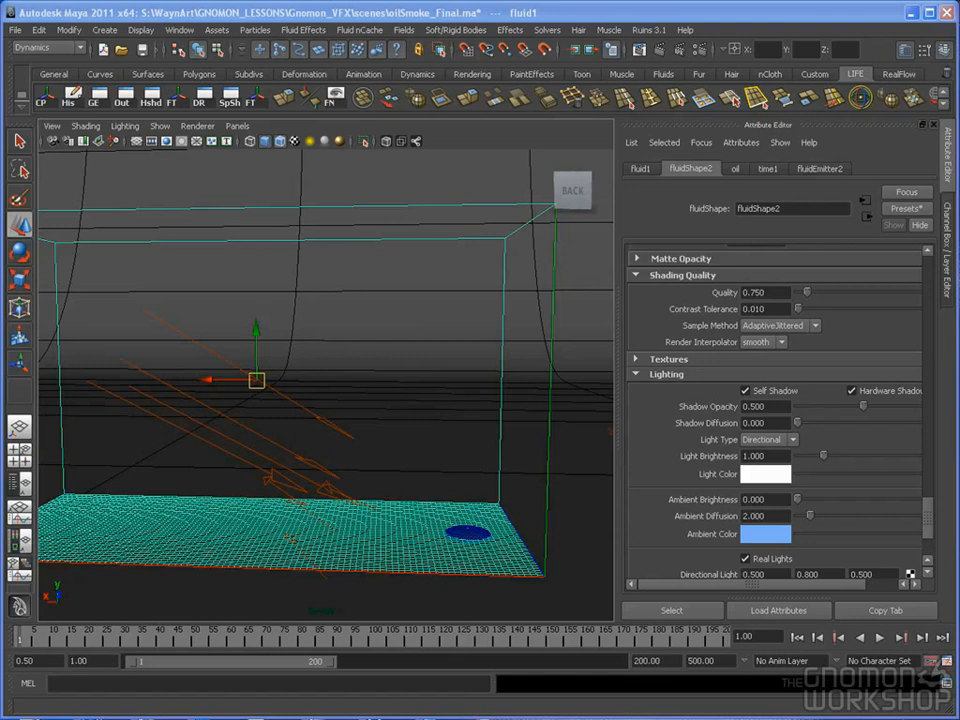
double_click(755, 406)
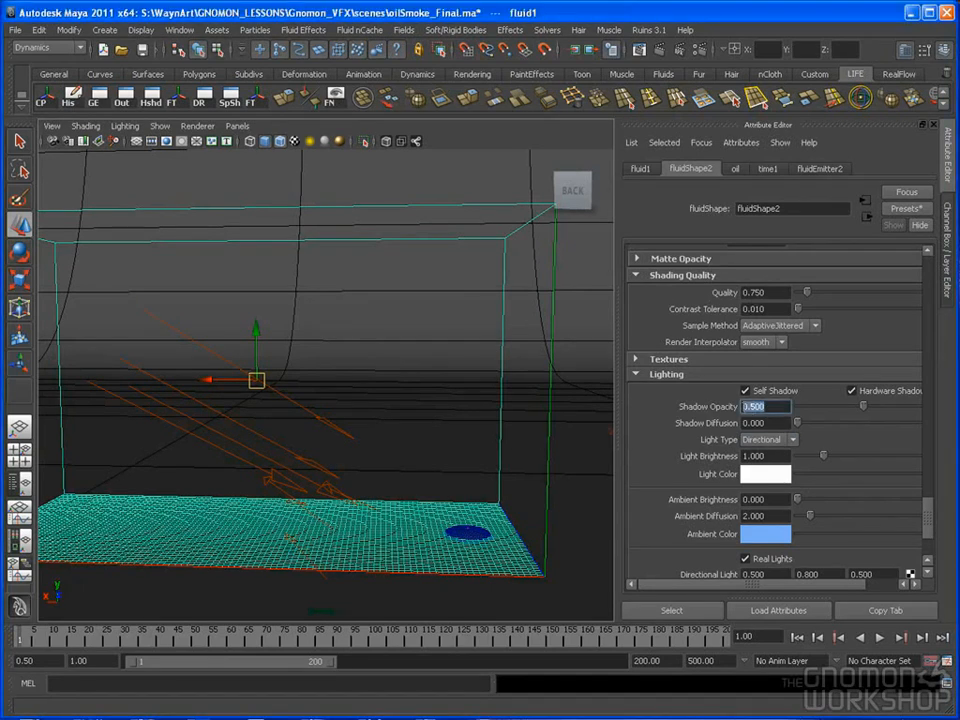
text(1.000)
Step: Set the fluid's Ambient Brightness to 0.1 and change its Ambient Color to a pale cream
mouse_move(927, 512)
mouse_down()
mouse_move(927, 531)
mouse_move(921, 526)
mouse_up()
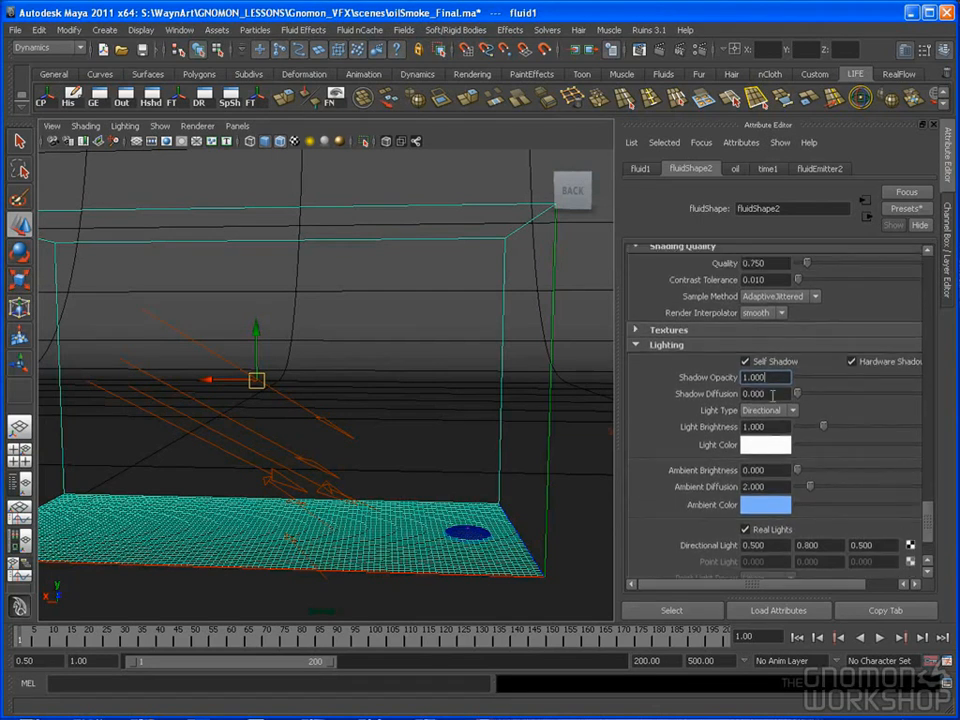
click(756, 470)
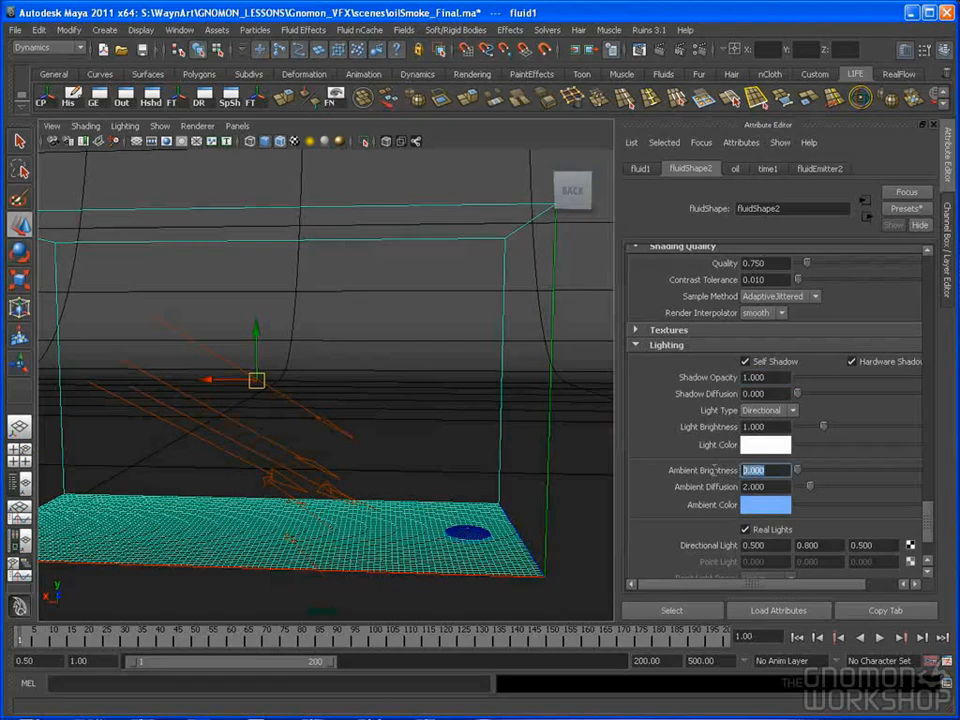
text(.1)
key(Return)
click(773, 514)
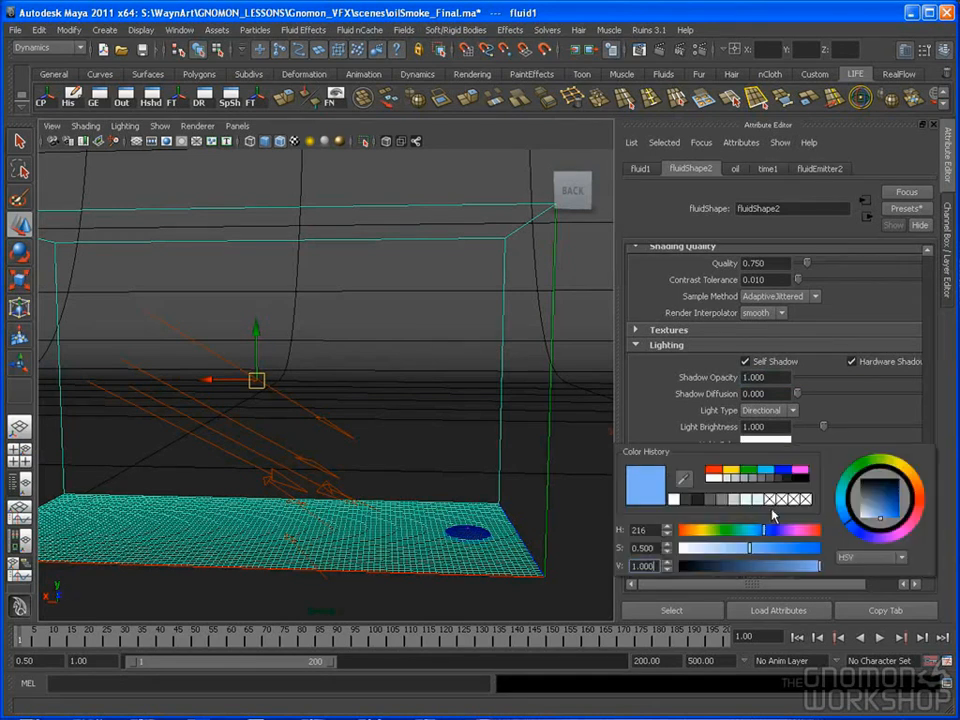
click(731, 469)
mouse_move(686, 548)
mouse_down()
mouse_move(712, 550)
mouse_move(681, 546)
mouse_up()
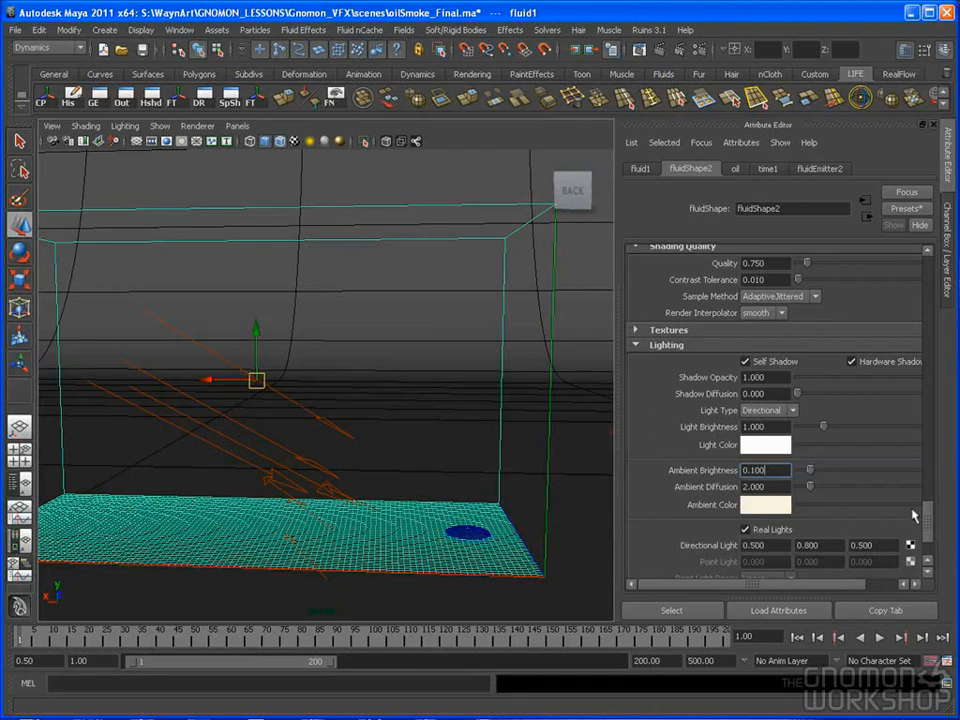
mouse_move(927, 521)
mouse_down()
mouse_move(925, 500)
mouse_move(913, 497)
mouse_up()
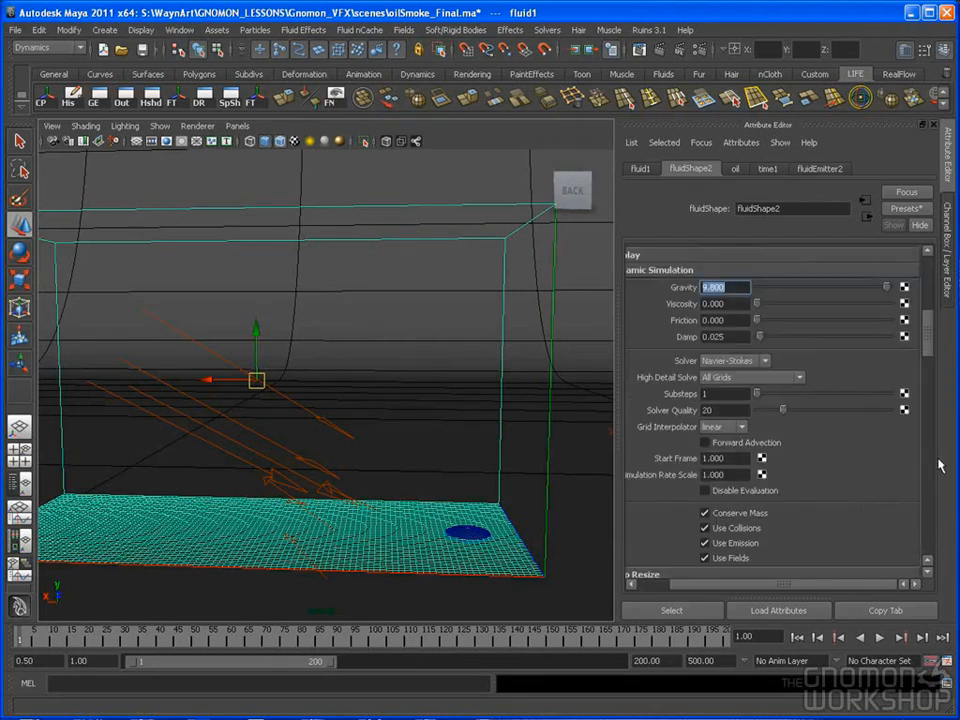
scroll(913, 316, up, 5)
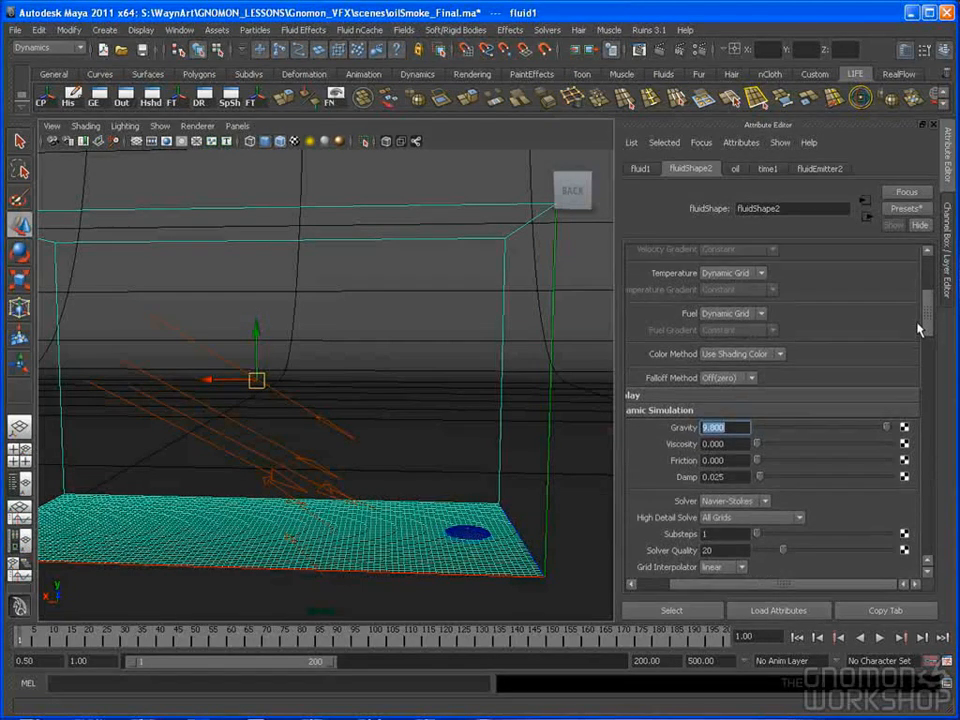
scroll(890, 295, up, 5)
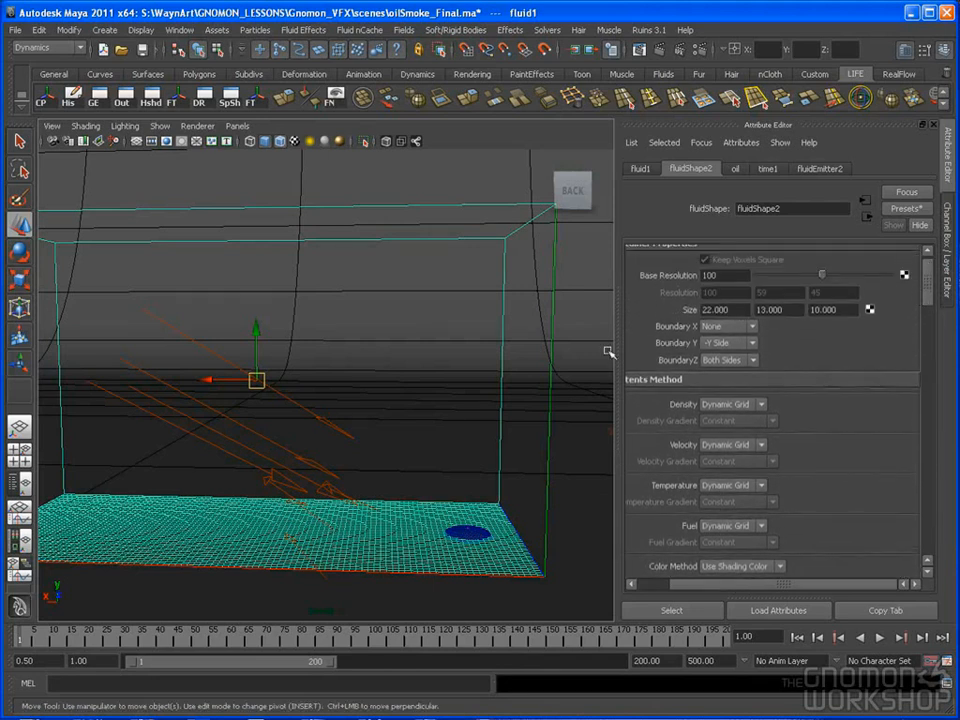
alt+drag(463, 377, 491, 377)
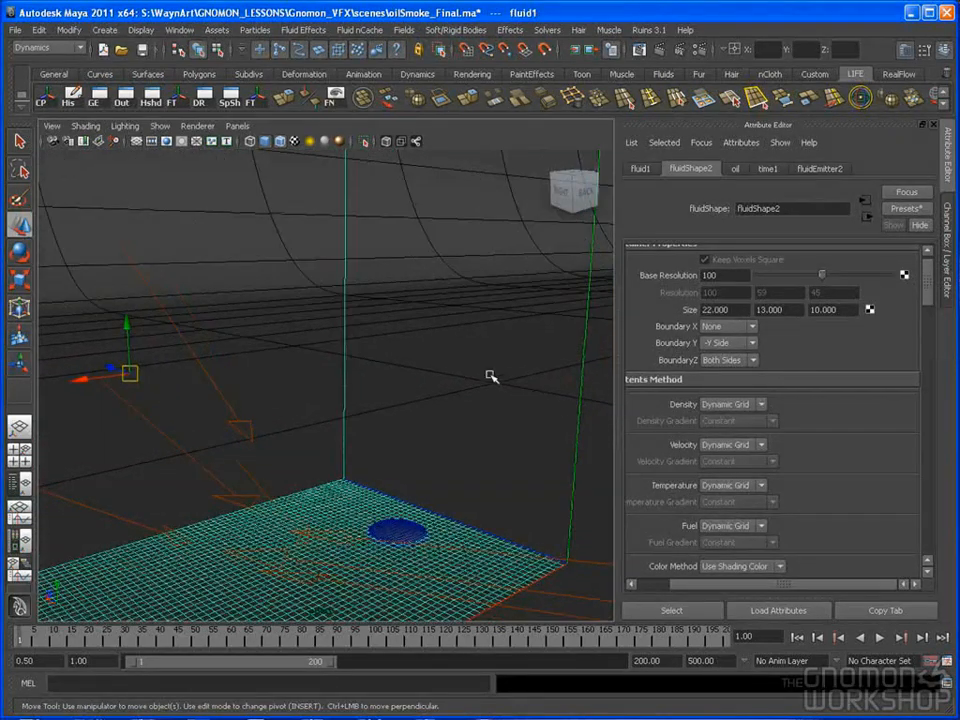
Step: Connect the wind field to fluid1 in the Dynamic Relationships Editor and close the editor
click(181, 30)
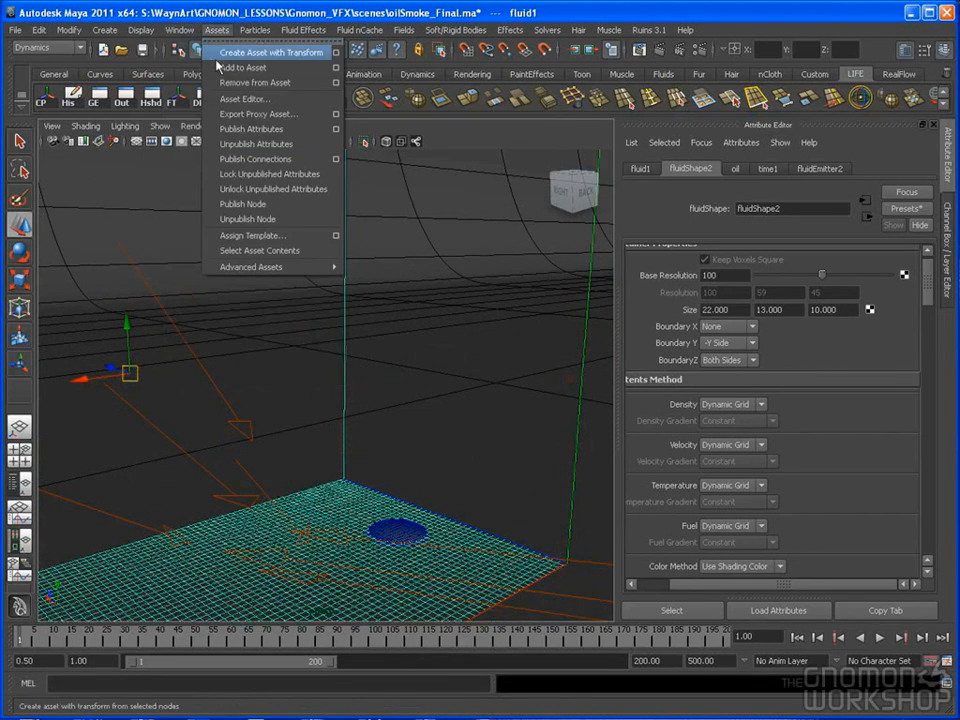
mouse_move(290, 97)
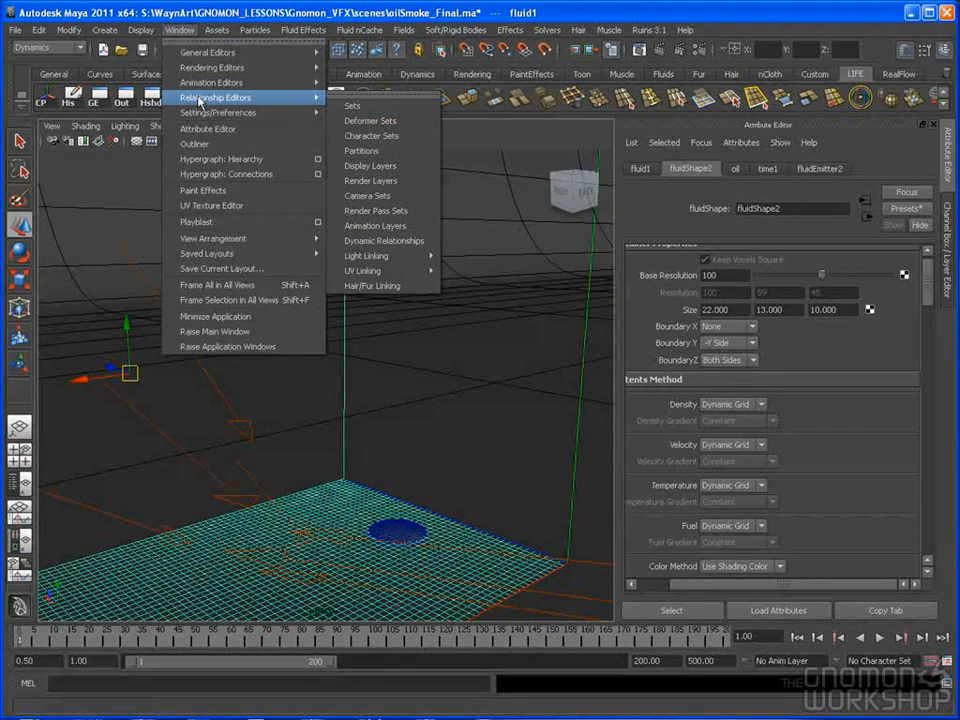
click(397, 242)
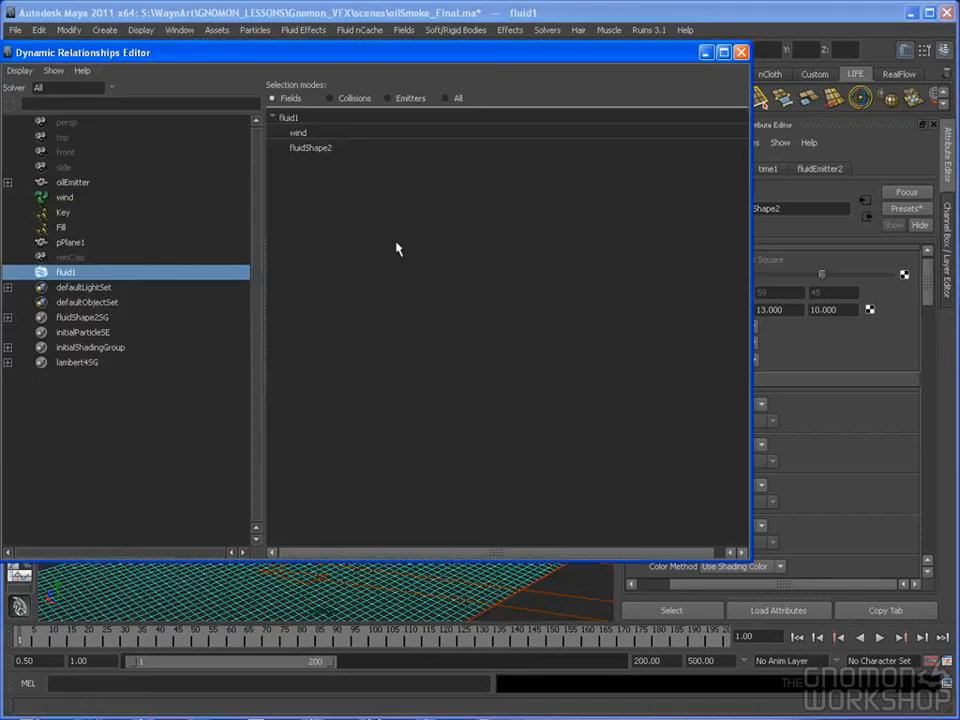
click(298, 133)
click(741, 52)
Step: Deselect the fluid, look through the render camera and show the scene's display layers
alt+drag(482, 326, 474, 356)
click(549, 251)
alt+drag(549, 251, 523, 330)
drag(437, 386, 396, 381)
click(551, 356)
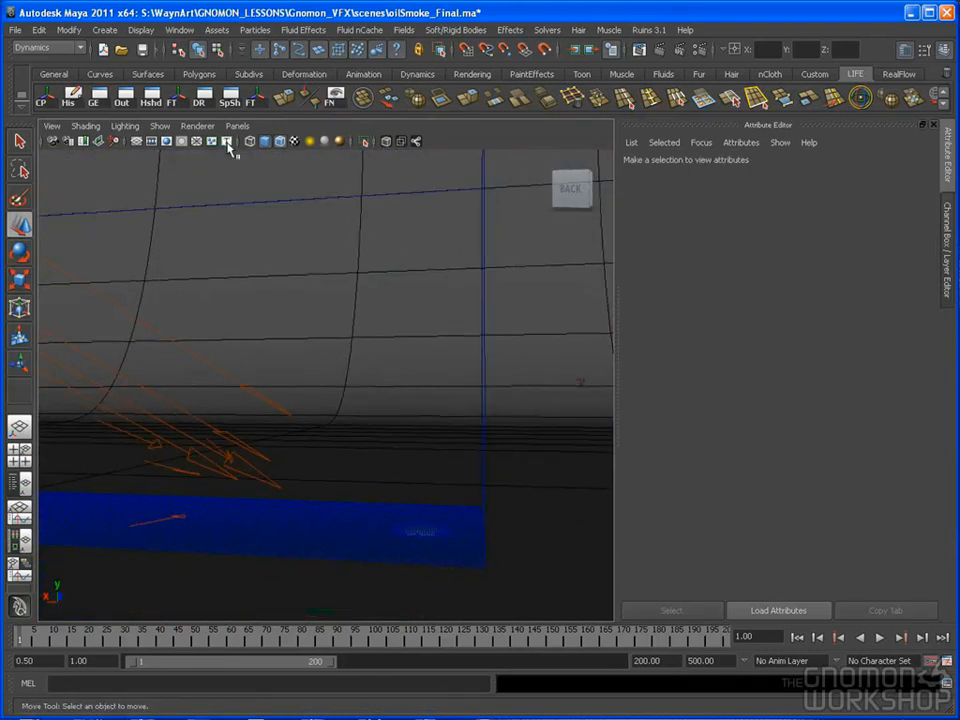
click(237, 126)
mouse_move(355, 141)
click(398, 157)
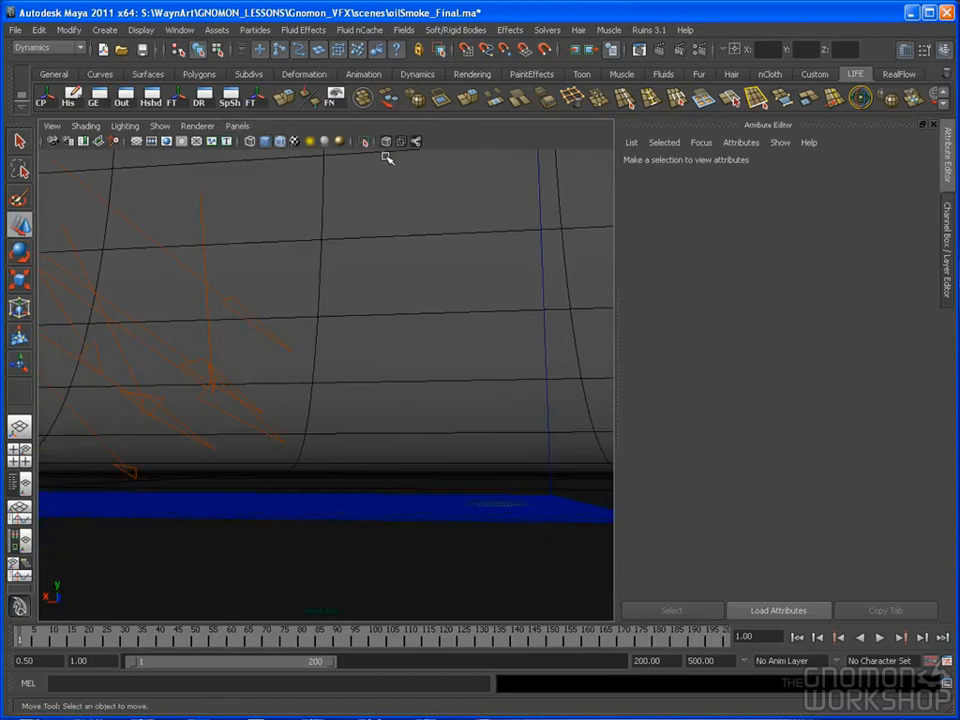
click(950, 262)
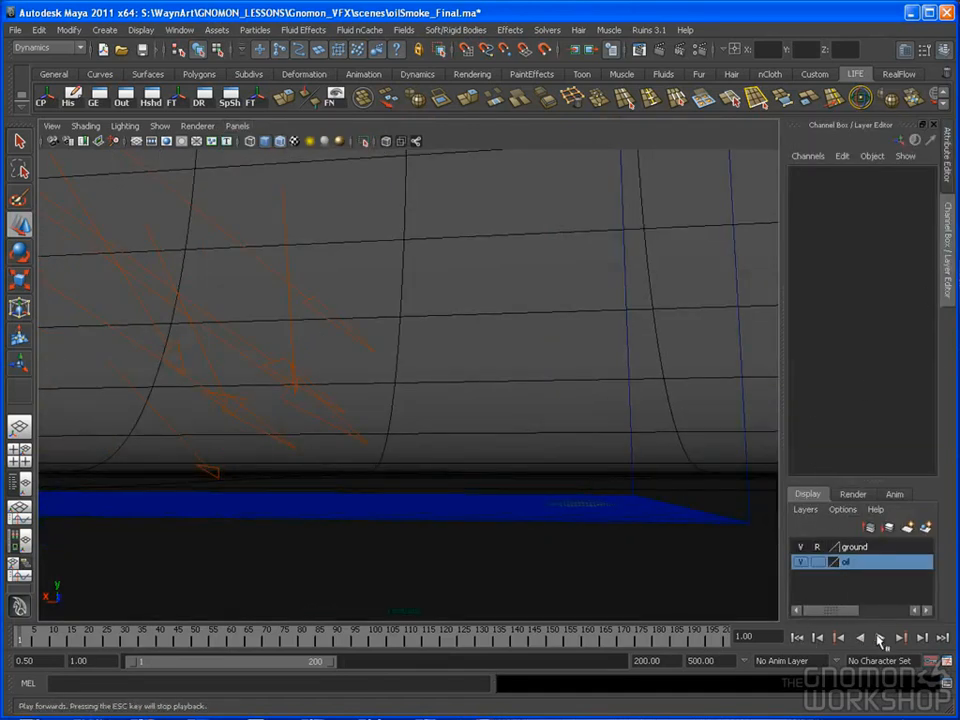
Step: Play the smoke simulation through the render camera to about frame 21, stop it, and return to the perspective view
click(881, 638)
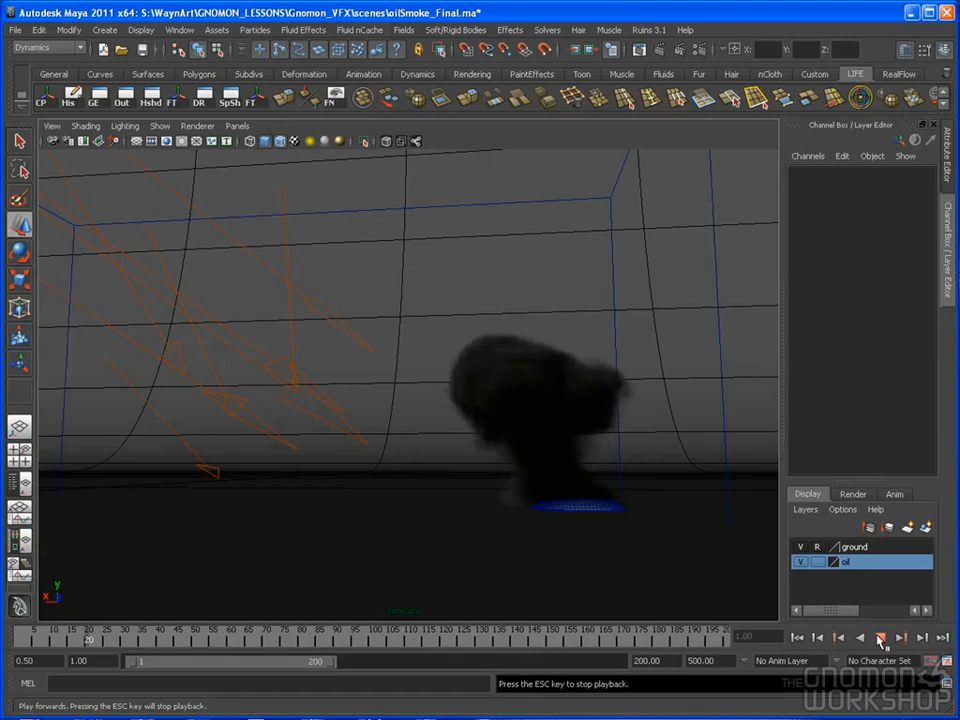
click(880, 638)
key(space)
drag(553, 497, 615, 426)
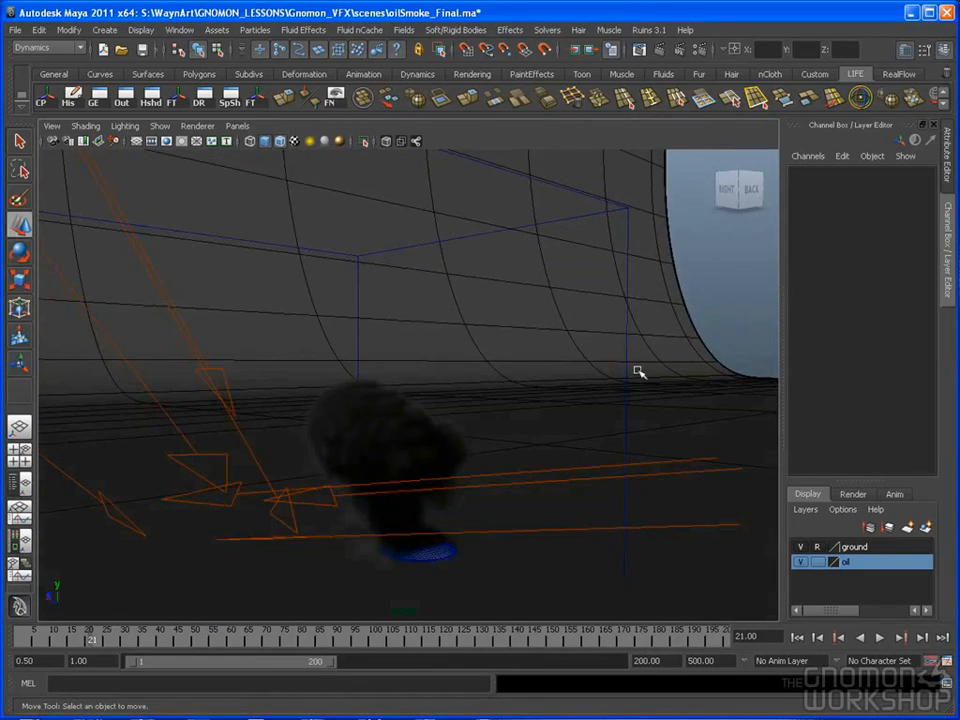
alt+drag(630, 268, 795, 210)
Step: Select the fluid container and set the X and Z values of its Directional Light to 0
click(615, 262)
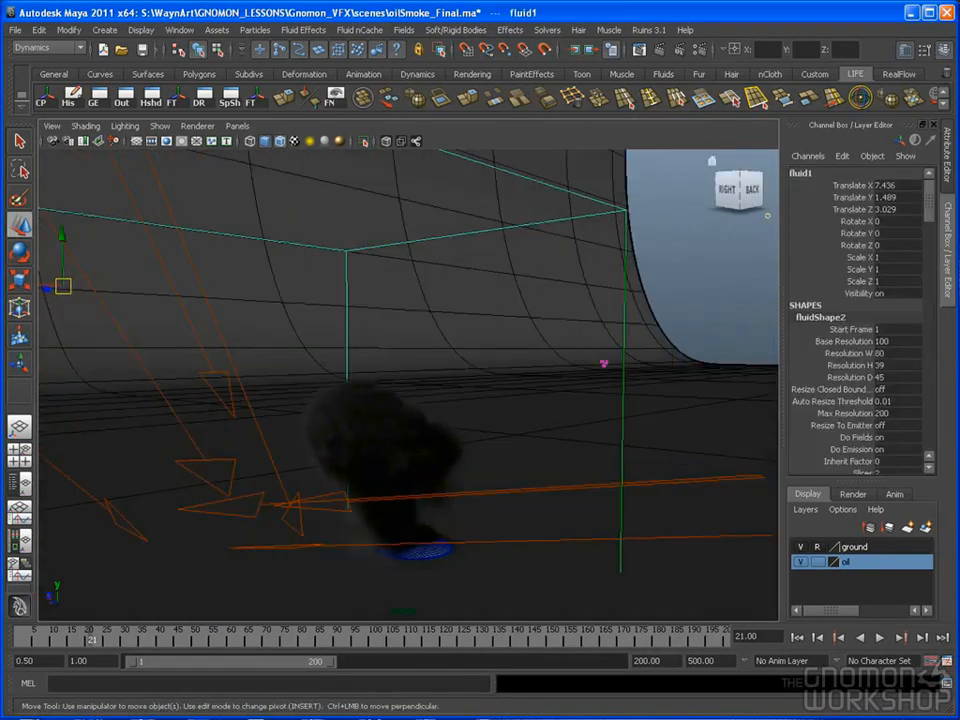
click(946, 165)
drag(930, 268, 924, 536)
drag(748, 580, 667, 574)
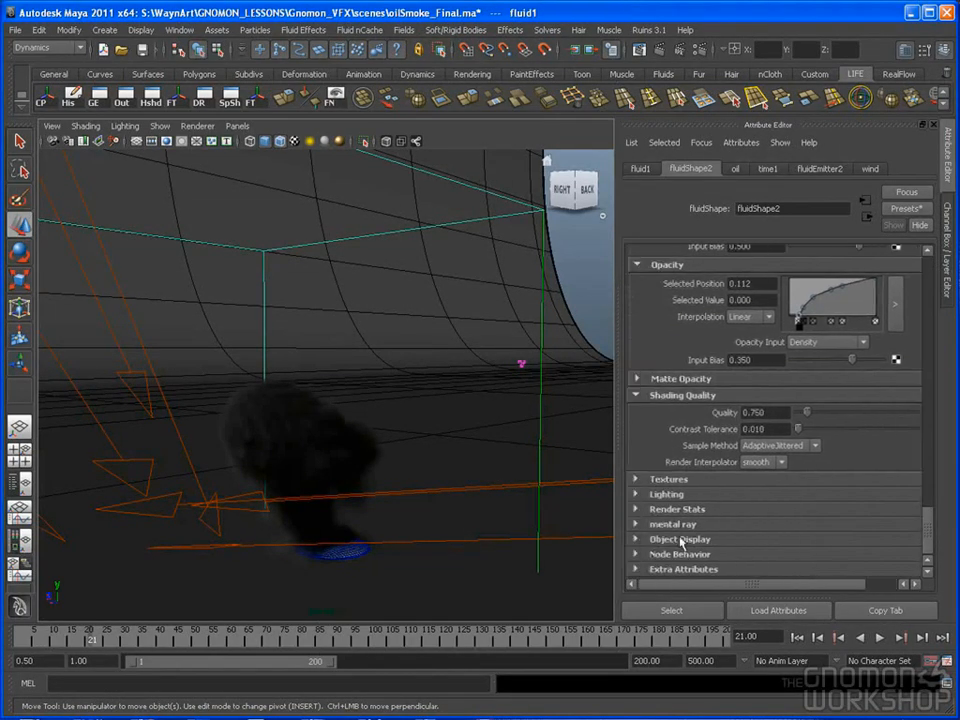
click(753, 495)
drag(926, 490, 927, 534)
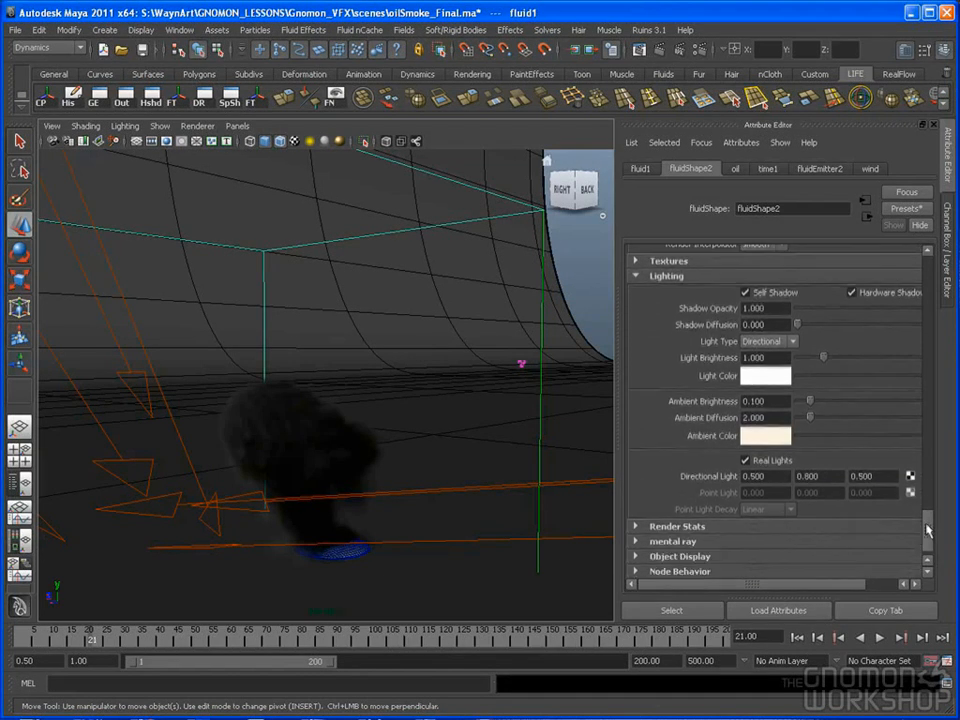
alt+drag(497, 471, 345, 428)
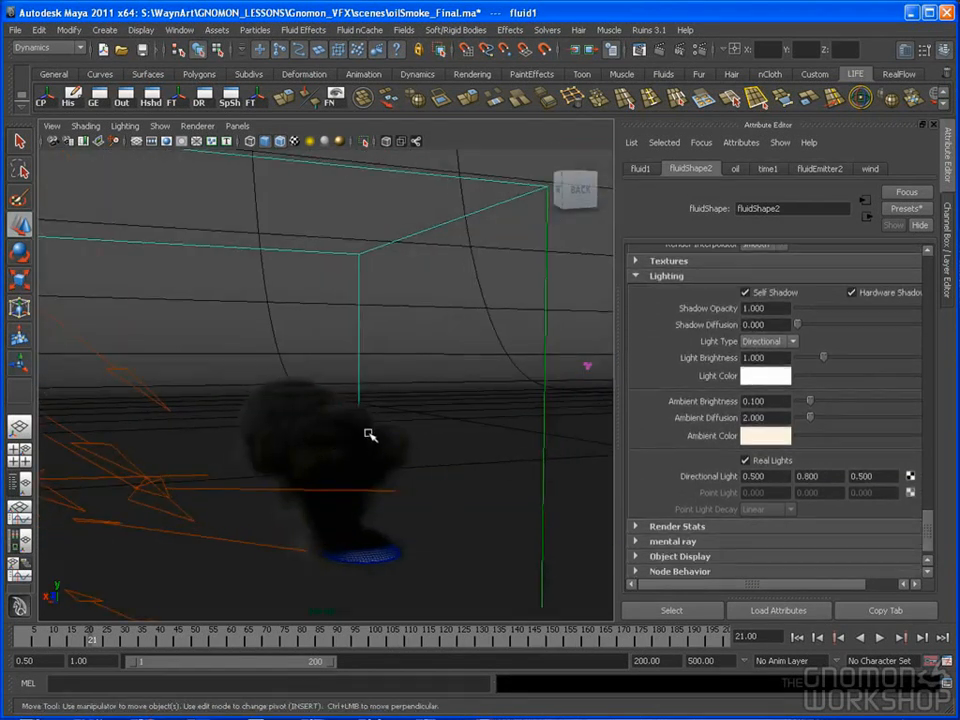
drag(765, 478, 720, 476)
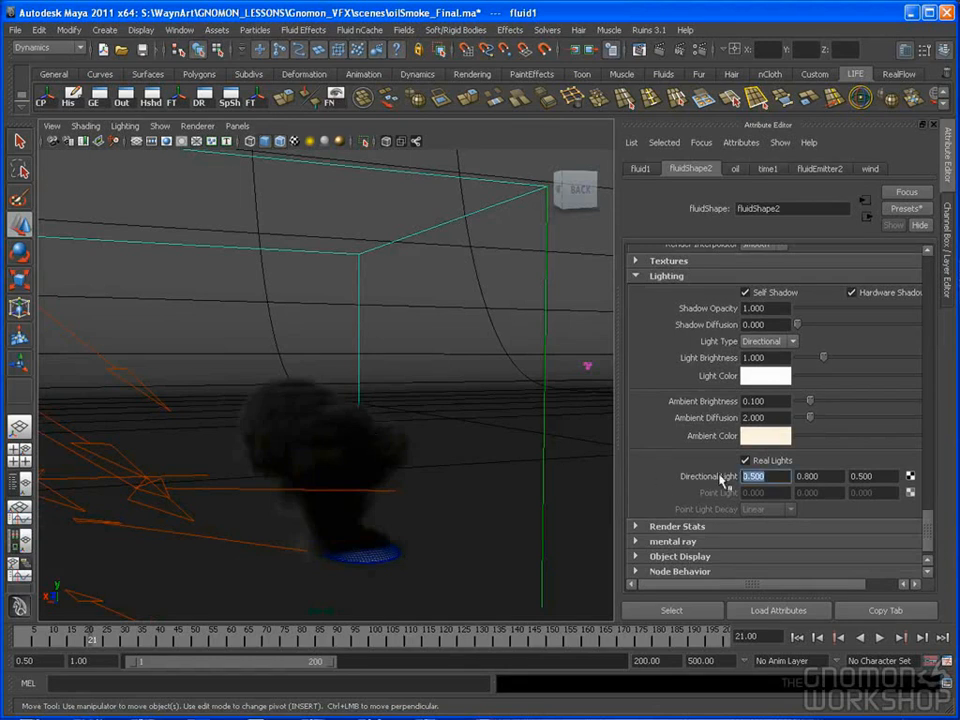
text(0)
key(Tab)
key(Tab)
text(0)
key(Return)
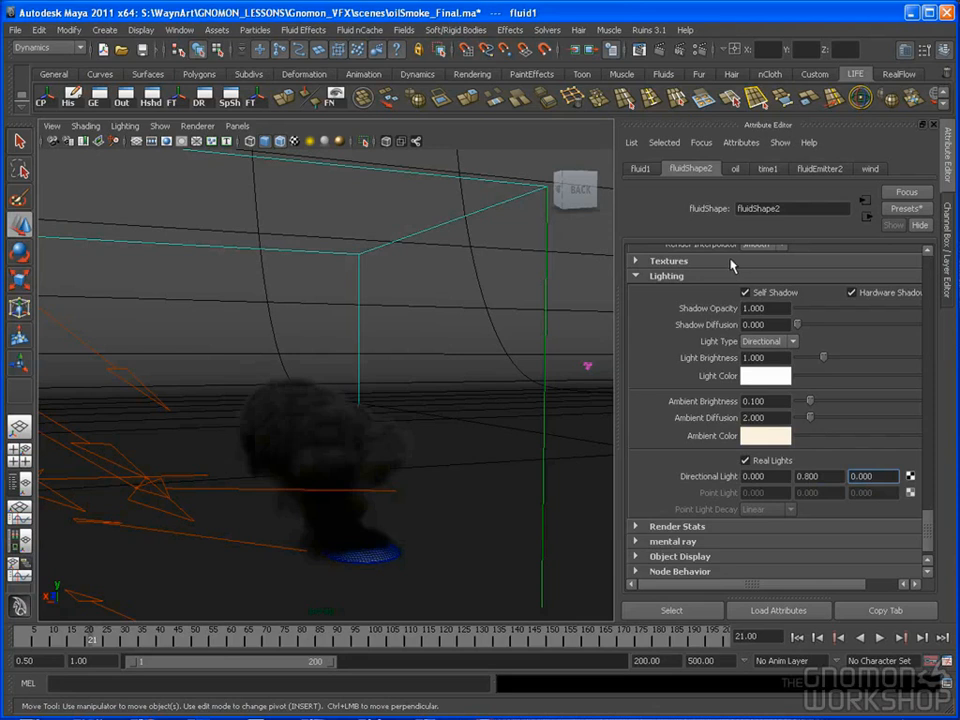
Step: Brighten the fluid's constant shading Color to a slightly lighter dark gray and view the smoke from another angle
alt+drag(387, 419, 336, 427)
drag(928, 527, 928, 445)
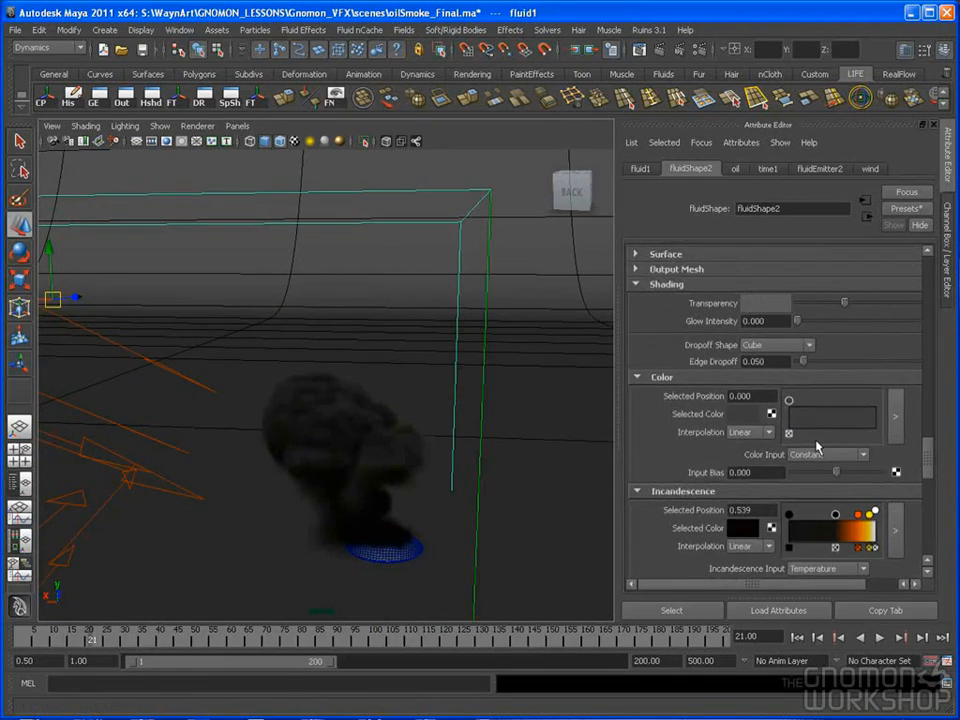
click(750, 419)
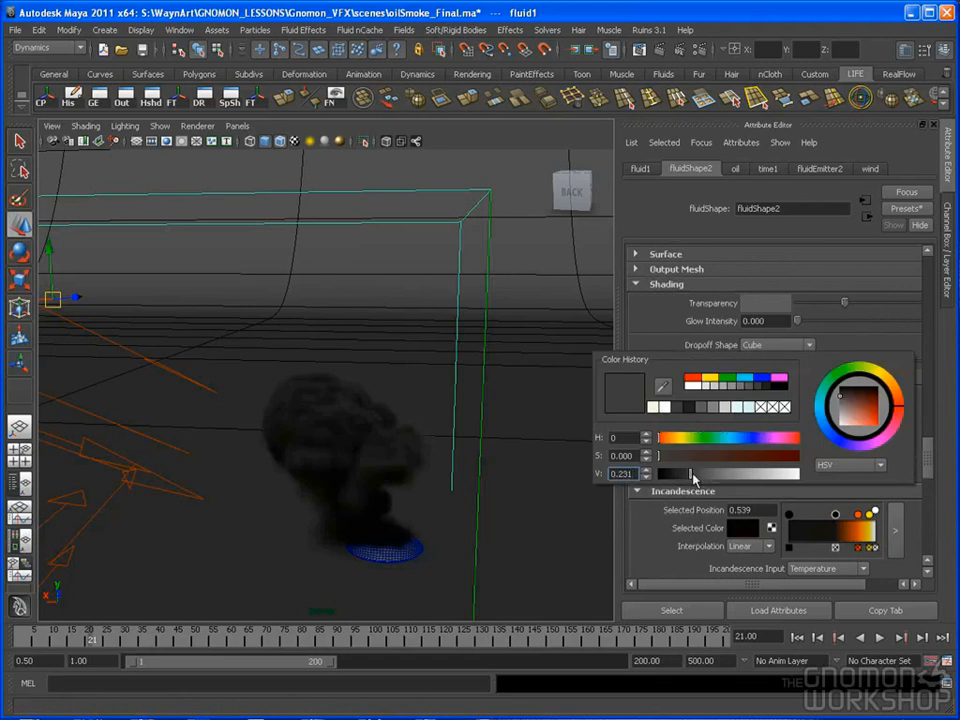
drag(697, 481, 703, 482)
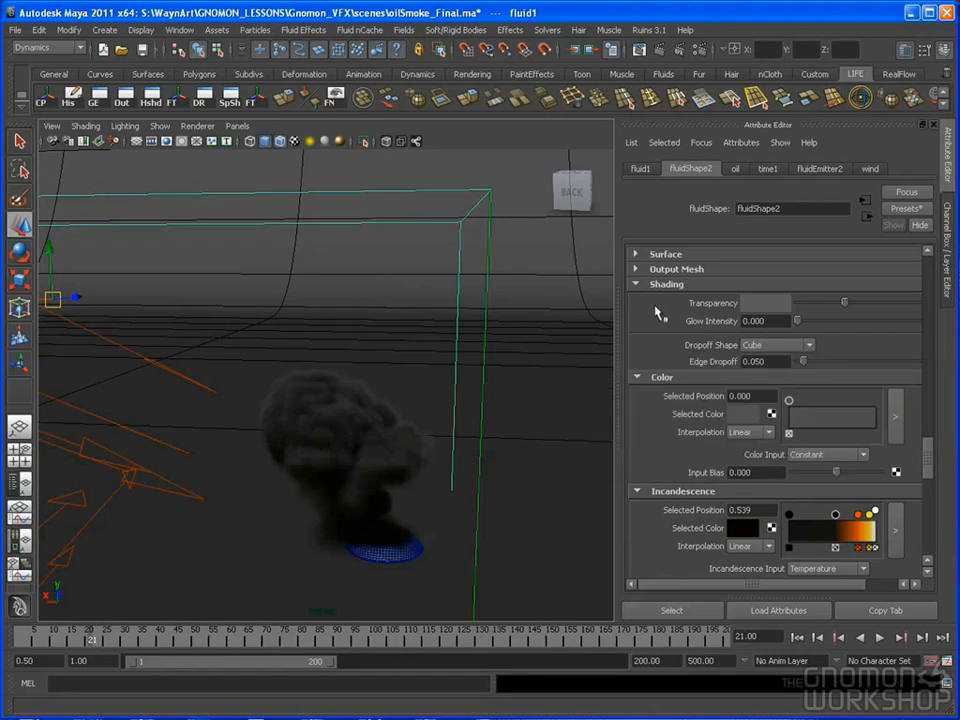
alt+drag(452, 369, 449, 364)
alt+drag(378, 376, 418, 345)
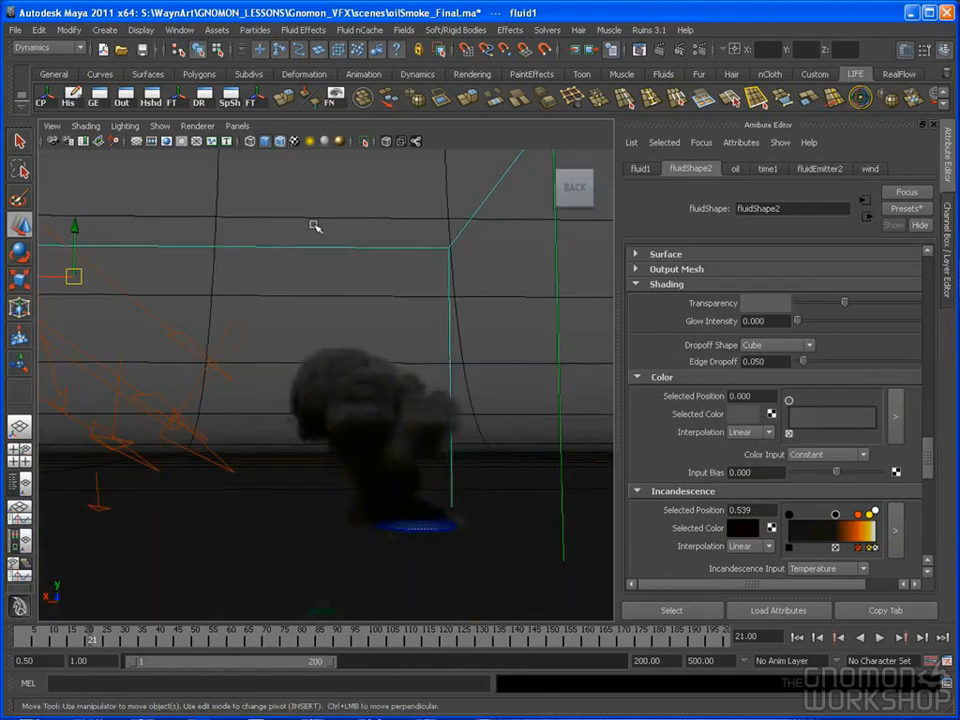
Step: Look through the render camera in a widened viewport and play the simulation on to frame 24
click(245, 127)
click(252, 133)
click(247, 127)
mouse_move(268, 141)
click(407, 156)
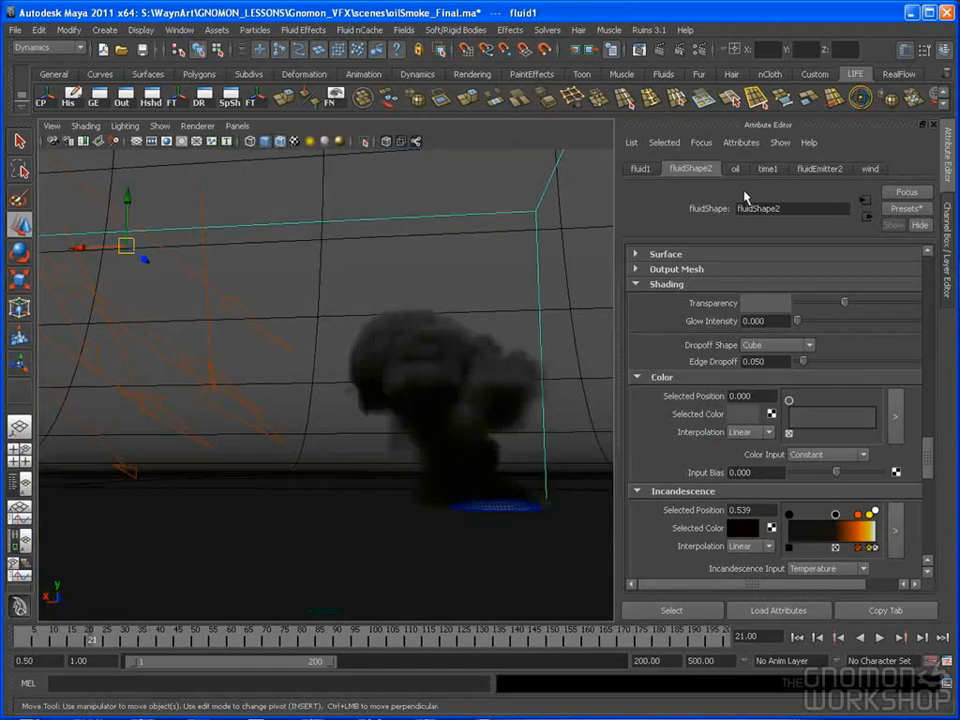
click(947, 238)
click(947, 238)
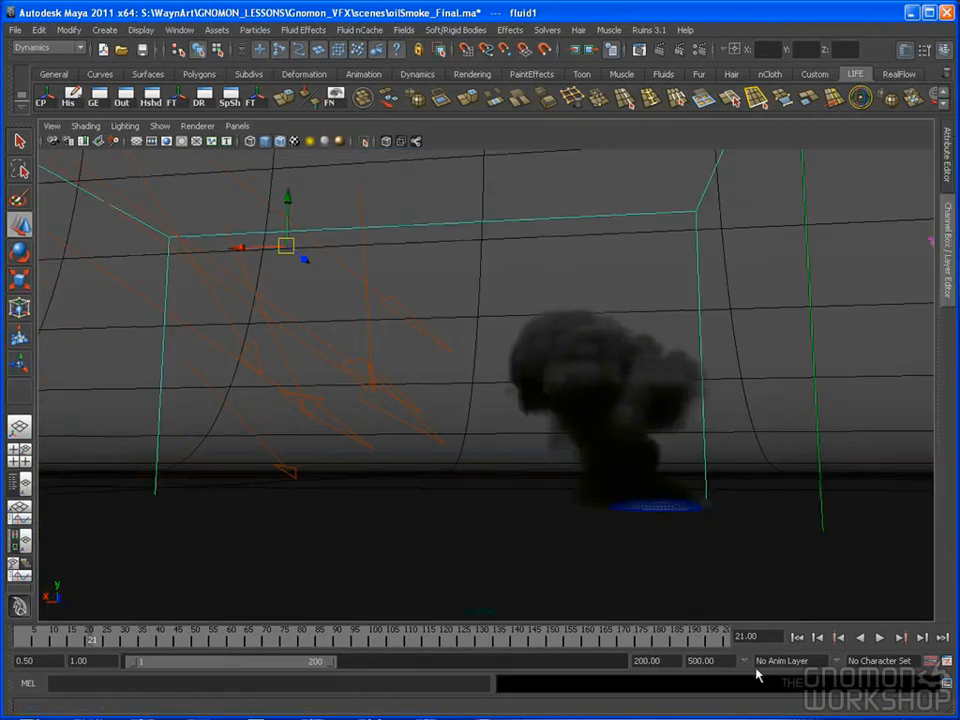
click(878, 640)
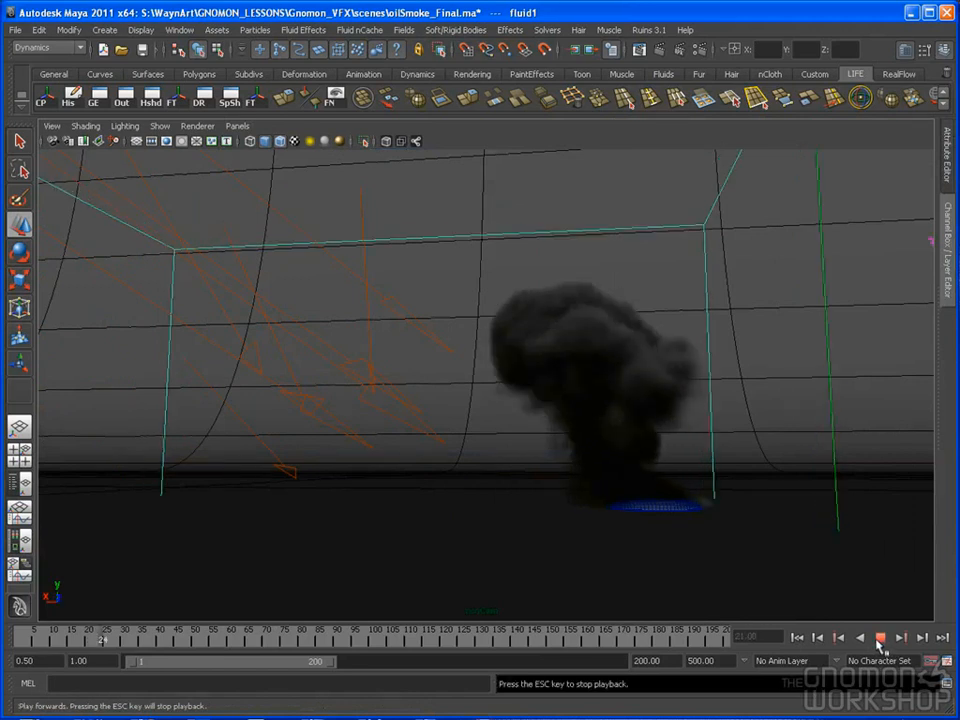
key(Escape)
Step: Return to the perspective view, turn on Resize To Emitter for the fluid, and play the simulation to frame 43
key(space)
drag(698, 523, 656, 386)
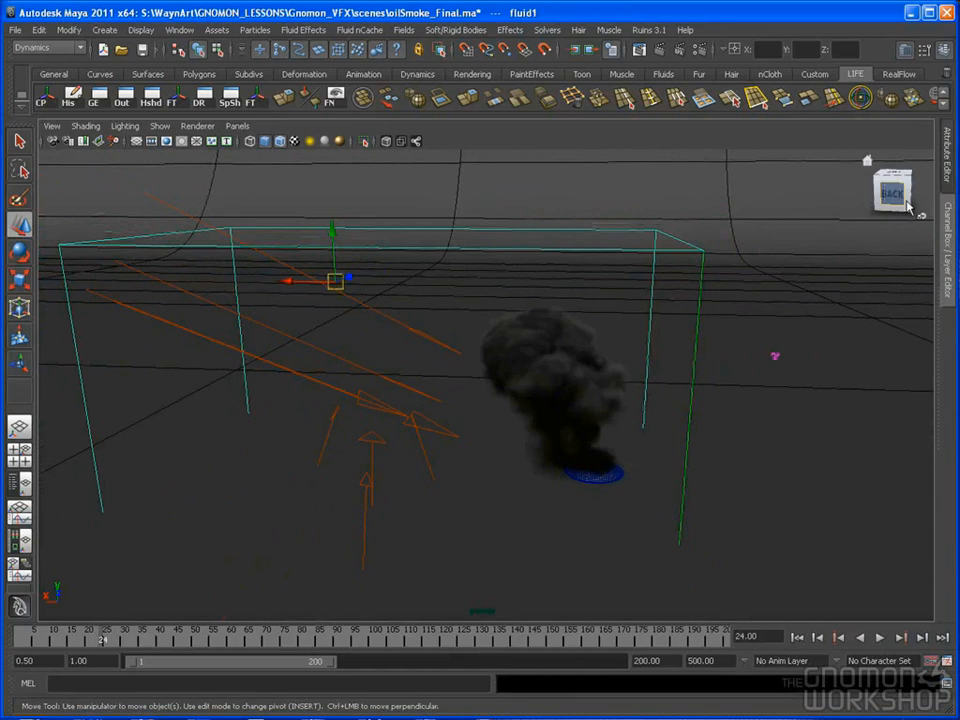
click(948, 155)
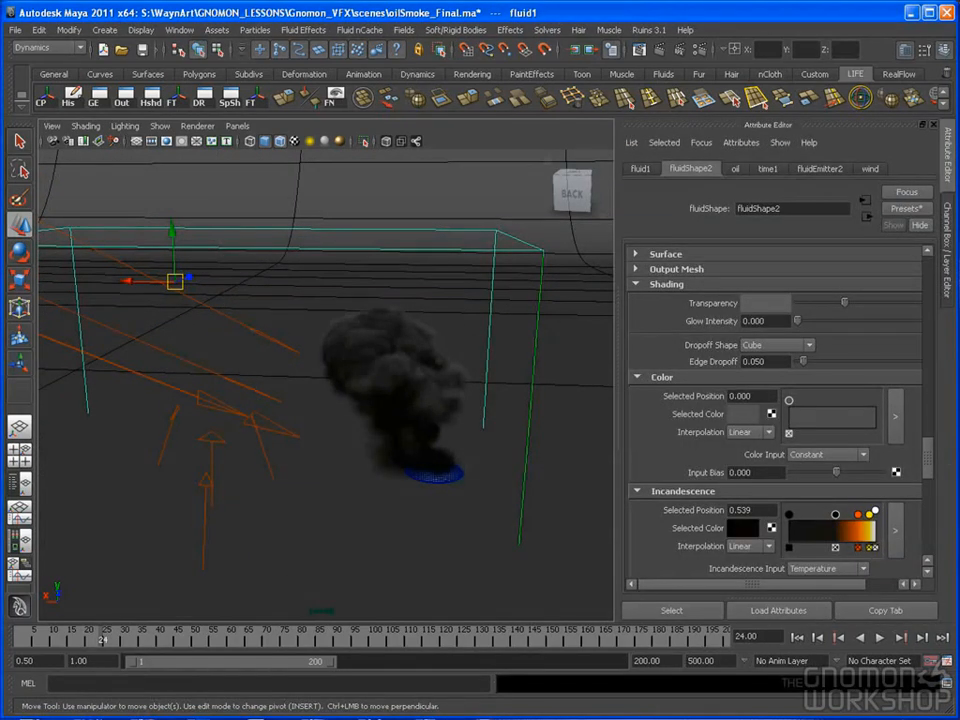
drag(927, 452, 928, 325)
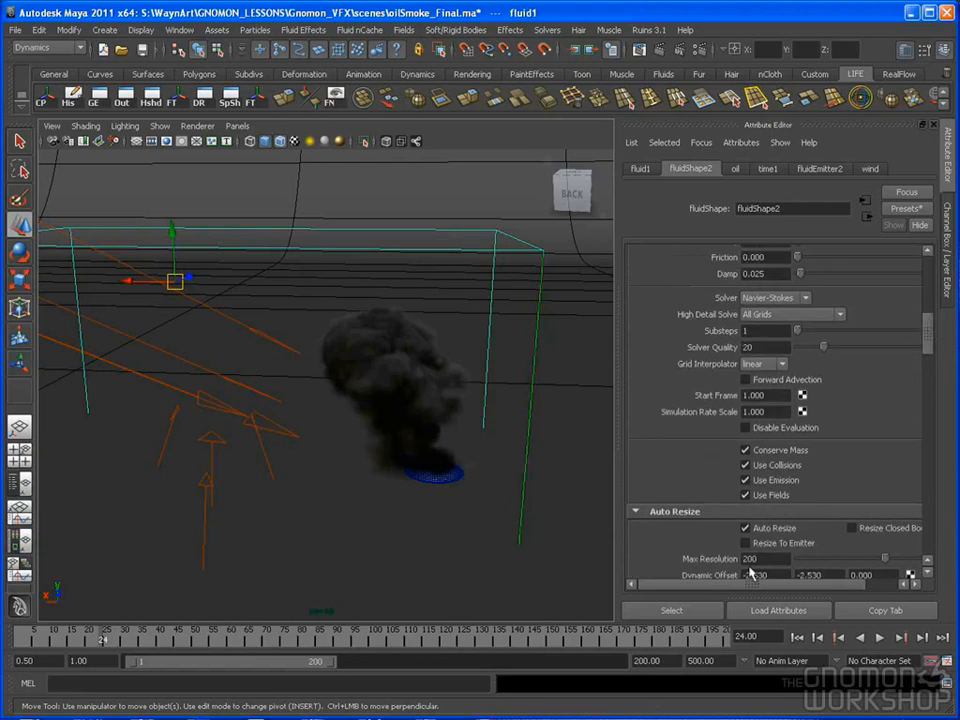
alt+drag(503, 530, 478, 505)
click(745, 543)
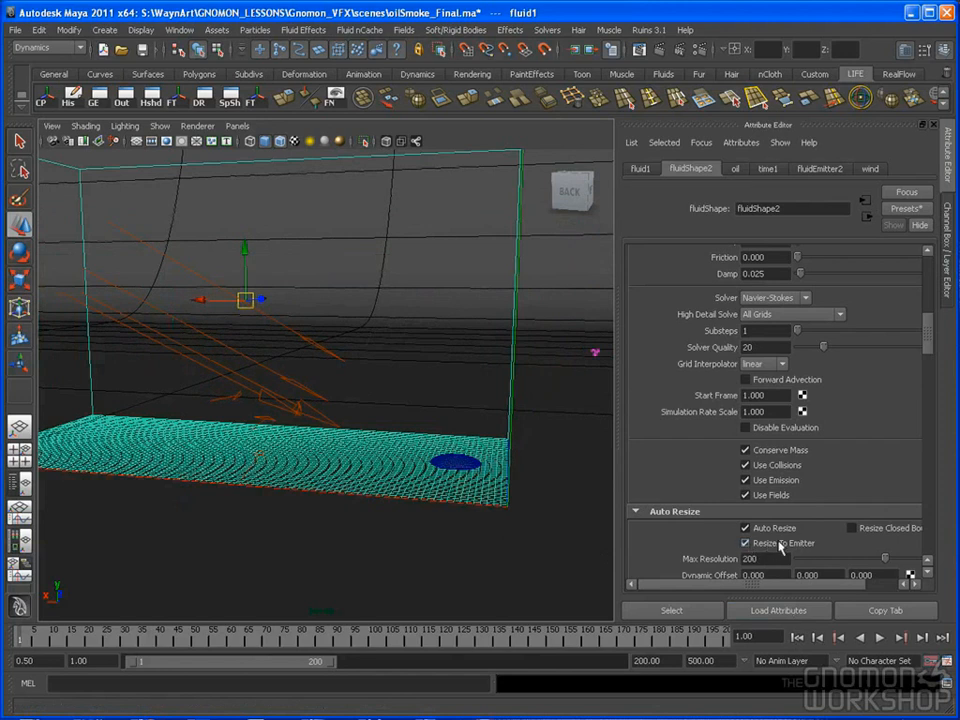
click(880, 637)
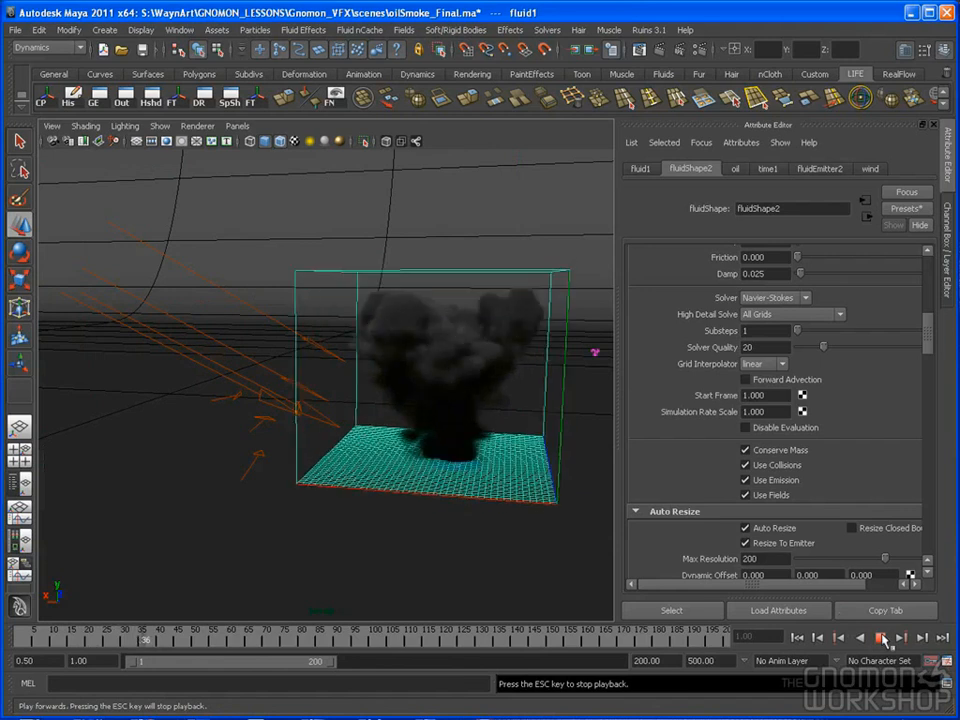
click(880, 637)
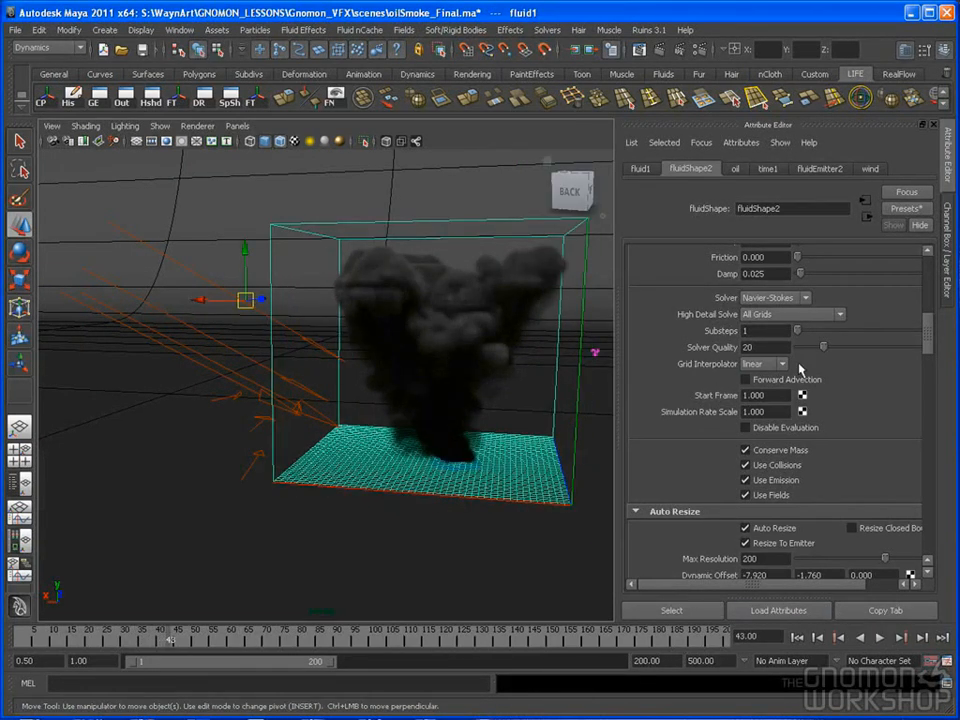
Step: Set the fluid's Auto Resize Threshold to 0.5 and replay the simulation from the start
drag(922, 345, 930, 357)
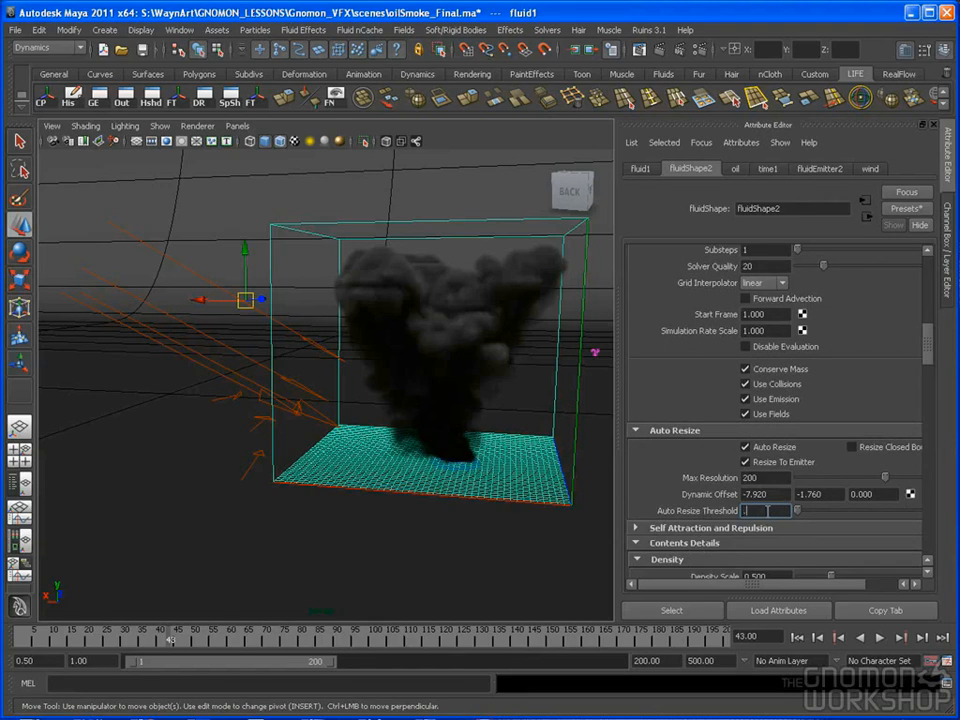
click(797, 637)
click(881, 637)
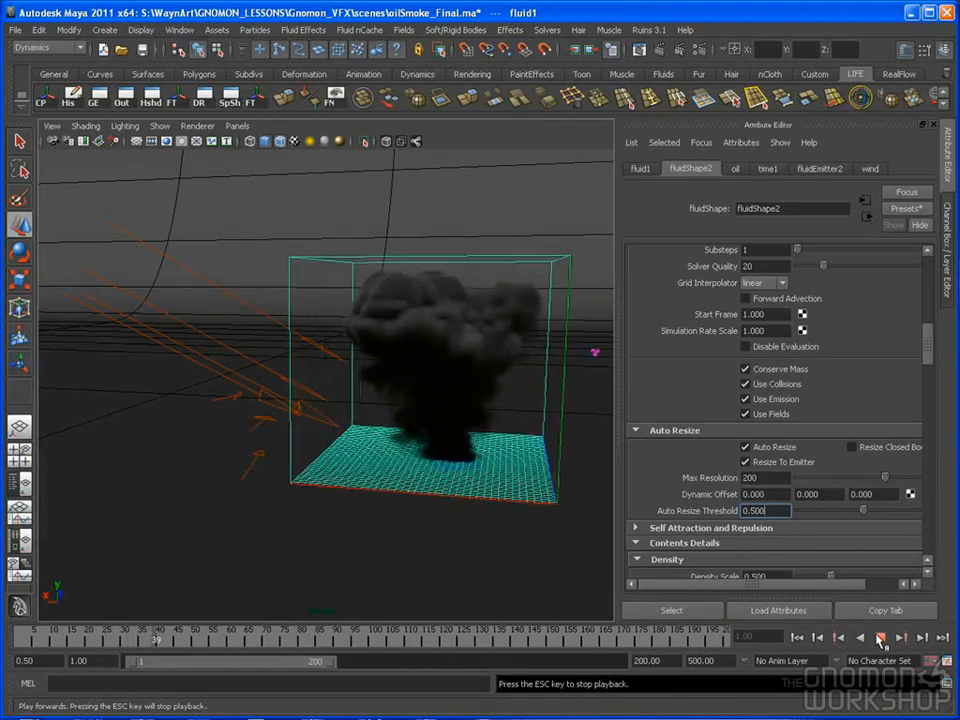
click(881, 637)
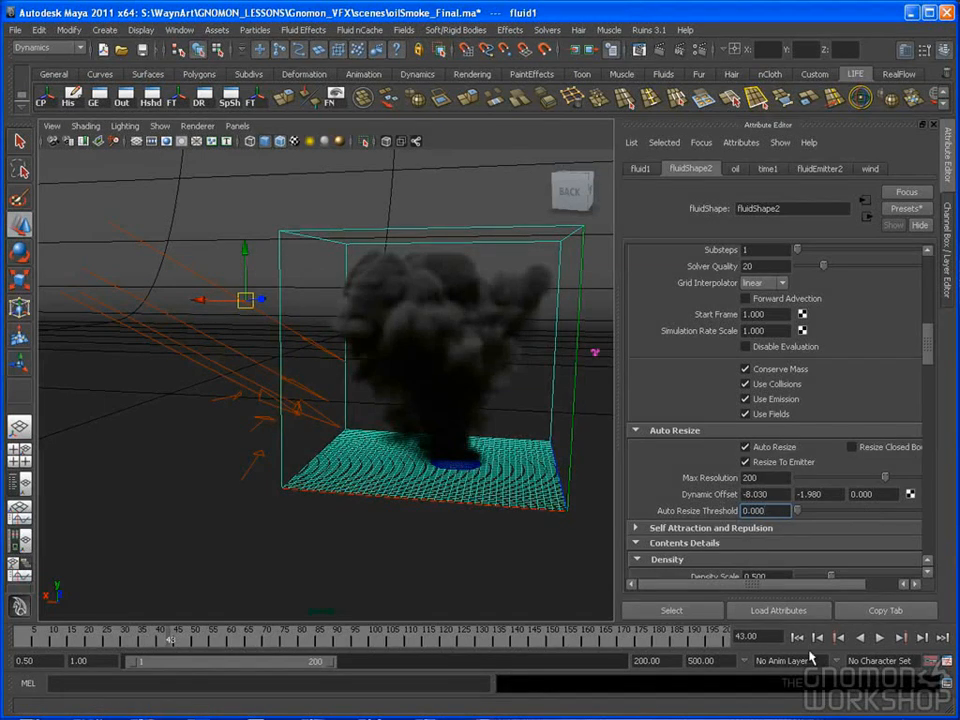
Step: Set the Auto Resize Threshold to 0 and replay the simulation from the start to frame 42
click(797, 637)
click(881, 637)
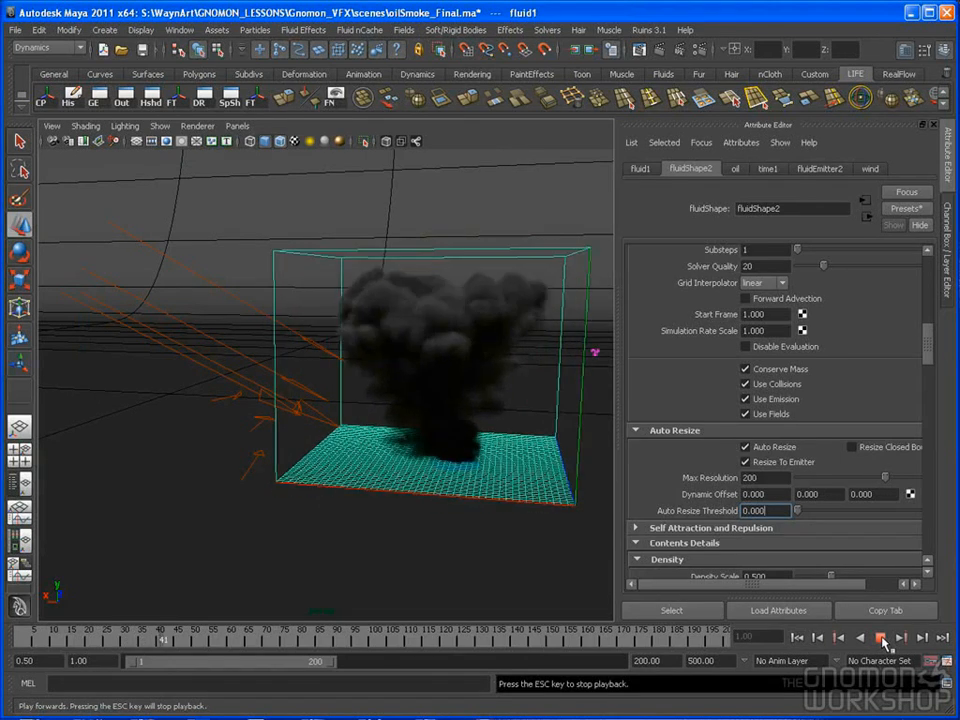
click(881, 638)
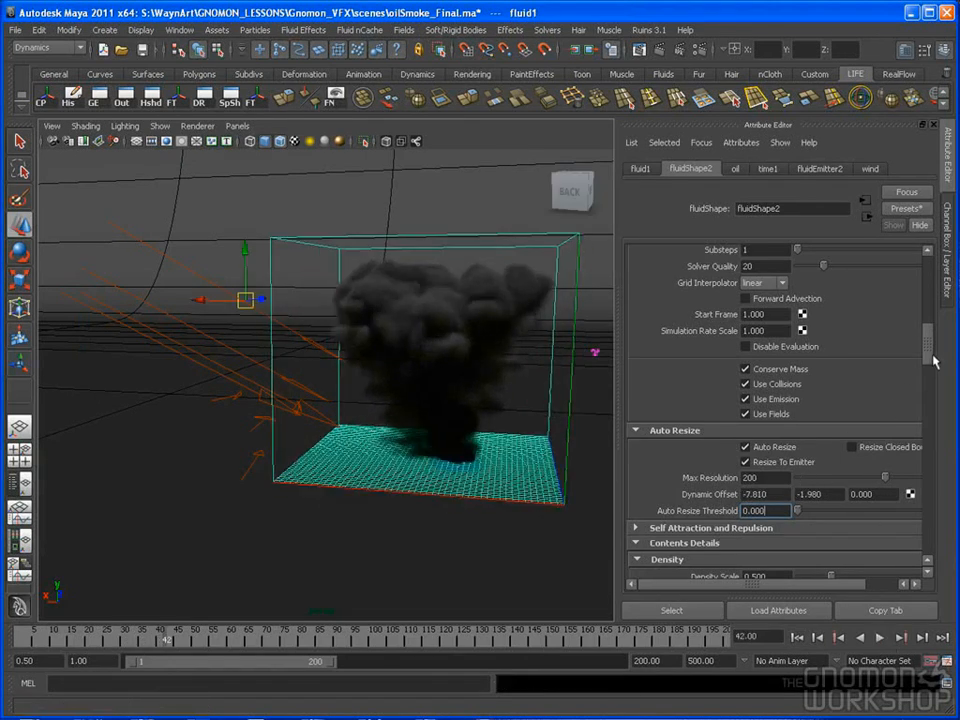
Step: Rewind the simulation, set the container's Boundary Y to Both Sides, and play the first seven frames
drag(928, 366, 927, 290)
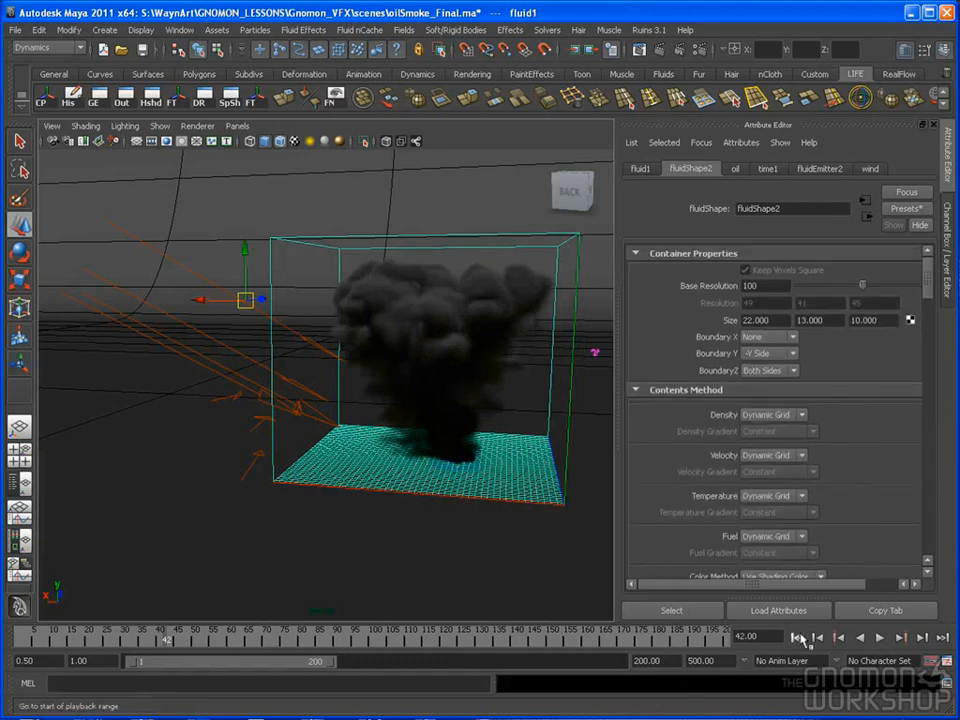
click(797, 637)
alt+drag(392, 480, 541, 390)
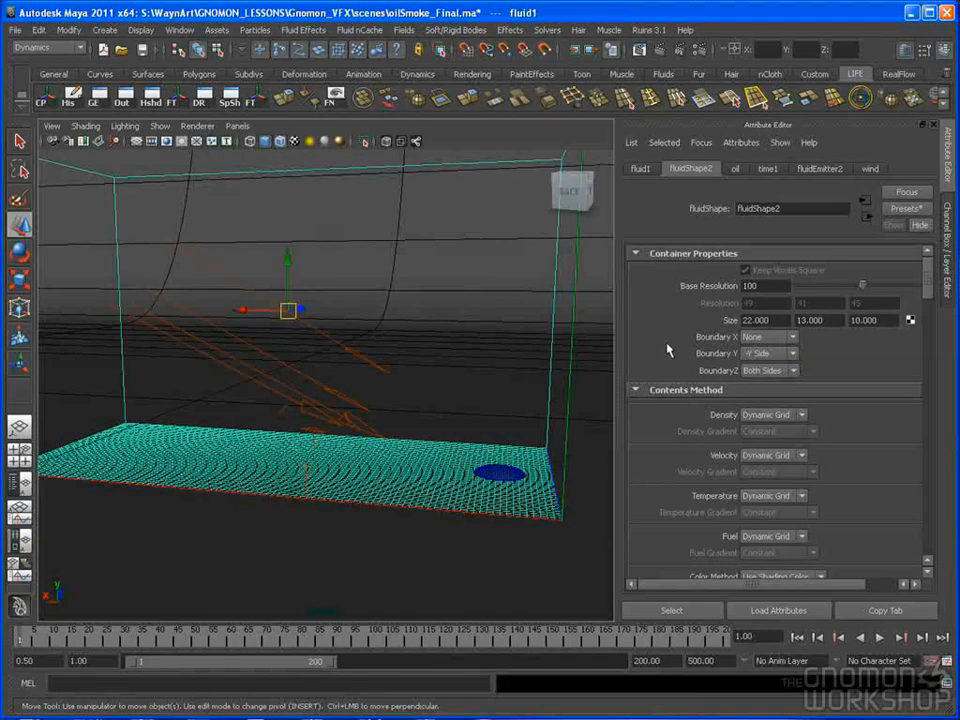
click(765, 353)
click(770, 377)
alt+drag(326, 300, 542, 514)
click(879, 638)
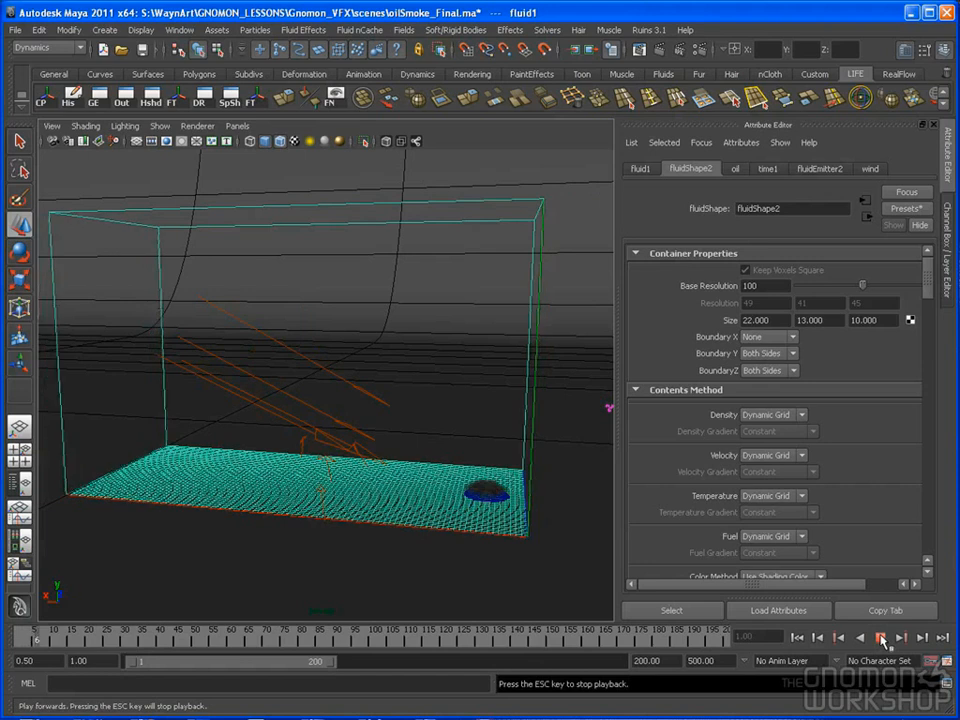
key(Escape)
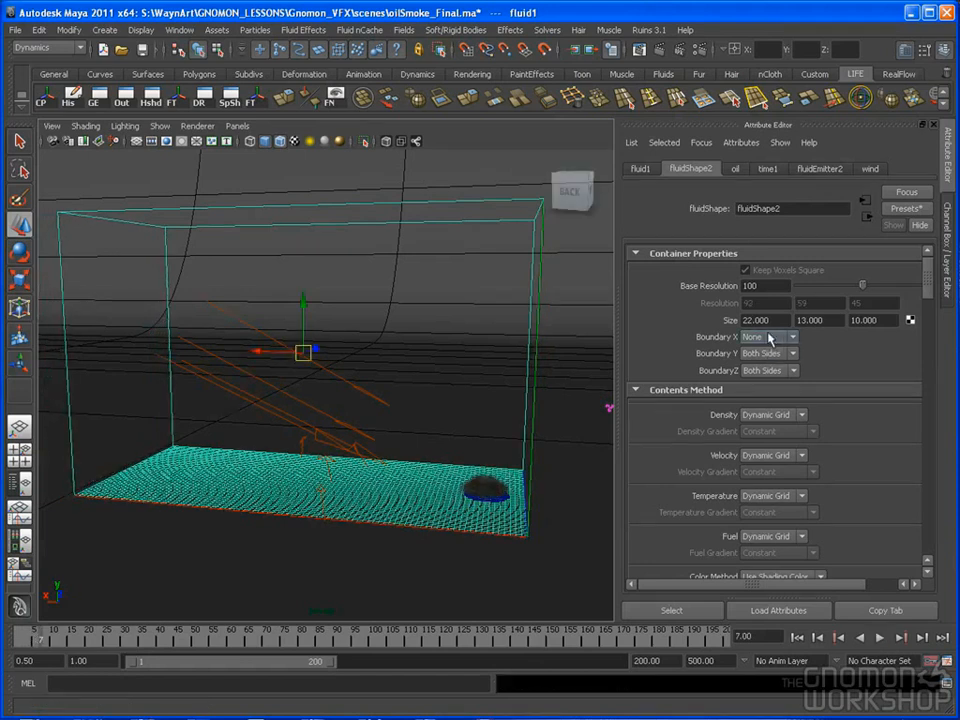
Step: Set the container's Boundary X to -X Side and replay the simulation from the start
alt+drag(520, 400, 275, 336)
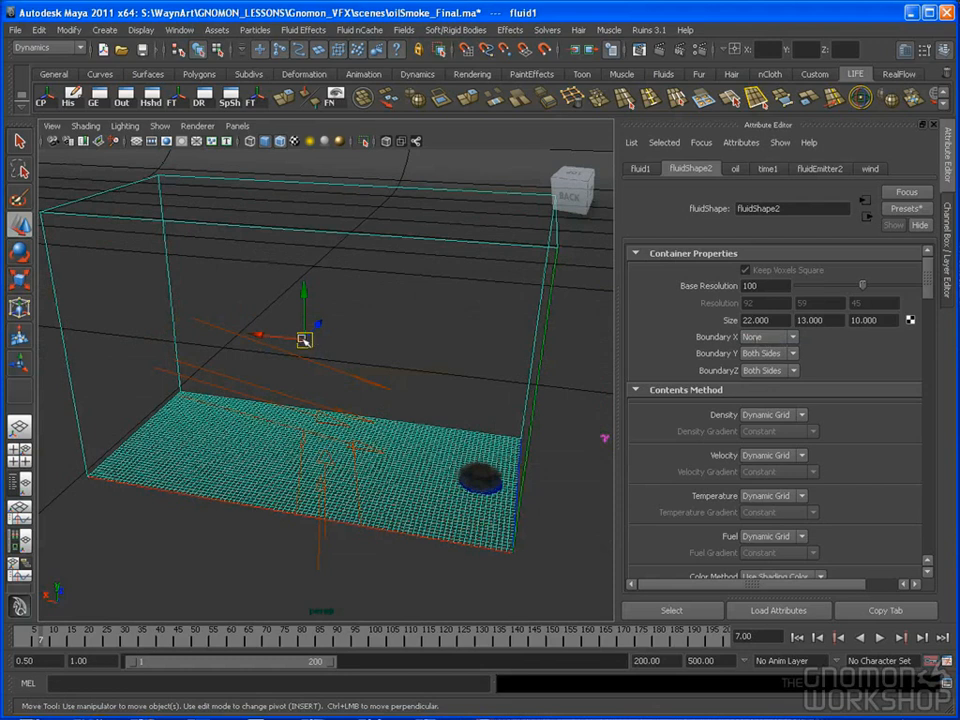
alt+drag(357, 392, 678, 376)
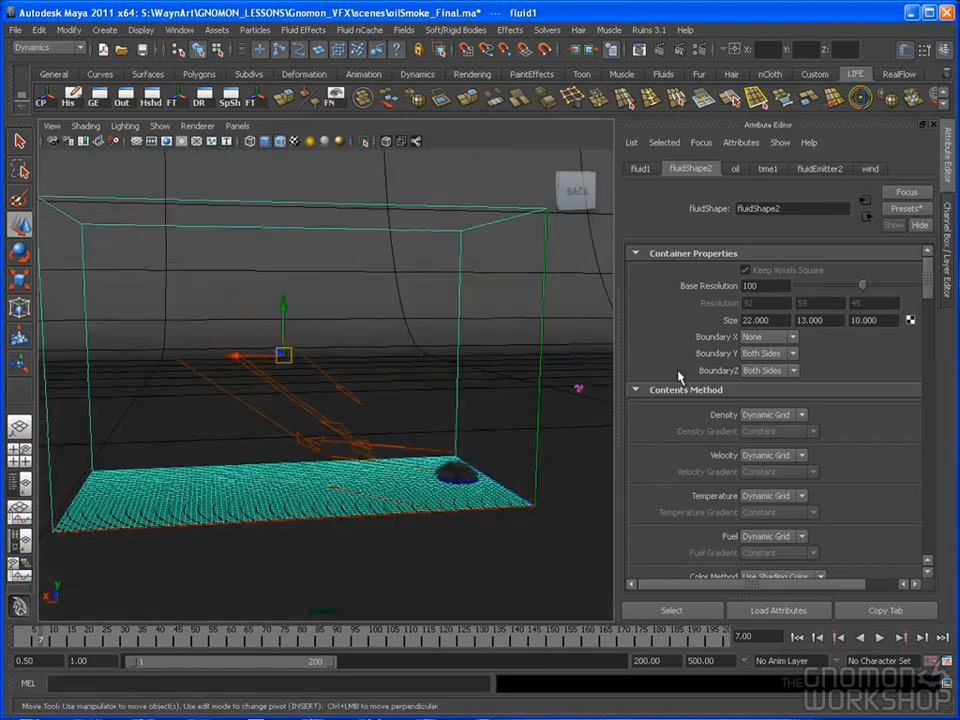
click(757, 342)
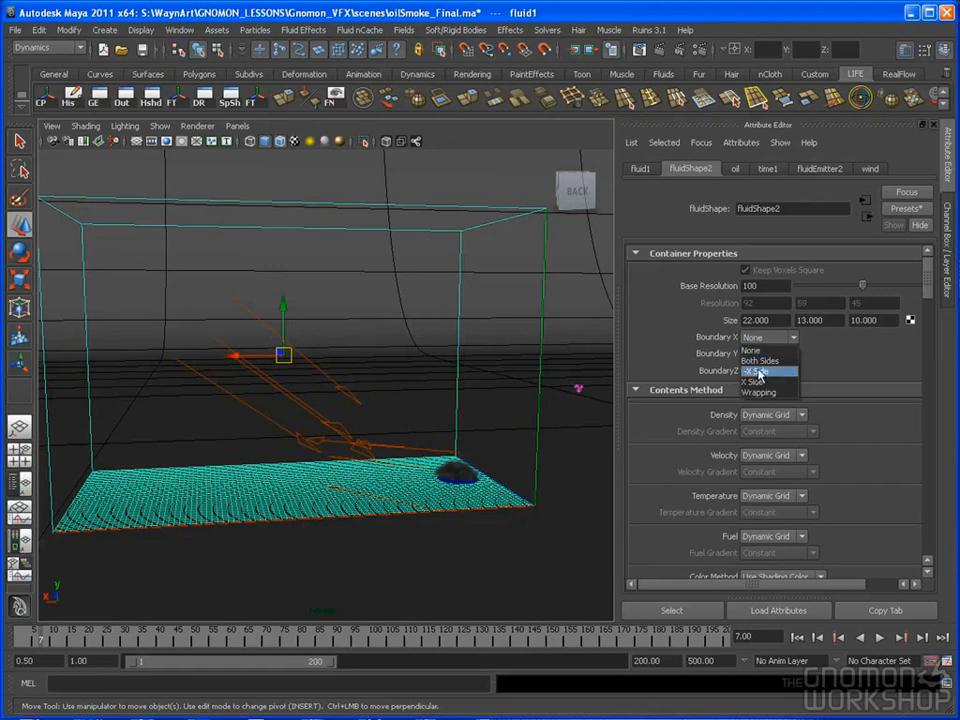
click(757, 372)
alt+drag(568, 379, 551, 379)
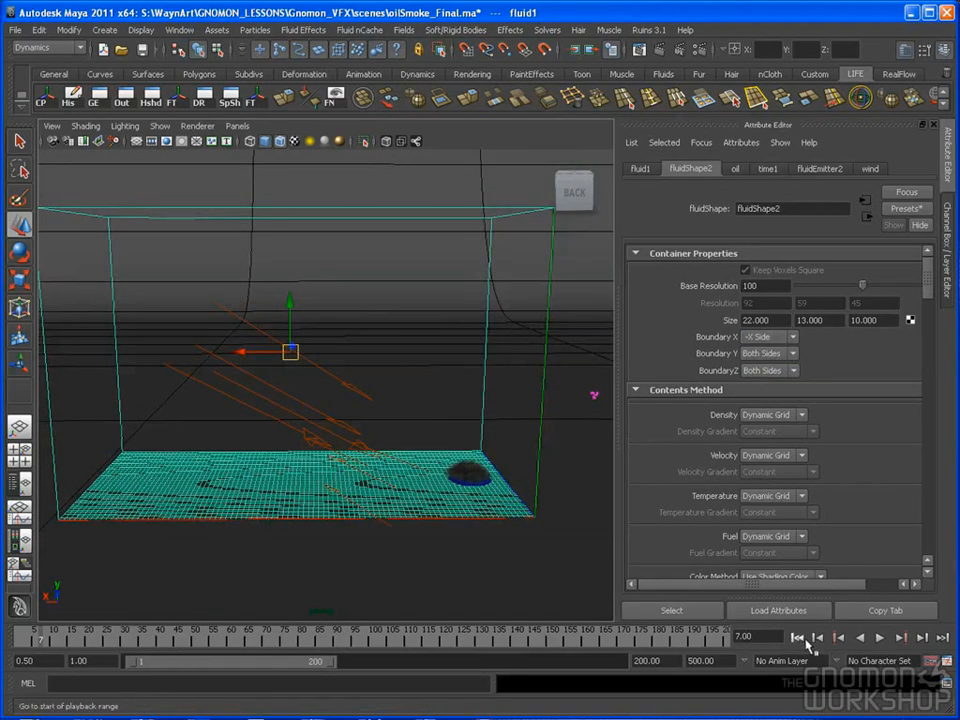
click(880, 637)
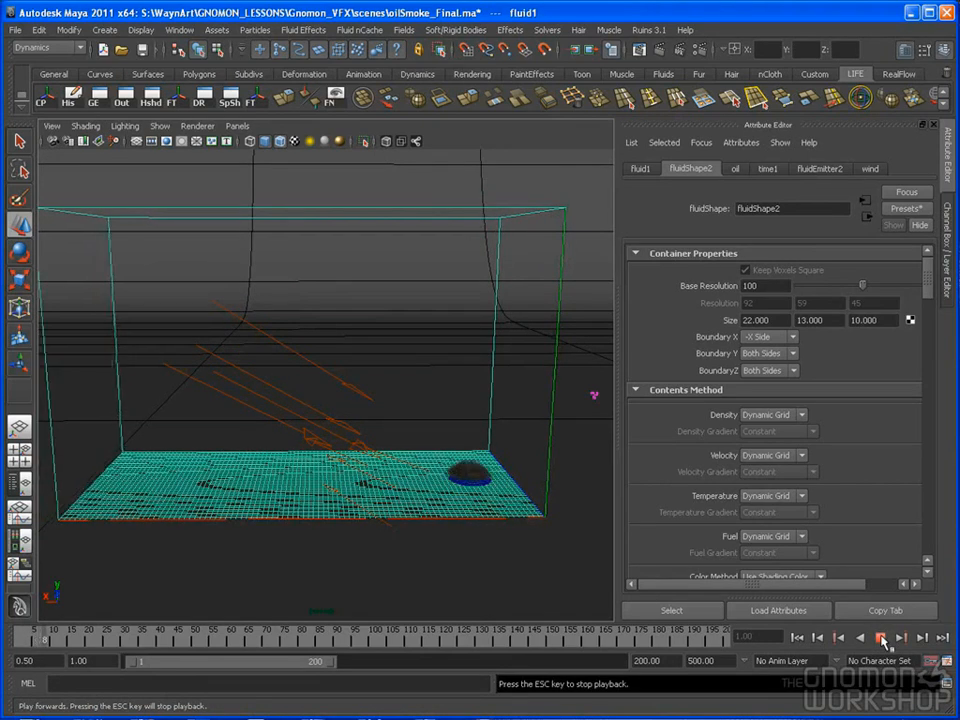
Step: Stop the playback and set the container's Boundary X to None and Boundary Y to -Y Side
click(881, 638)
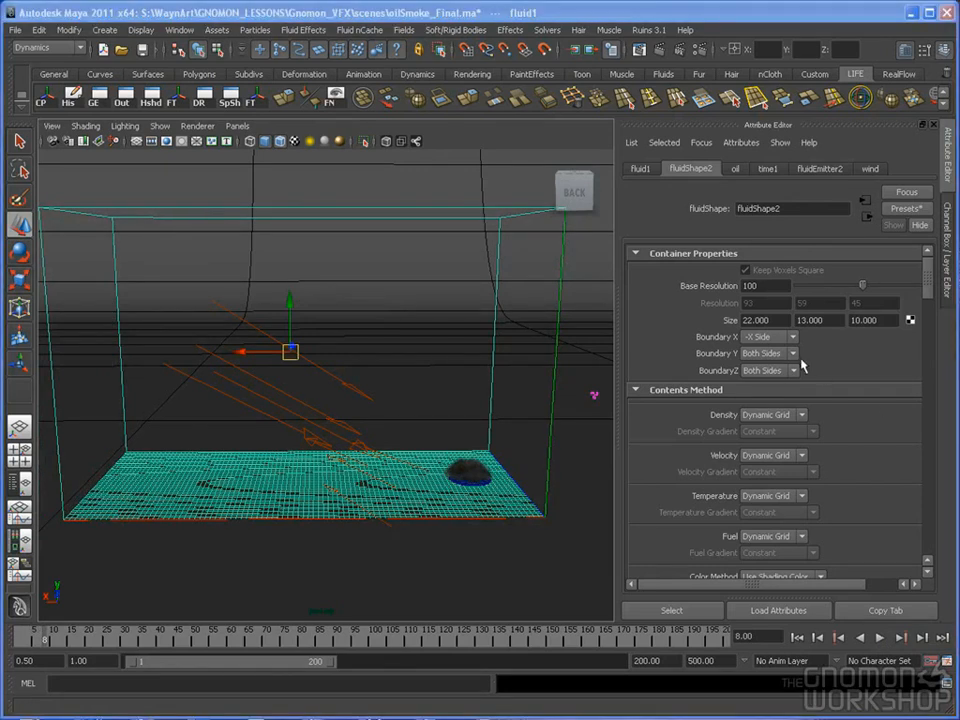
click(765, 337)
click(765, 352)
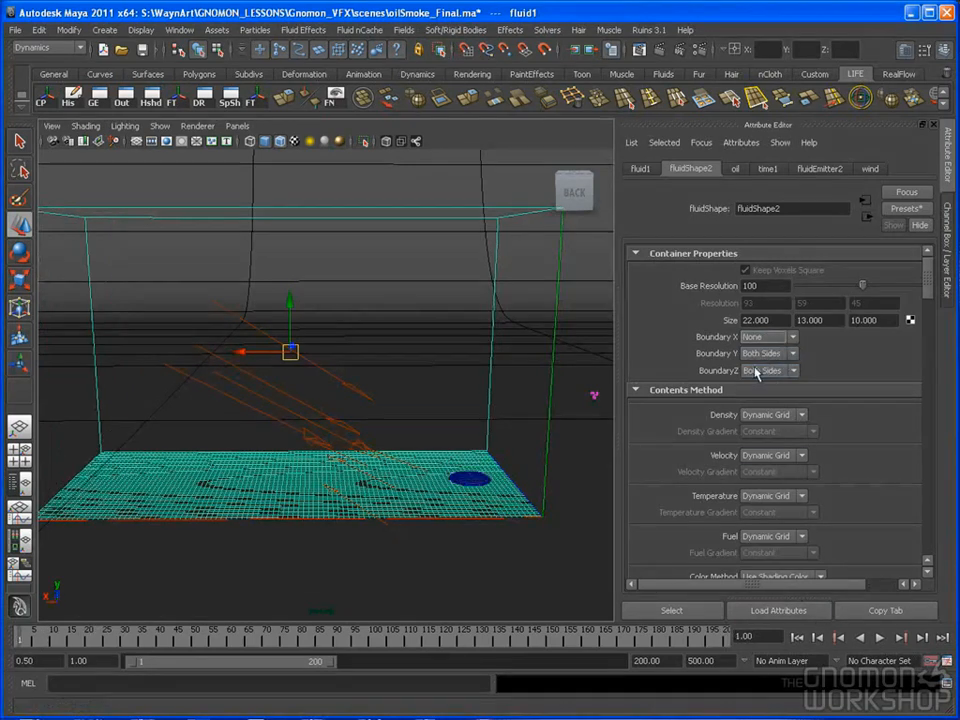
click(757, 354)
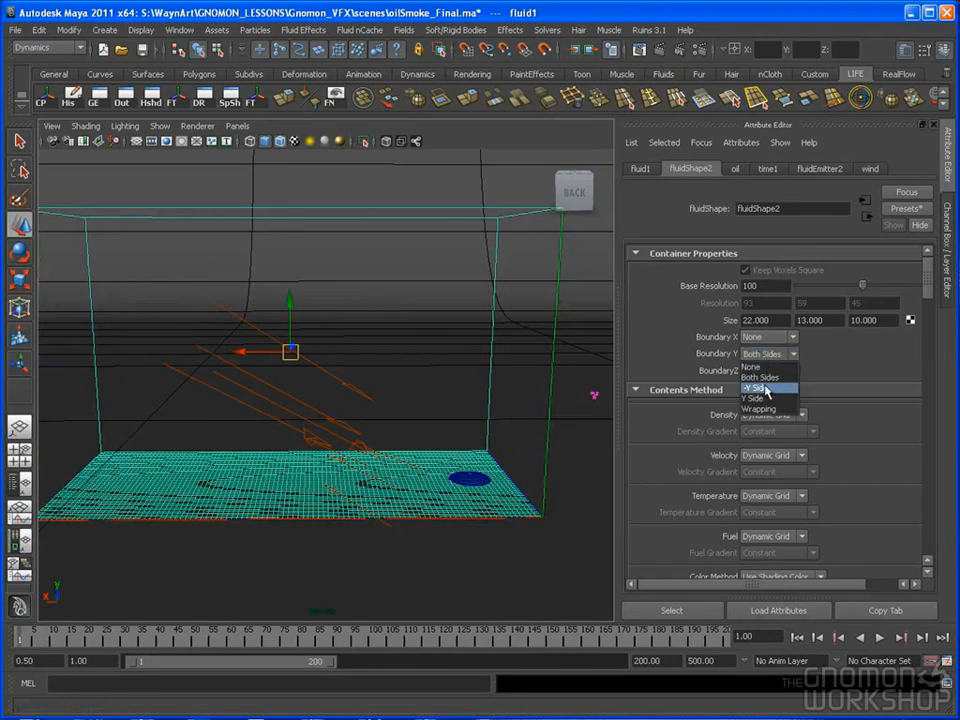
click(762, 388)
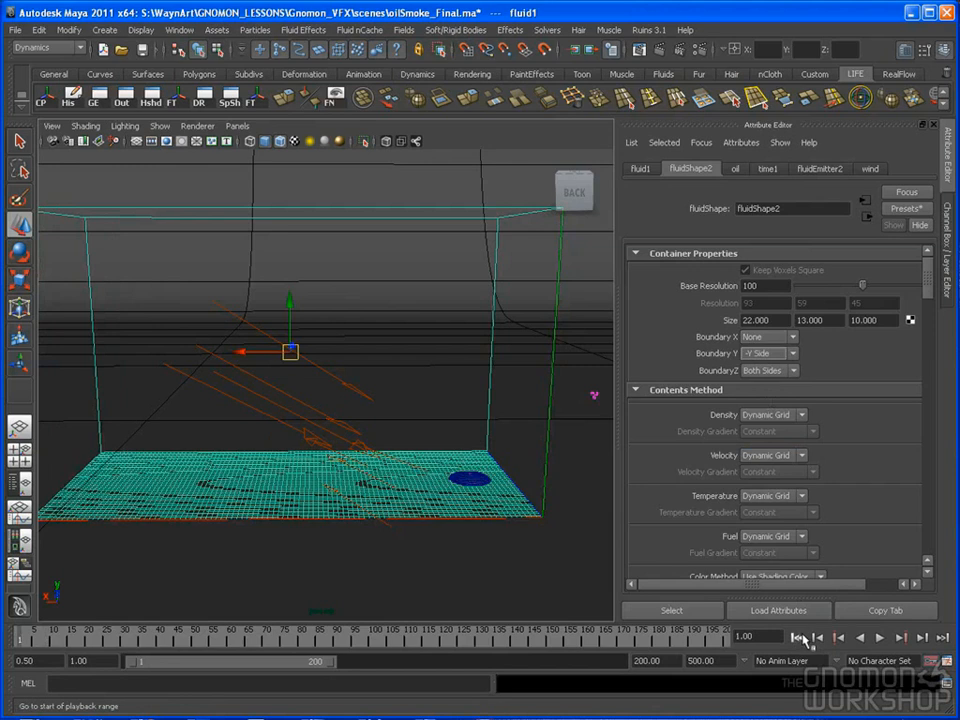
Step: Play the simulation to frame 9, then replay it from the start to frame 13 while viewing the smoke side-on
click(880, 638)
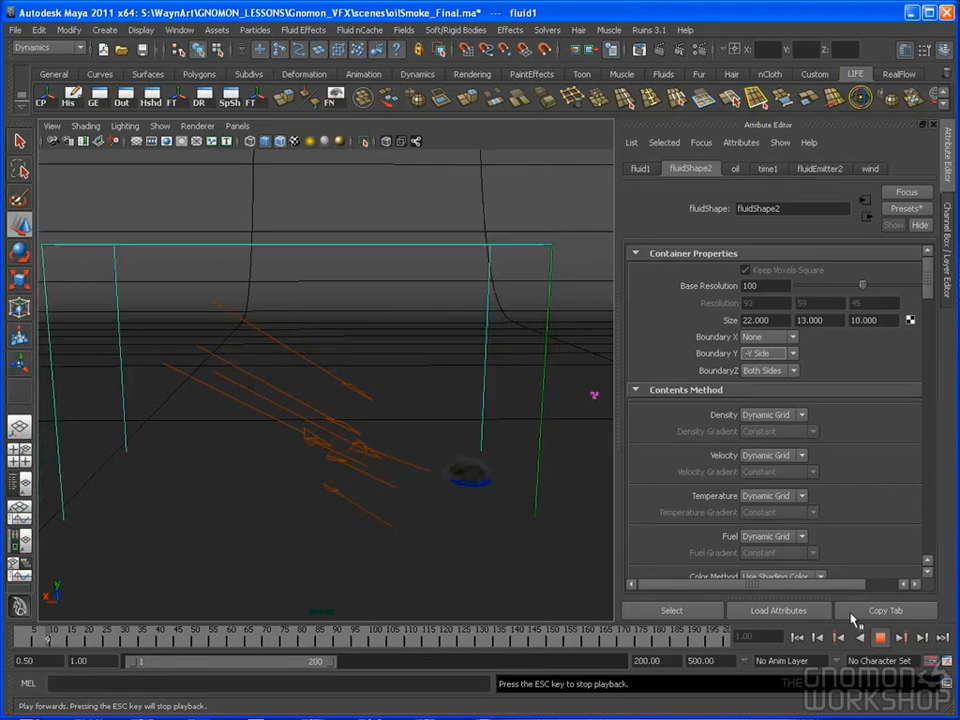
key(Escape)
click(494, 490)
key(space)
drag(456, 516, 506, 521)
alt+right_drag(420, 484, 510, 484)
alt+middle_drag(483, 469, 448, 456)
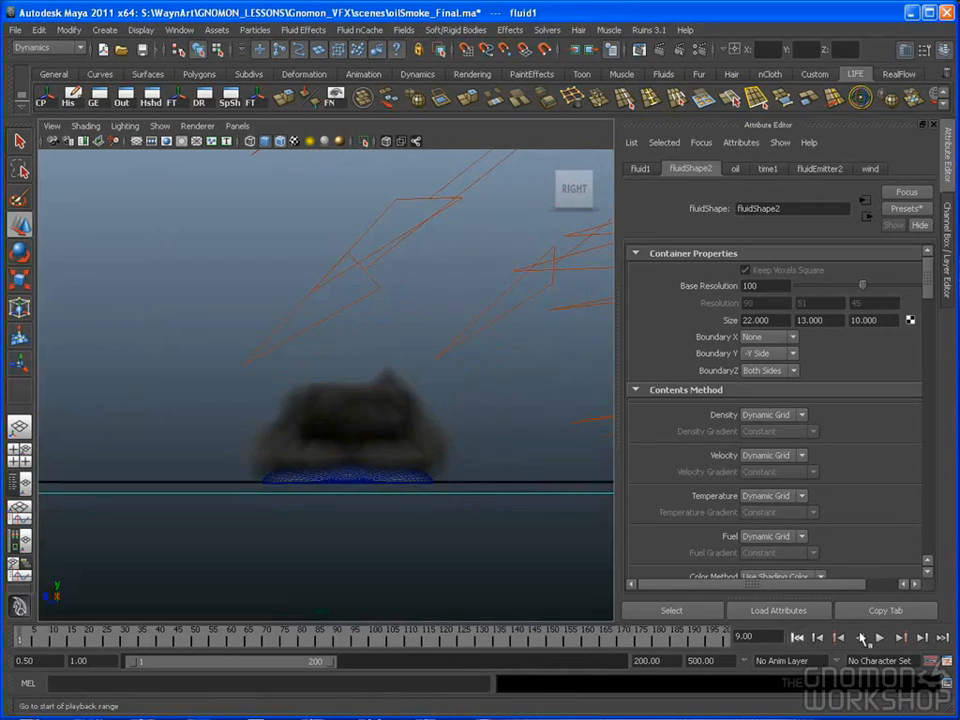
click(838, 637)
click(880, 637)
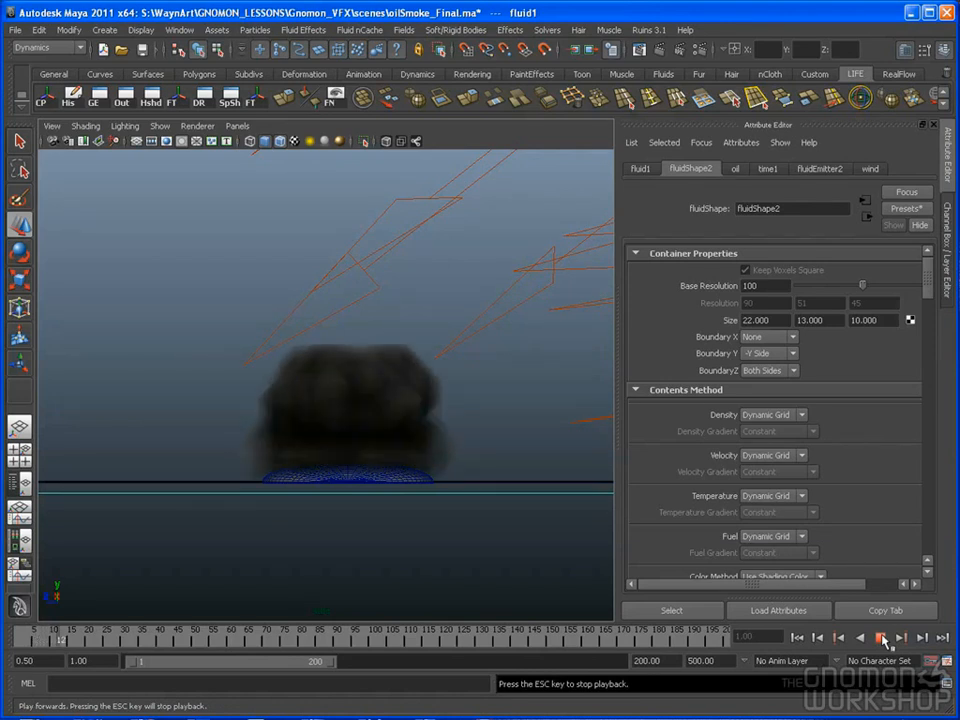
click(884, 641)
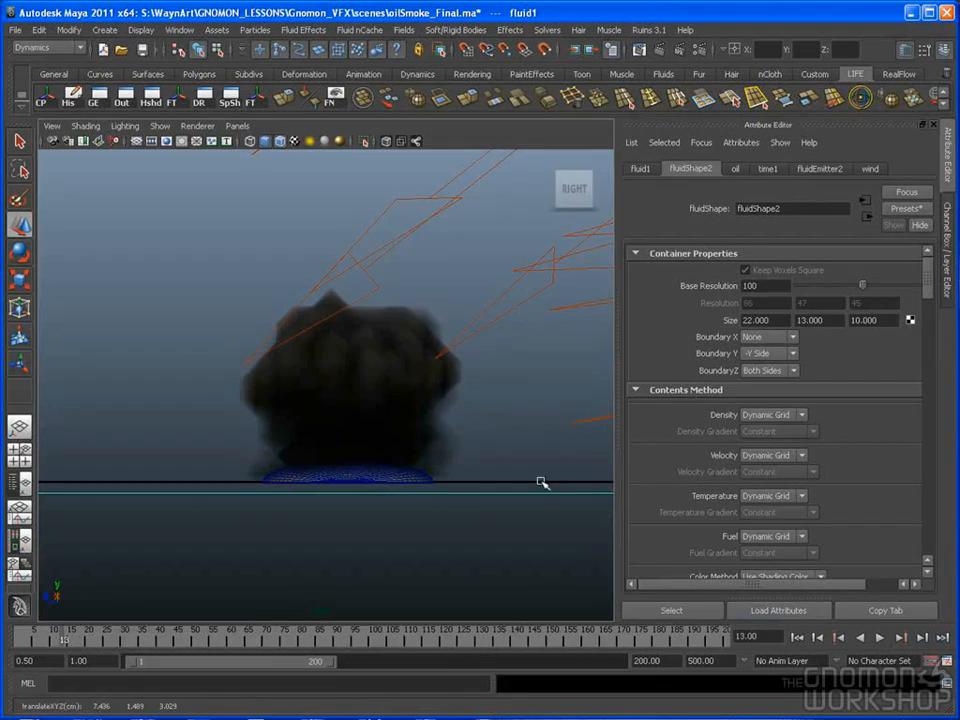
Step: Return to the perspective view and continue the simulation to frame 46, checking the smoke from behind
key(space)
drag(541, 487, 485, 472)
alt+right_drag(485, 472, 581, 471)
alt+middle_drag(581, 471, 501, 454)
click(881, 638)
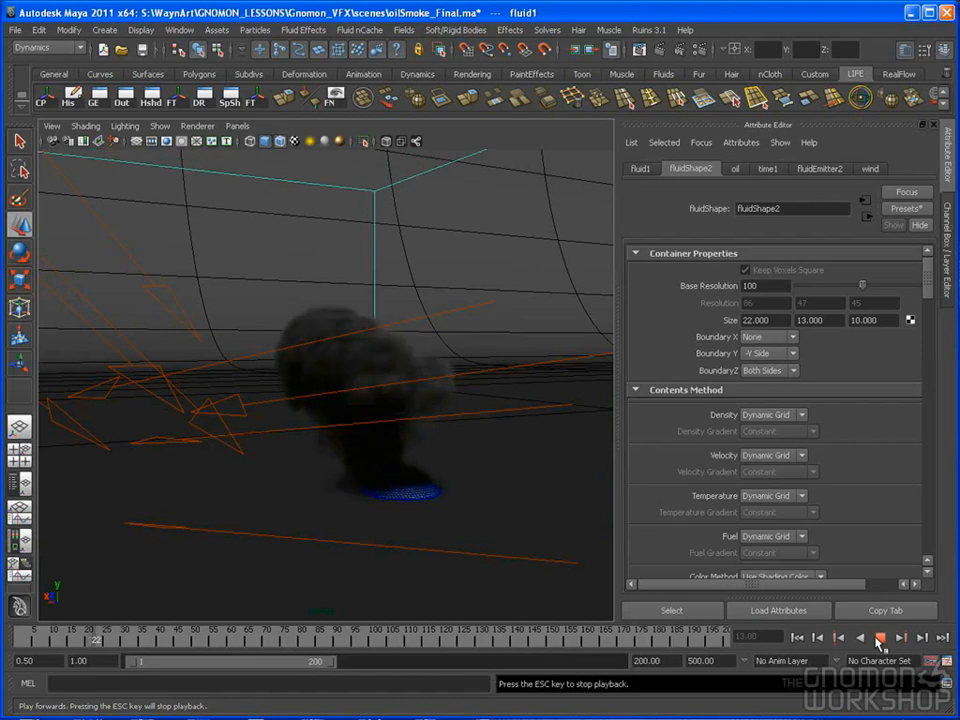
key(Escape)
alt+drag(456, 501, 480, 492)
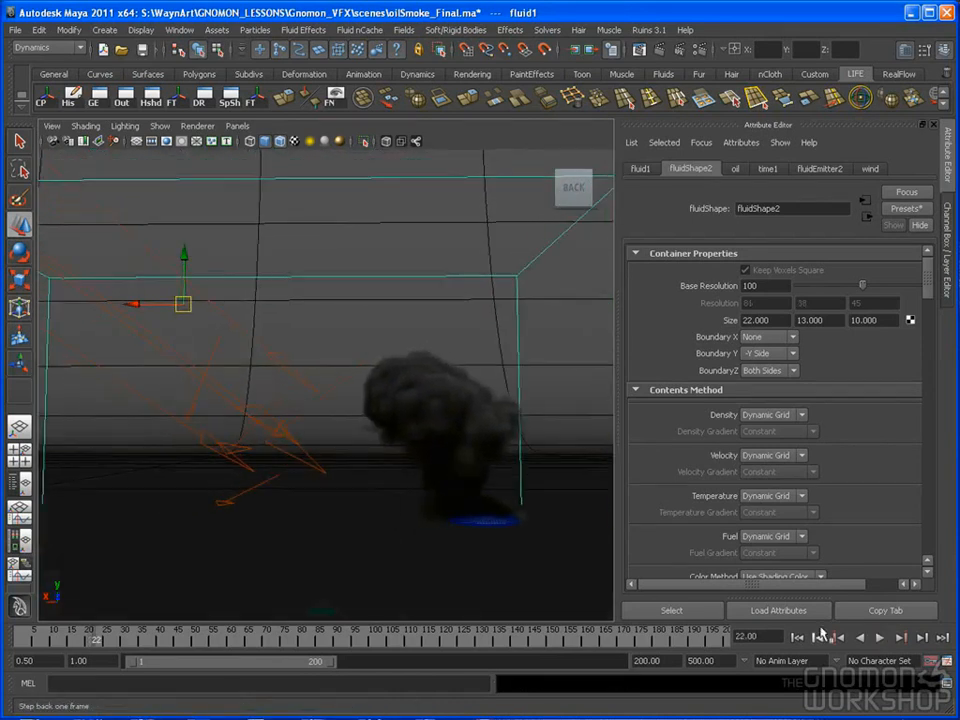
click(880, 638)
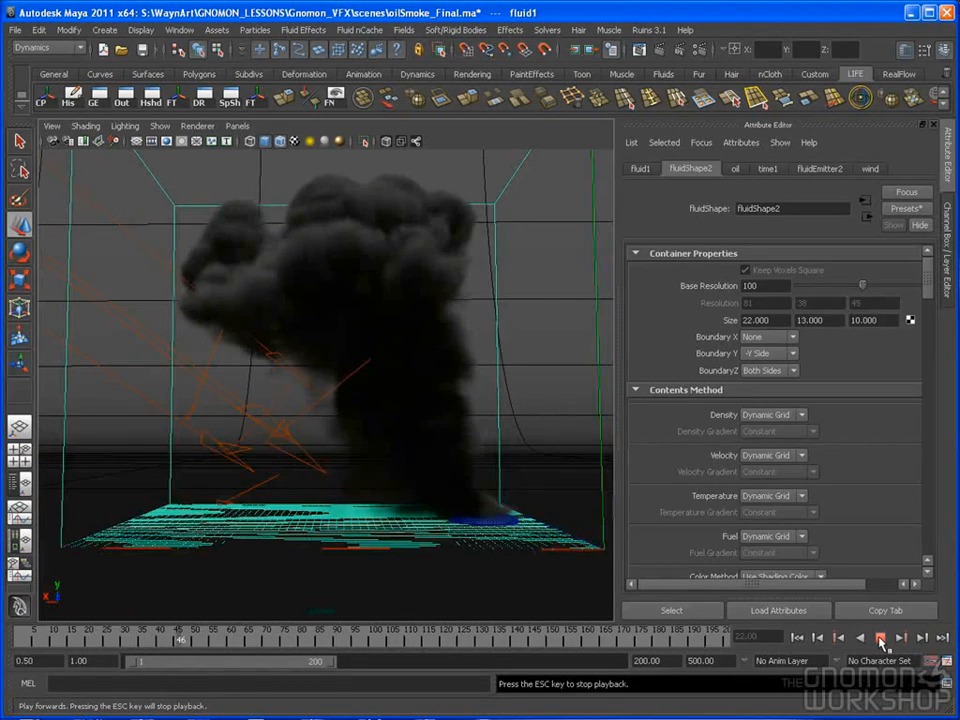
click(880, 641)
Step: Rewind the simulation to frame 1 and add a new emitter to the fluid container
alt+drag(418, 563, 538, 568)
click(797, 637)
alt+drag(585, 533, 519, 505)
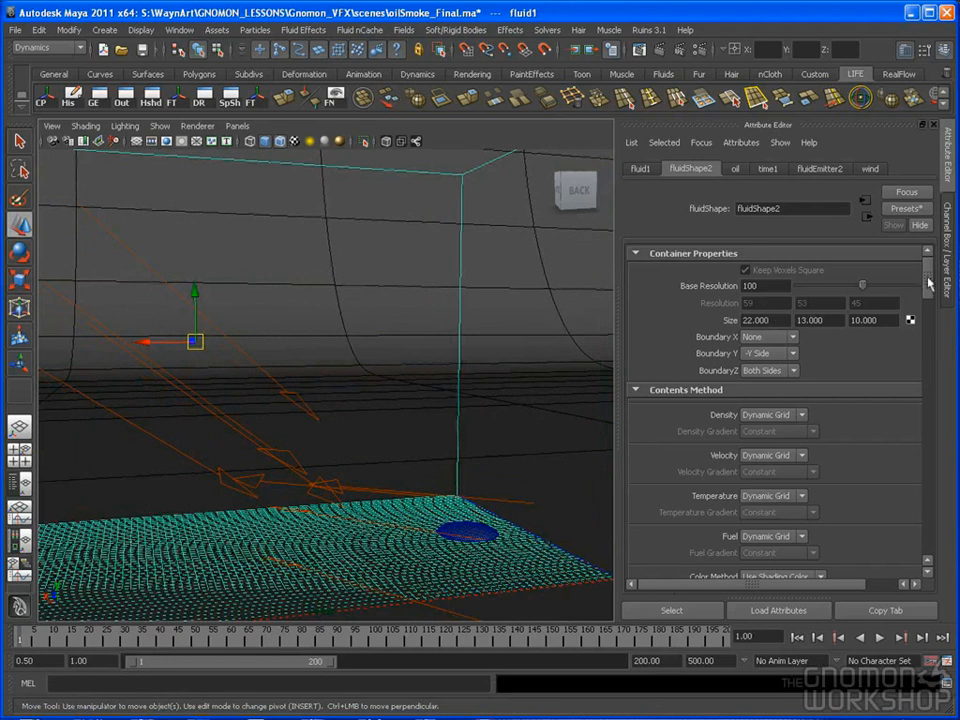
drag(927, 284, 928, 299)
alt+drag(535, 291, 337, 438)
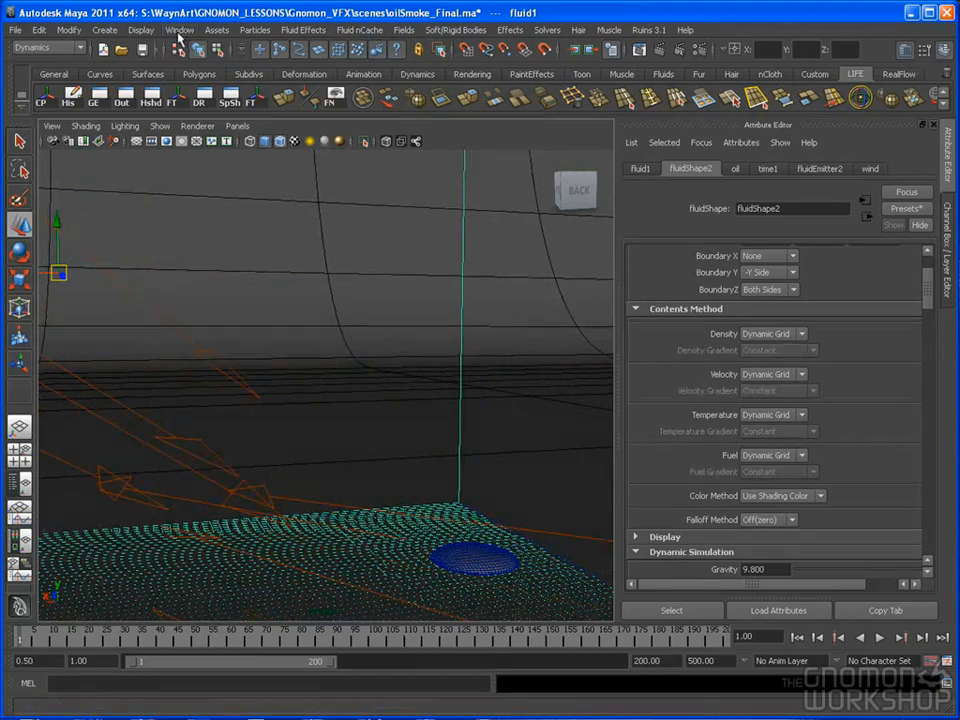
click(303, 30)
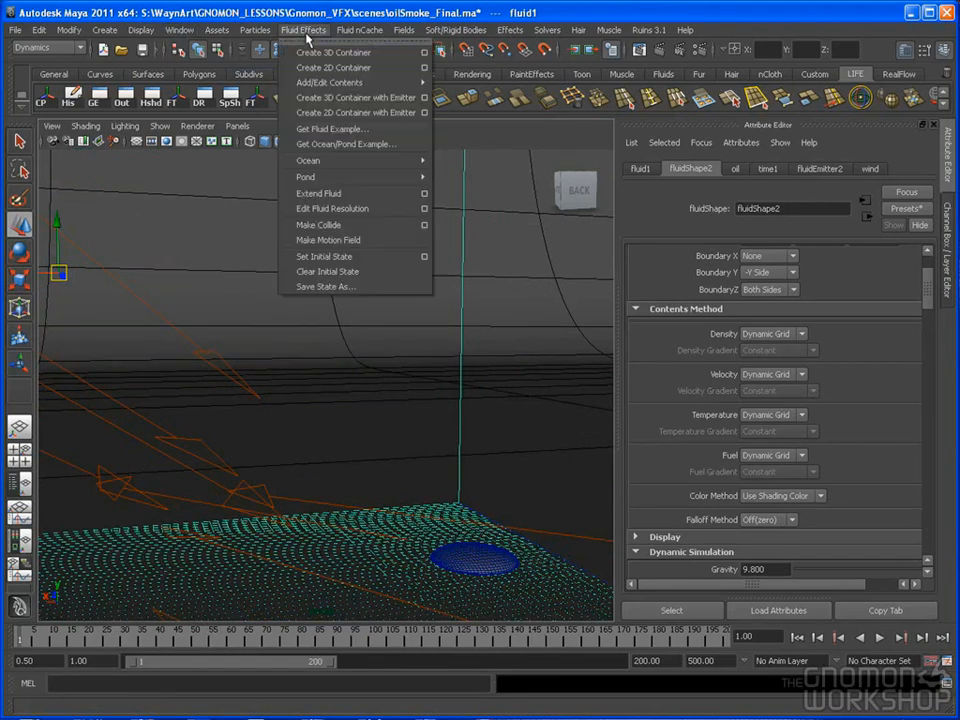
mouse_move(336, 86)
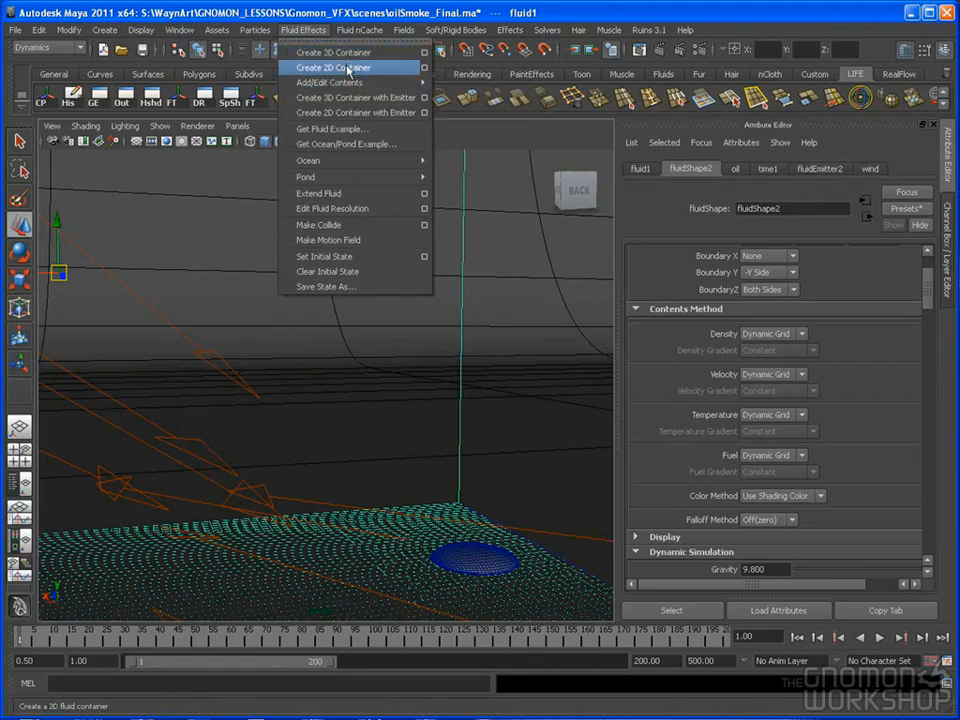
mouse_move(348, 84)
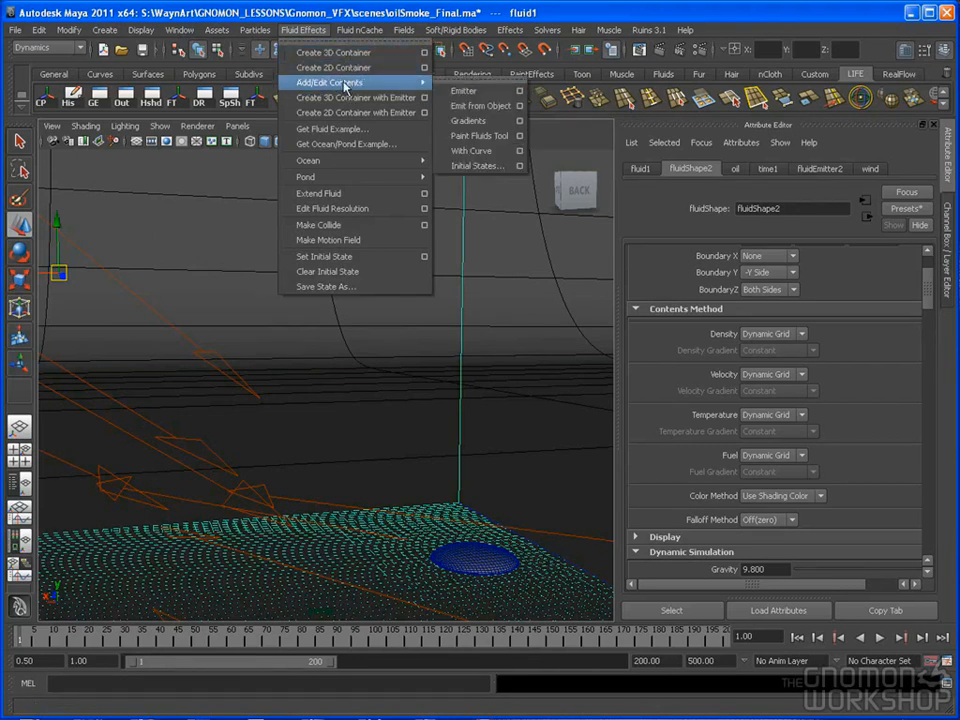
click(472, 93)
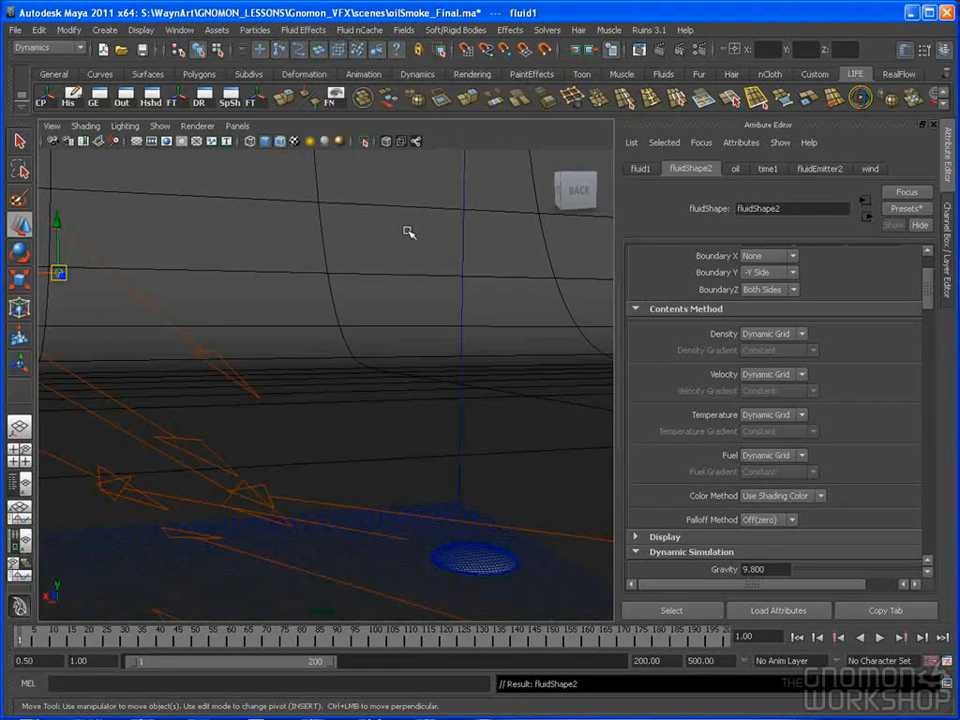
Step: Set the new emitter's Emitter Type to Volume and its Volume Shape to Sphere
click(952, 305)
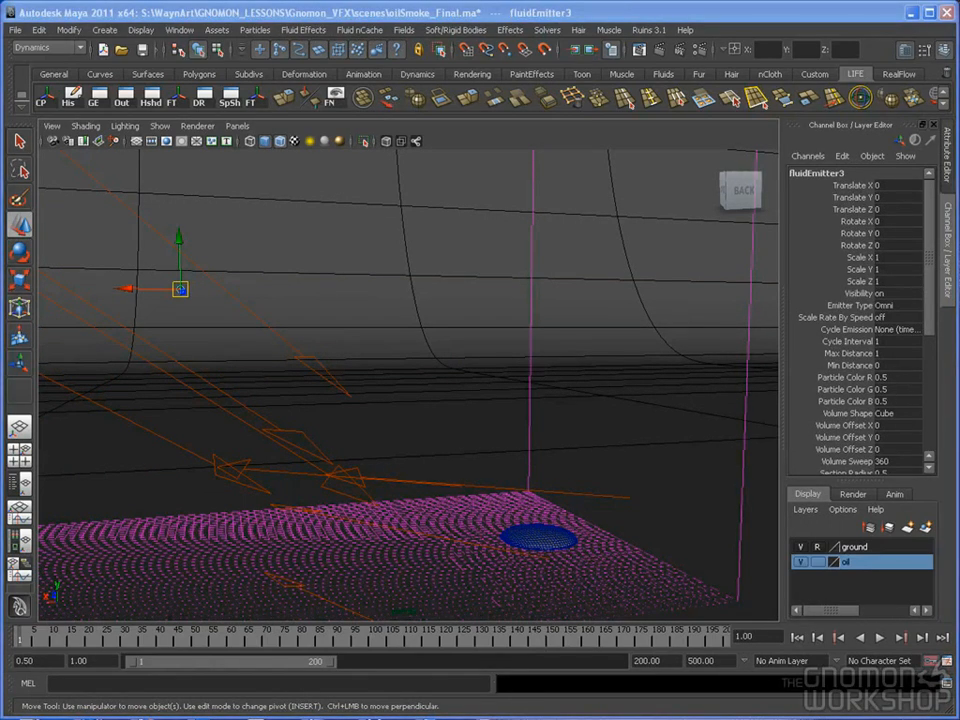
click(903, 307)
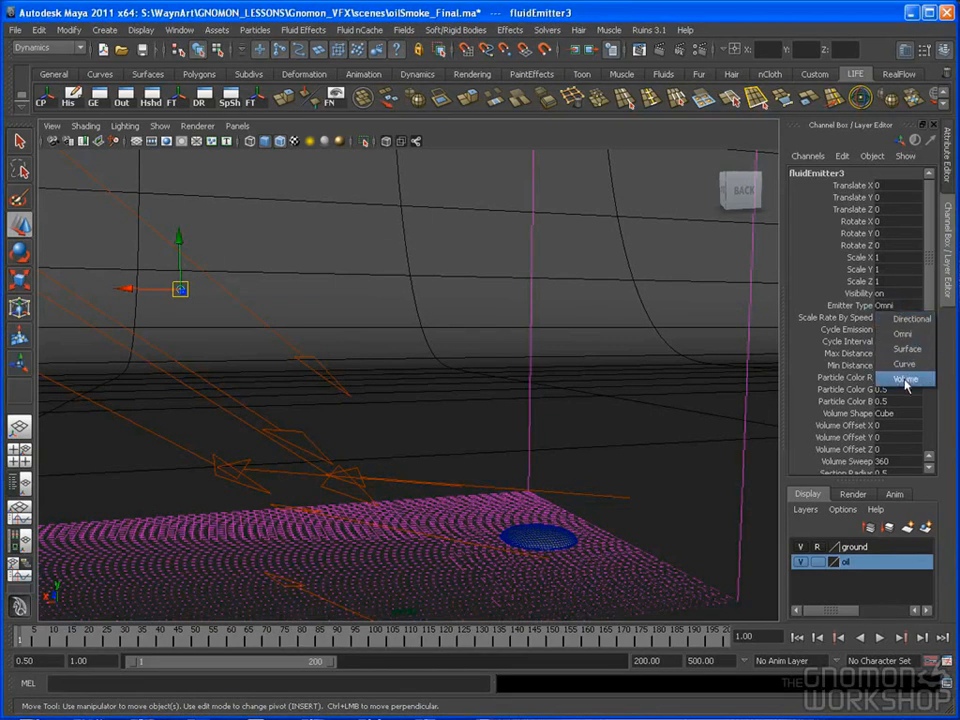
click(904, 380)
alt+drag(658, 321, 535, 327)
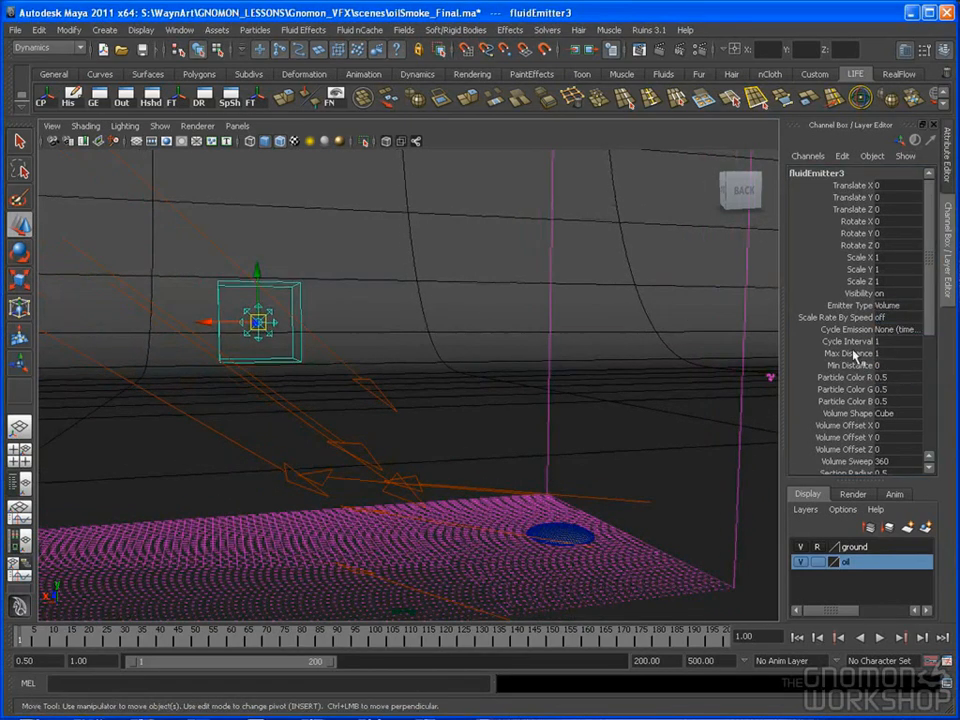
click(884, 414)
click(846, 442)
mouse_move(406, 346)
alt+mouse_down()
mouse_move(343, 349)
mouse_move(343, 369)
mouse_move(377, 347)
mouse_move(420, 345)
alt+mouse_up()
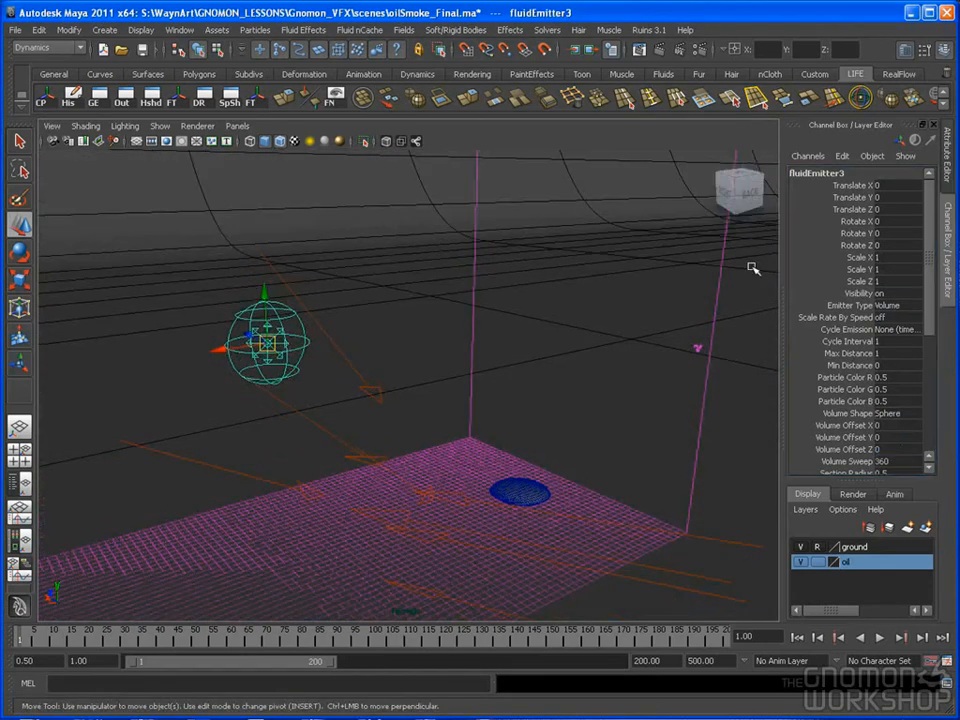
click(946, 160)
click(947, 280)
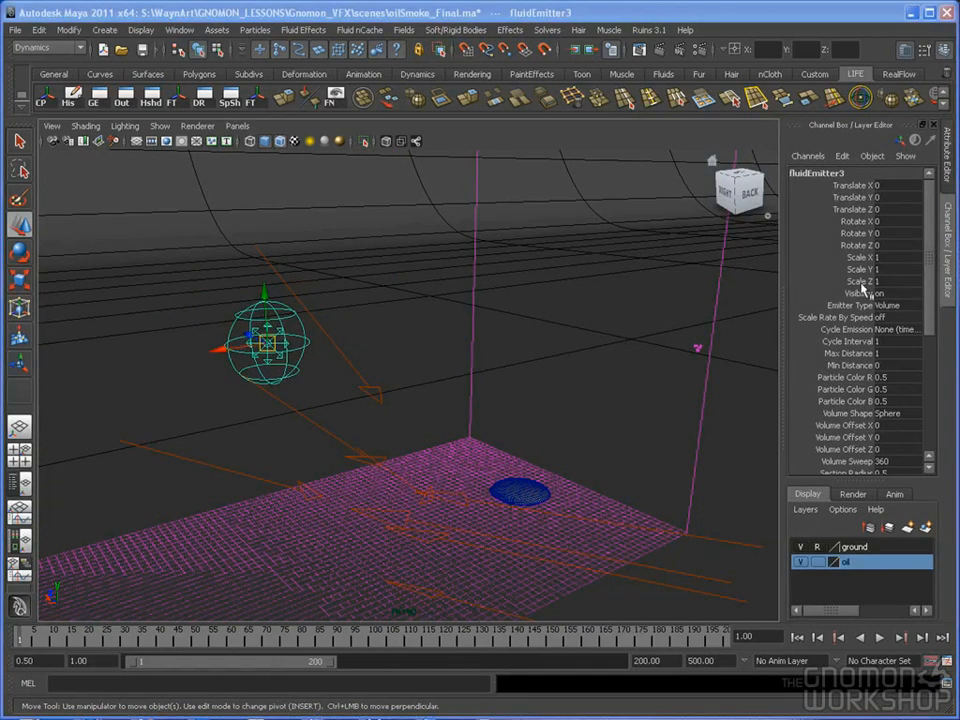
Step: Flatten the spherical emitter by setting its Scale Y to 0.45
alt+drag(480, 300, 536, 294)
key(e)
key(r)
drag(252, 295, 253, 313)
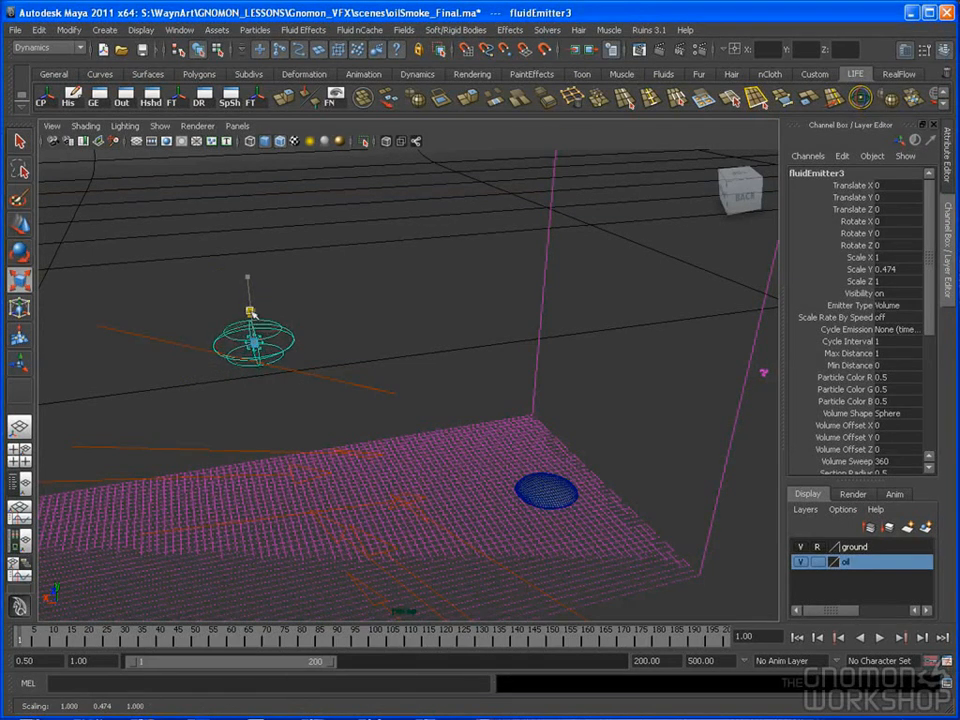
click(888, 281)
click(897, 269)
text(.45)
key(Return)
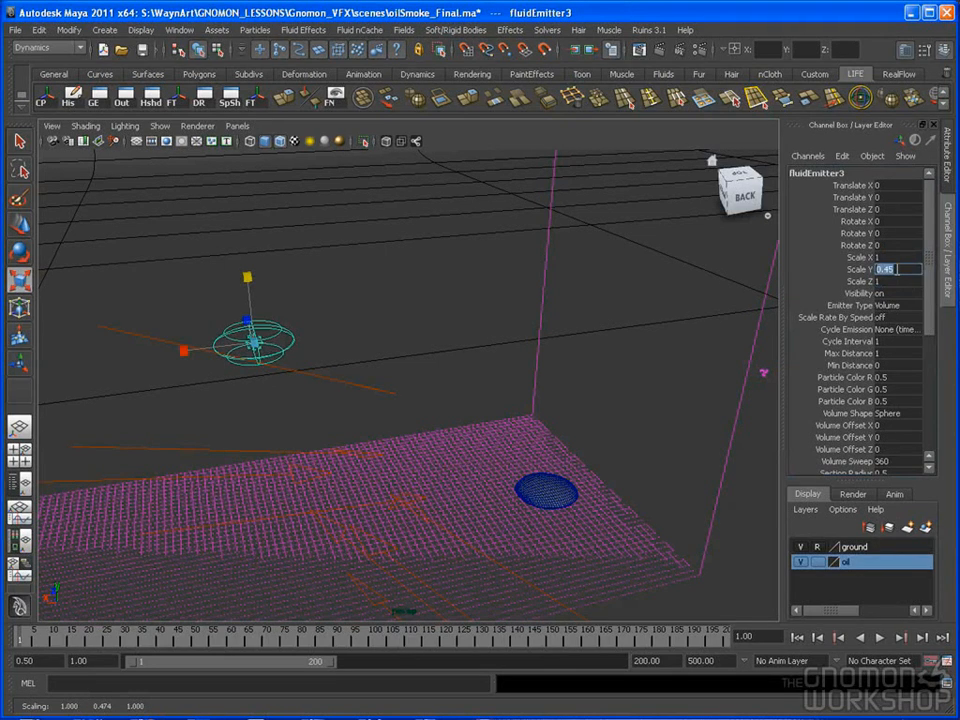
click(857, 270)
Step: Move the emitter along X to about -8.09, lining it up with the blue oil disc as seen from above
alt+right_drag(362, 349, 298, 308)
alt+drag(298, 308, 350, 300)
key(w)
drag(221, 343, 455, 322)
click(708, 218)
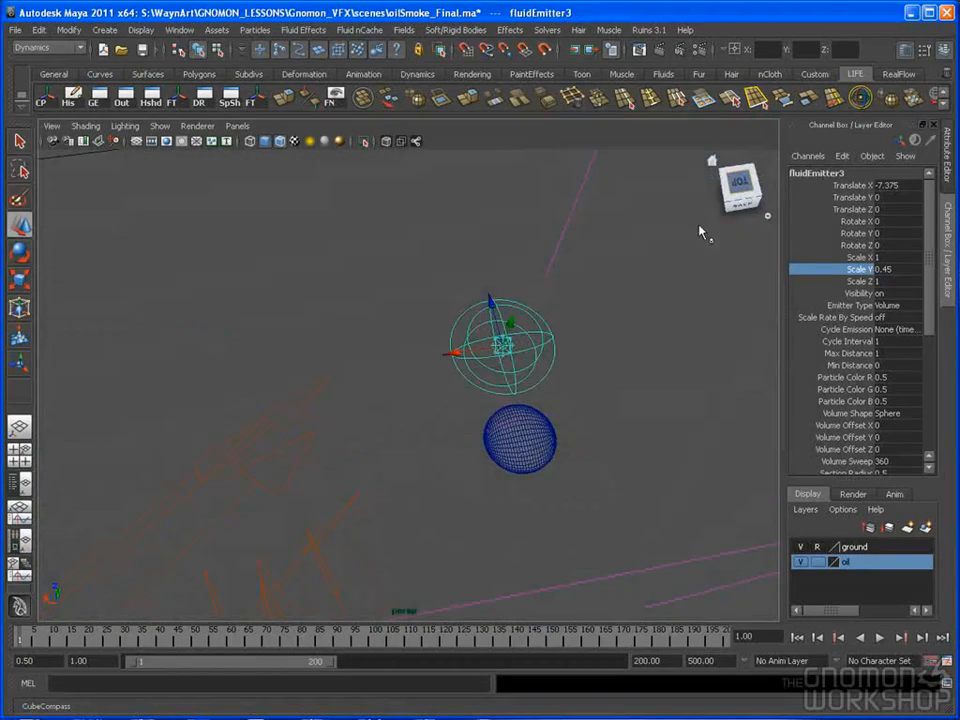
drag(358, 386, 444, 388)
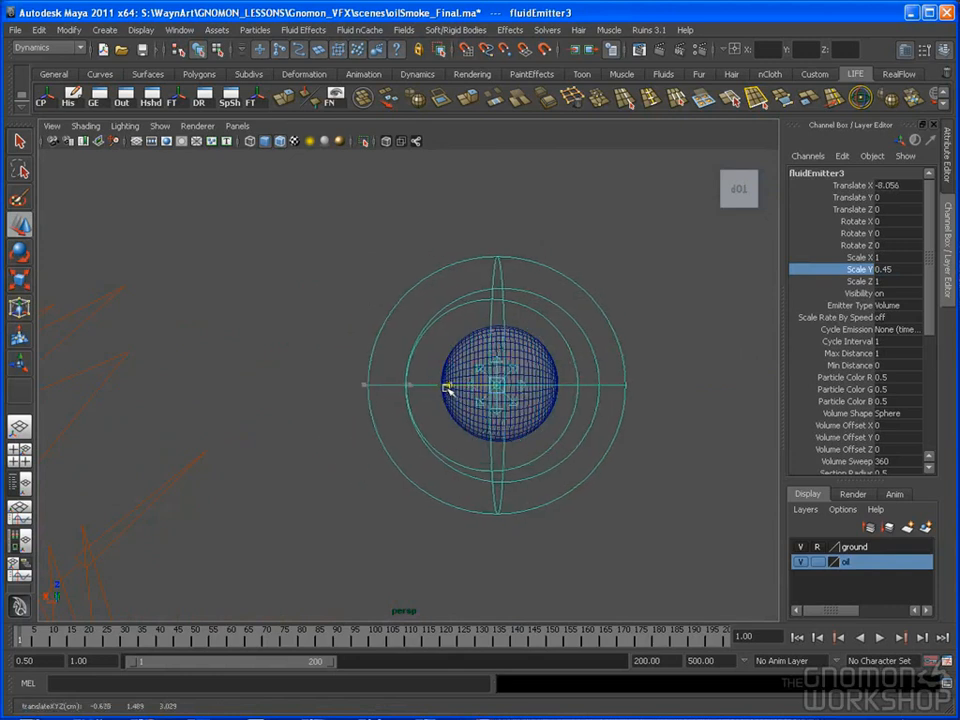
Step: Lower the emitter to just above the oil disc, at about Translate X -8.92 and Translate Y -6.07
key(space)
drag(569, 374, 553, 270)
alt+right_drag(639, 354, 485, 340)
alt+middle_drag(485, 340, 490, 254)
alt+right_drag(519, 292, 544, 335)
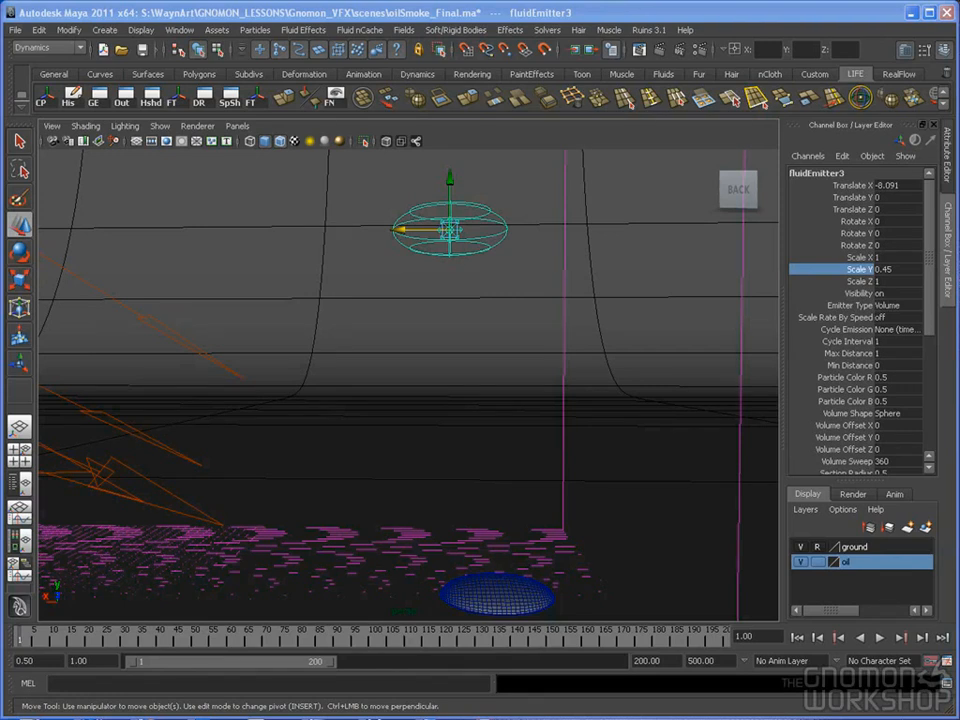
alt+drag(605, 415, 531, 386)
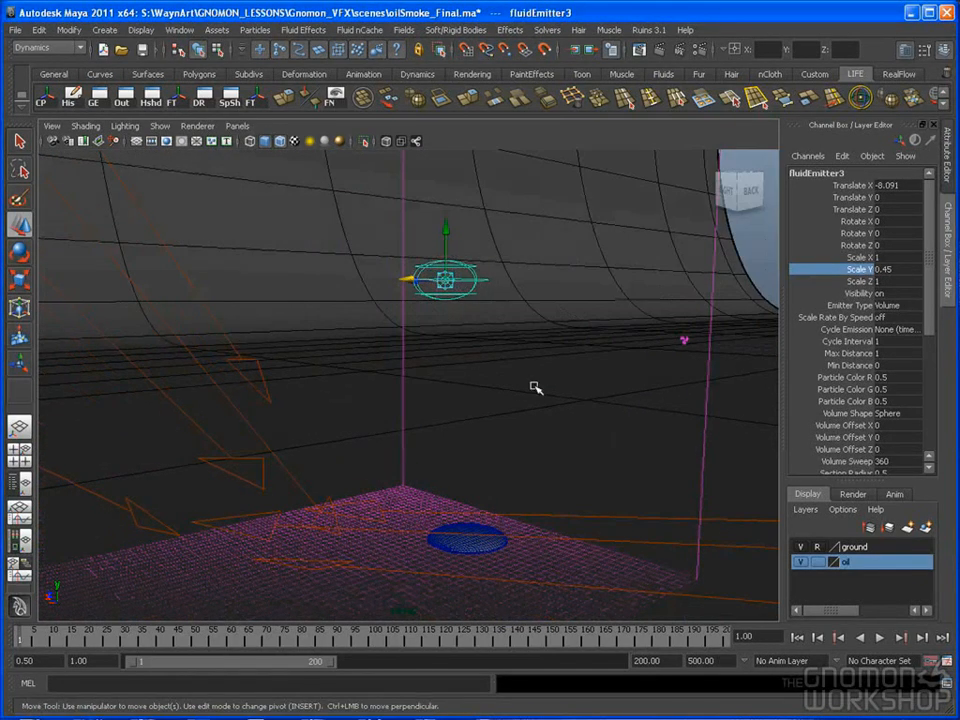
drag(446, 230, 448, 471)
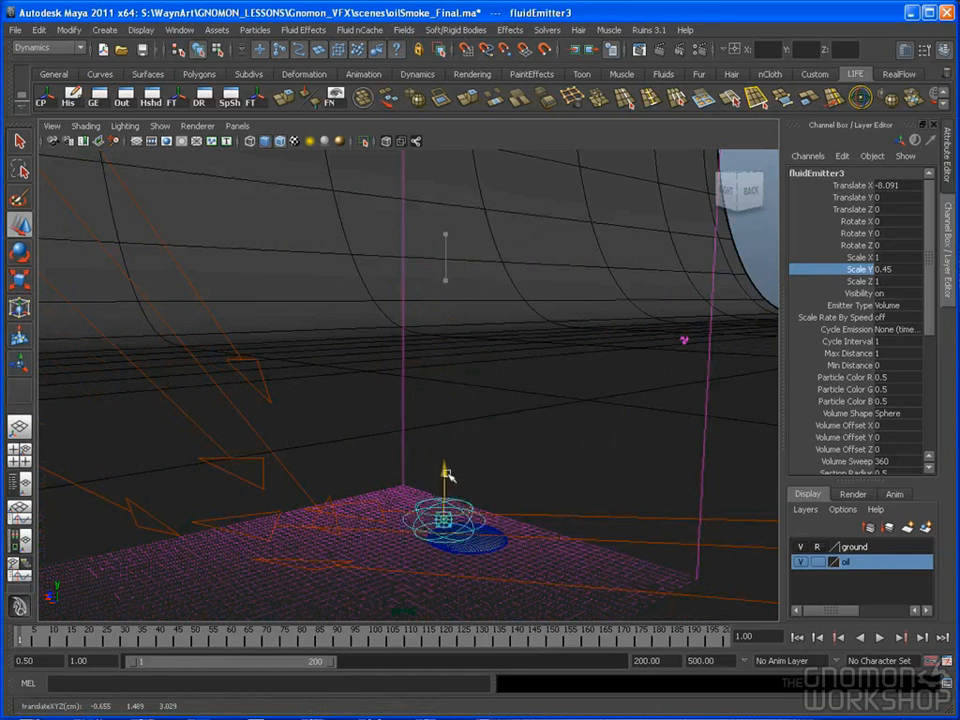
alt+drag(525, 439, 474, 435)
alt+right_drag(474, 435, 553, 388)
Step: Centre the emitter on the oil disc in the side view, at about Translate Y -6.47 and Translate Z 0.03
key(space)
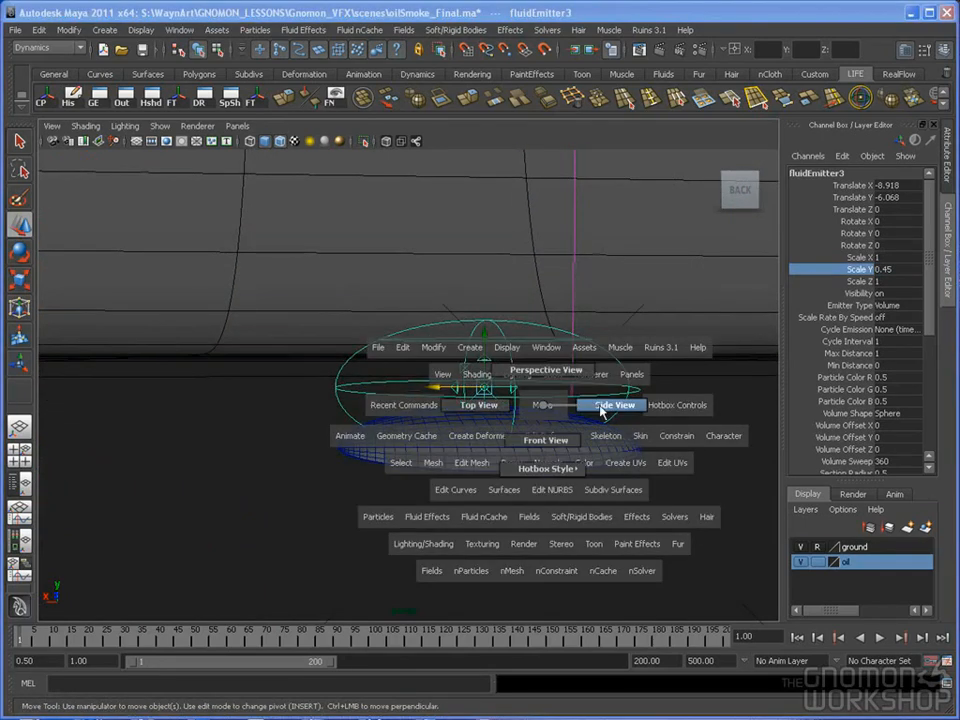
drag(601, 410, 600, 404)
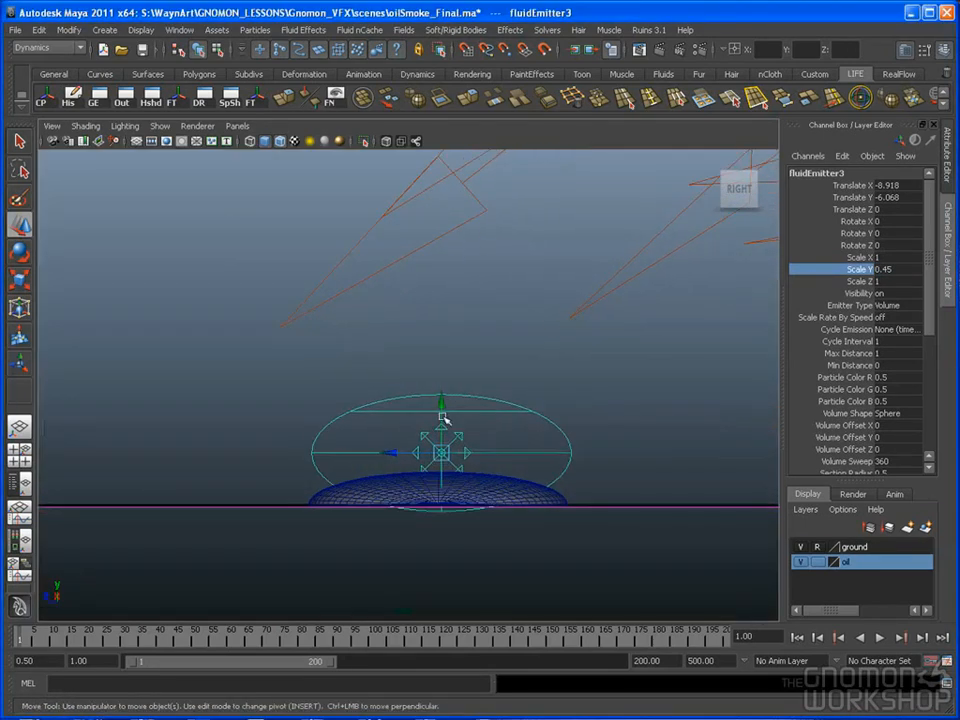
drag(441, 401, 446, 454)
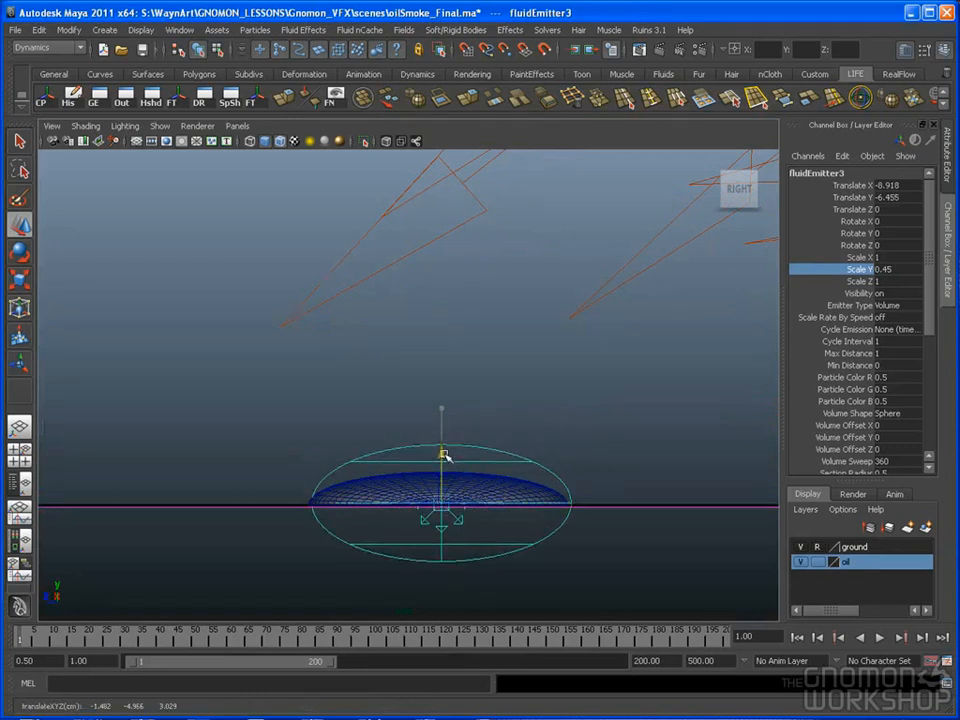
drag(400, 499, 394, 508)
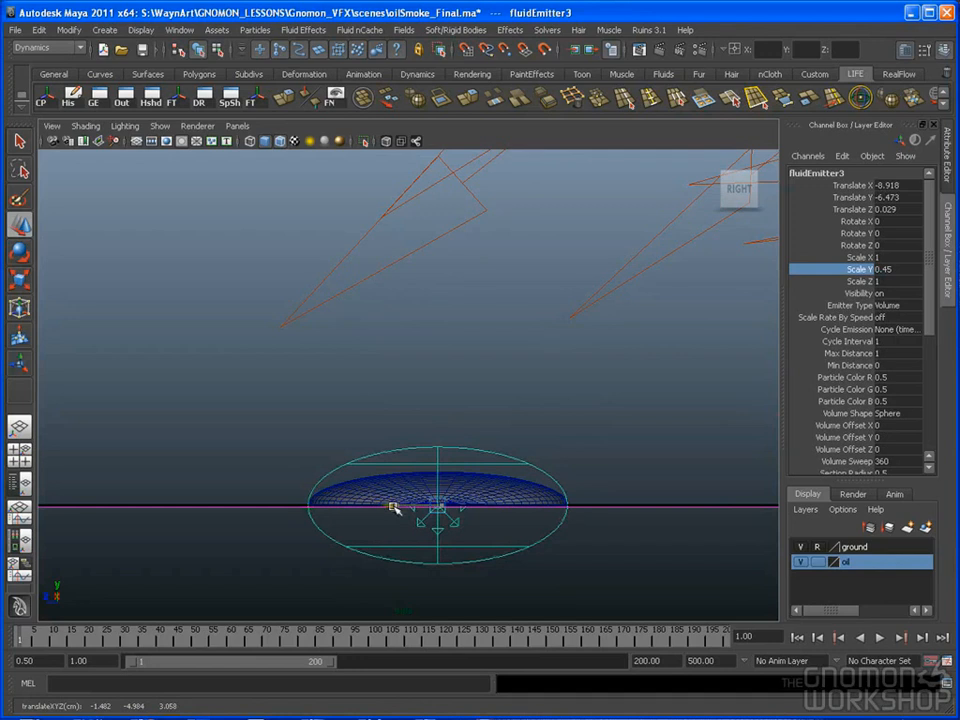
Step: Fine-tune the emitter along X to about -8.94 so it sits centred within the oil disc
key(space)
drag(490, 467, 488, 440)
alt+drag(498, 490, 445, 416)
drag(336, 418, 343, 414)
alt+drag(467, 388, 450, 336)
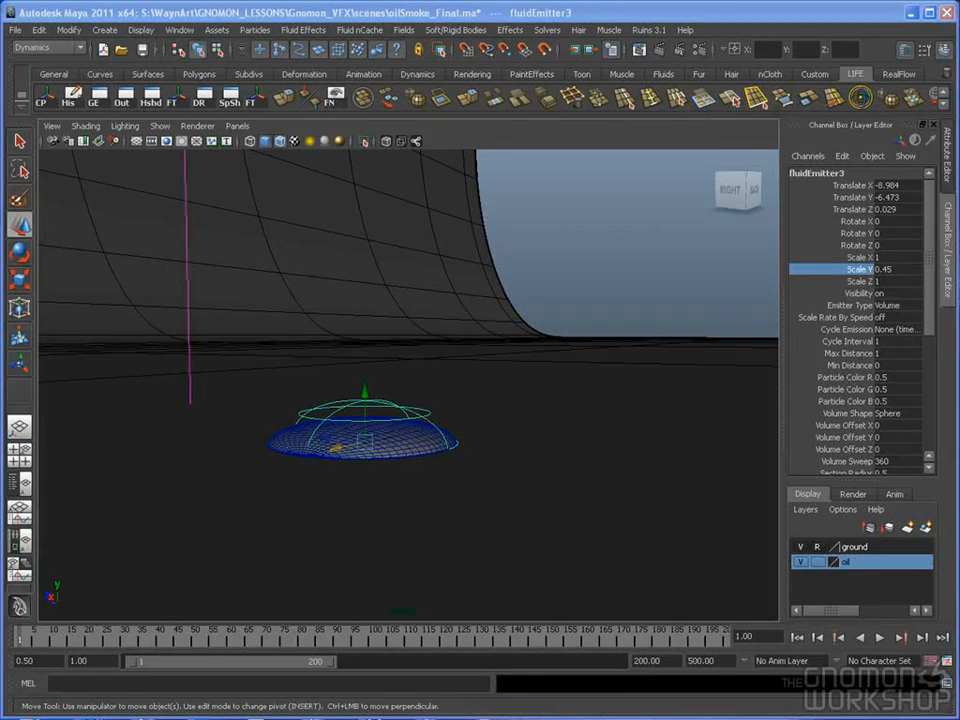
alt+drag(422, 431, 328, 460)
drag(349, 407, 510, 373)
alt+right_drag(510, 373, 540, 369)
mouse_move(540, 369)
alt+mouse_down()
mouse_move(501, 377)
mouse_move(546, 380)
alt+mouse_up()
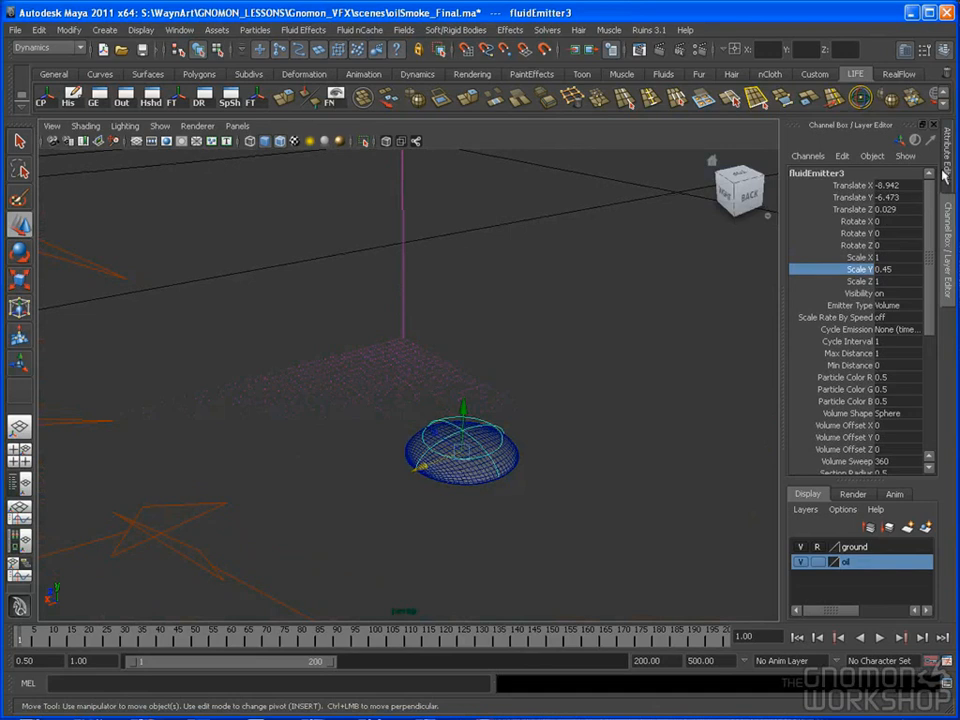
Step: Set the emitter's Density Method to No Emission and its Heat/Voxel/Sec to 20
click(945, 170)
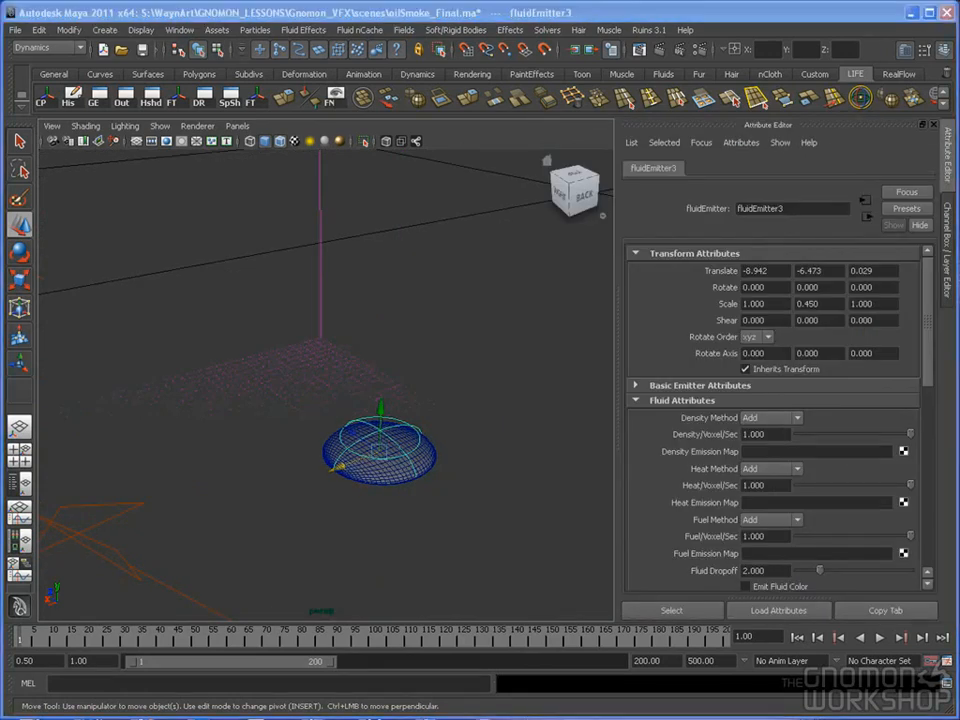
scroll(924, 351, down, 2)
click(772, 368)
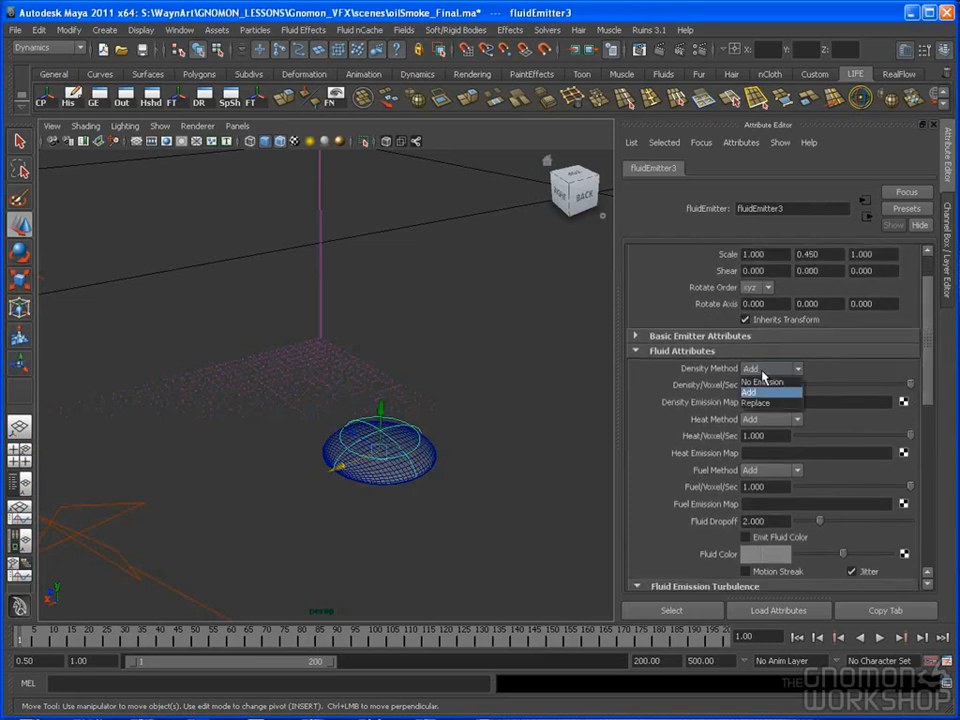
click(763, 382)
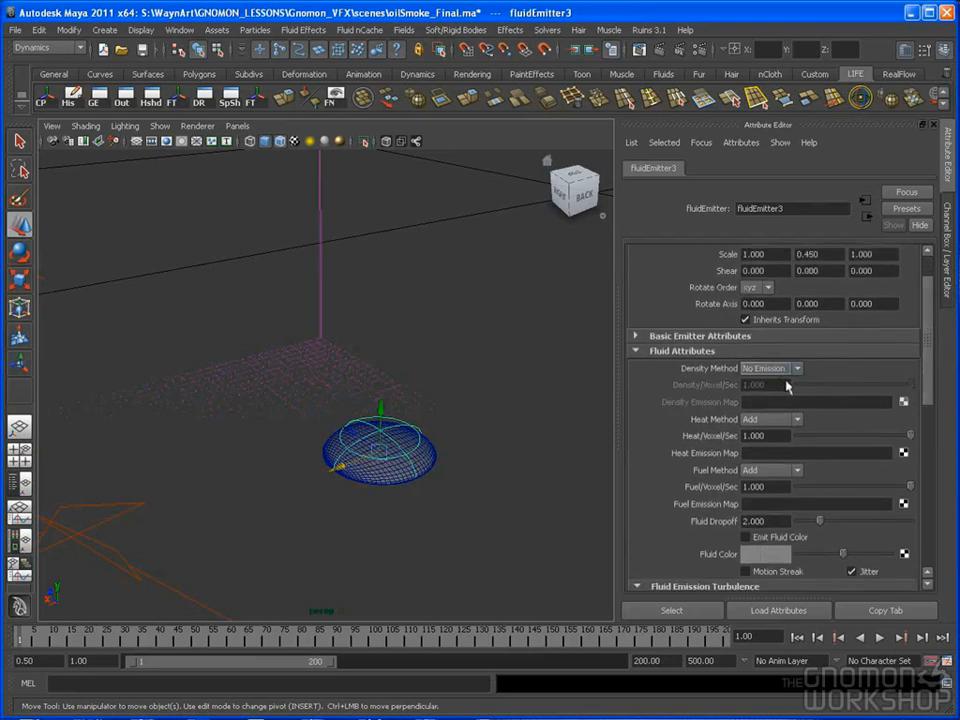
double_click(785, 436)
text(20)
key(Return)
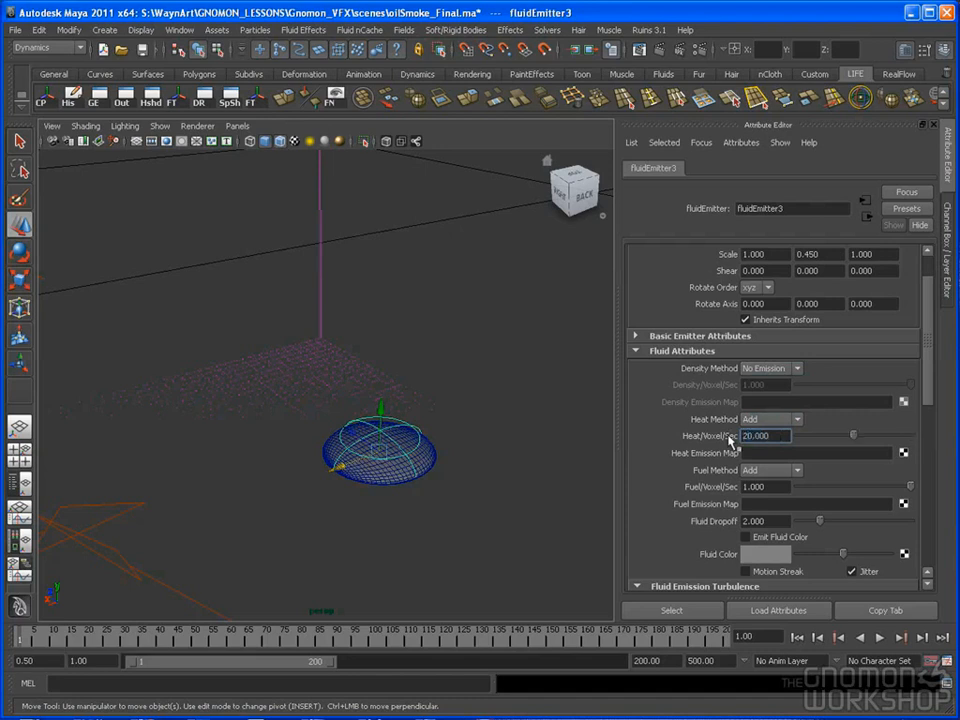
Step: Set the emitter's Fuel/Voxel/Sec to 15 and its Fluid Dropoff to 1
click(772, 486)
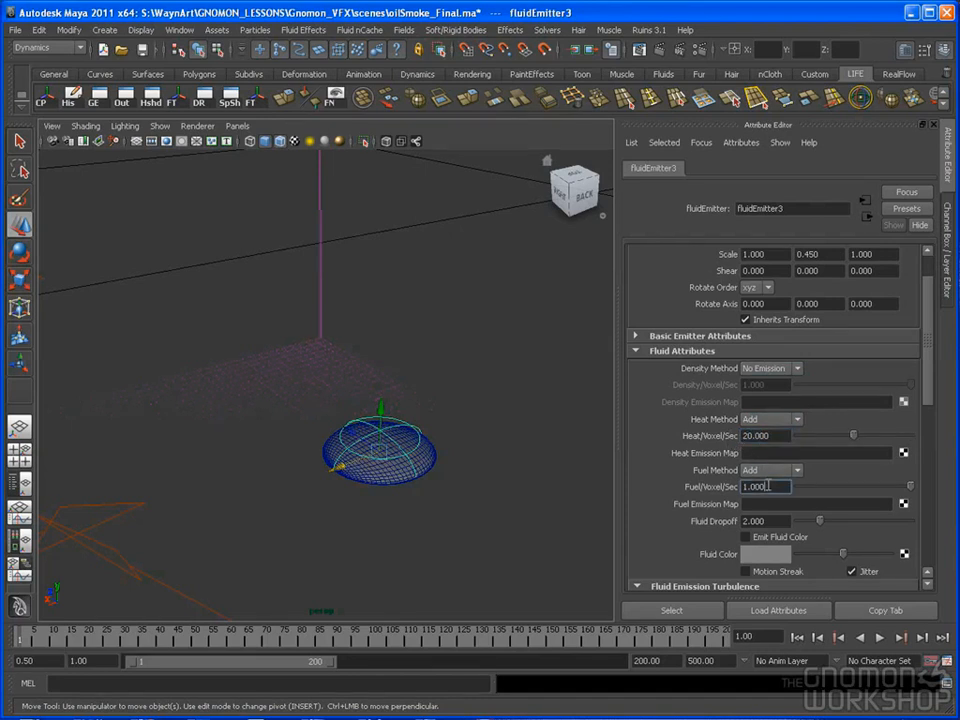
text(15)
key(Return)
drag(767, 519, 730, 522)
text(1)
key(Return)
Step: Review the emitter's emission turbulence, emission speed and basic emitter attributes
drag(926, 398, 926, 457)
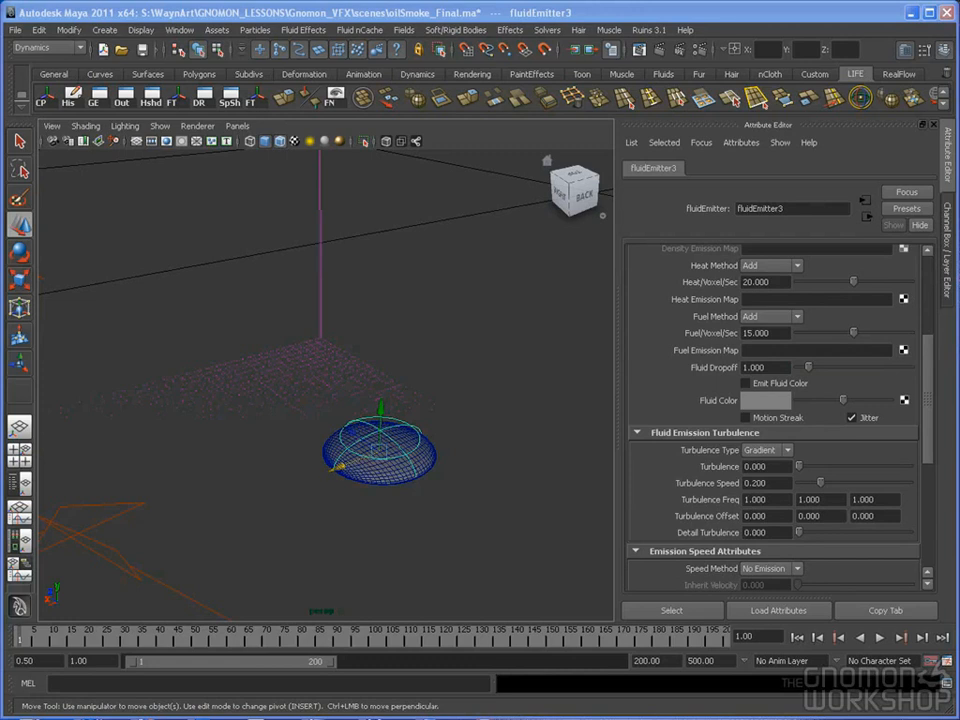
scroll(912, 490, down, 5)
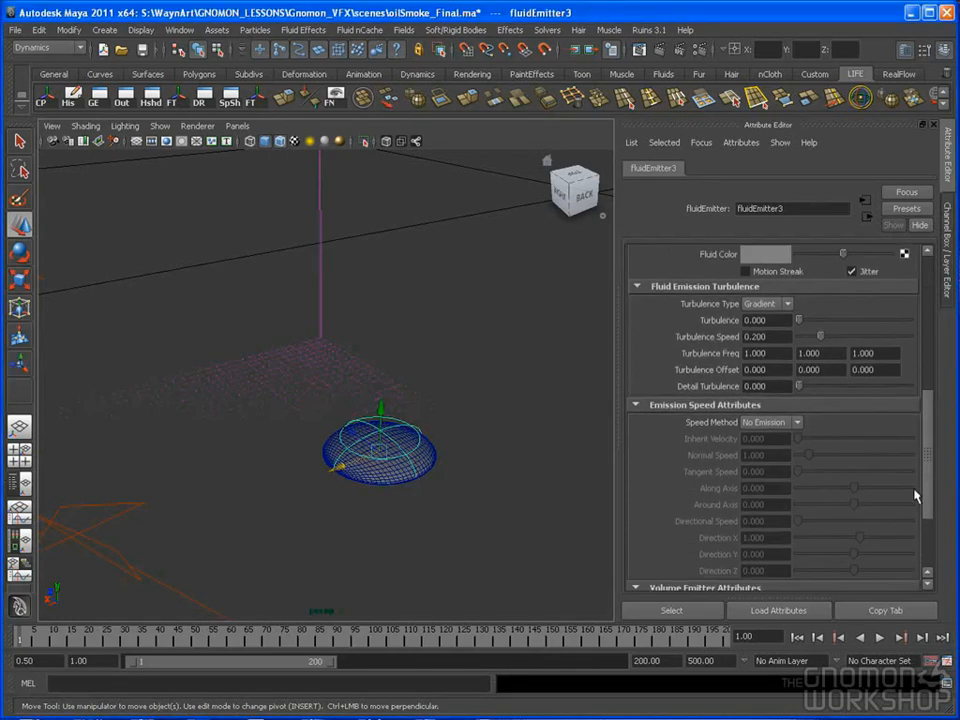
scroll(908, 510, up, 8)
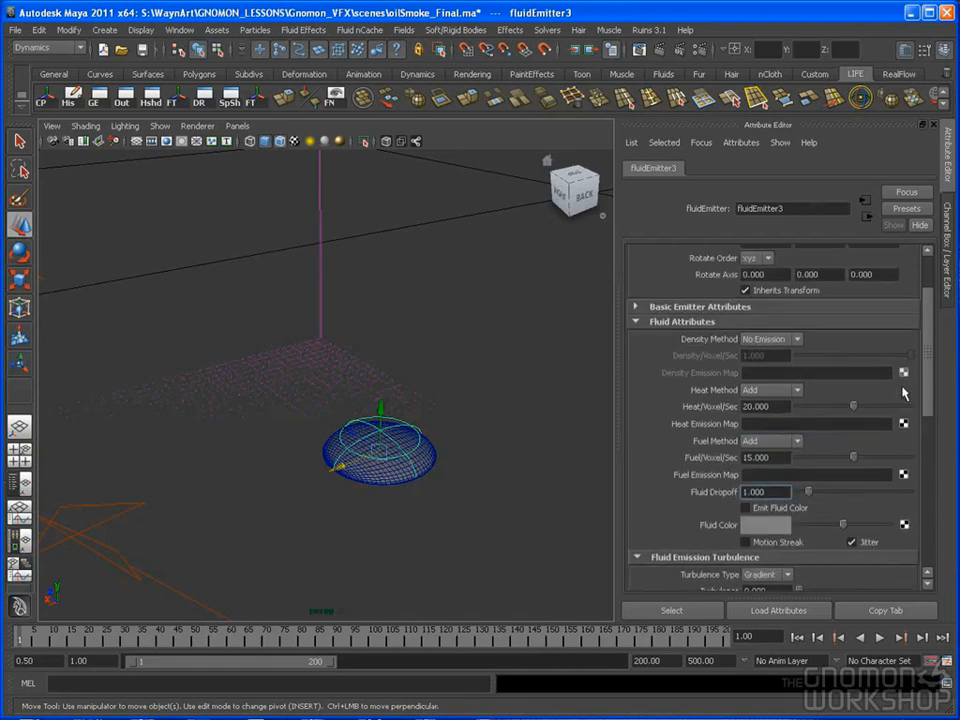
click(755, 367)
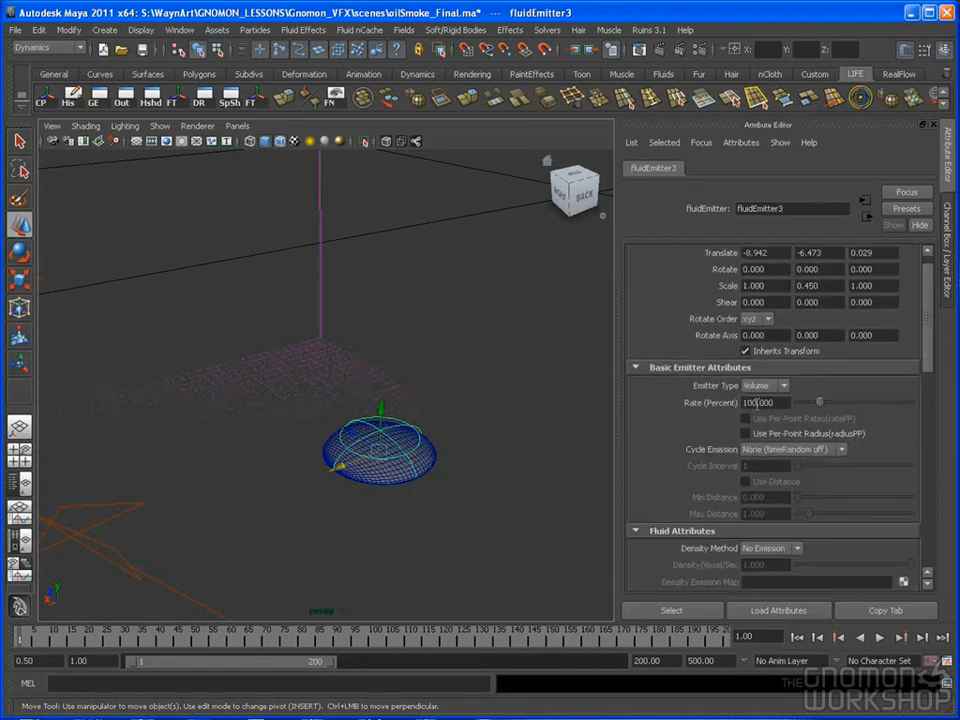
click(945, 253)
Step: Select the fluid container and review its dynamic simulation, turbulence, temperature and fuel attributes
alt+drag(641, 386, 600, 380)
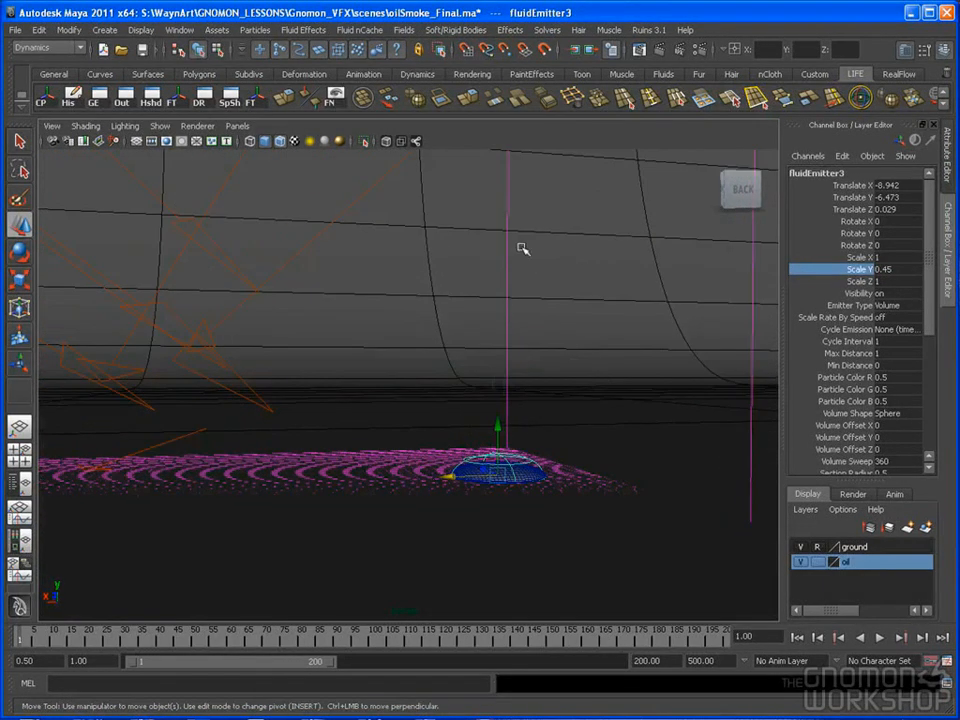
key(Up)
key(ctrl+a)
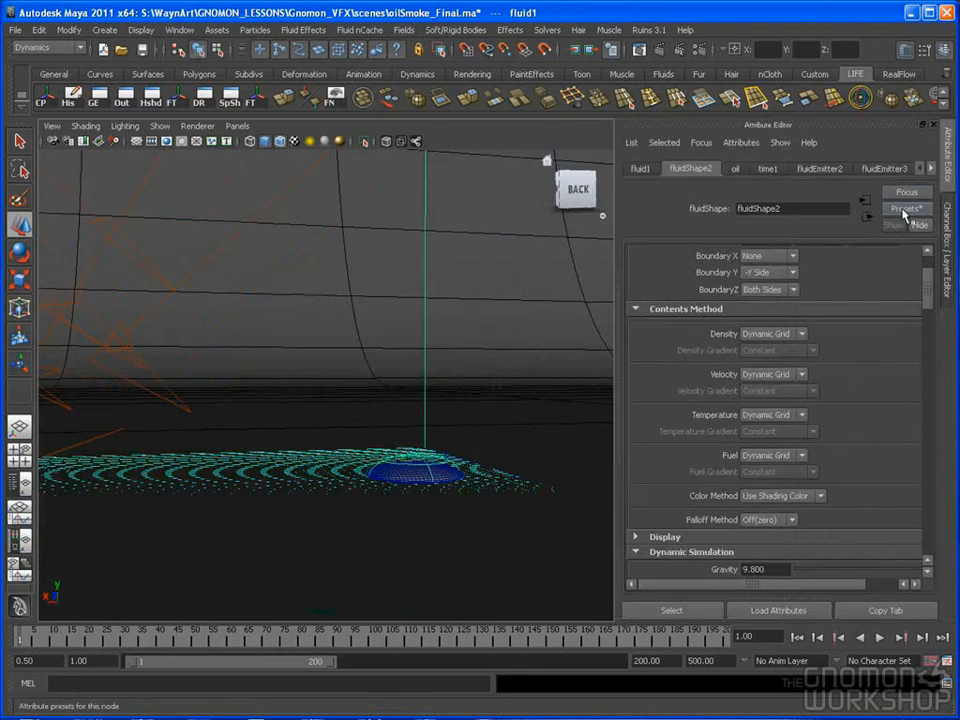
scroll(820, 325, down, 10)
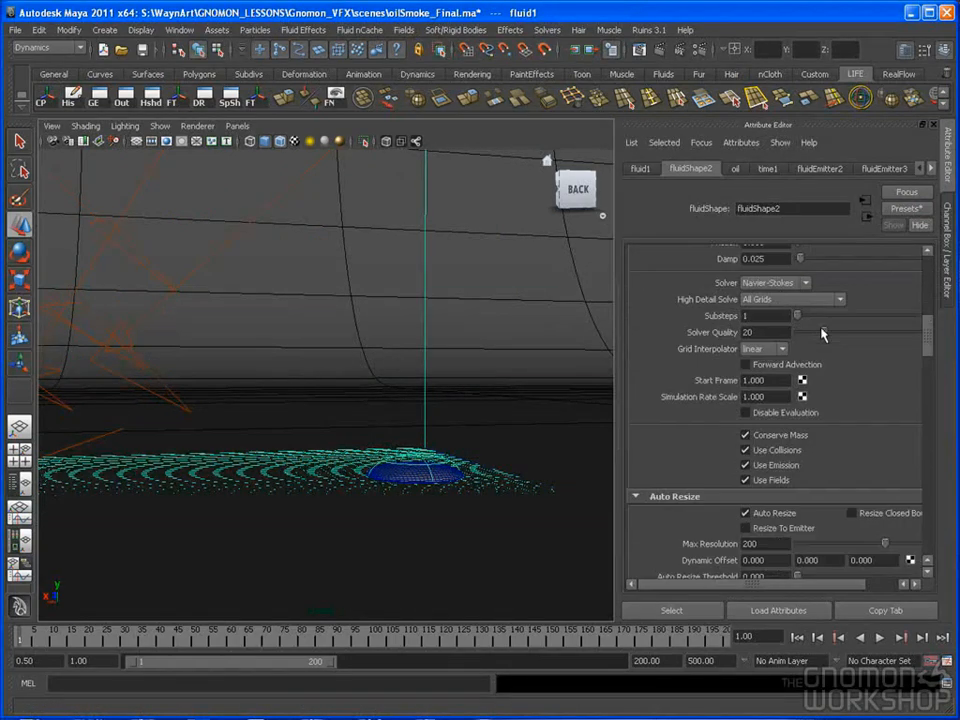
scroll(820, 333, down, 8)
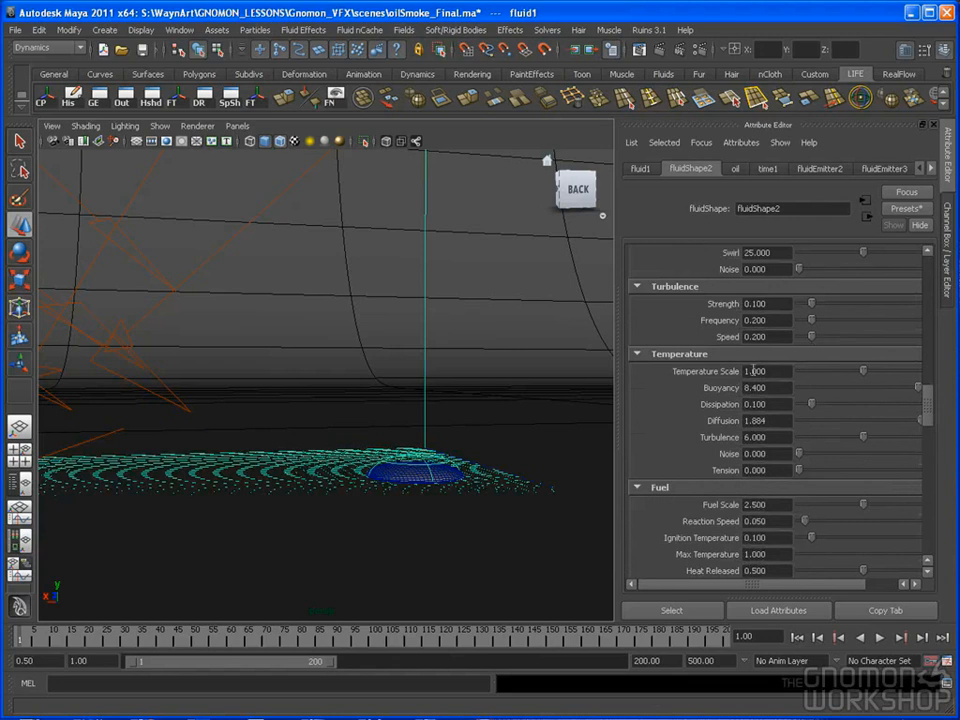
Step: Play the fluid simulation from frame 1 to frame 37, watching the fire and smoke rise from the oil disc
alt+drag(268, 448, 410, 503)
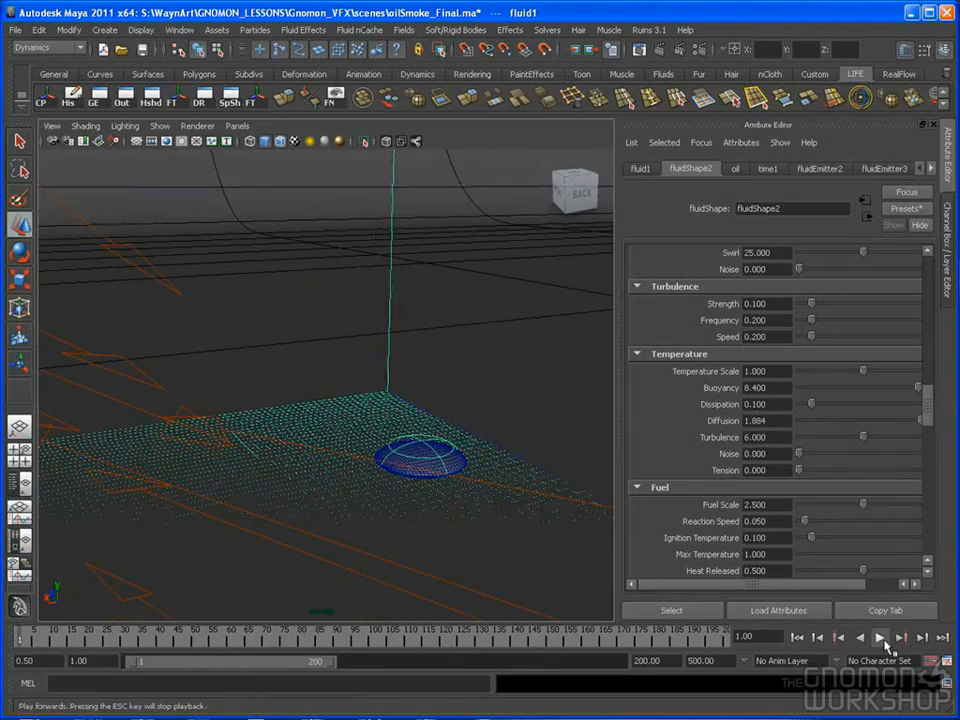
click(880, 637)
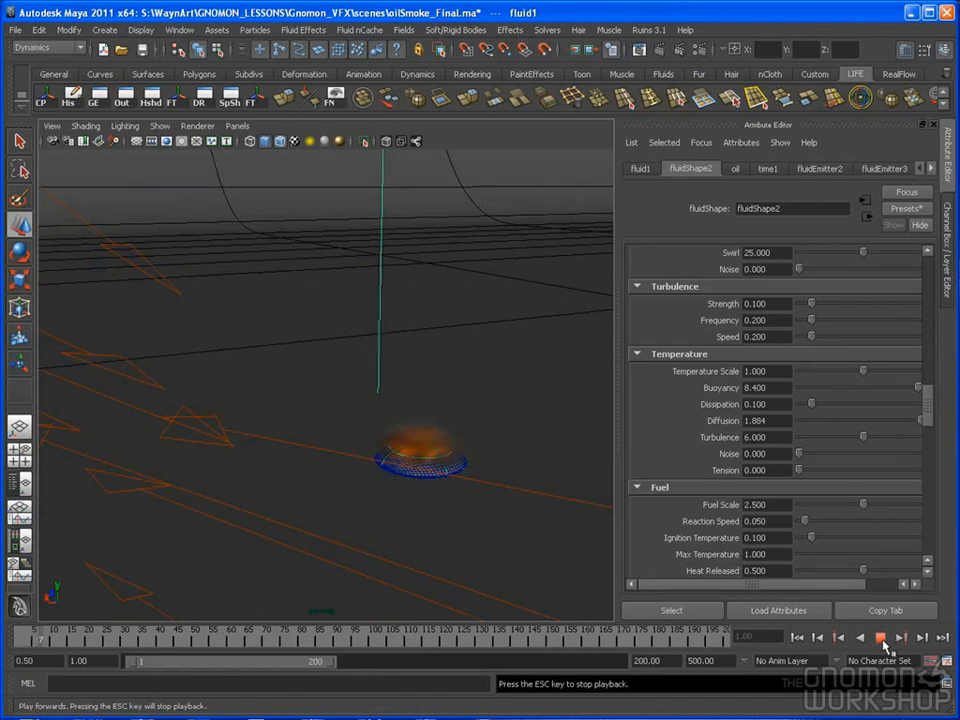
click(880, 637)
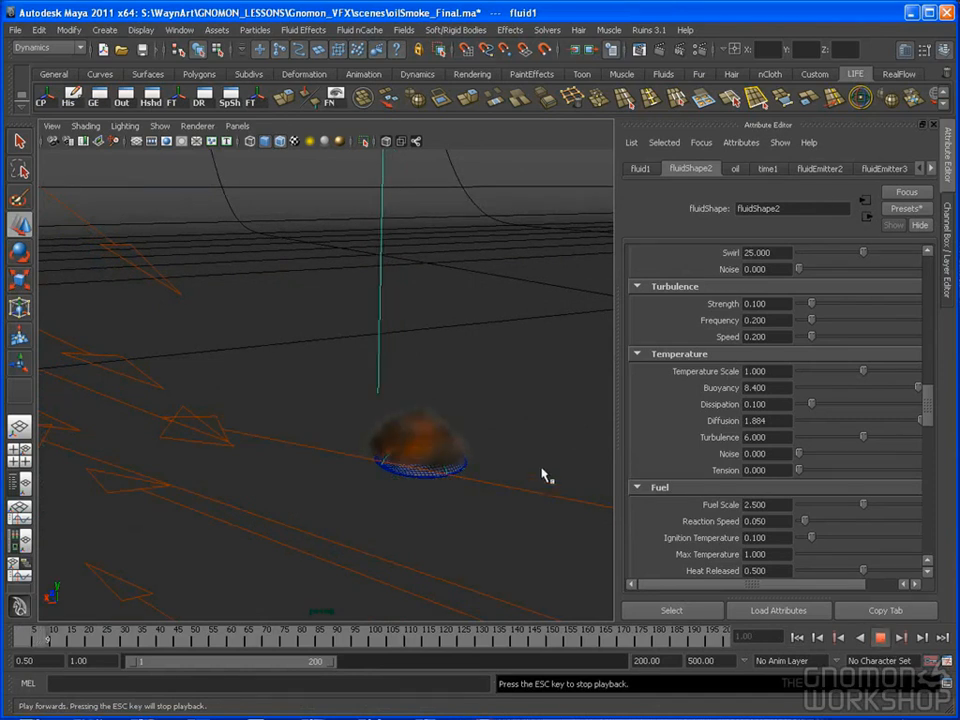
mouse_move(364, 465)
mouse_down()
mouse_move(317, 454)
mouse_move(378, 482)
mouse_move(362, 484)
mouse_up()
click(880, 637)
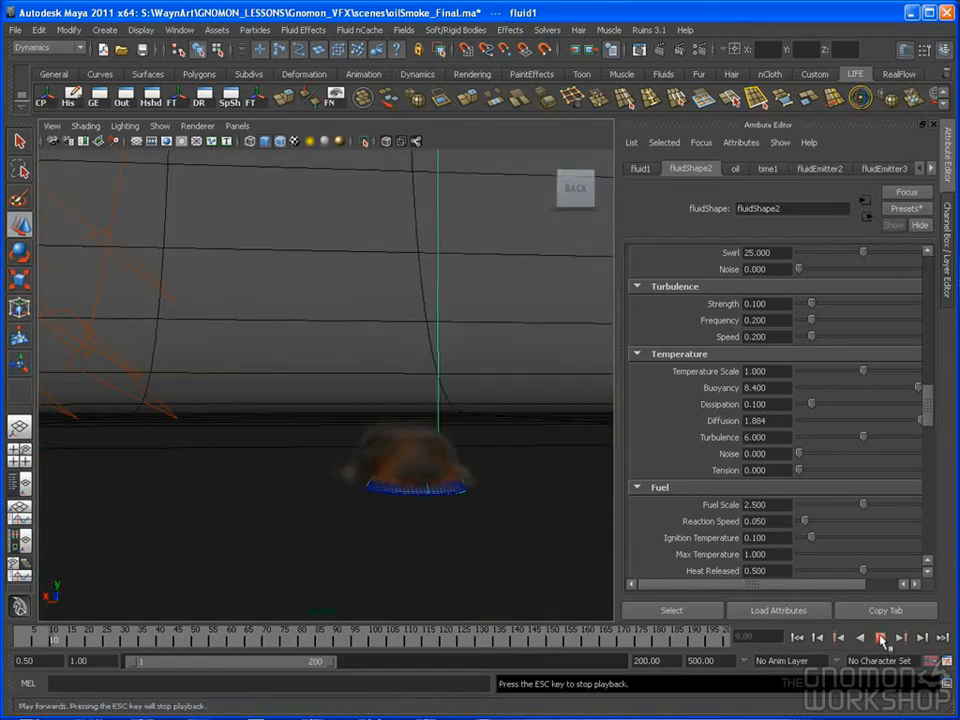
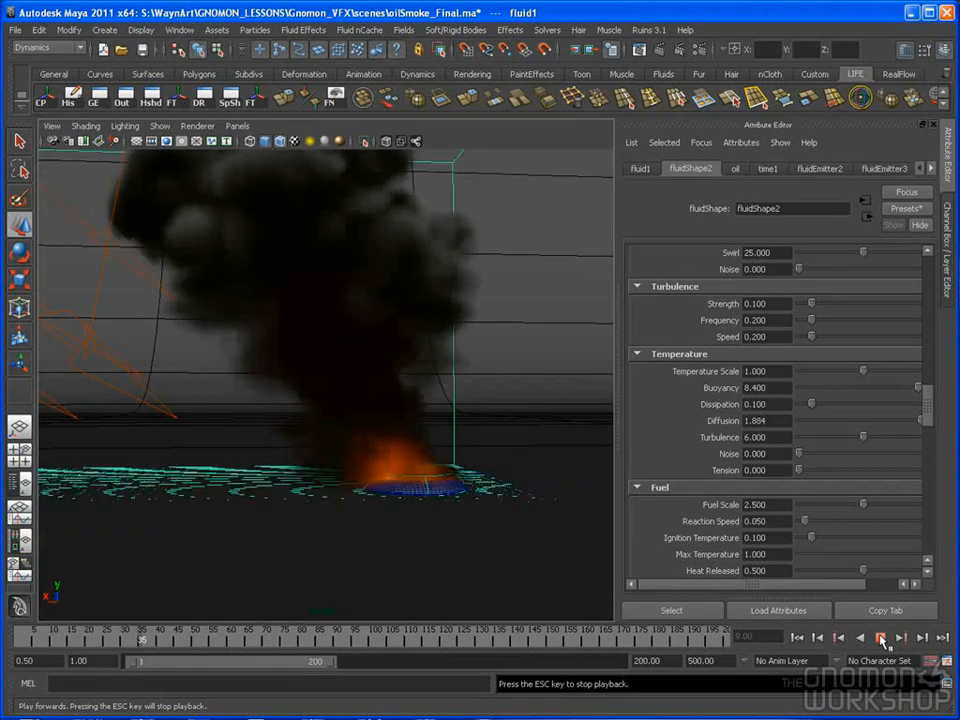
click(880, 637)
Step: Set the fluid's Auto Resize Threshold to 0.001 and restart the simulation from frame 1
alt+middle_drag(467, 450, 416, 416)
alt+drag(403, 399, 618, 347)
alt+drag(514, 450, 470, 470)
drag(933, 407, 921, 497)
scroll(800, 490, up, 6)
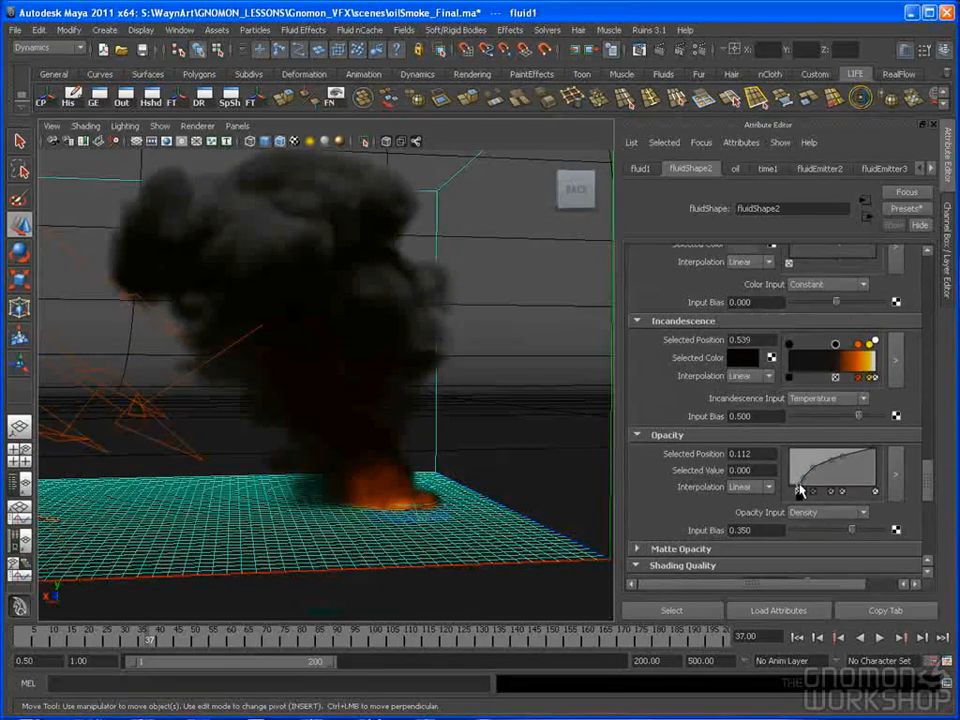
mouse_move(924, 471)
mouse_down()
mouse_move(928, 327)
mouse_move(929, 366)
mouse_up()
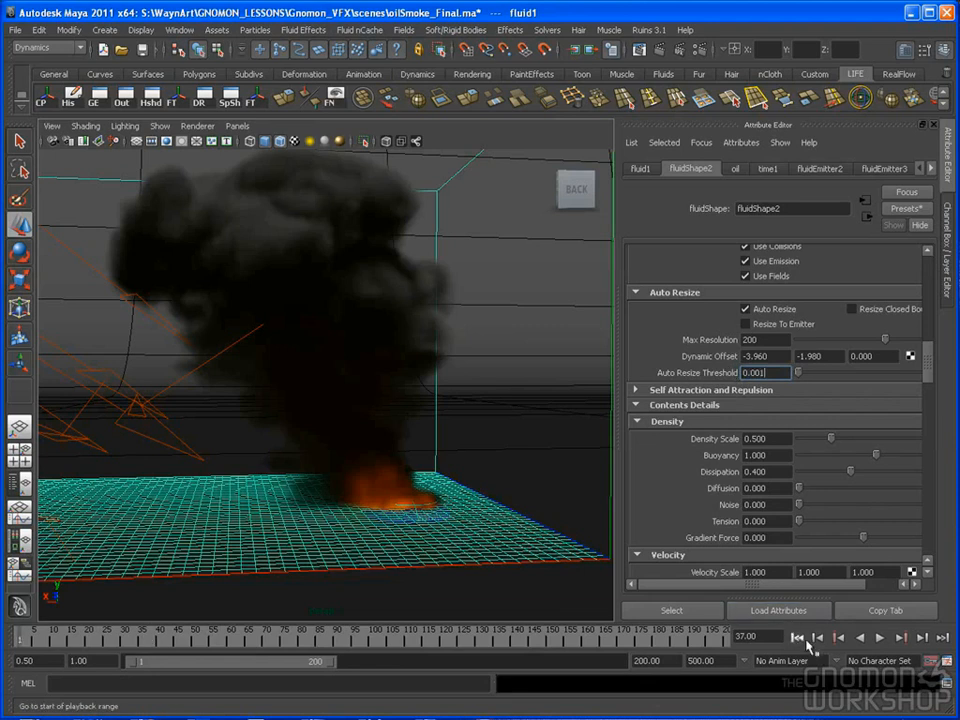
click(797, 637)
click(880, 637)
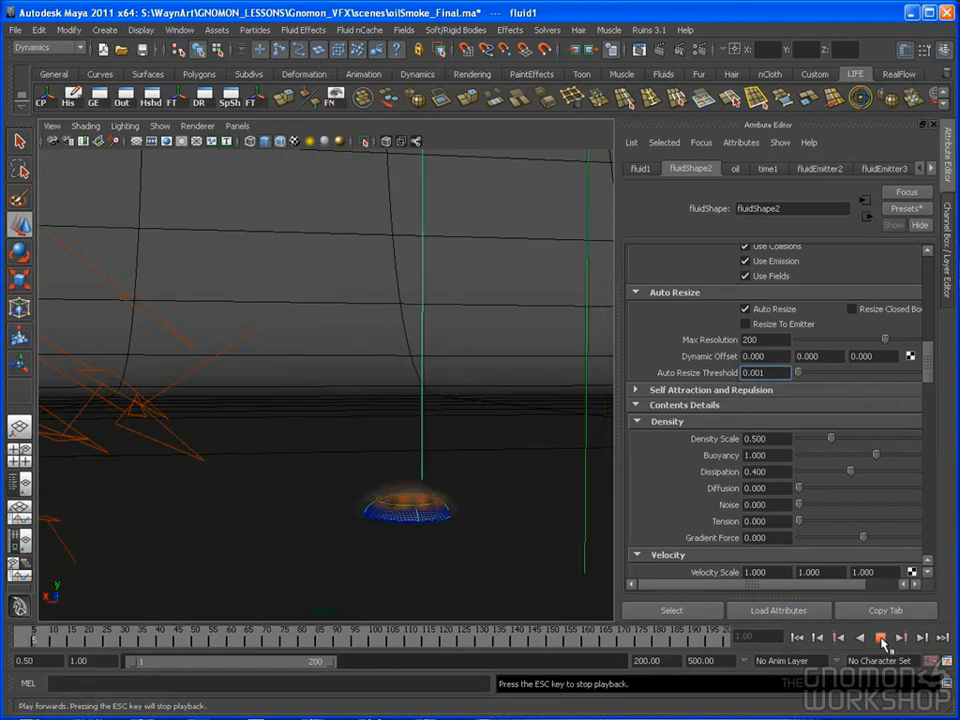
click(881, 640)
Step: Set the fluid's Boundary Y to Both Sides and replay the simulation from frame 1 to frame 22
drag(928, 365, 933, 287)
click(767, 325)
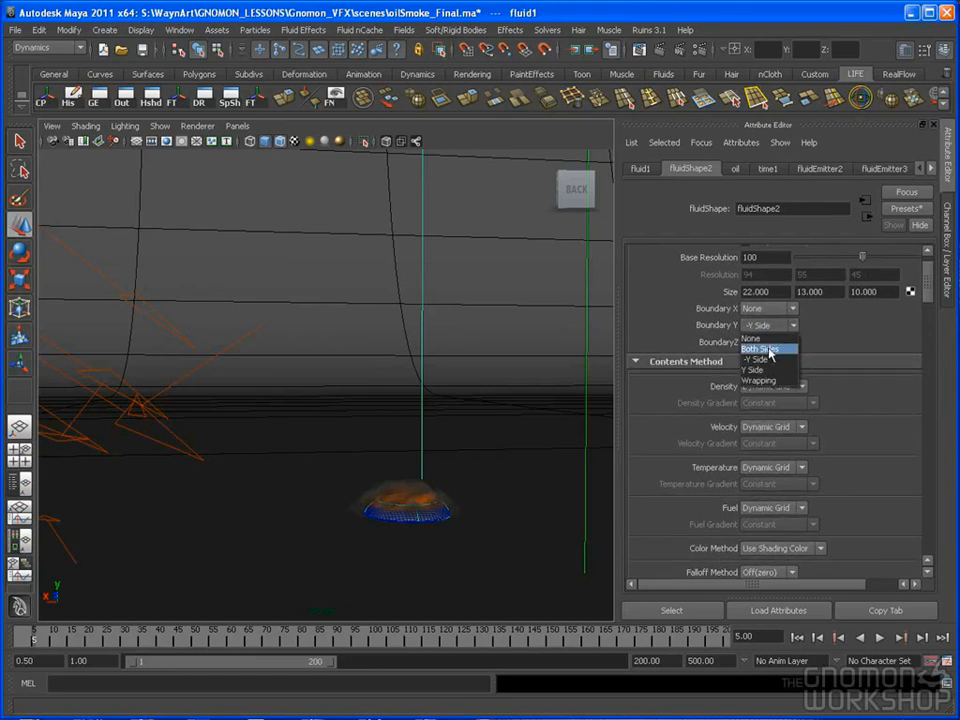
click(770, 349)
click(796, 637)
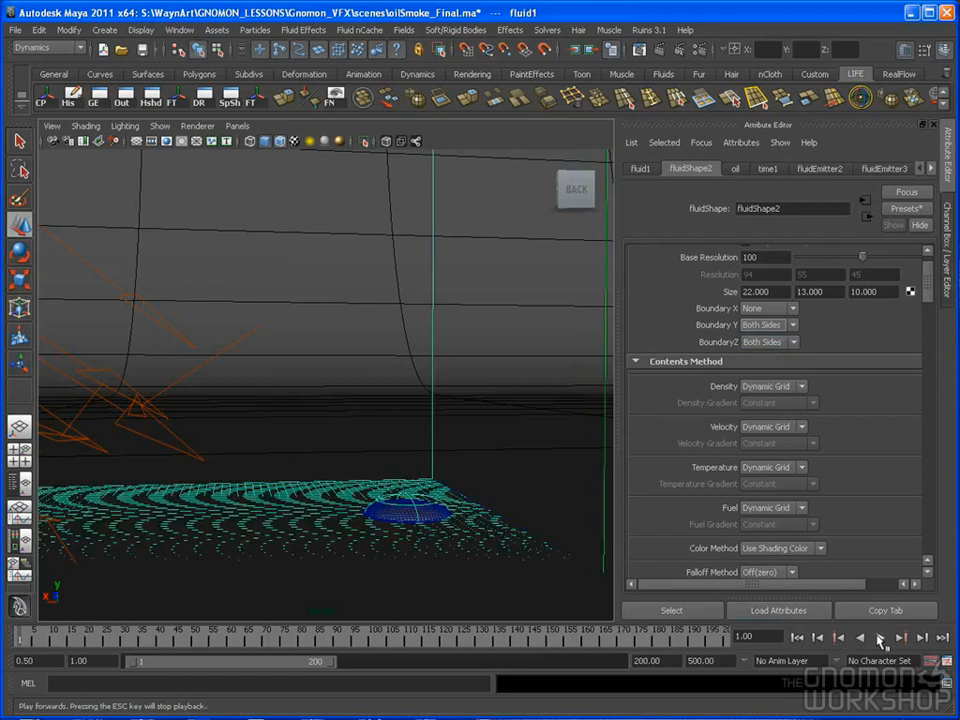
click(880, 638)
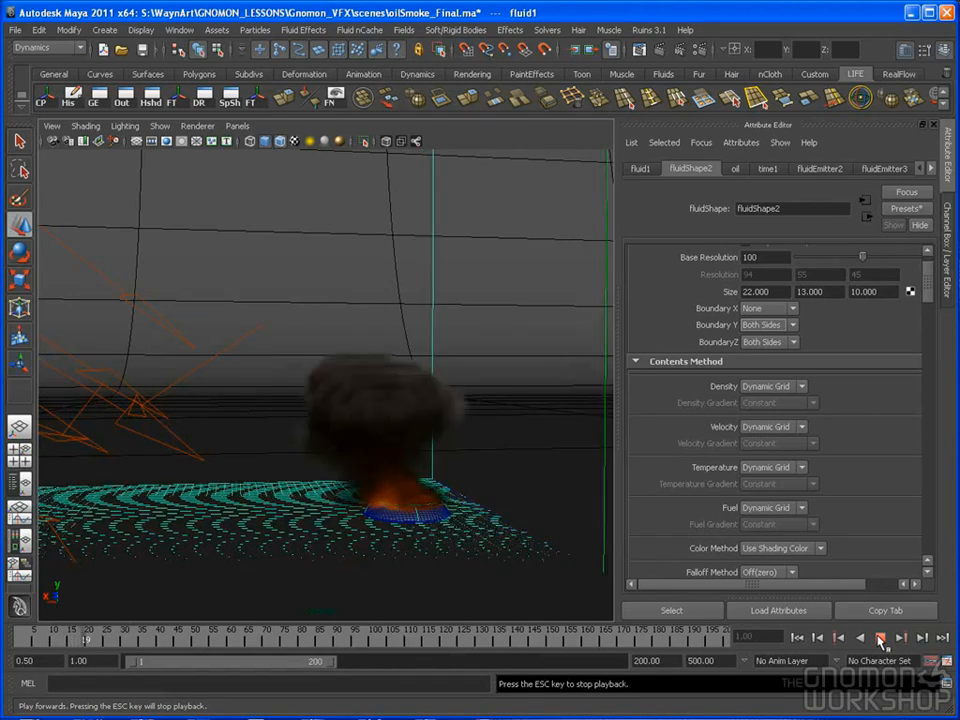
click(880, 641)
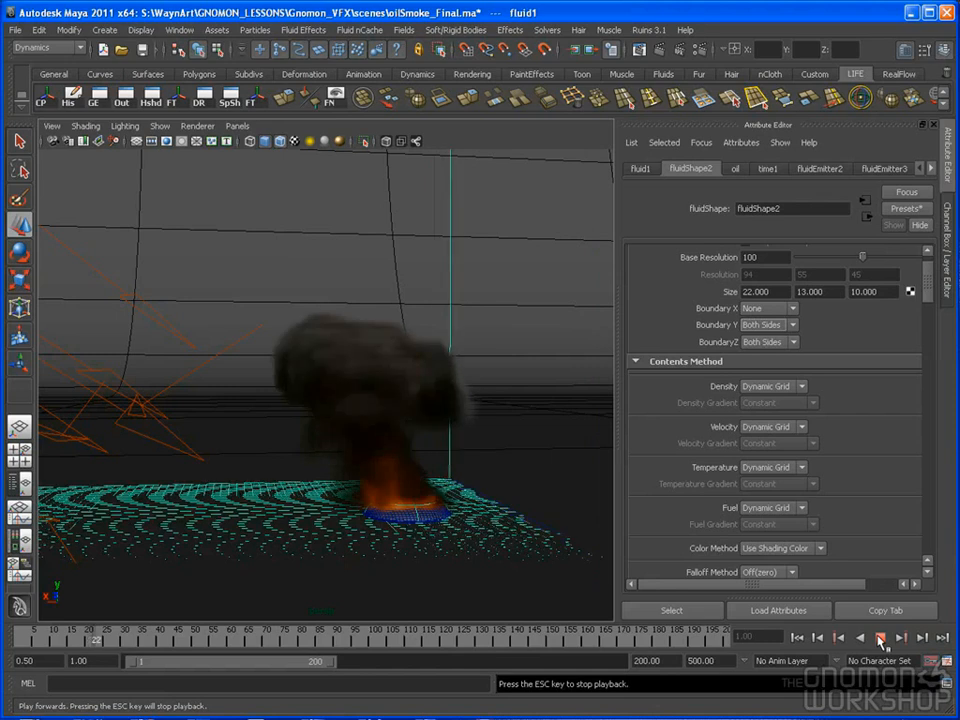
Step: Look through another scene camera in the enlarged viewport and continue the simulation from frame 22 to frame 46
alt+drag(407, 354, 401, 347)
click(237, 126)
mouse_move(330, 141)
click(424, 157)
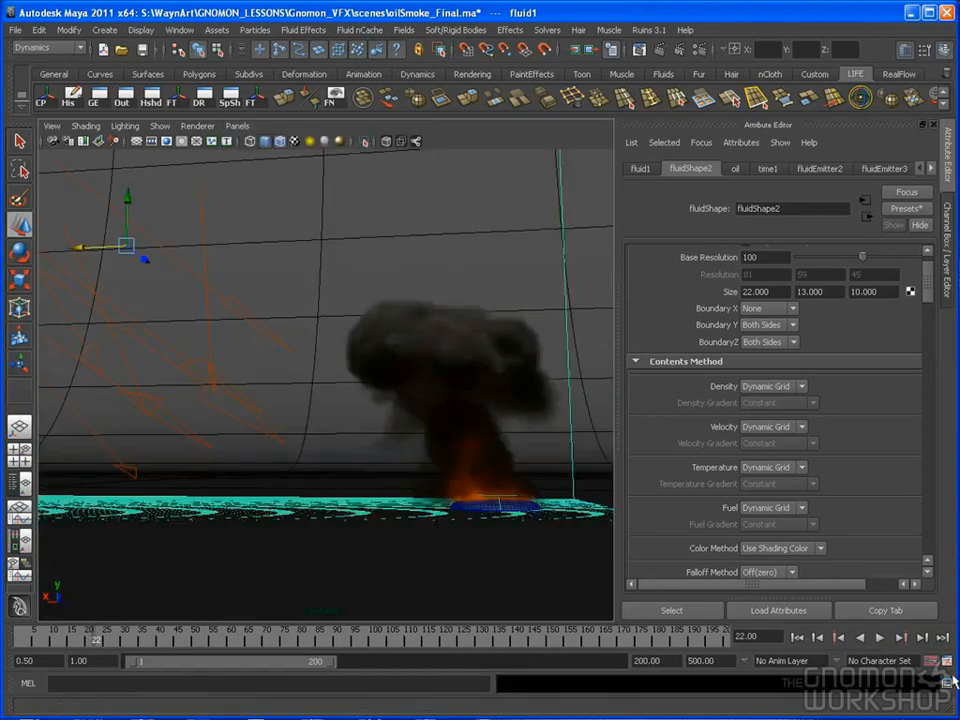
click(948, 289)
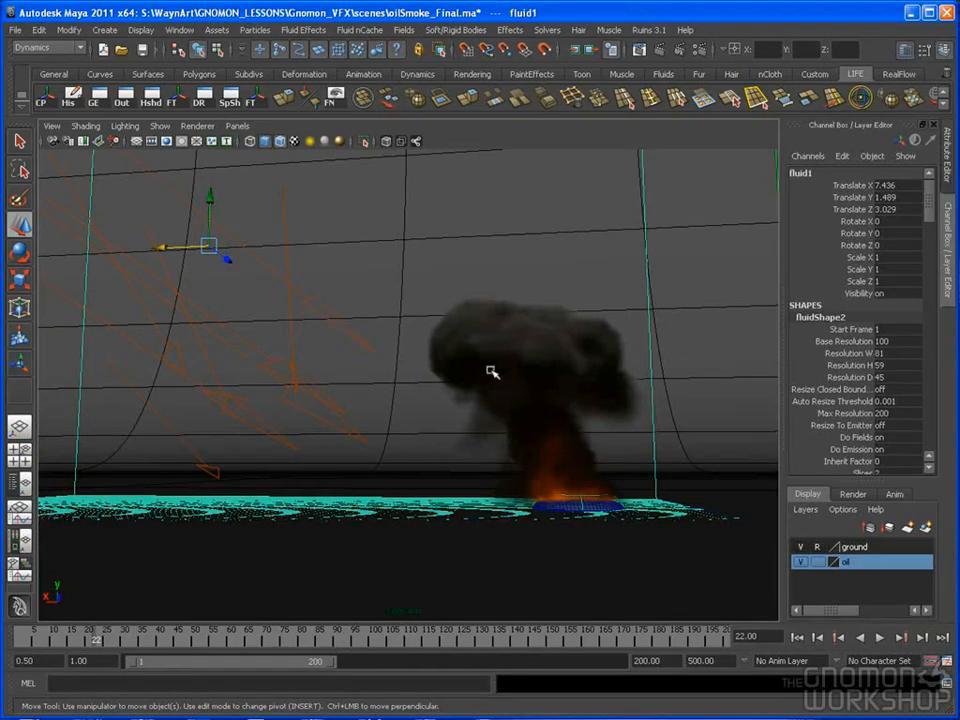
key(space)
key(space)
click(880, 638)
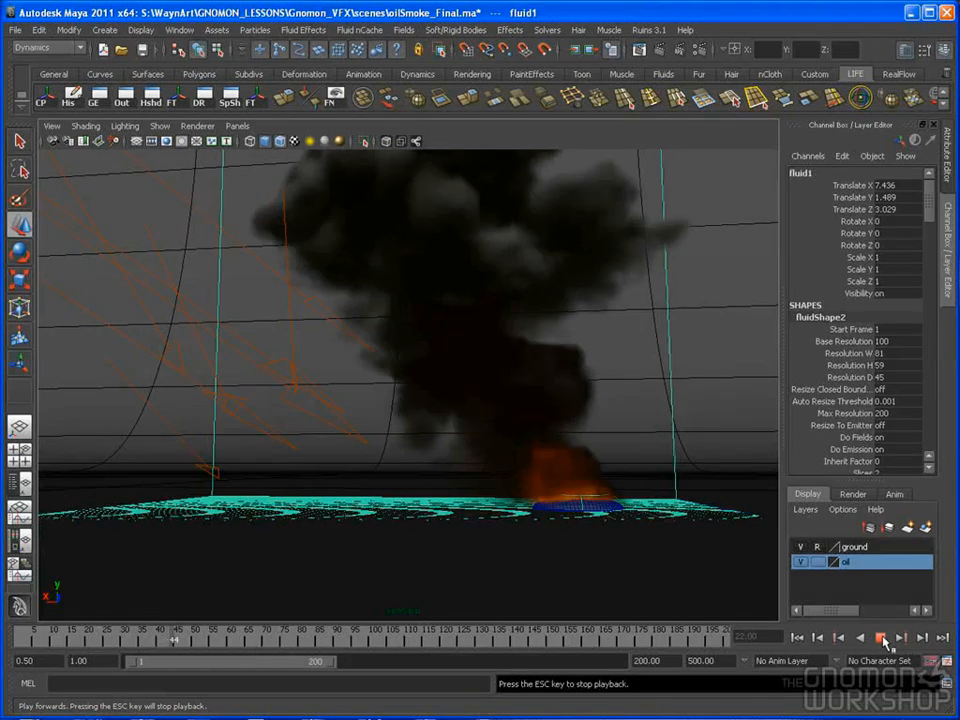
click(884, 638)
key(w)
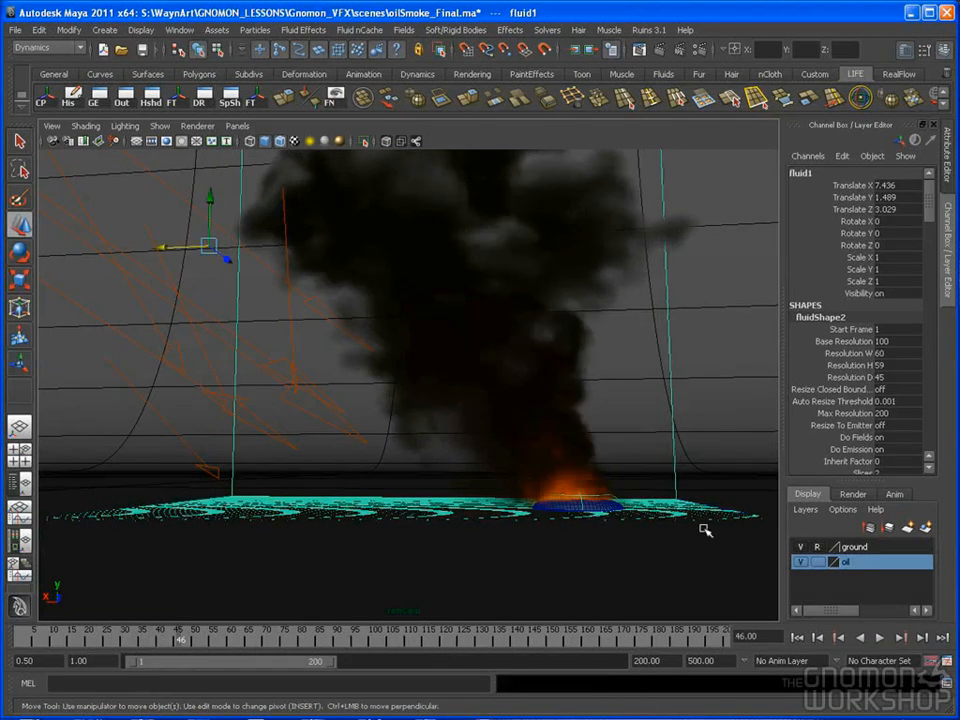
Step: Return to the perspective view and examine the smoke plume and its container from several angles and distances
key(space)
drag(662, 478, 613, 422)
alt+right_drag(613, 422, 550, 505)
alt+drag(552, 508, 598, 497)
alt+right_drag(598, 497, 760, 323)
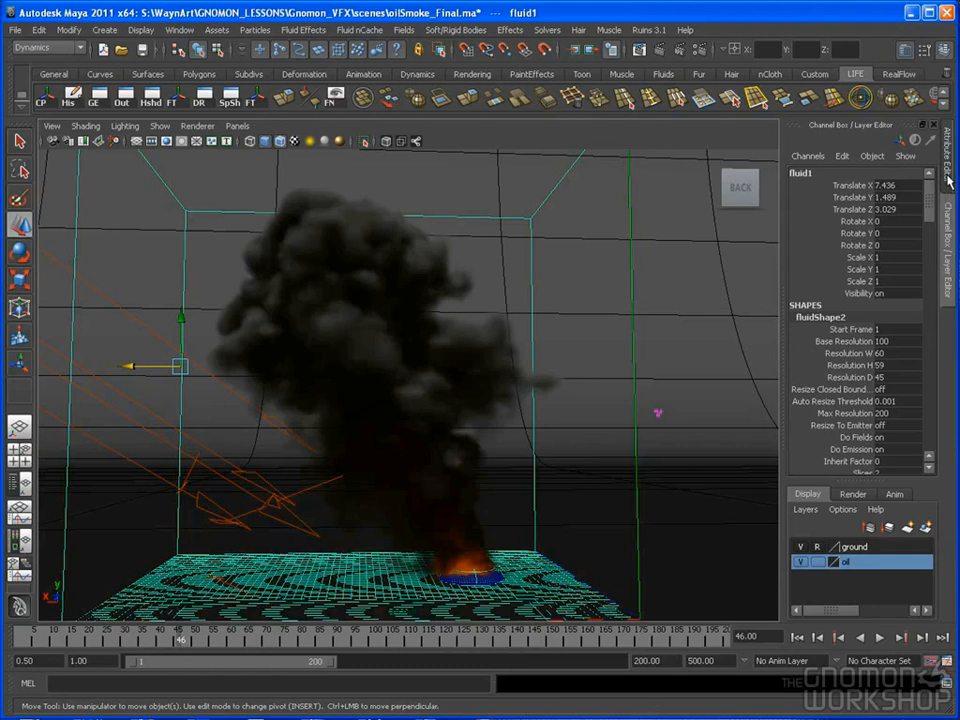
alt+drag(484, 510, 536, 467)
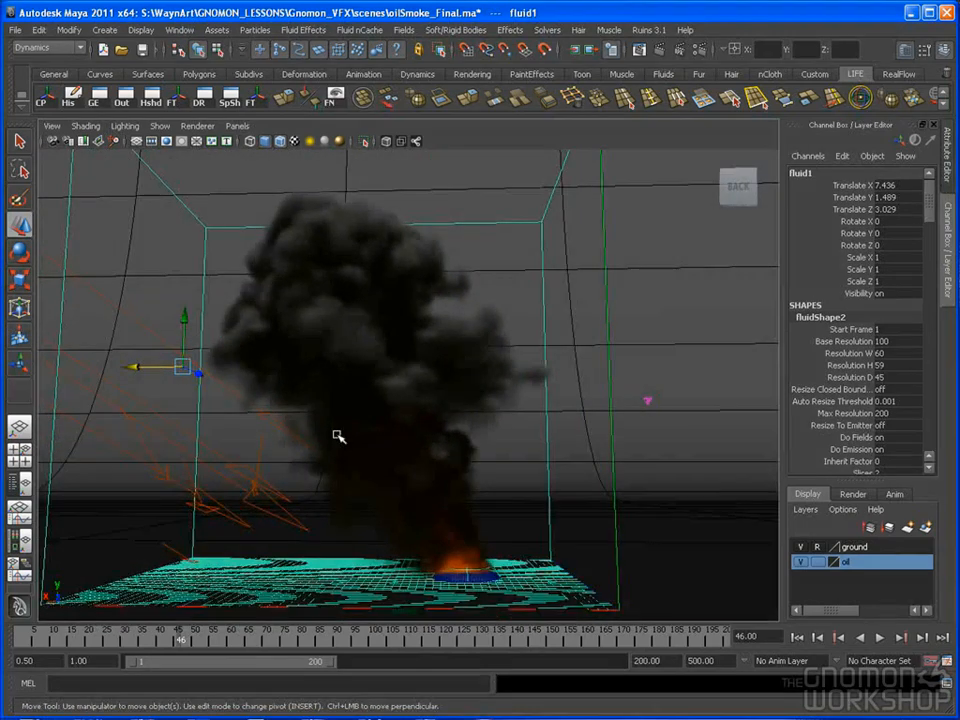
alt+drag(306, 467, 369, 514)
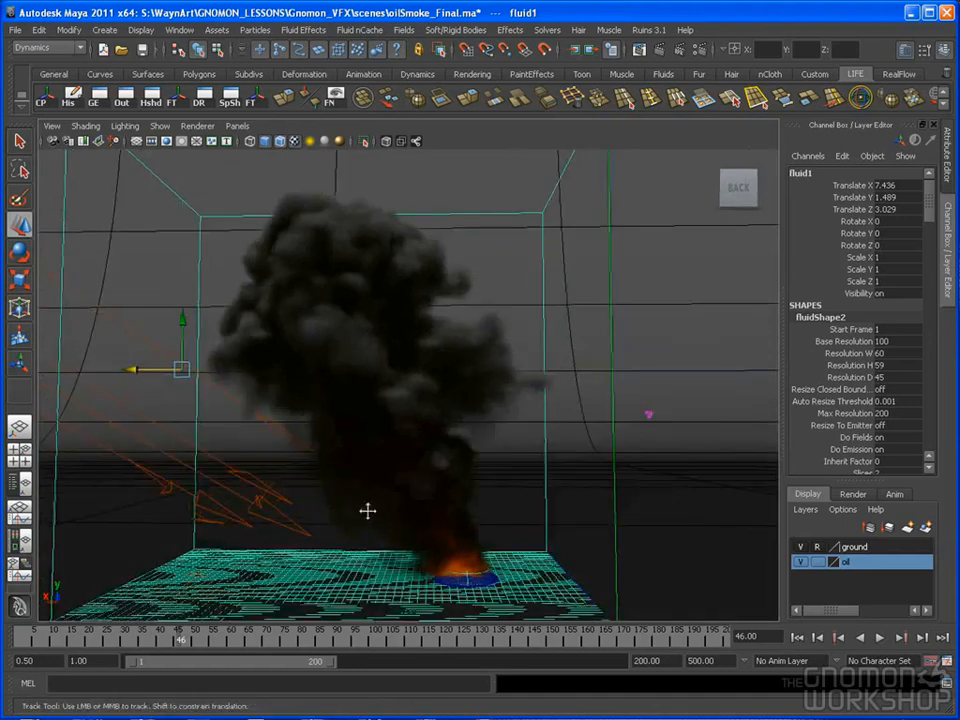
alt+right_drag(369, 514, 430, 513)
alt+drag(430, 513, 580, 480)
Step: Rewind the simulation to frame 1 and select the oil emitter mesh in a close view
click(797, 637)
alt+drag(700, 560, 616, 525)
key(ctrl+a)
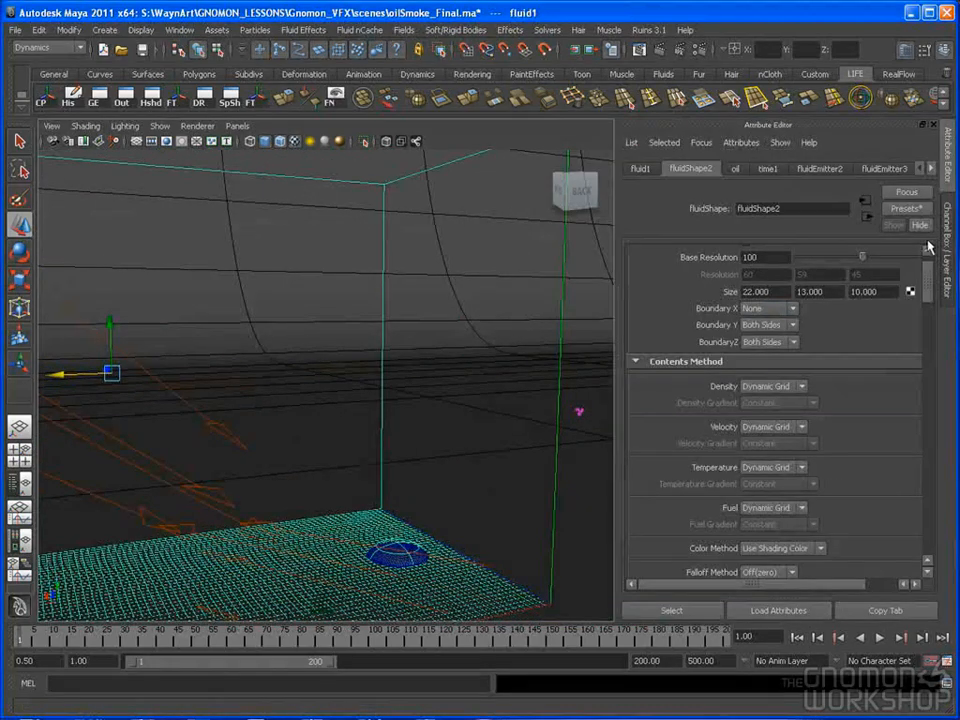
alt+drag(454, 332, 420, 440)
alt+right_drag(420, 440, 407, 381)
click(516, 403)
alt+drag(407, 381, 410, 418)
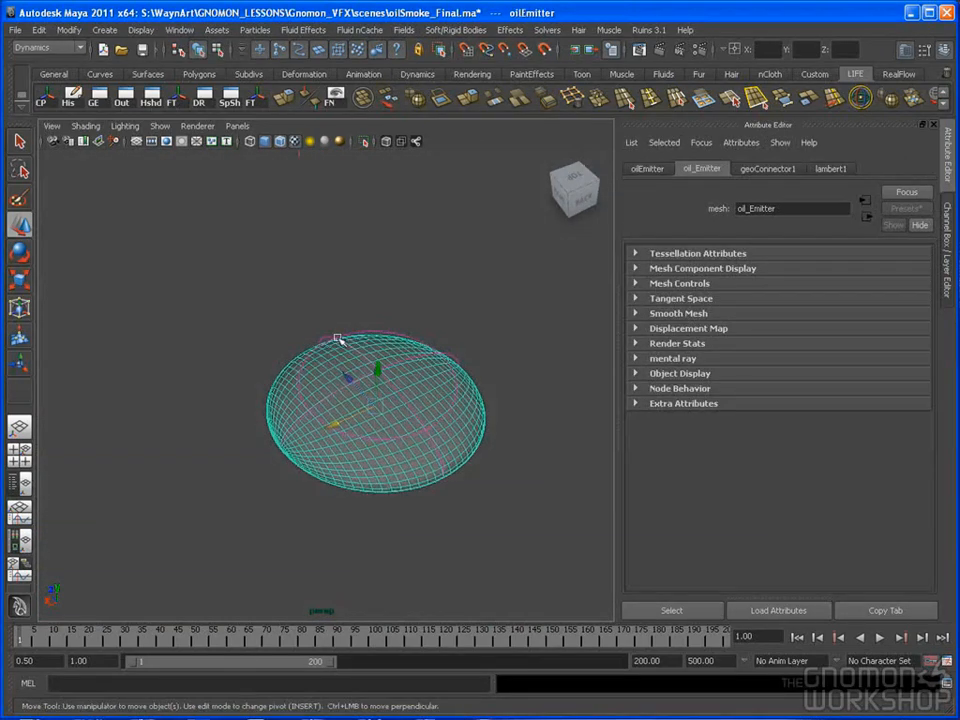
Step: Graph the oil emitter's material network in Hypershade and show the scene materials alongside the work area
click(151, 97)
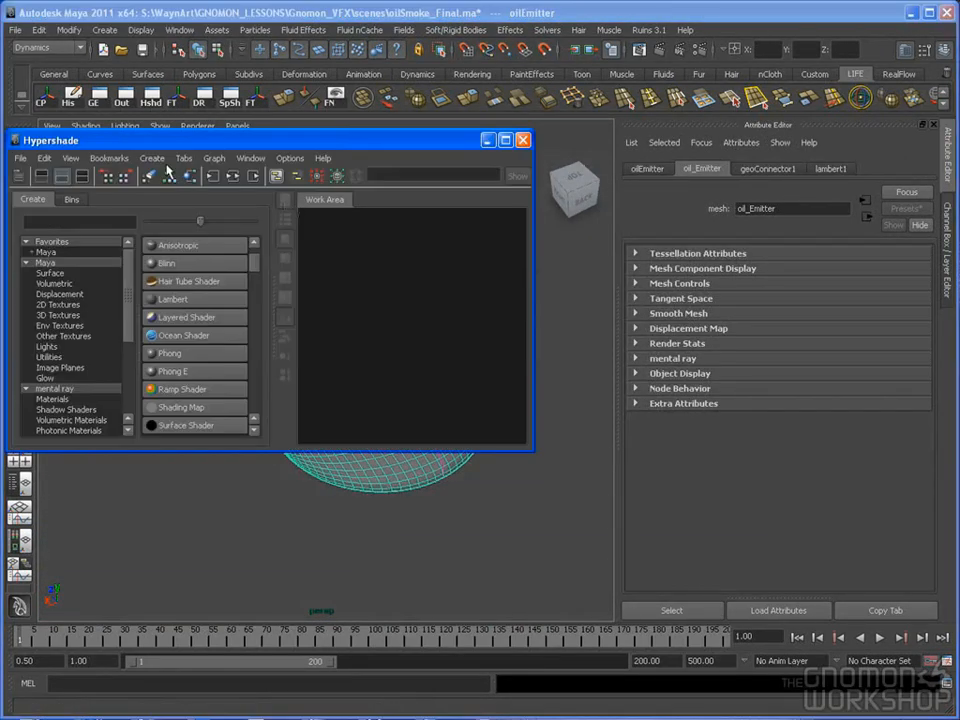
click(158, 160)
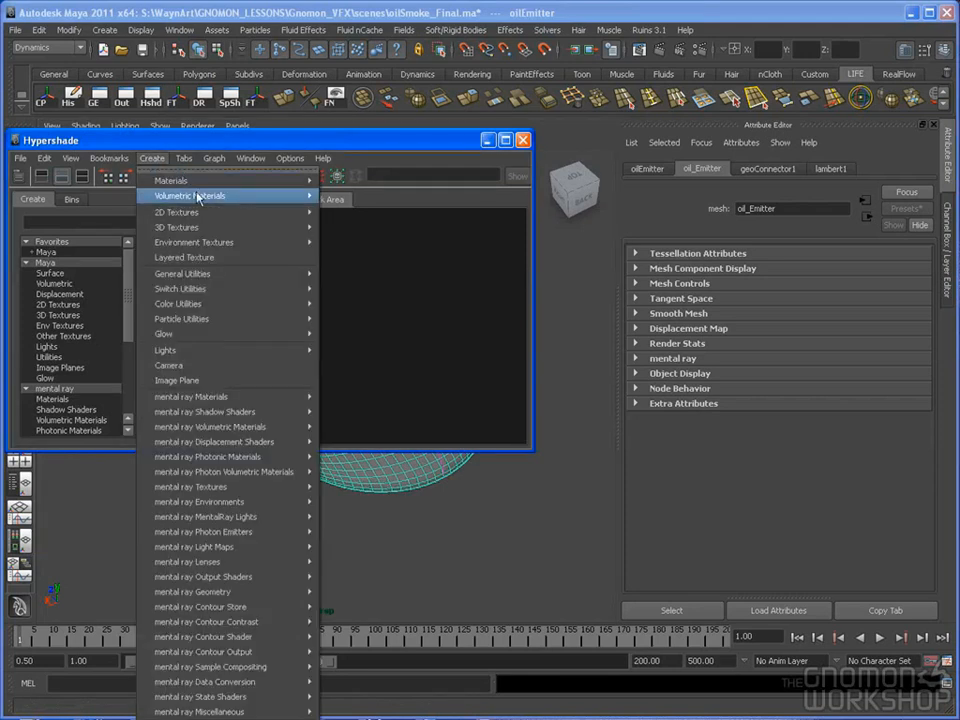
mouse_move(214, 158)
click(229, 183)
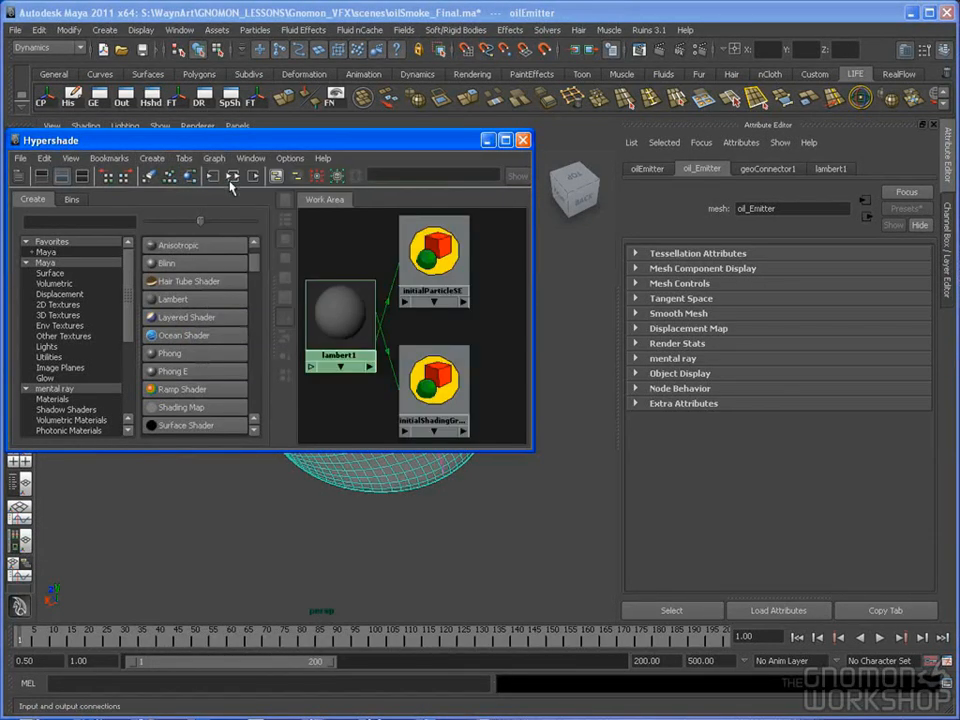
click(78, 178)
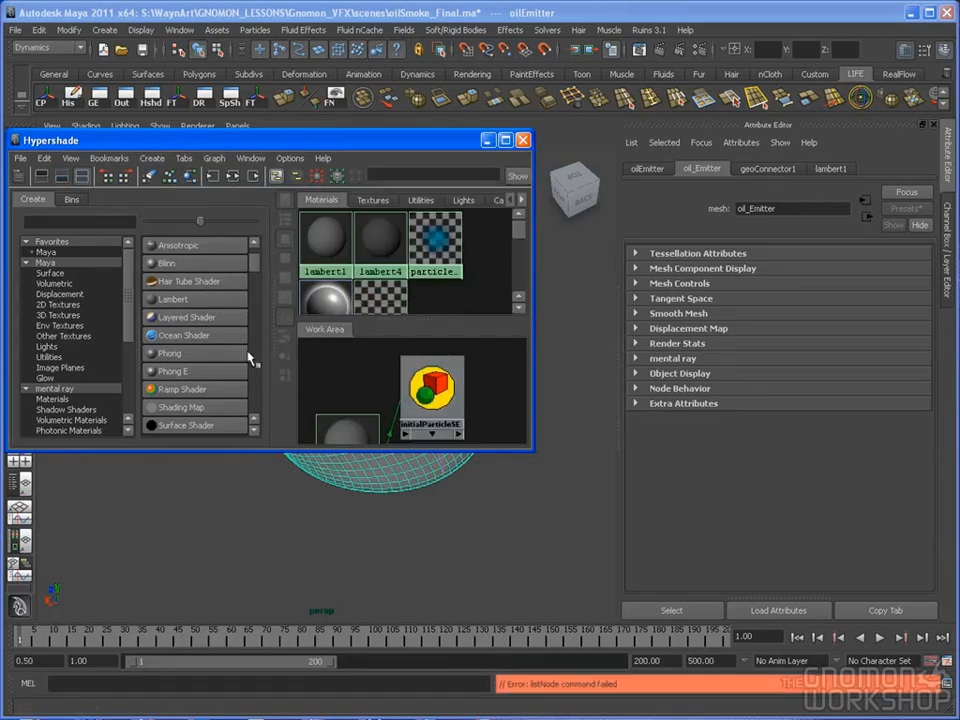
Step: Create a new Lambert material and assign it to the oil emitter mesh
click(172, 299)
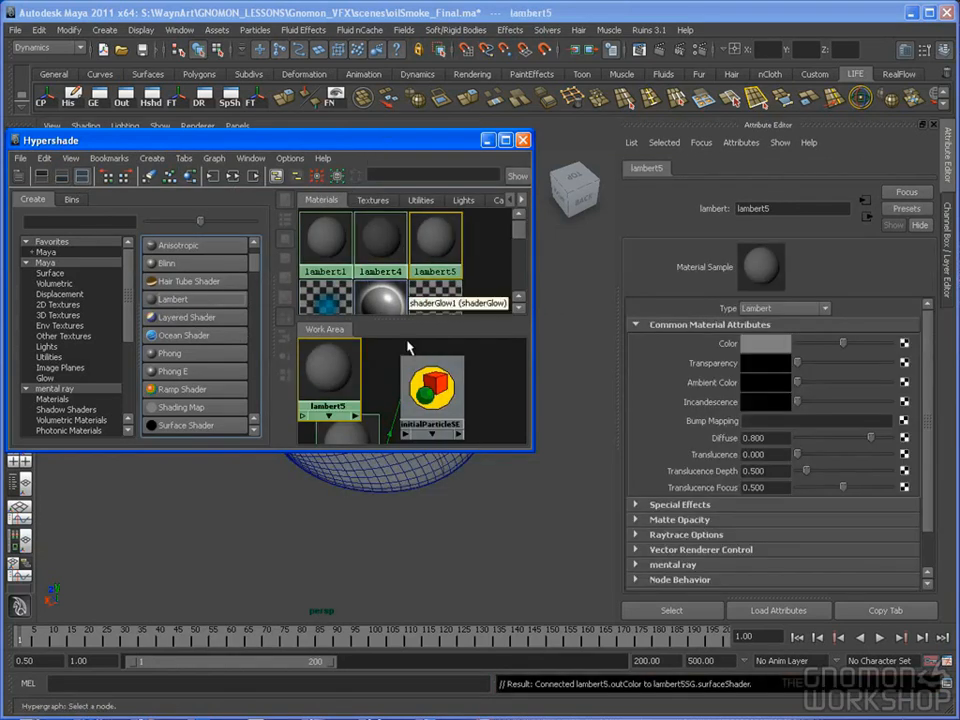
click(405, 465)
right_drag(325, 370, 336, 392)
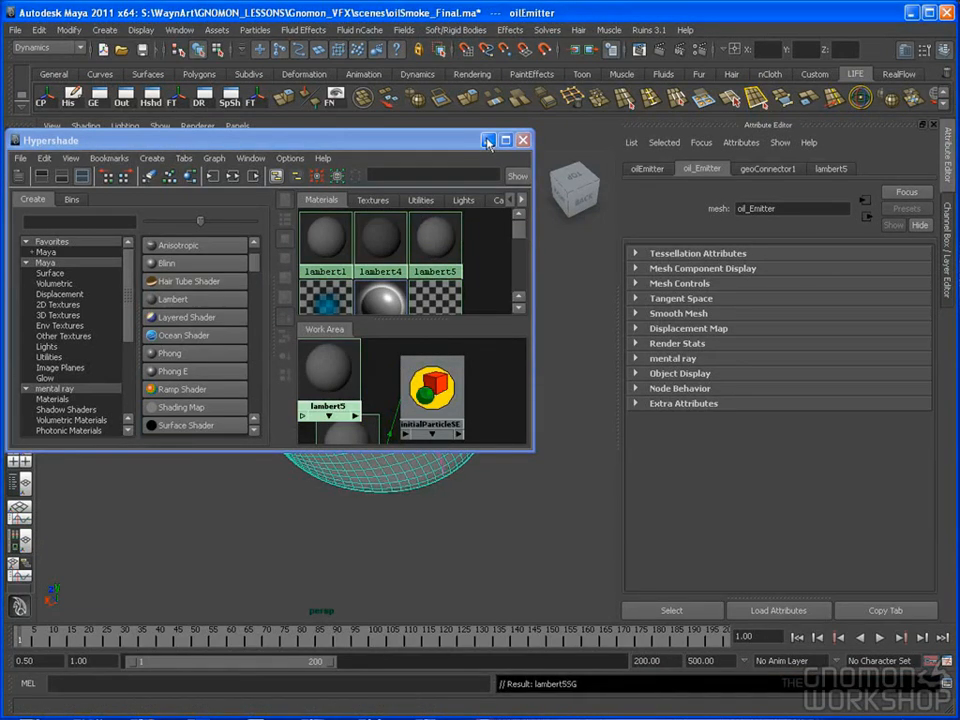
Step: Map a Noise texture to the new Lambert's Color and minimize Hypershade
click(435, 240)
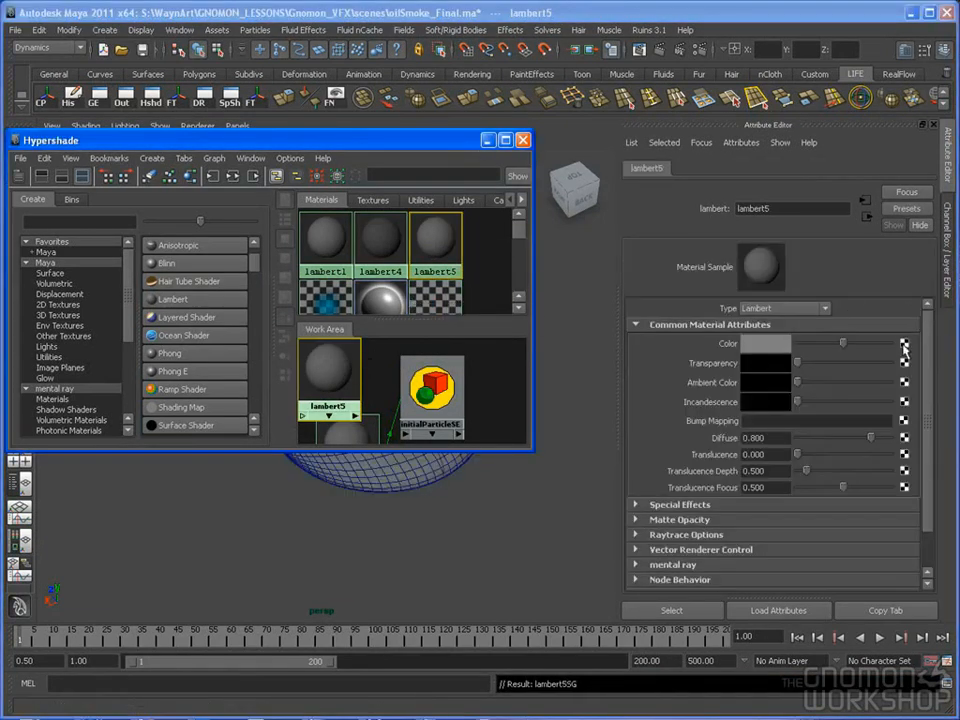
click(904, 345)
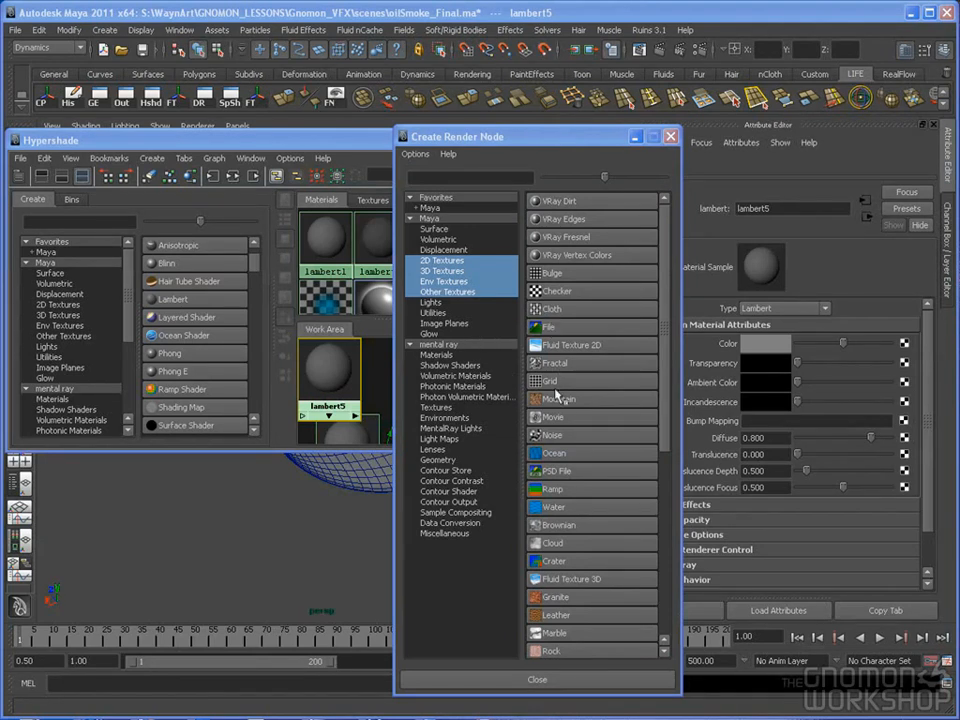
click(556, 437)
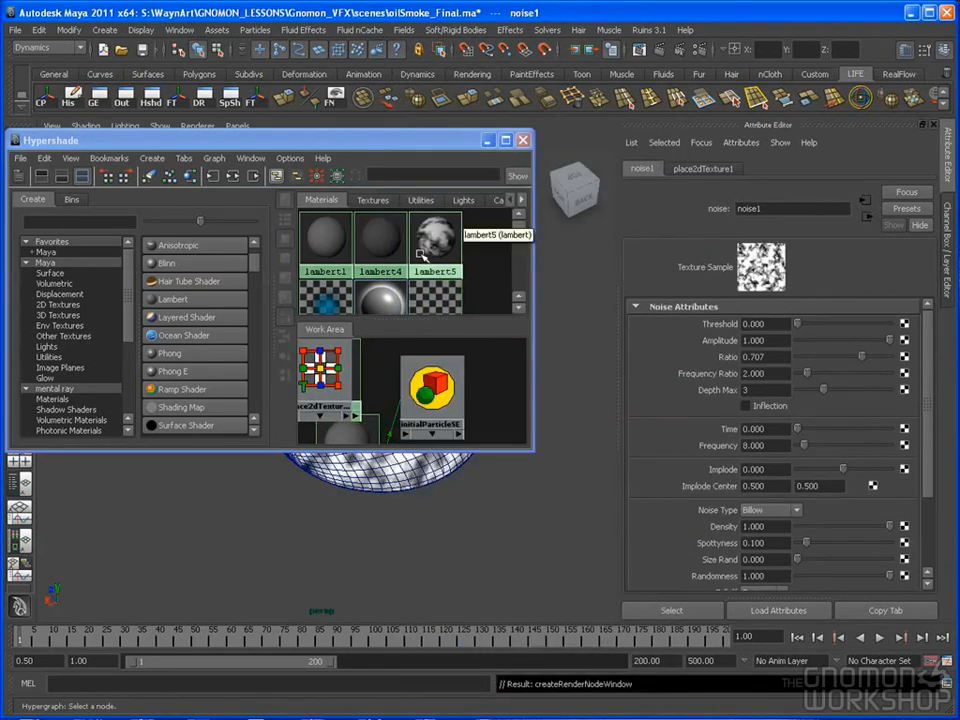
click(490, 142)
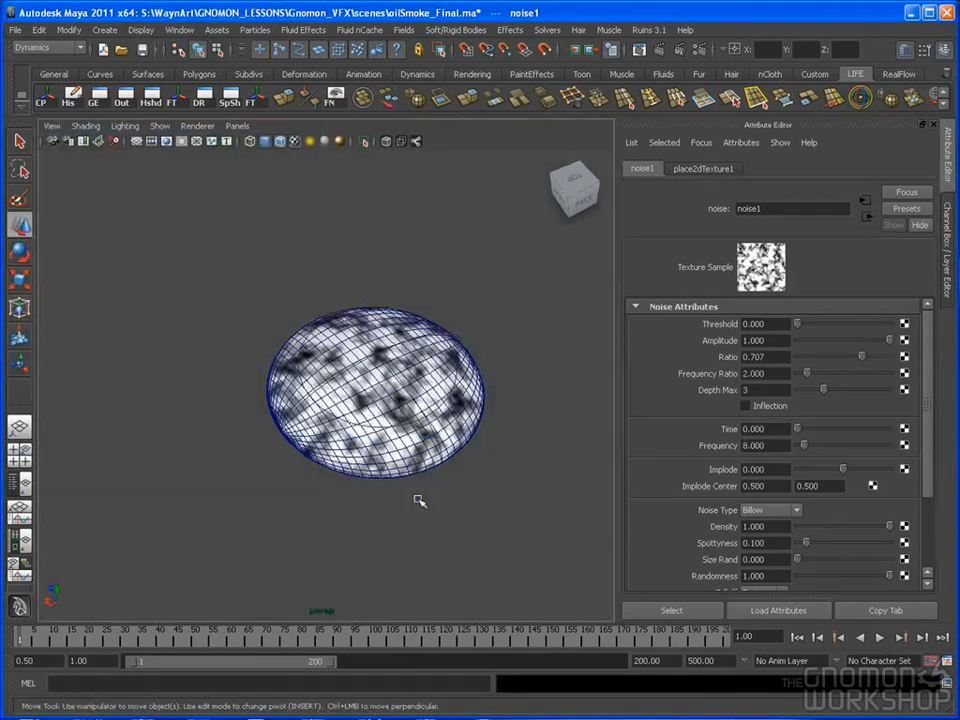
Step: Set the noise texture's Amplitude to 10, Ratio to 0.575 and Frequency Ratio to 3
scroll(413, 476, up, 2)
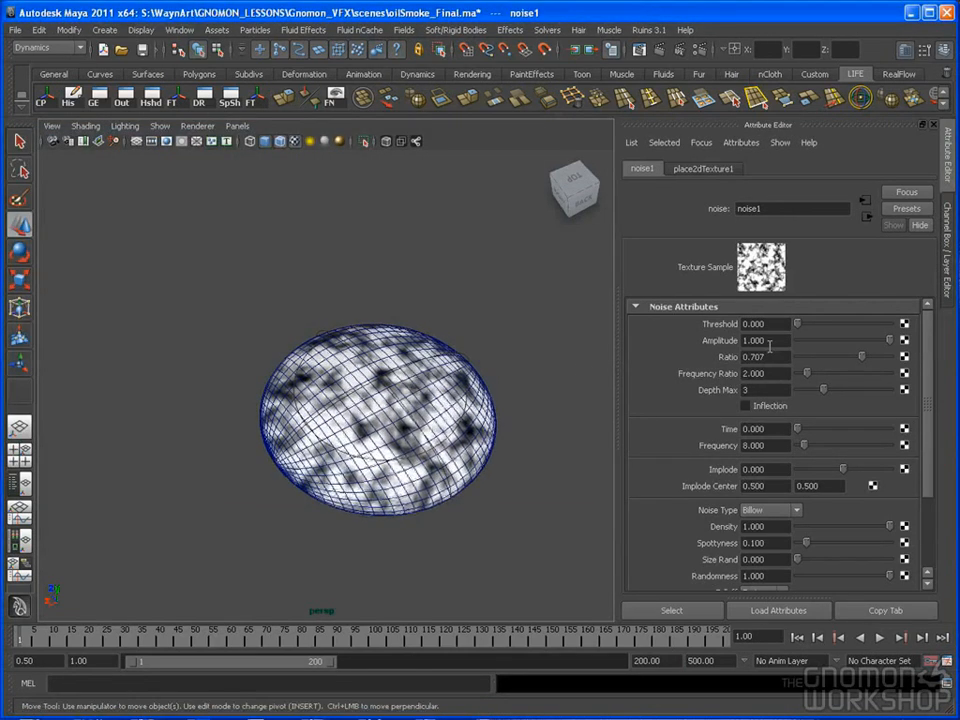
drag(766, 340, 743, 340)
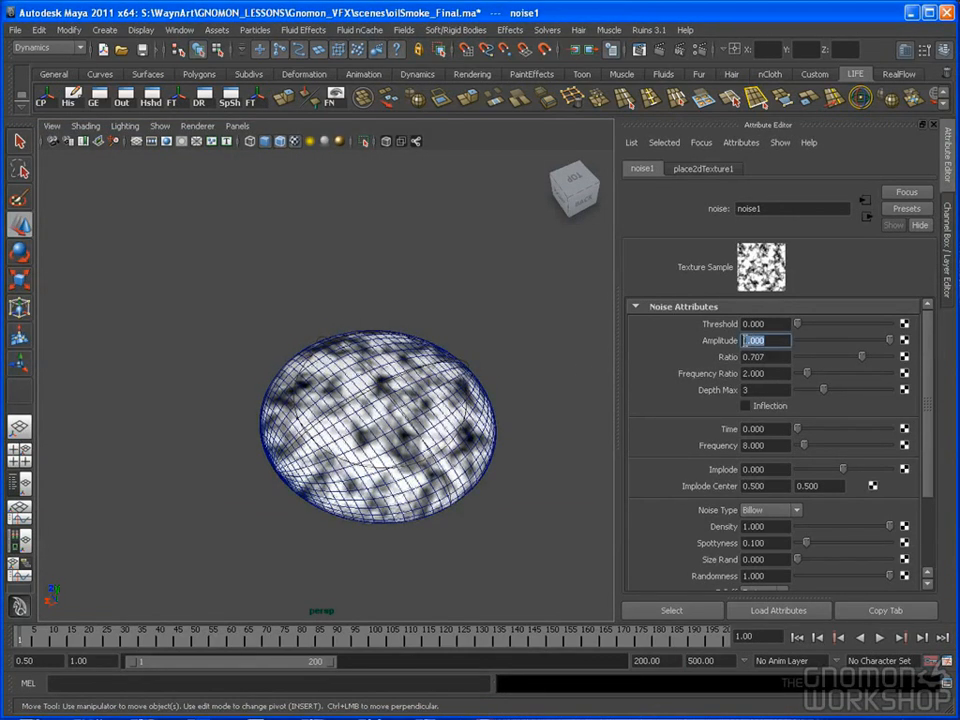
key(BackSpace)
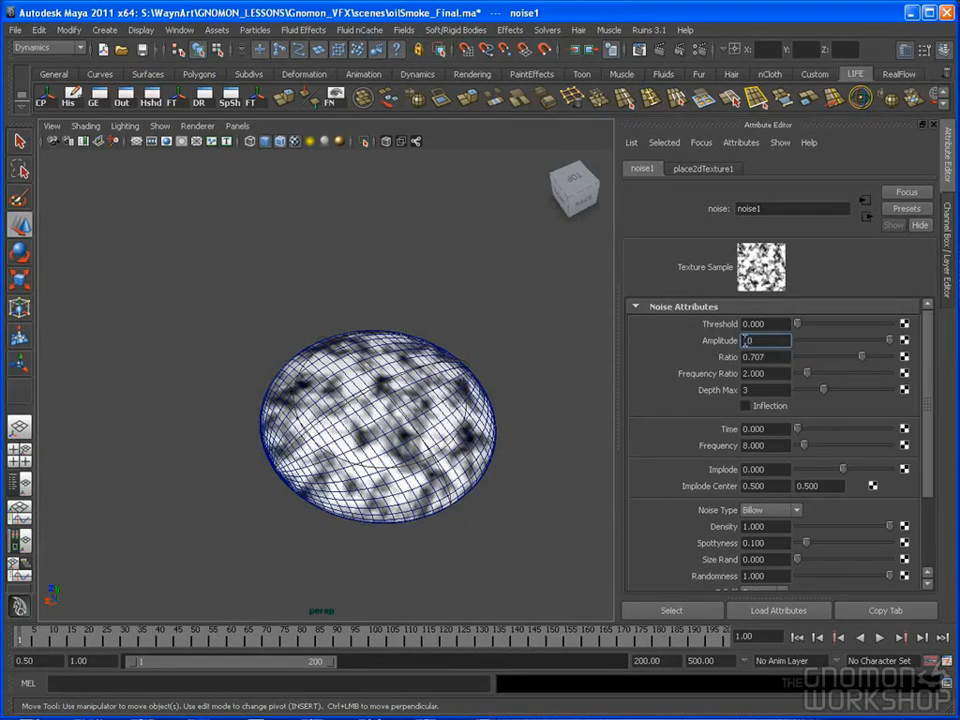
text(0)
key(Tab)
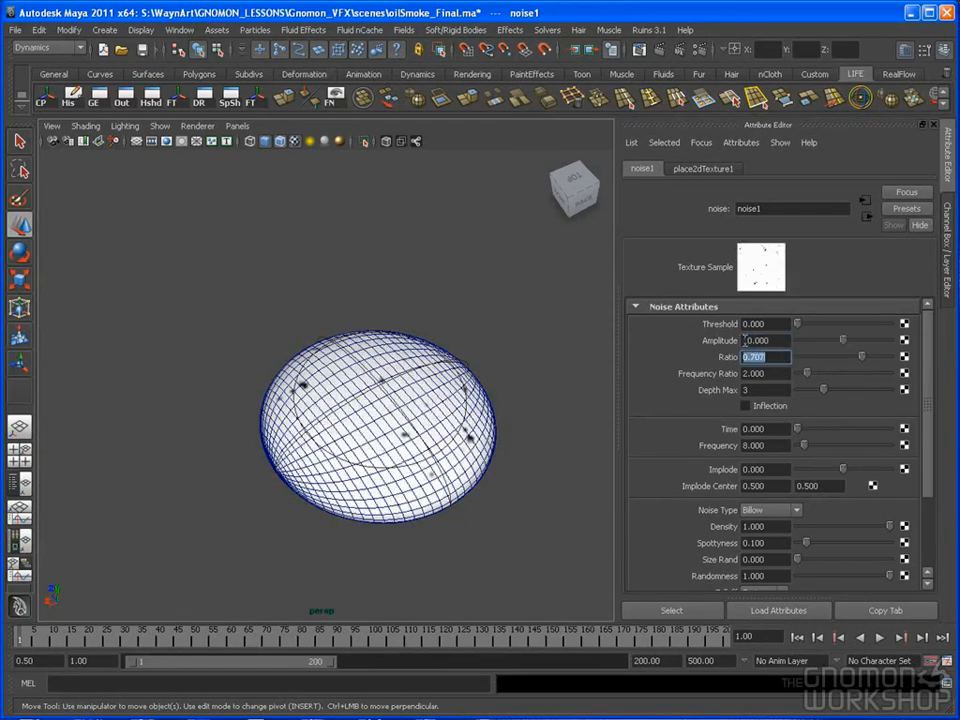
text(.575)
key(Return)
click(779, 373)
text(3)
key(Return)
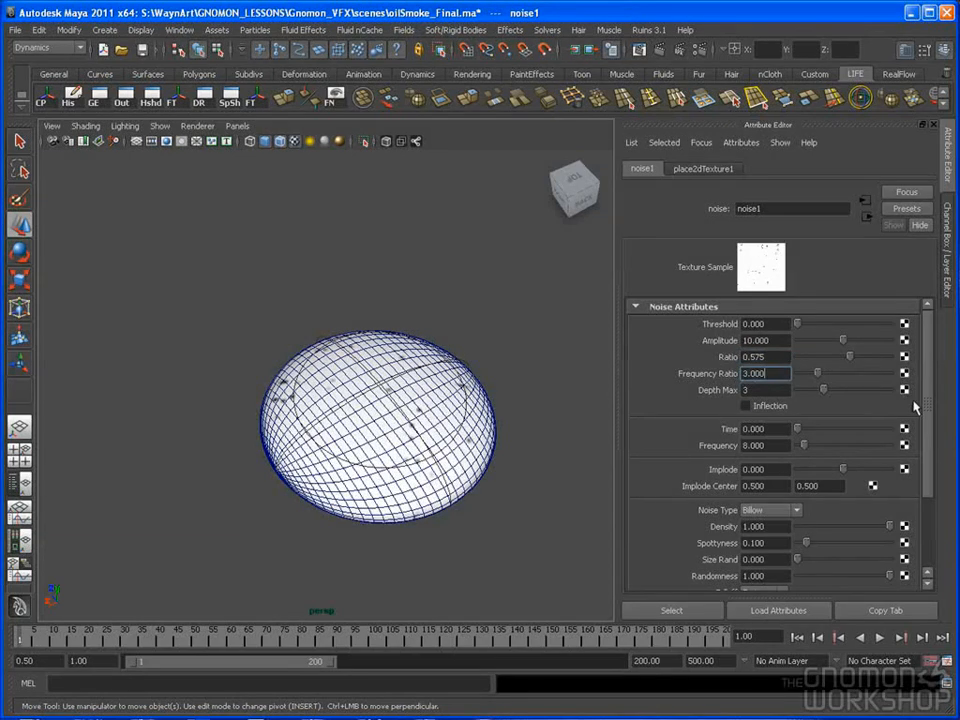
Step: Enable Invert in the noise texture's effects
drag(925, 405, 925, 477)
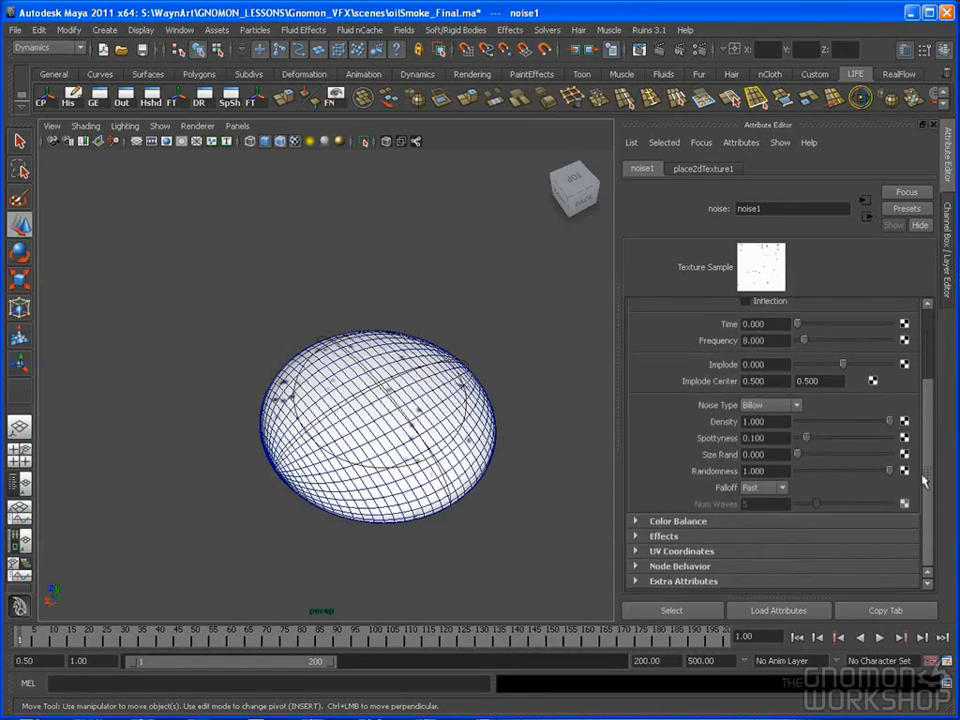
click(695, 537)
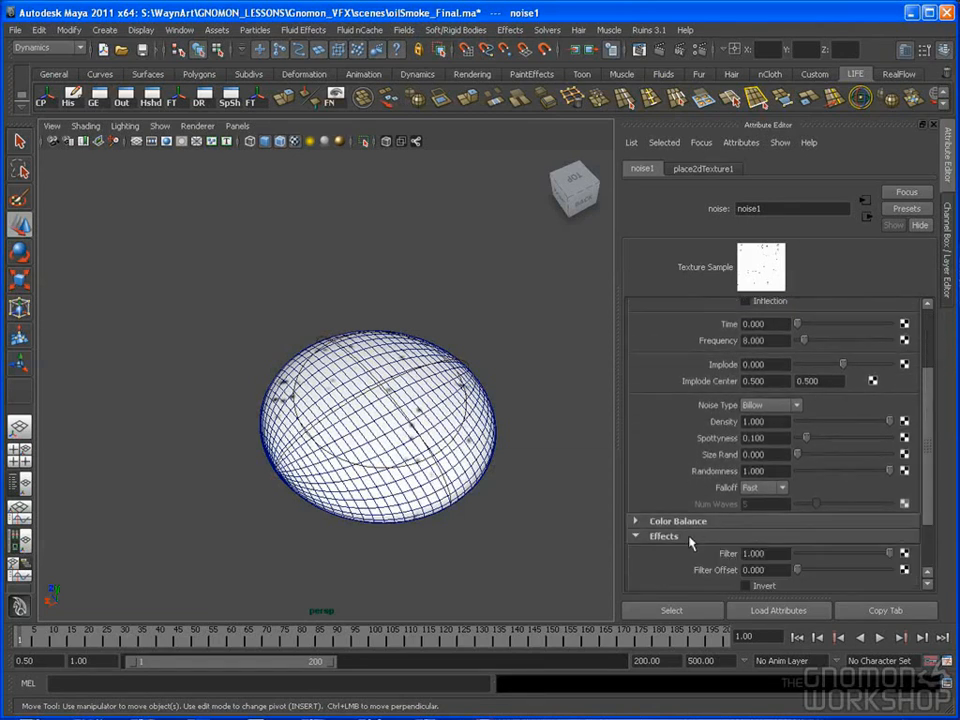
click(745, 586)
Step: Set the noise texture's Frequency to 4.9 and its Noise Type to SpaceTime
drag(932, 417, 928, 348)
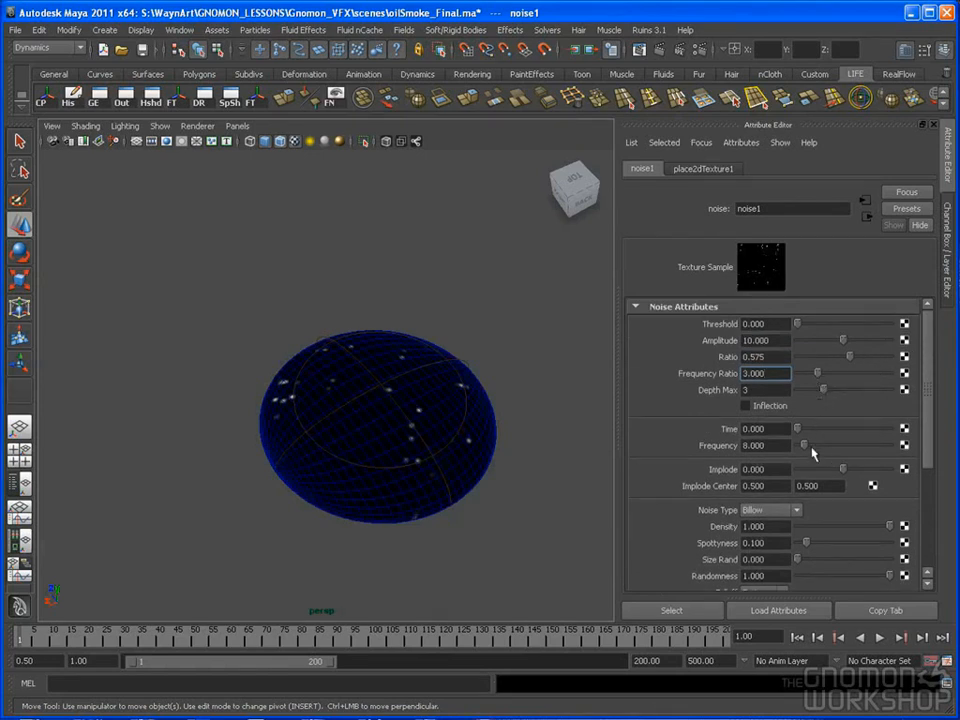
drag(804, 450, 709, 446)
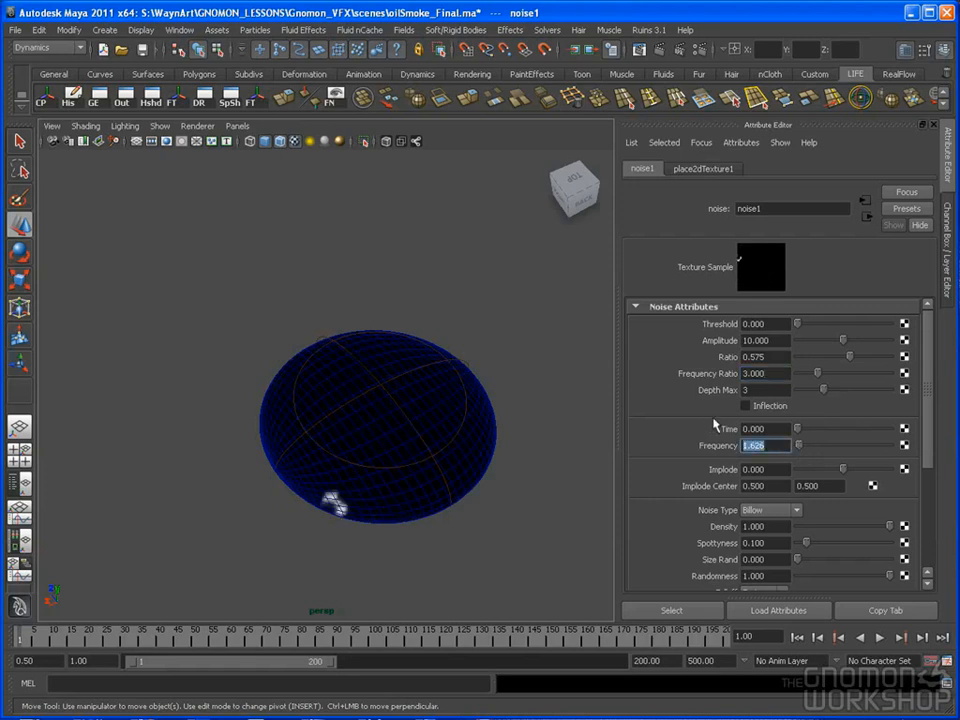
text(4.9)
key(Return)
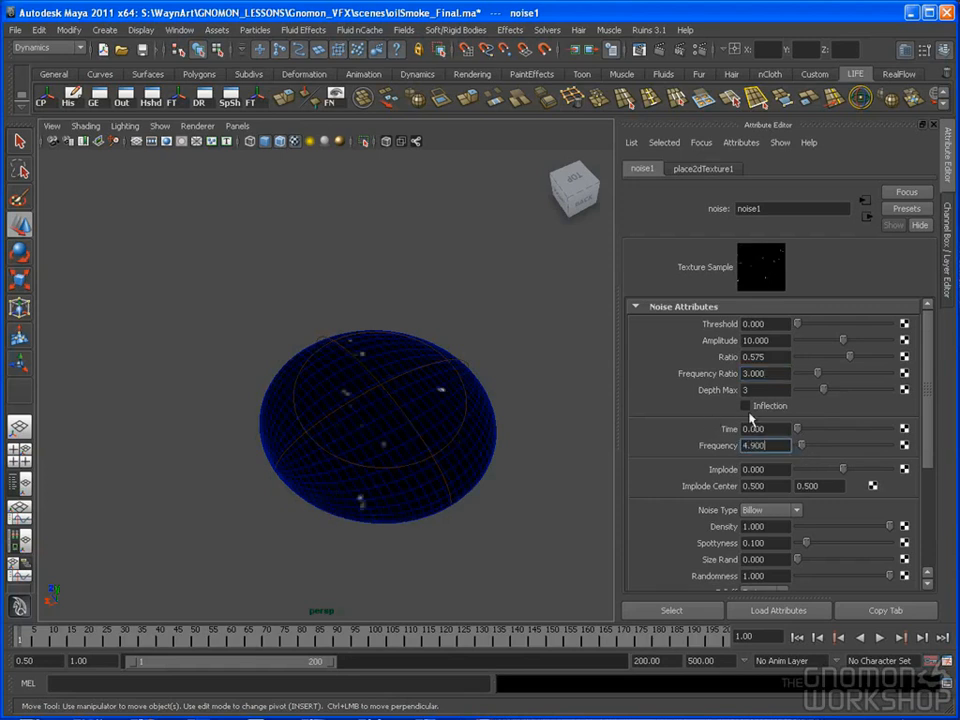
click(775, 512)
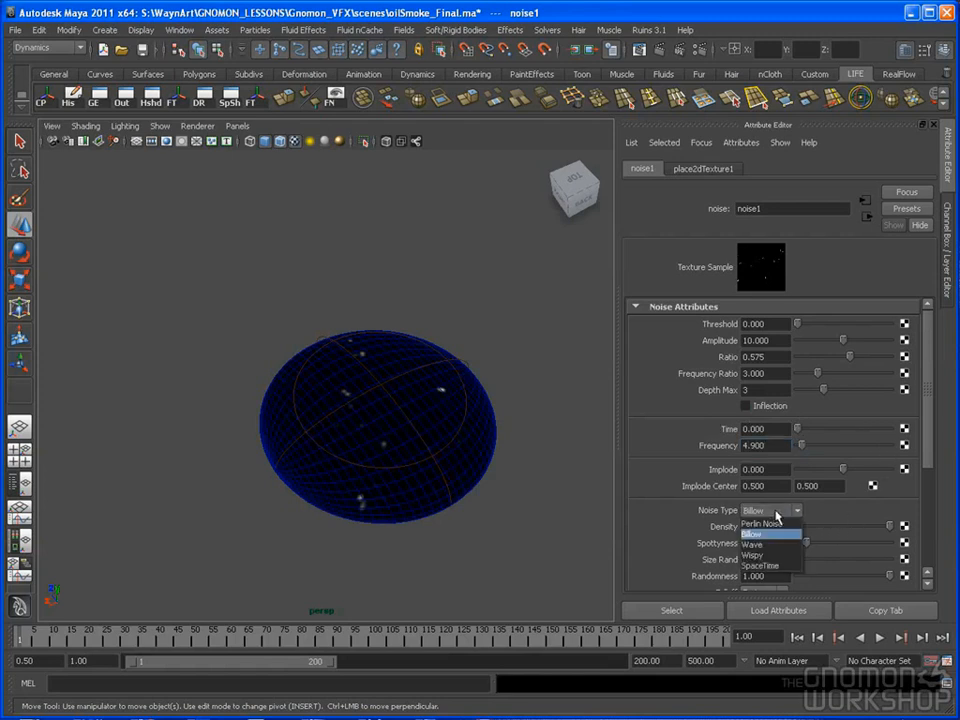
click(781, 566)
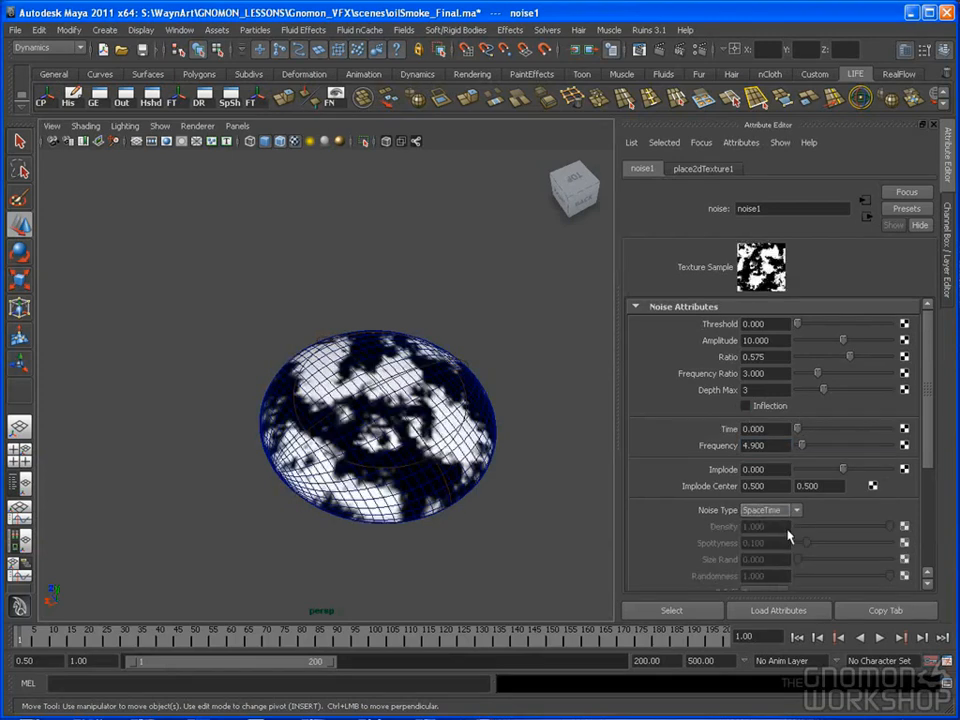
Step: Examine the noise pattern on the oil emitter and review the texture's remaining settings, including the options for Time
drag(921, 452, 916, 550)
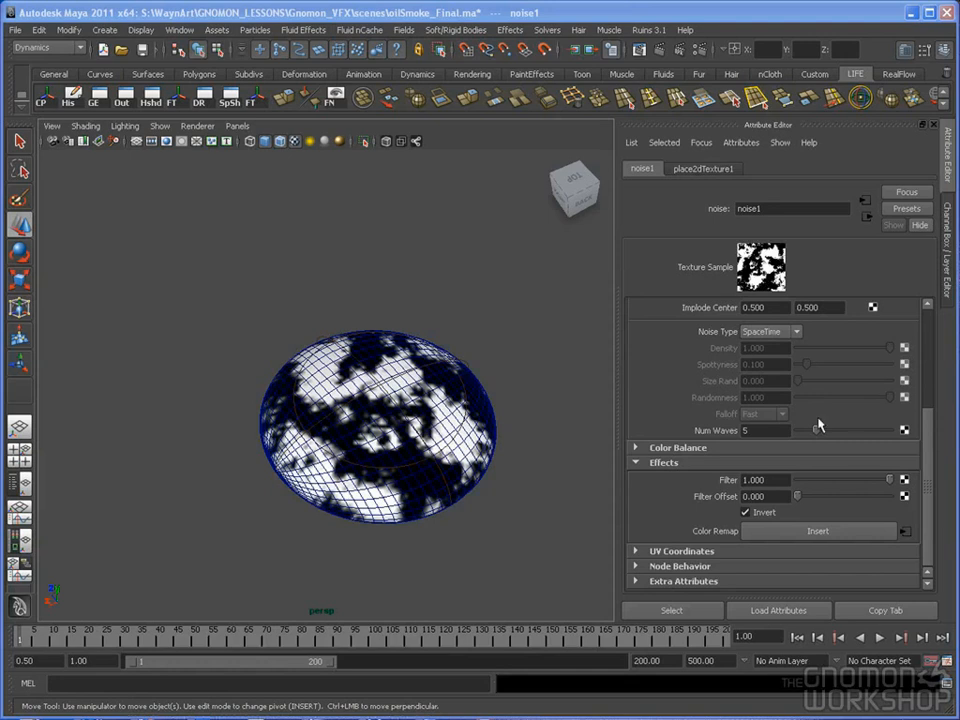
alt+drag(202, 462, 229, 450)
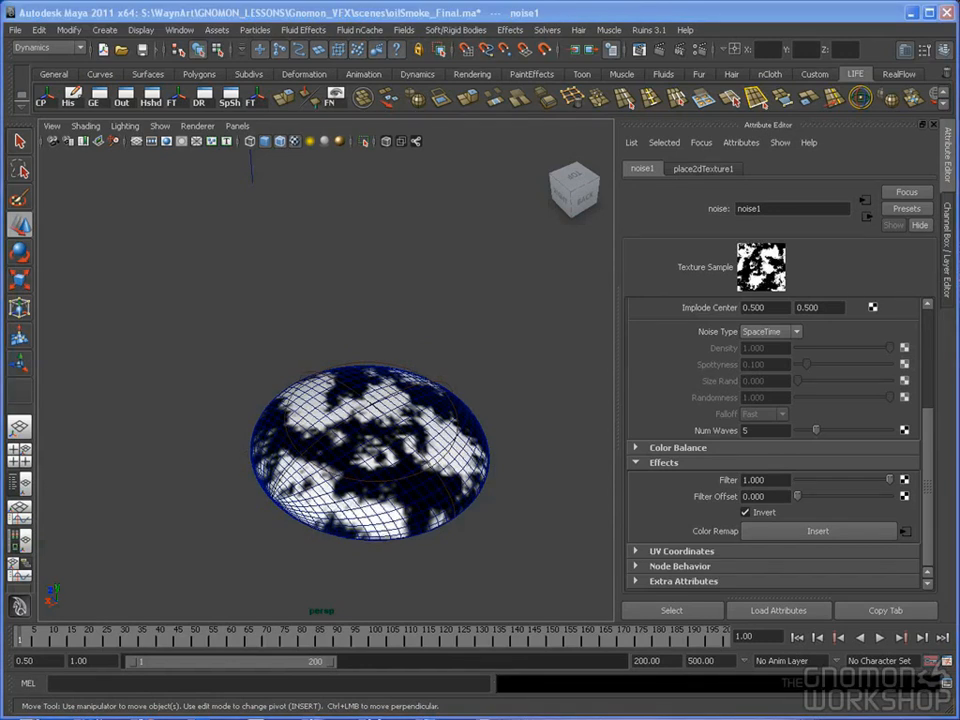
alt+drag(343, 459, 395, 428)
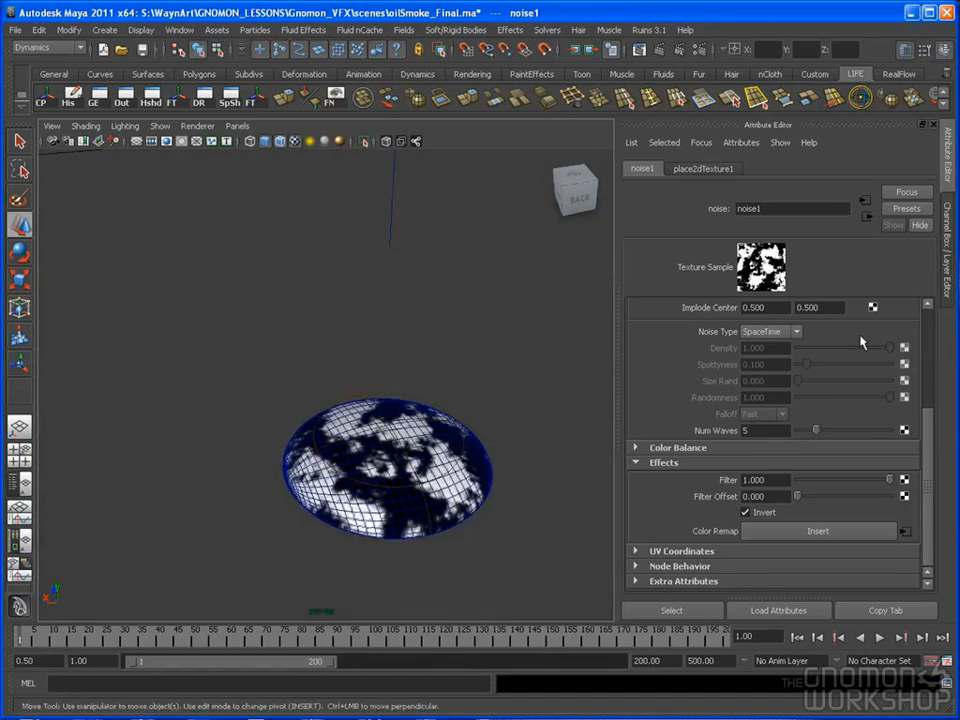
scroll(923, 410, up, 1)
scroll(924, 372, up, 1)
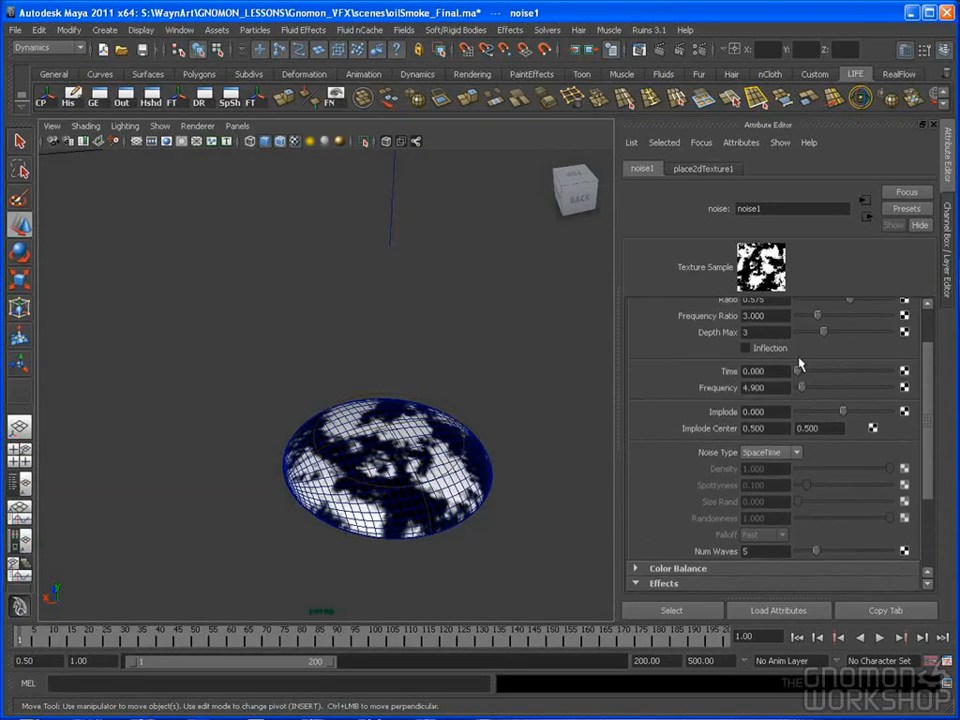
right_click(775, 371)
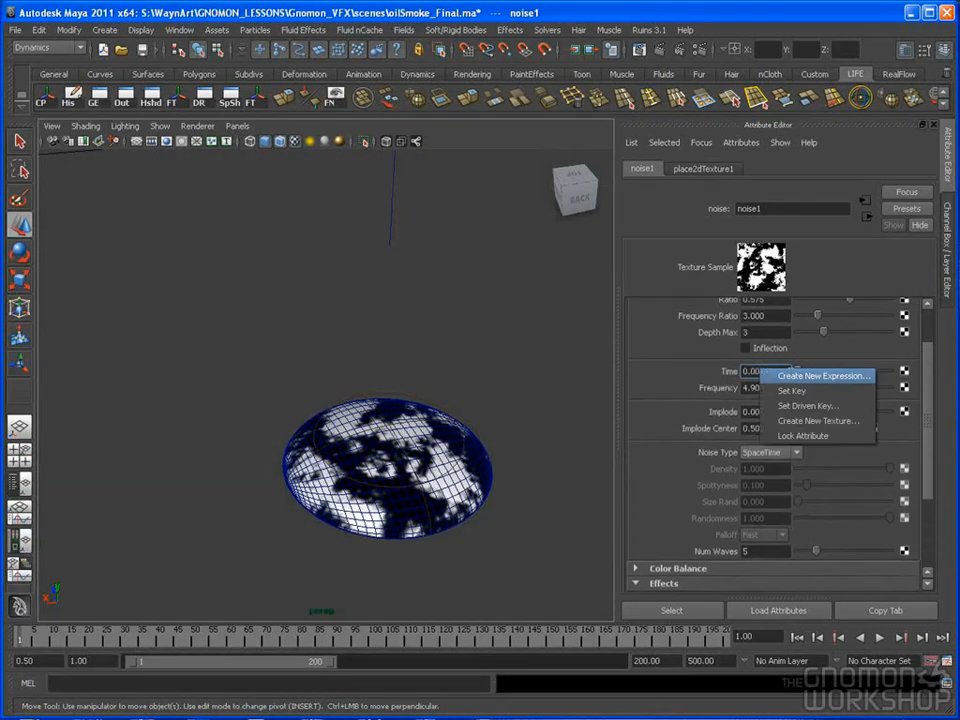
click(690, 366)
alt+drag(485, 387, 477, 463)
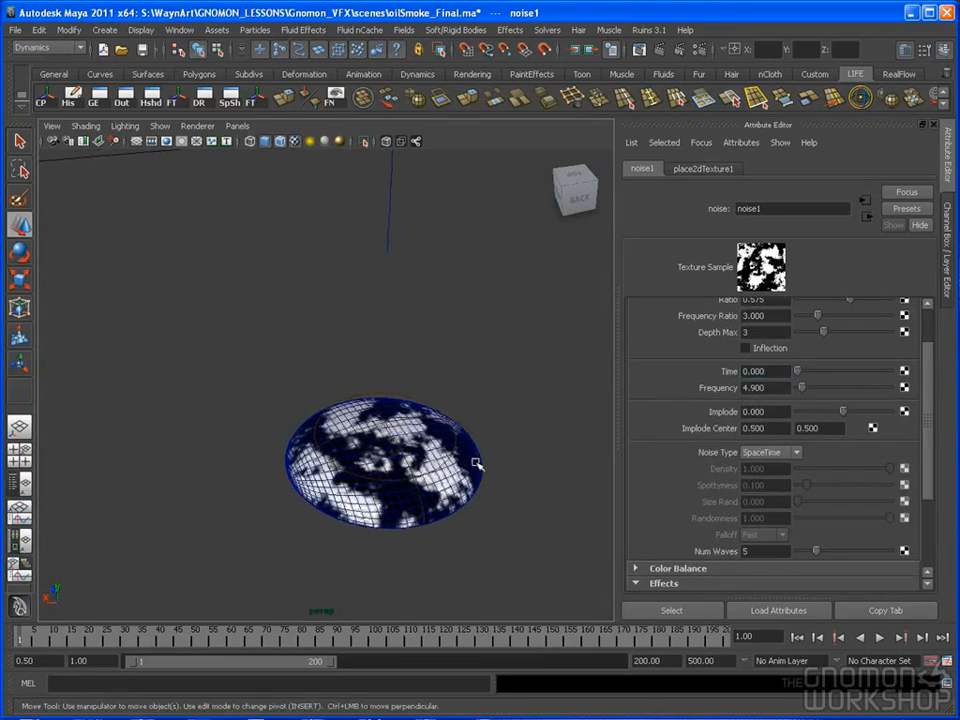
Step: Turn off Double Sided in the oil emitter mesh's render stats
click(477, 463)
click(665, 343)
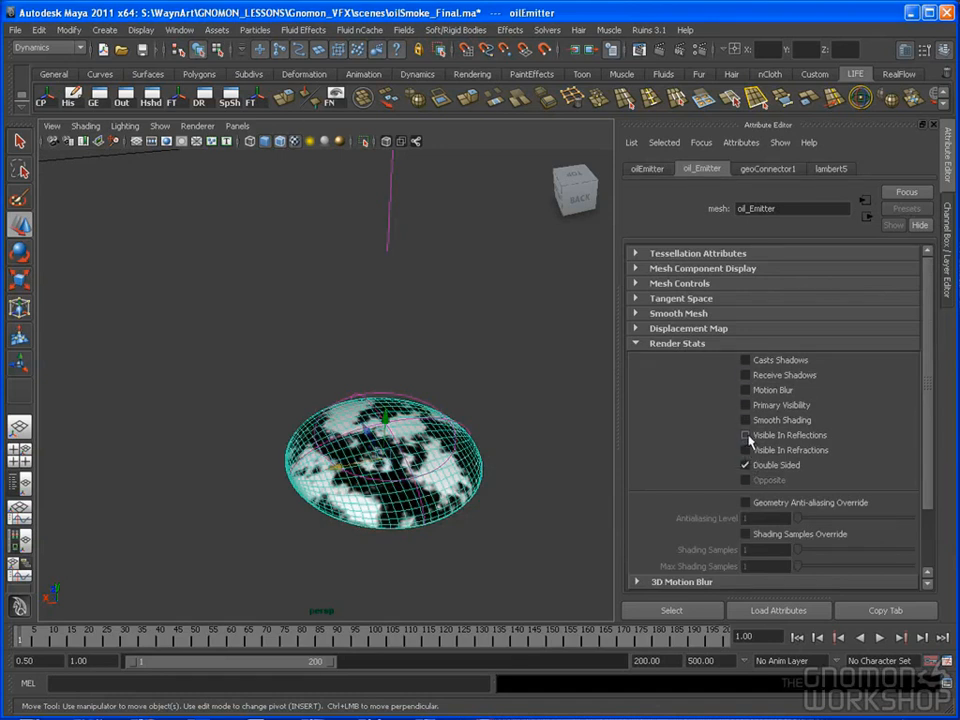
click(745, 465)
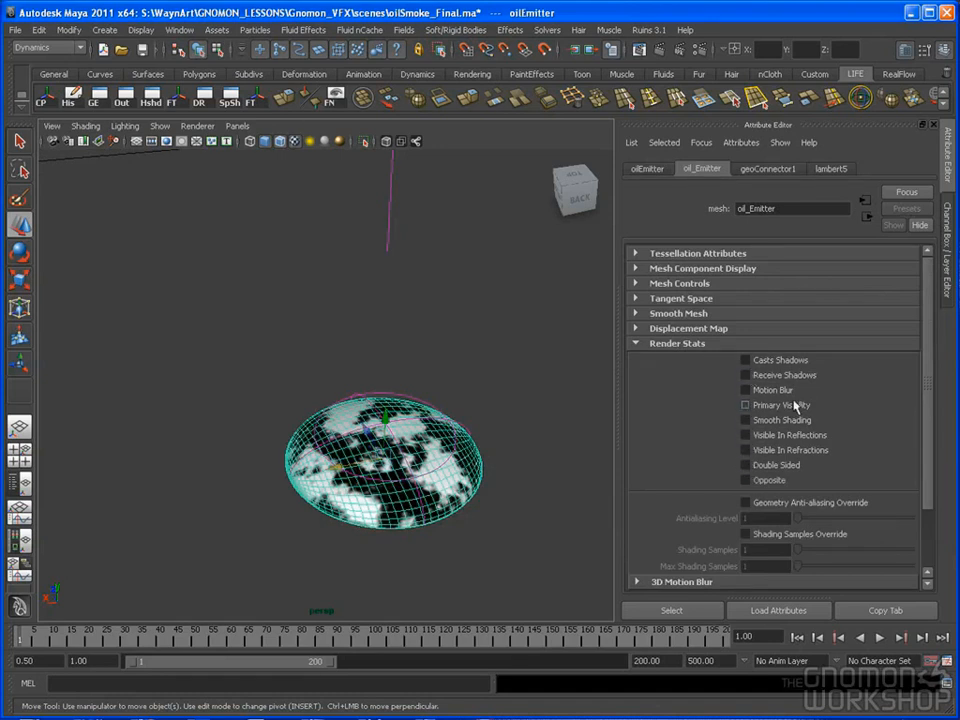
click(680, 343)
Step: Select the fluid container above the emitter and show its fluid shape attributes
click(945, 272)
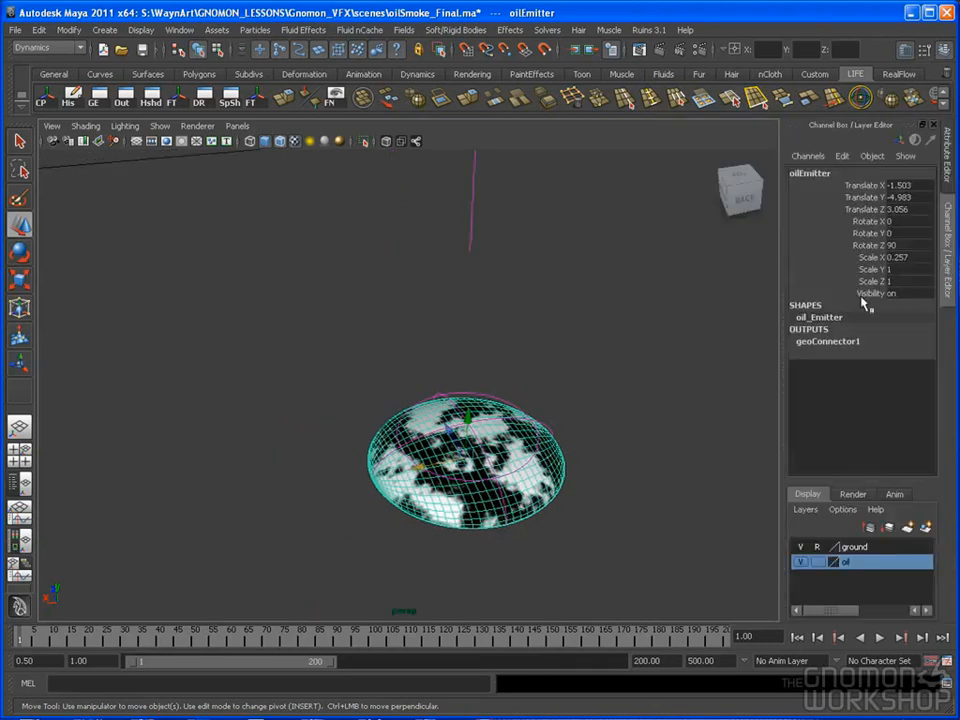
alt+drag(436, 405, 337, 289)
click(437, 289)
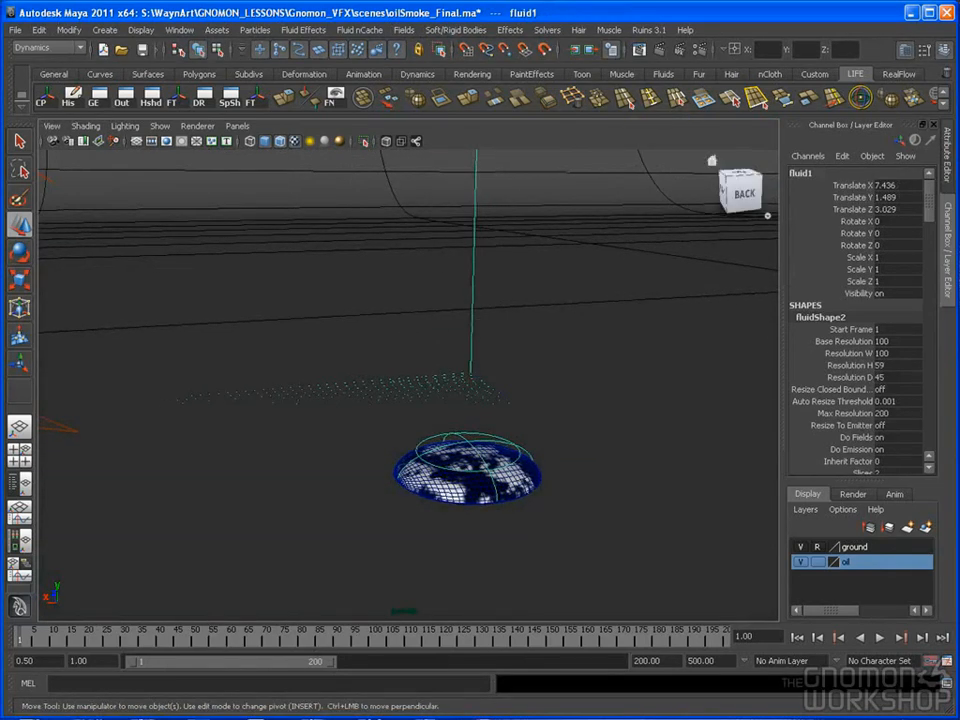
click(951, 158)
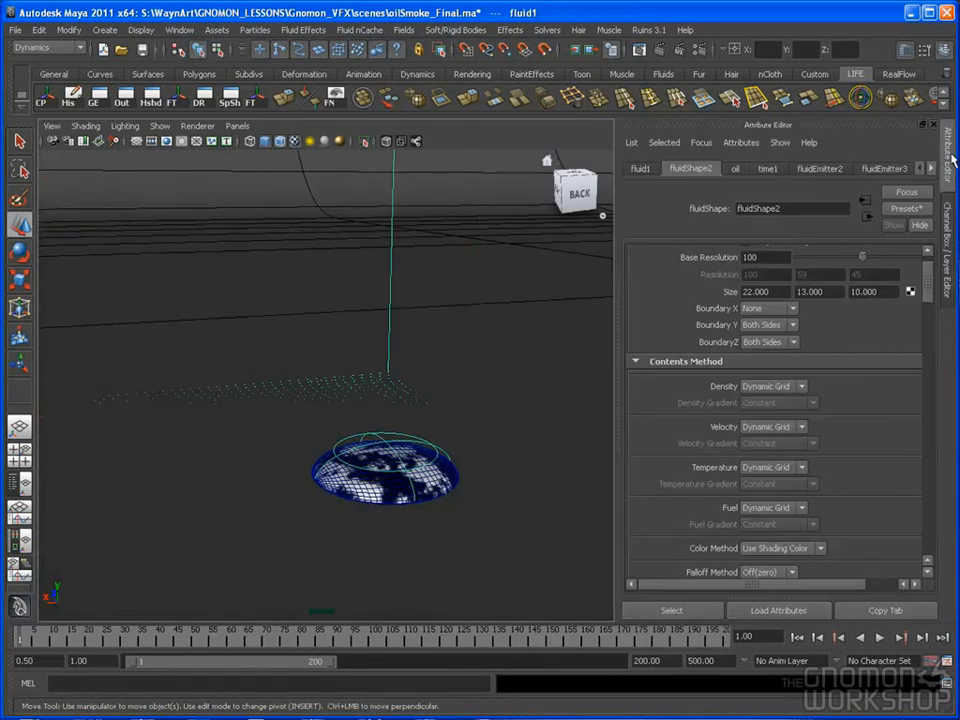
Step: Rename fluidEmitter3, which adds the heat and fuel, as feul_heat_emitter
click(880, 170)
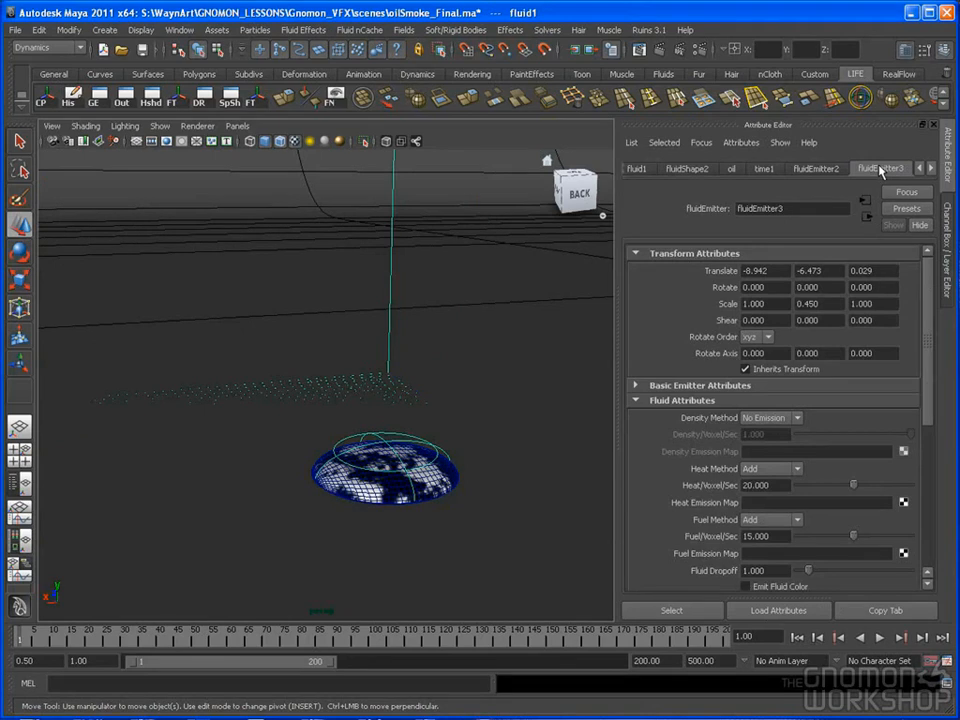
double_click(806, 205)
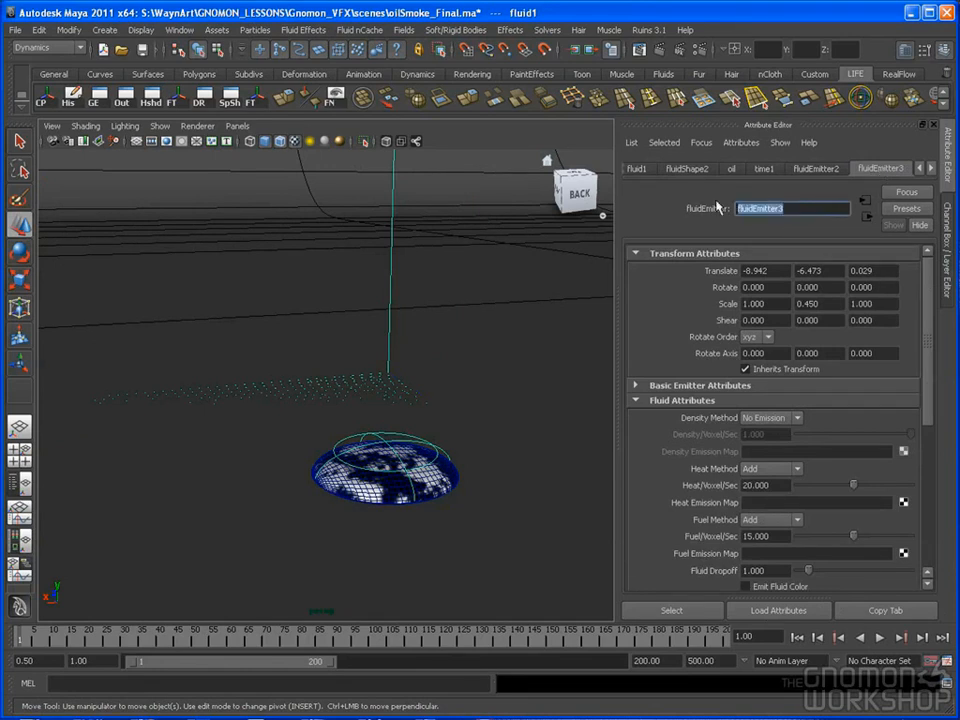
text(H)
text(ter)
key(Return)
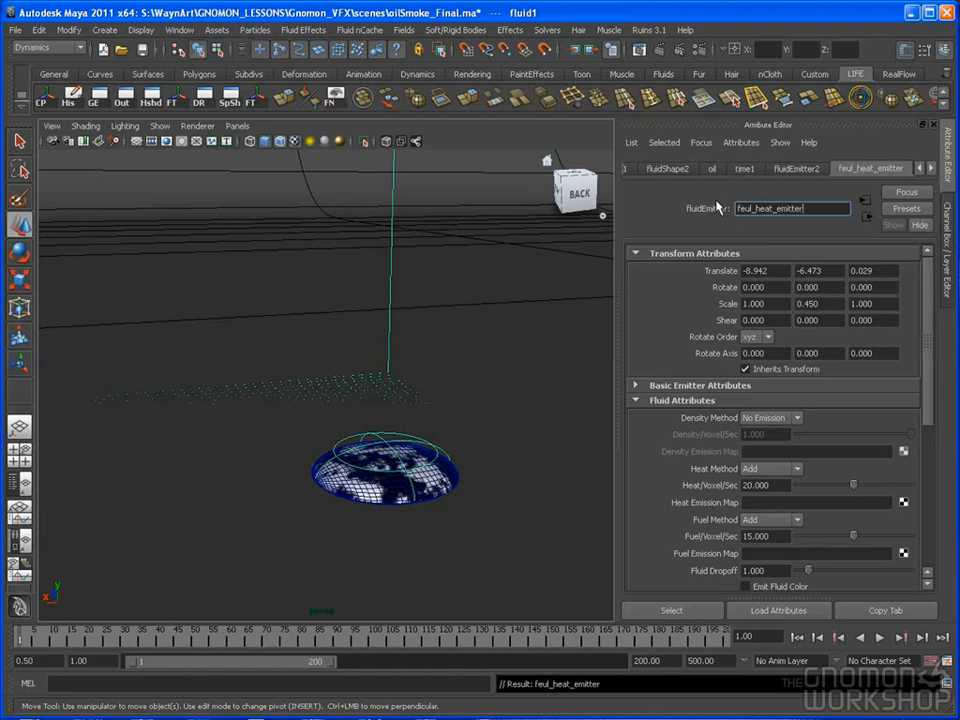
Step: Rename fluidEmitter2, which emits only density, as oilEmission
click(792, 168)
drag(813, 208, 707, 207)
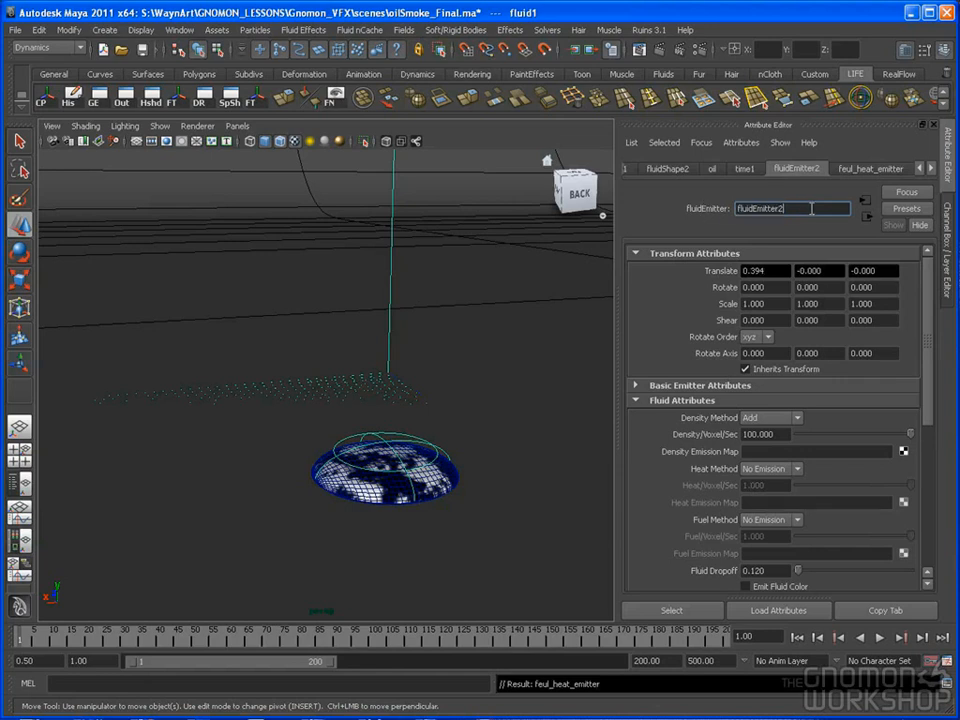
text(oilEmission)
key(Return)
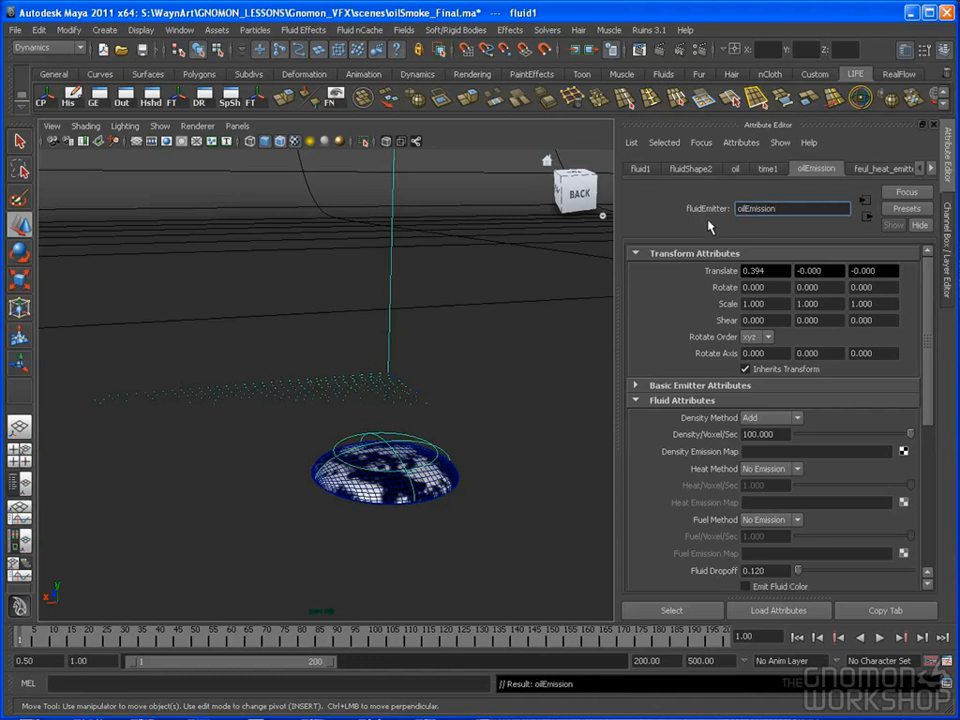
Step: Compare the emission settings of the feul_heat_emitter and oilEmission emitters
click(872, 168)
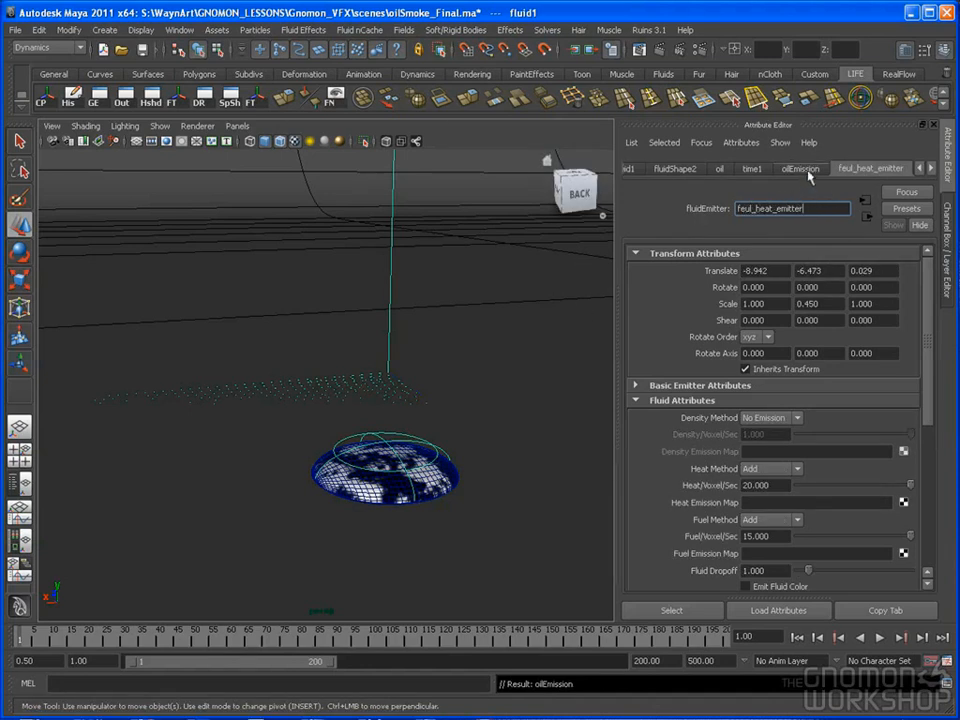
click(801, 169)
click(871, 169)
Step: Play the simulation from the first frame to about frame 16 and examine the fire and smoke above the emitter
alt+right_drag(489, 366, 439, 394)
mouse_move(439, 394)
alt+mouse_down()
mouse_move(375, 403)
mouse_move(274, 392)
mouse_move(452, 401)
alt+mouse_up()
alt+middle_drag(452, 401, 395, 405)
alt+drag(395, 405, 410, 446)
alt+middle_drag(410, 446, 397, 408)
alt+right_drag(397, 408, 364, 401)
mouse_move(364, 401)
alt+mouse_down()
mouse_move(407, 401)
mouse_move(377, 384)
alt+mouse_up()
alt+middle_drag(377, 384, 420, 403)
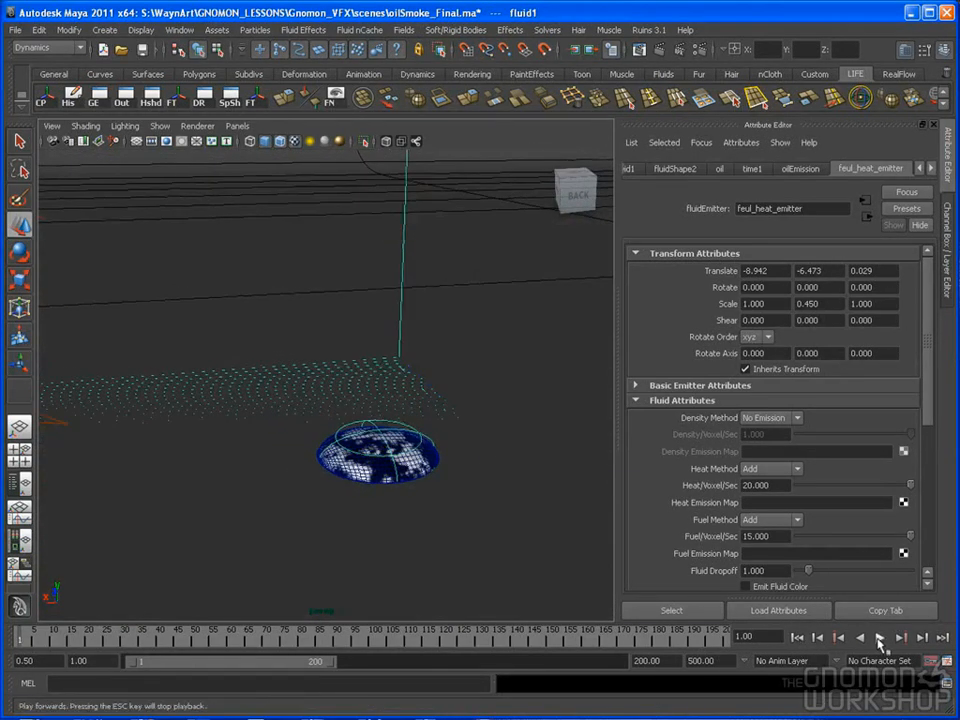
click(879, 638)
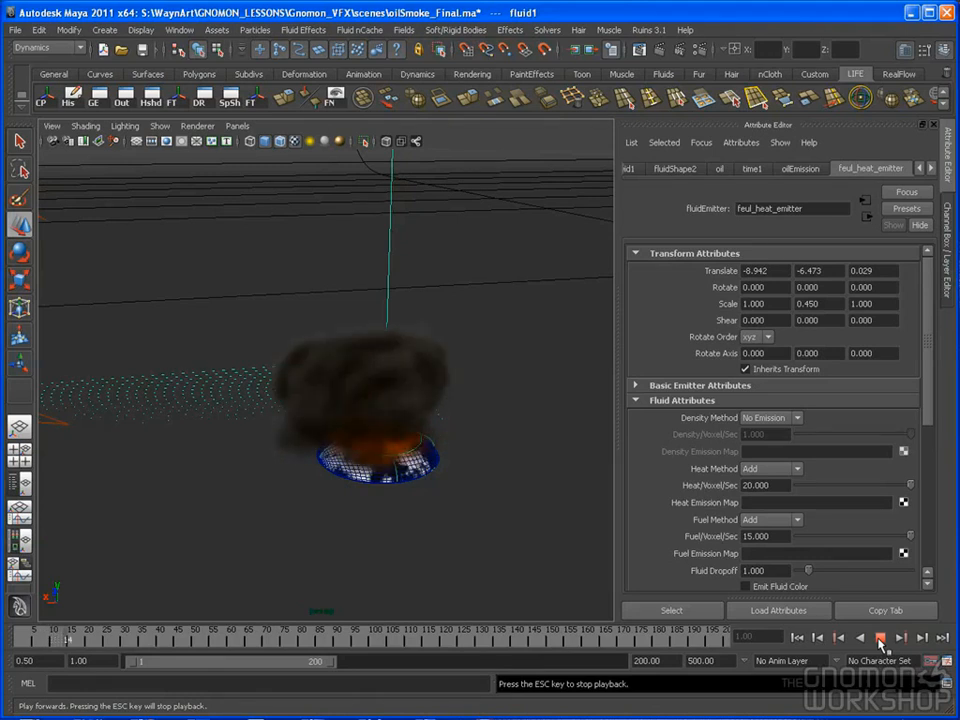
click(880, 640)
alt+drag(300, 474, 257, 450)
mouse_move(357, 445)
alt+mouse_down()
mouse_move(367, 445)
mouse_move(364, 435)
mouse_move(343, 429)
mouse_move(349, 424)
alt+mouse_up()
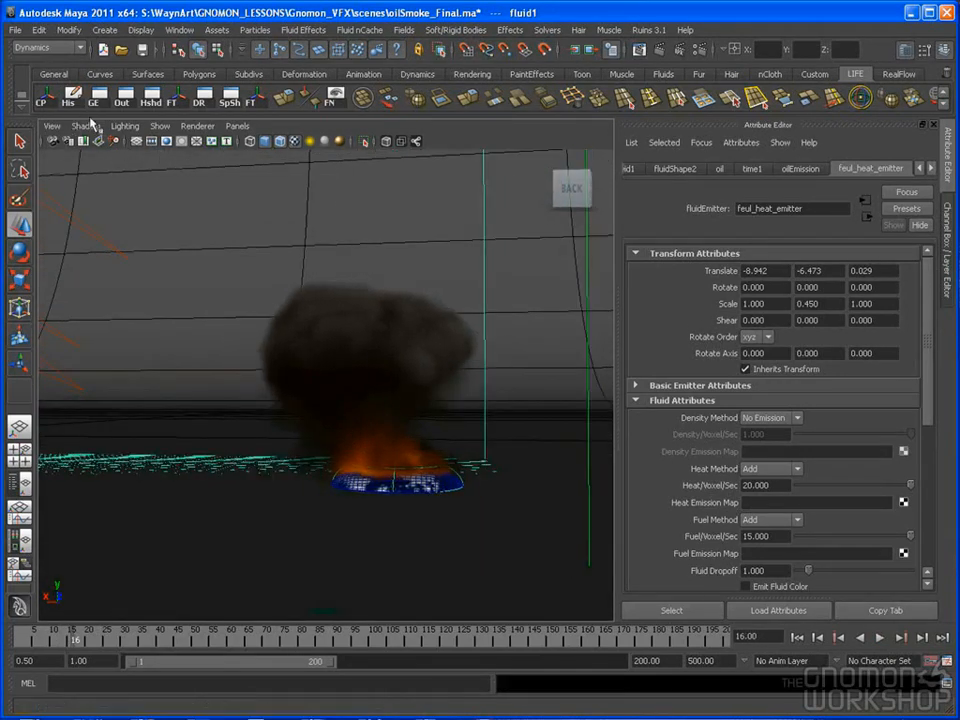
Step: Hide the ground and emitter surfaces in the viewport to inspect the smoke against the background, and show them again
click(160, 126)
click(203, 228)
alt+drag(203, 229, 352, 380)
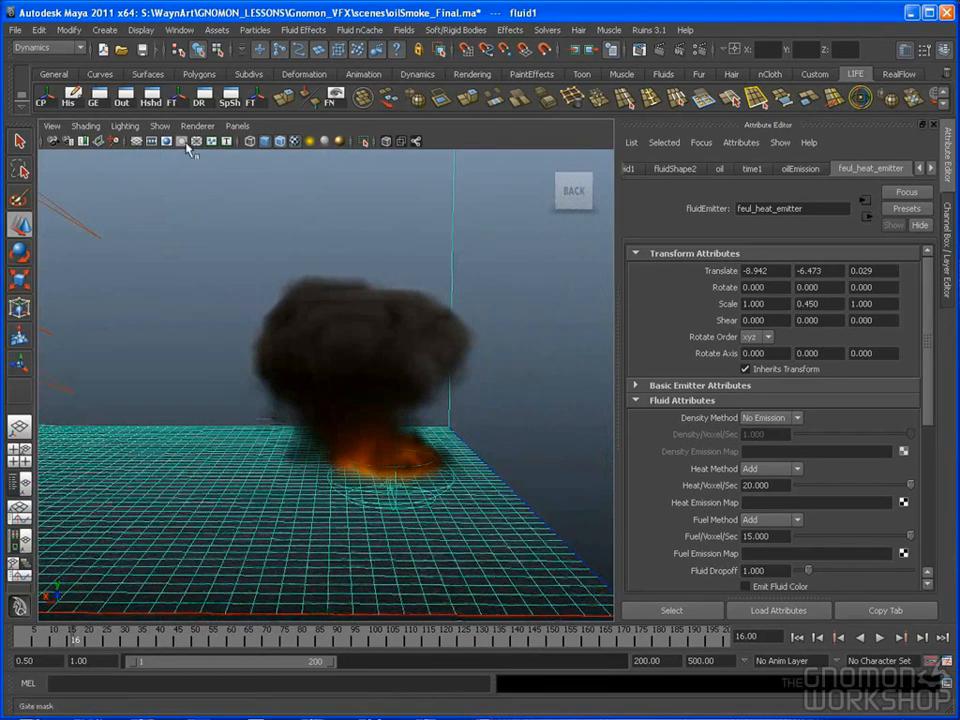
click(160, 126)
click(150, 222)
mouse_move(454, 328)
alt+mouse_down()
mouse_move(430, 334)
mouse_move(470, 340)
alt+mouse_up()
Step: Play the simulation on to frame 18 and inspect the smoke plume through the persp camera
click(880, 638)
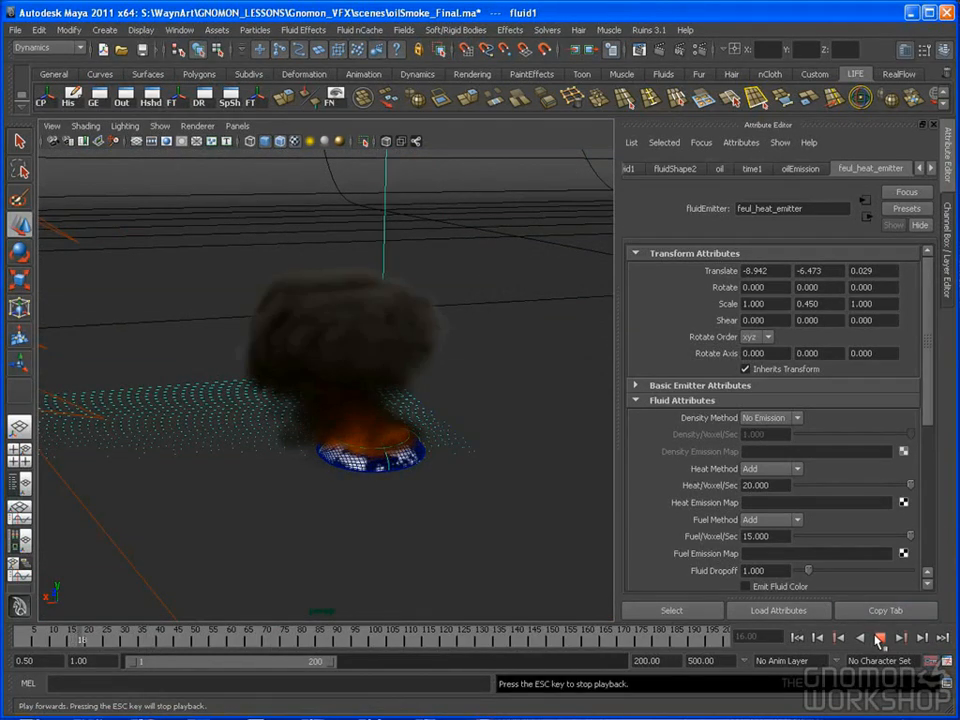
key(Escape)
alt+drag(470, 330, 360, 242)
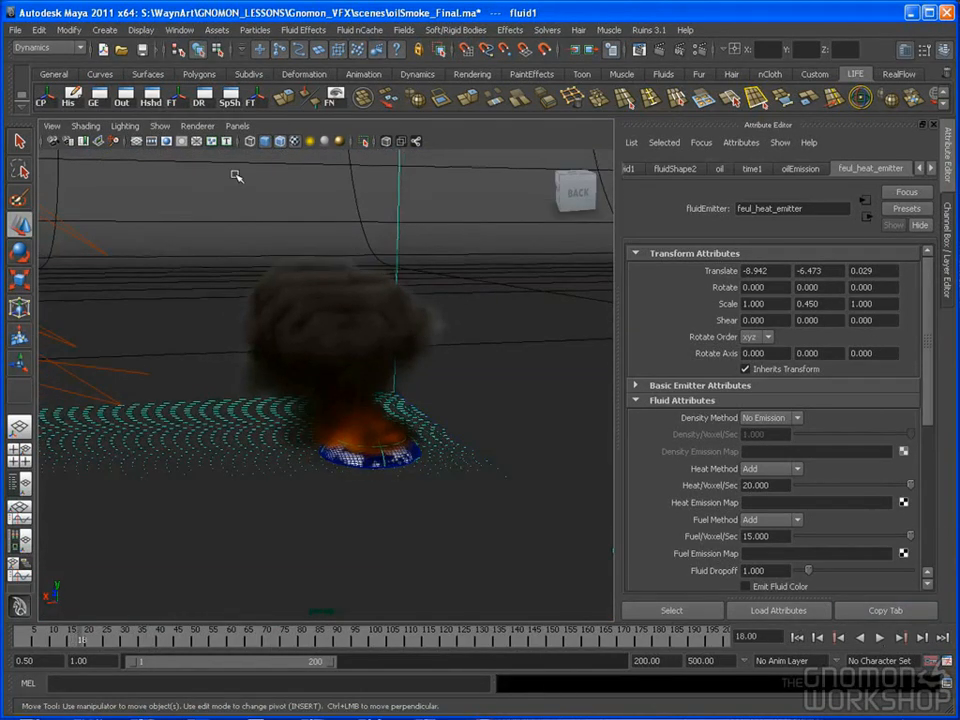
click(237, 126)
mouse_move(252, 143)
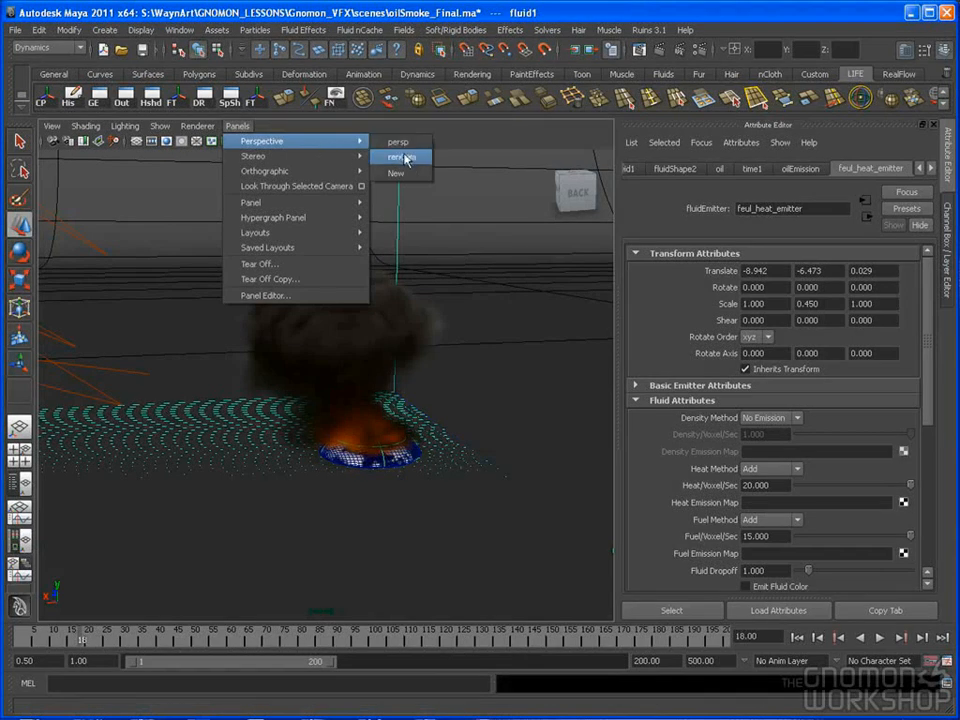
click(405, 141)
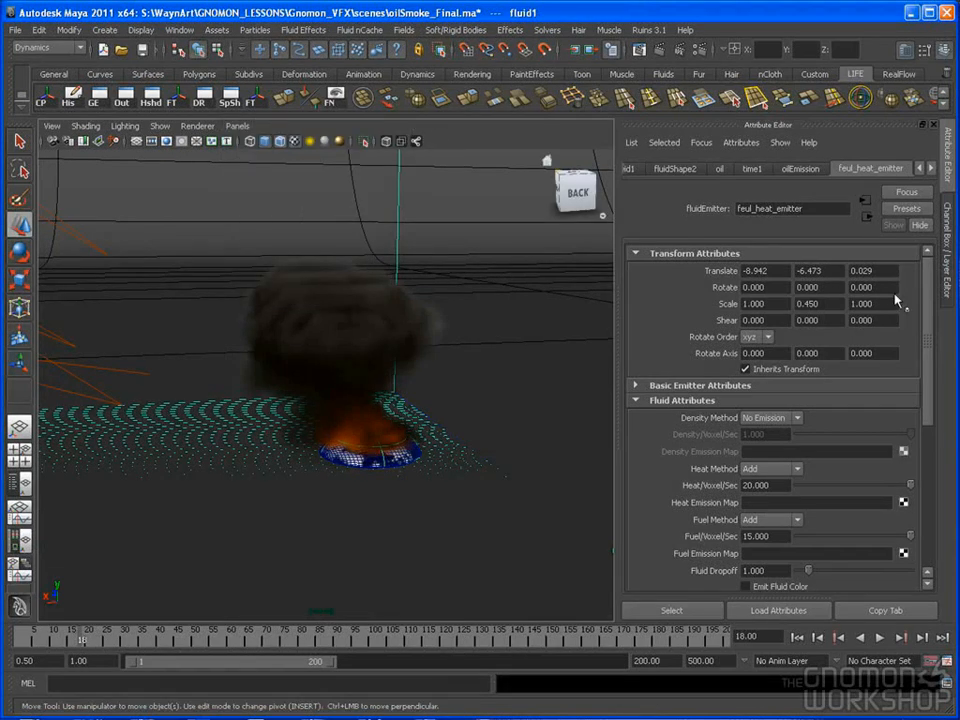
Step: Set the fluid shape's temperature Dissipation to 0.5 and lower its temperature Buoyancy to about 7.11
drag(926, 313, 922, 360)
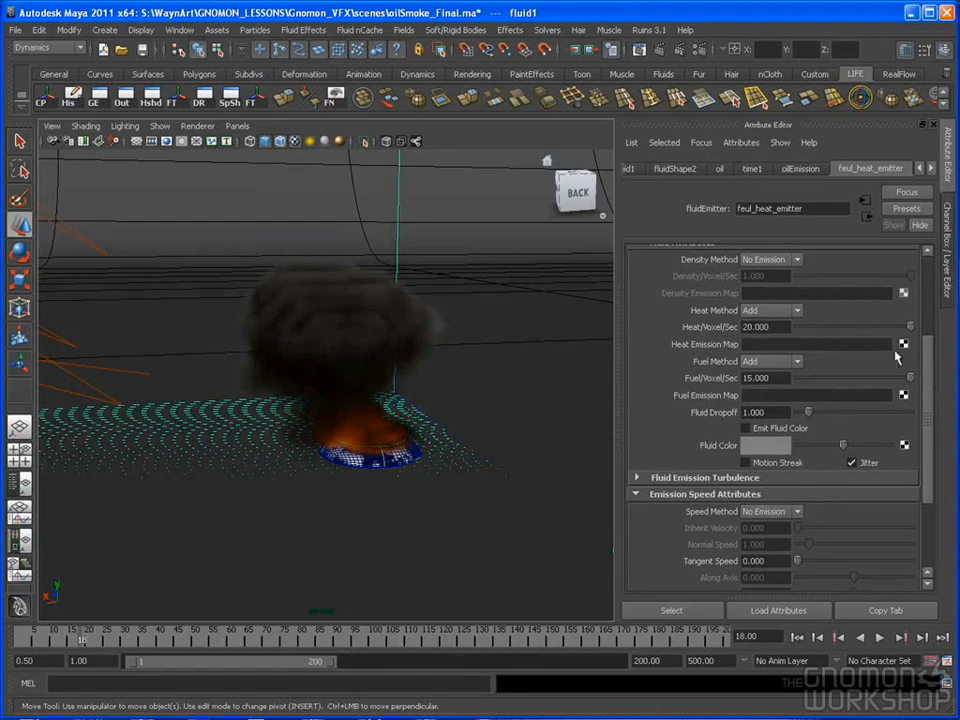
click(675, 168)
drag(930, 298, 927, 421)
click(790, 424)
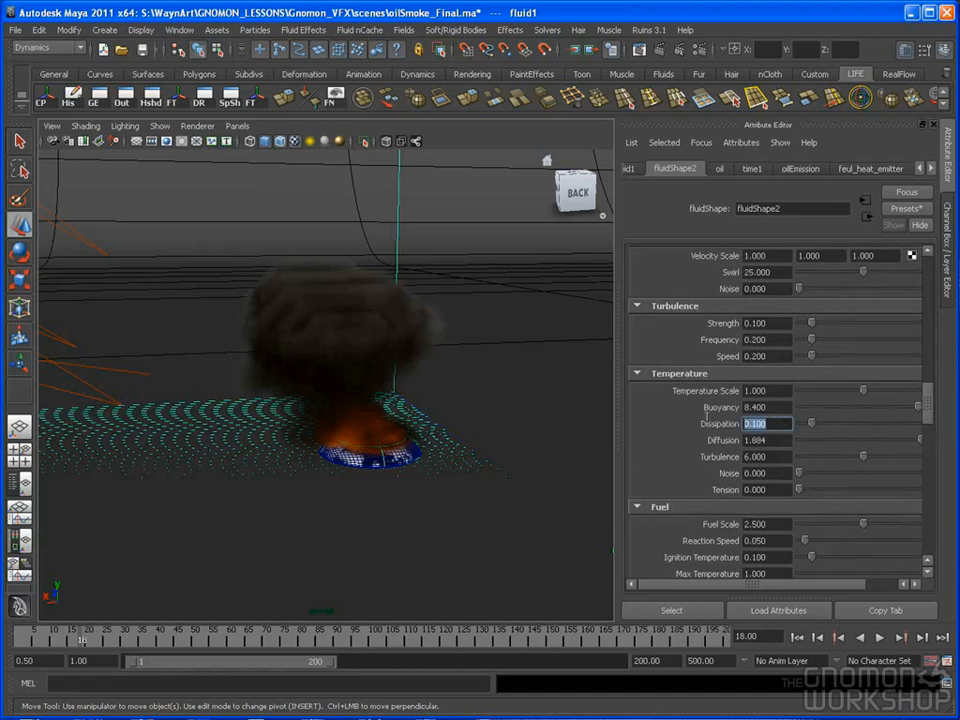
text(0.5)
key(Return)
alt+drag(546, 392, 424, 415)
mouse_move(918, 407)
mouse_down()
mouse_move(909, 451)
mouse_move(926, 441)
mouse_move(923, 419)
mouse_up()
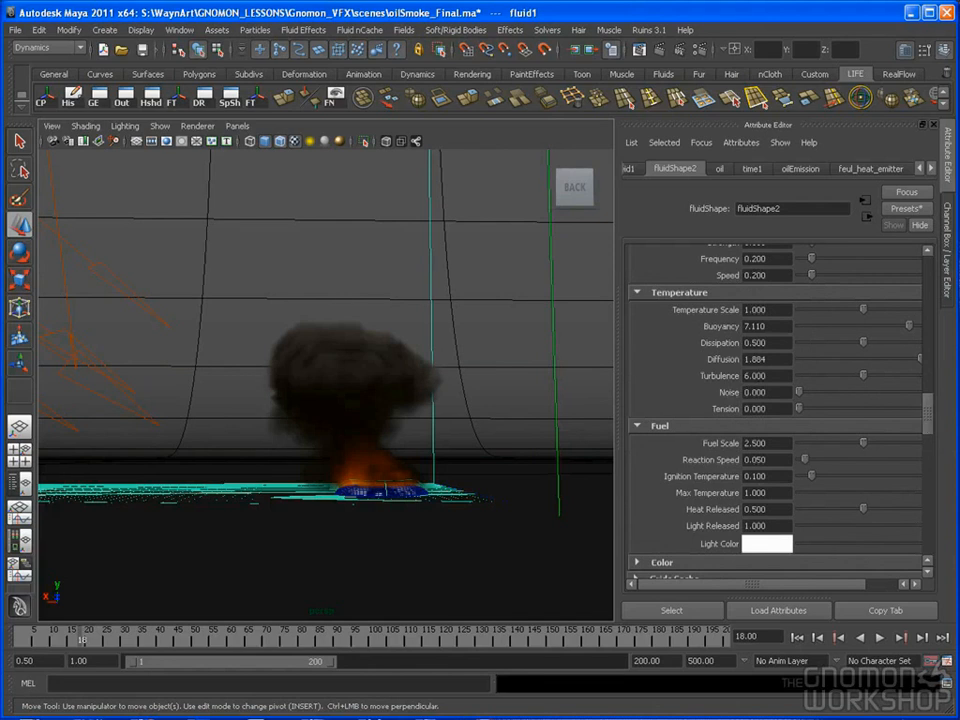
Step: Try an Incandescence Input Bias of 0.563 on the fluid shape and set it back to 0.500
mouse_move(929, 415)
mouse_down()
mouse_move(926, 500)
mouse_move(925, 490)
mouse_up()
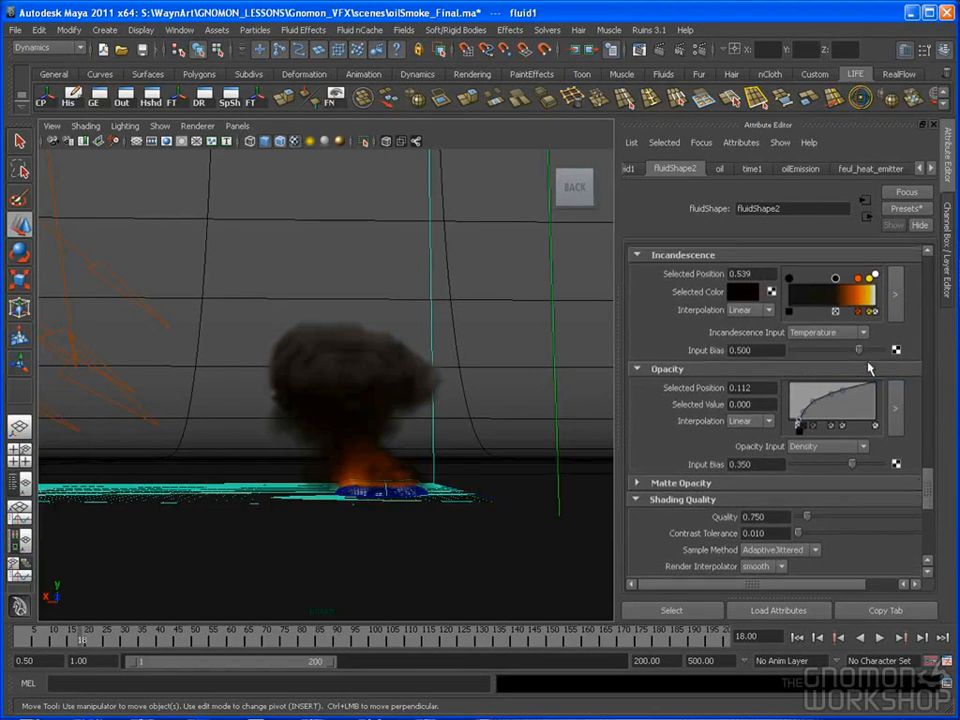
drag(862, 357, 864, 358)
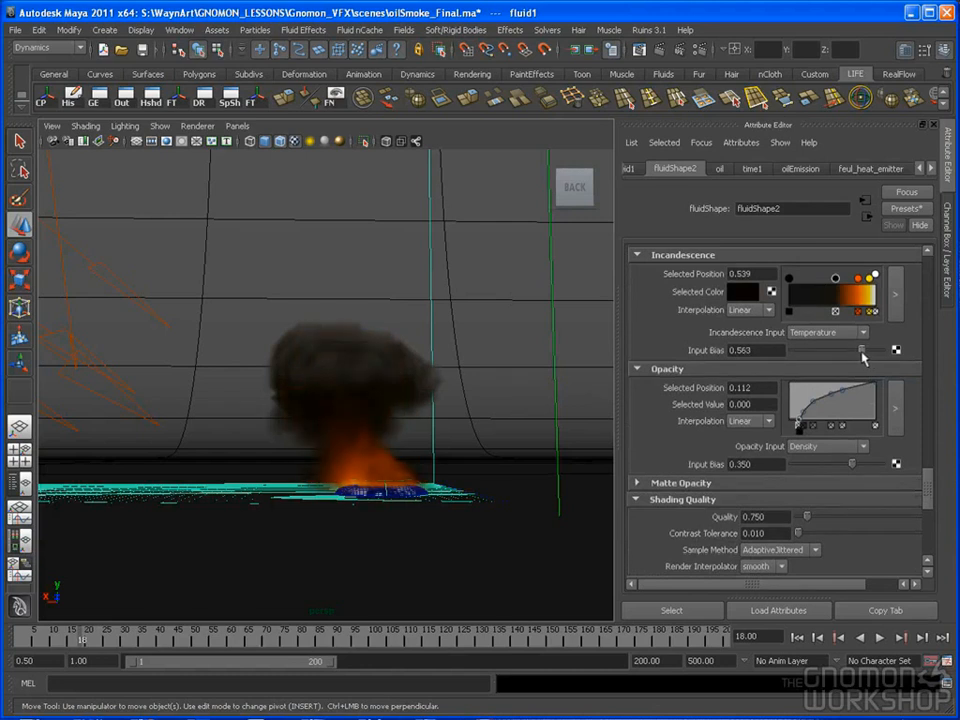
click(755, 350)
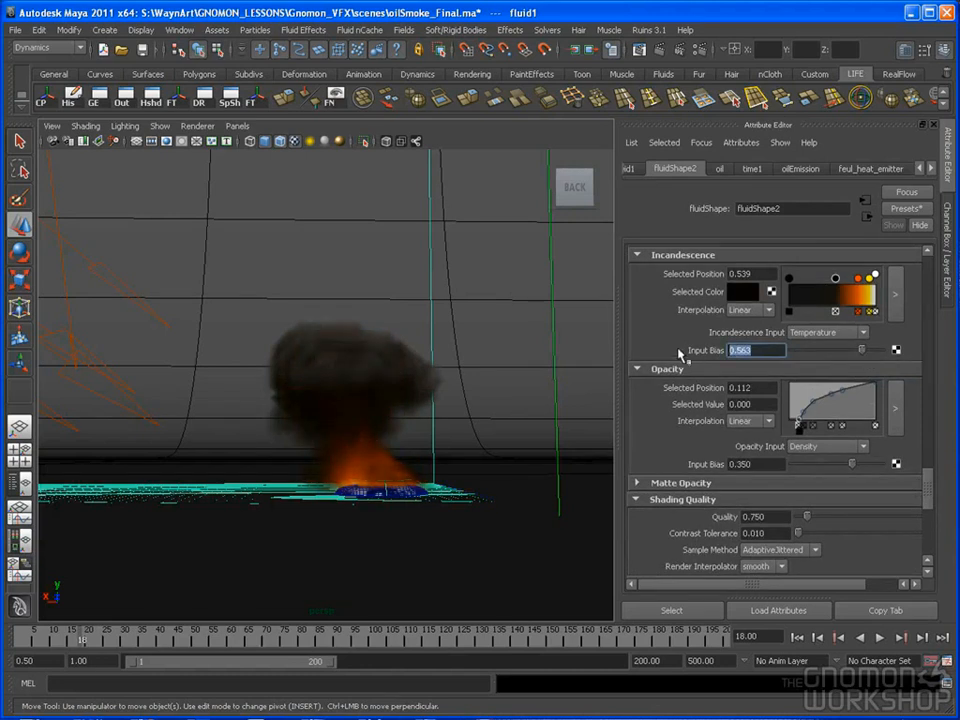
text(0.500)
key(Return)
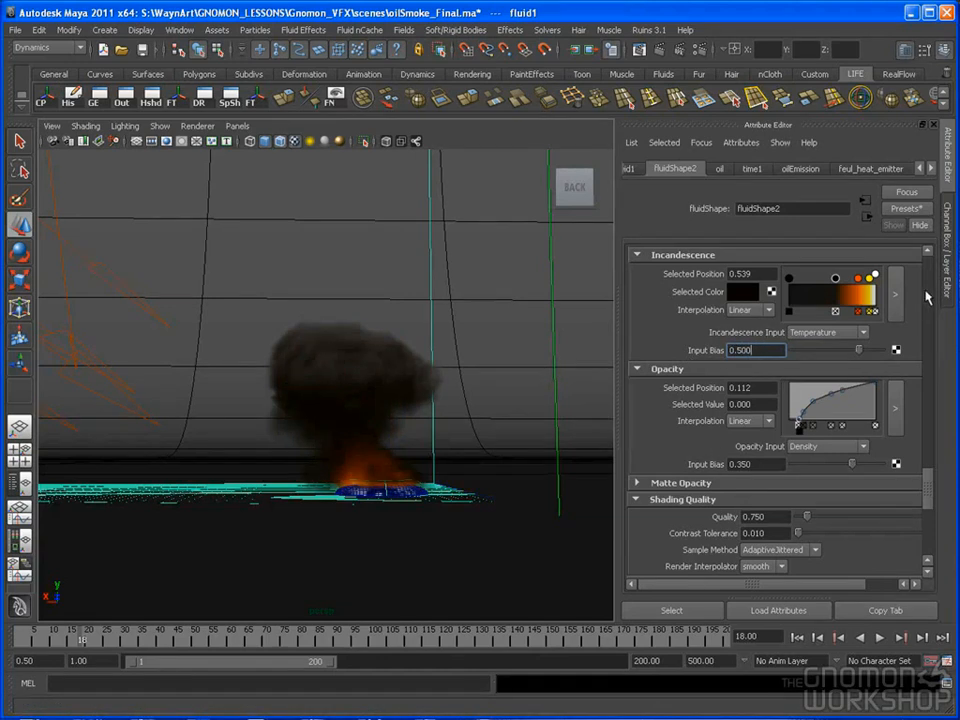
Step: Inspect the plume from a low angle and switch the viewport to the renCam camera
click(945, 290)
alt+drag(536, 463, 529, 464)
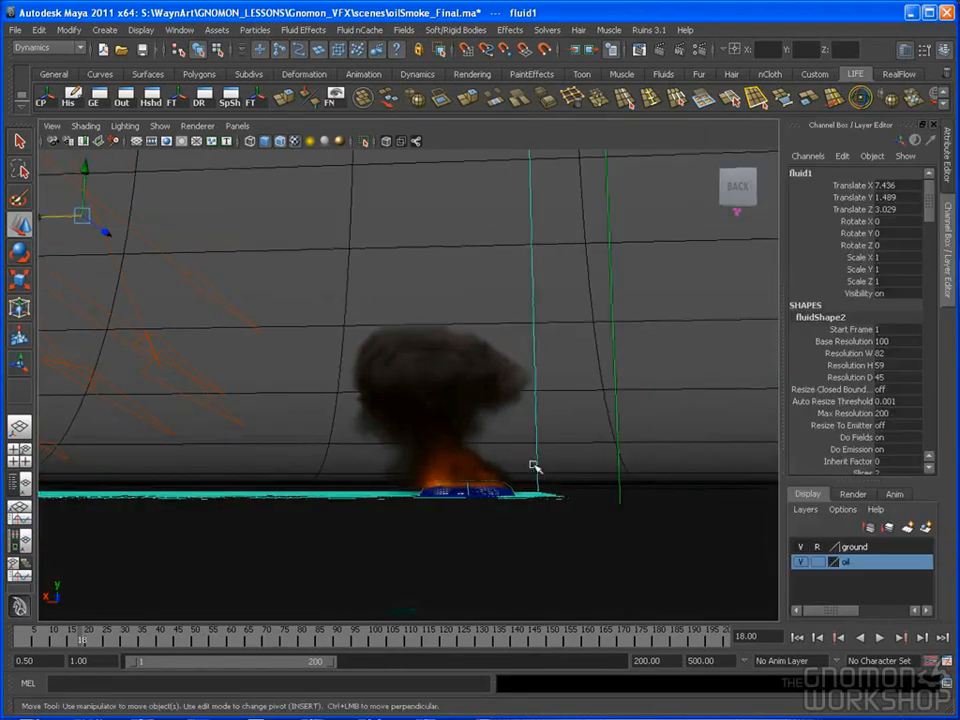
alt+middle_drag(529, 465, 536, 472)
alt+drag(537, 474, 495, 462)
click(243, 127)
click(243, 127)
click(249, 130)
mouse_move(343, 141)
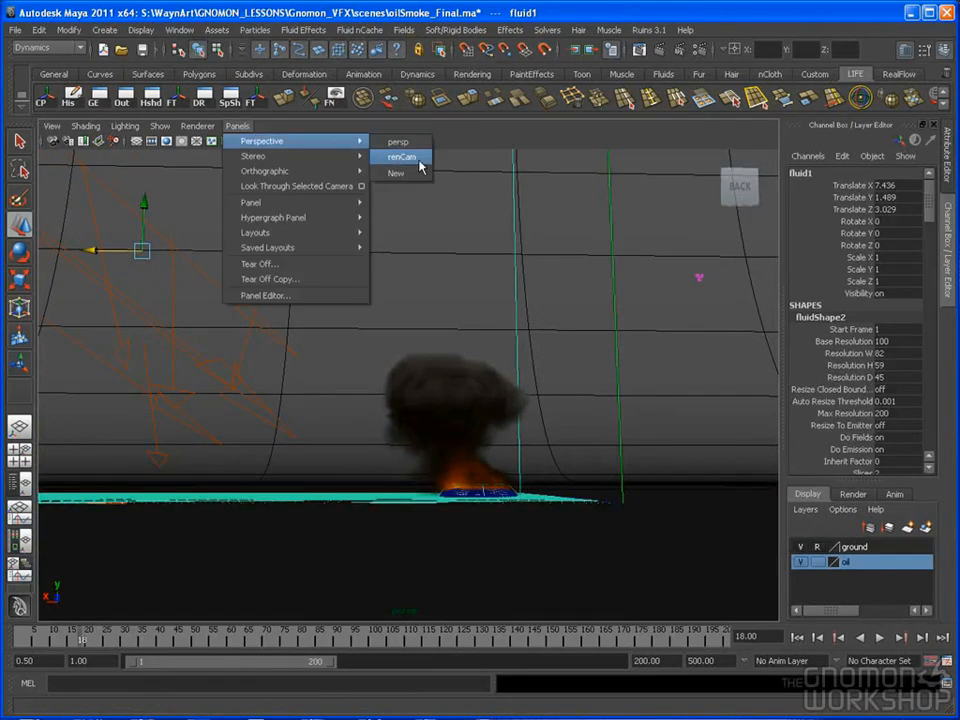
click(415, 156)
Step: Return to the first frame and set the fluid container's Base Resolution to 150
key(ctrl+a)
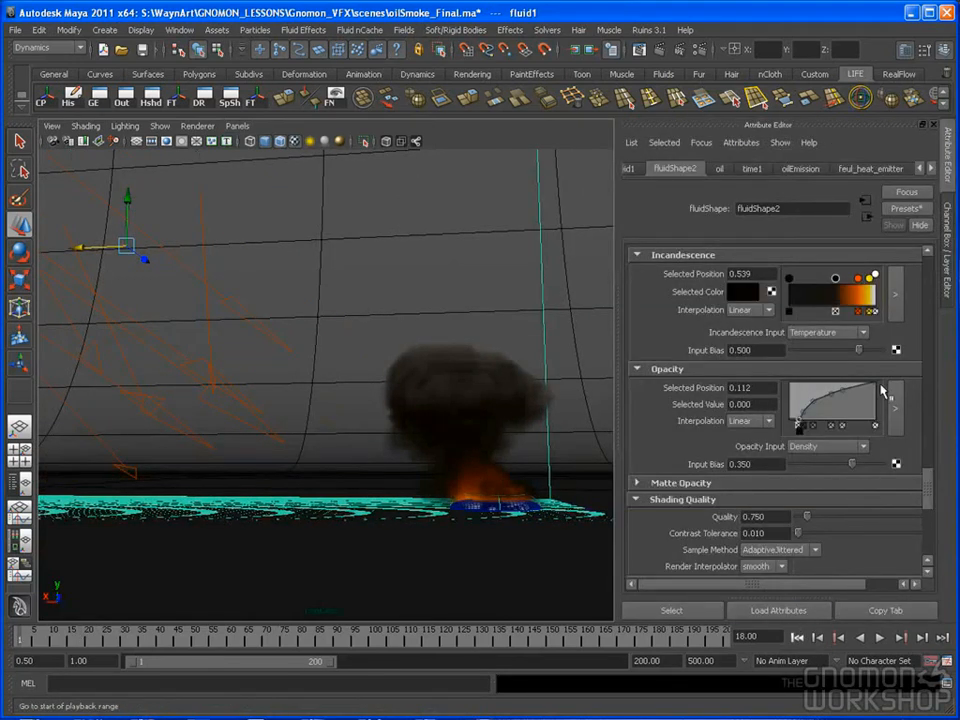
click(797, 641)
drag(928, 482, 929, 259)
click(765, 286)
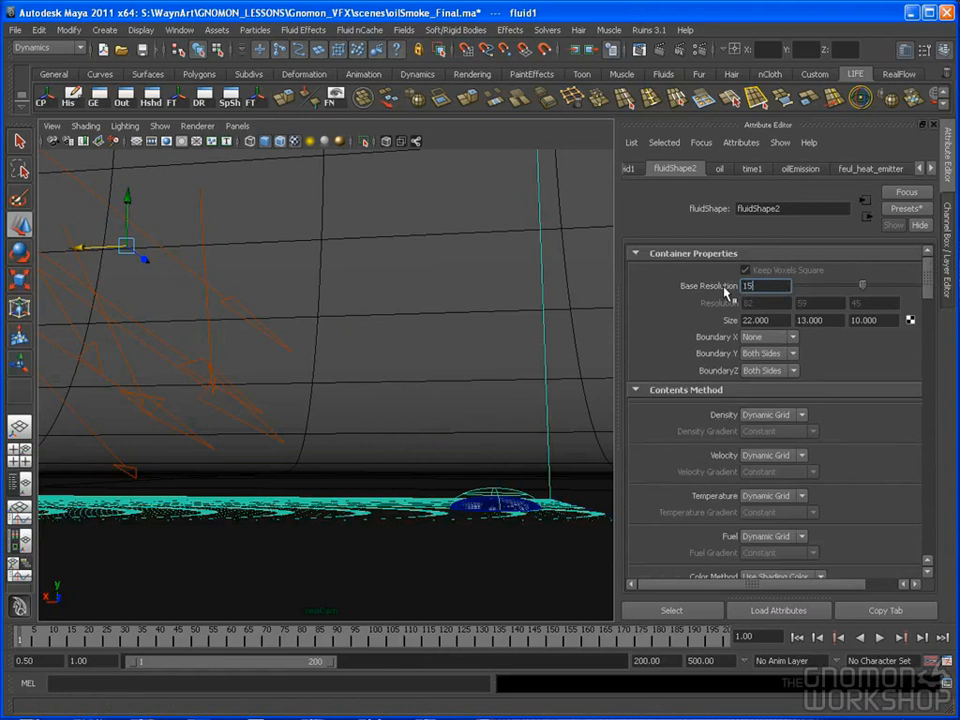
text(150)
key(Tab)
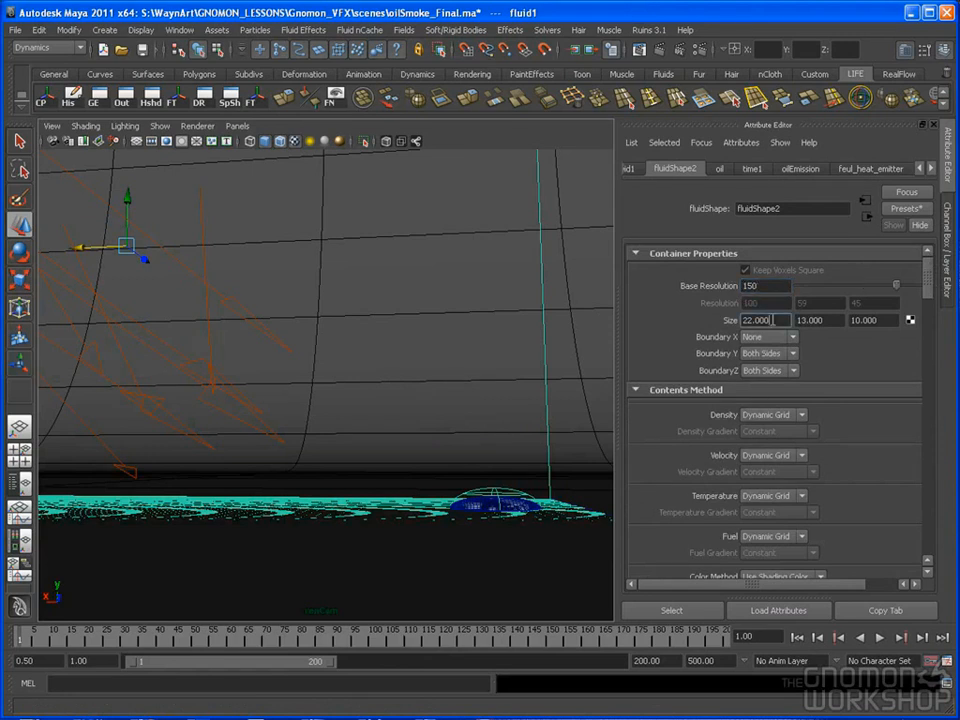
Step: Set the end of the playback range to frame 75
drag(672, 661, 597, 661)
text(75)
key(Return)
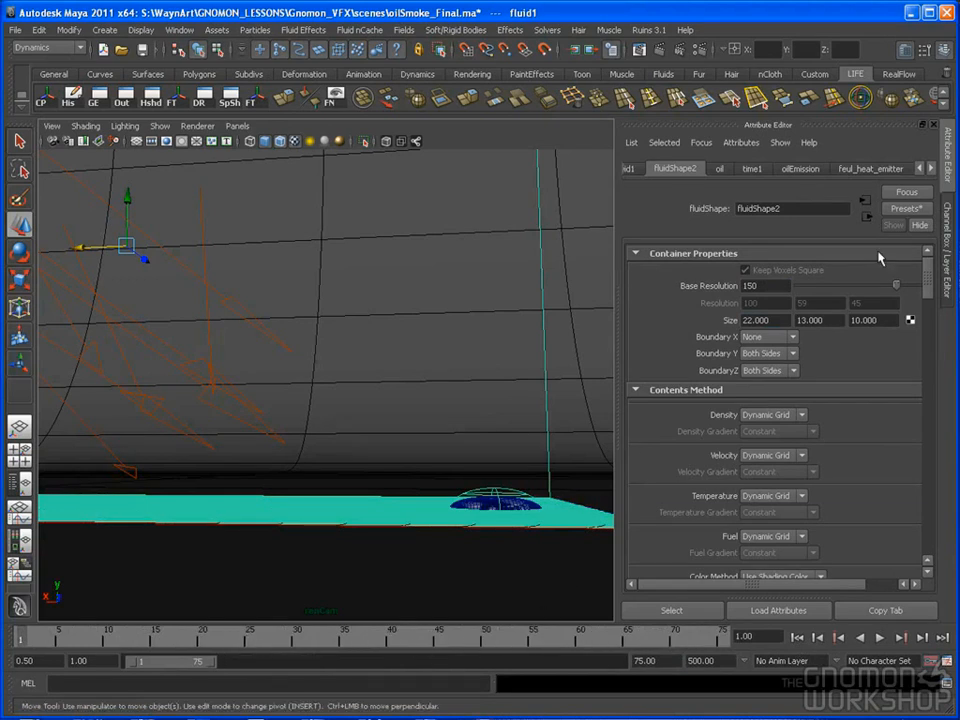
Step: Deselect the fluid container and start a playblast of the playback range through renCam
click(946, 225)
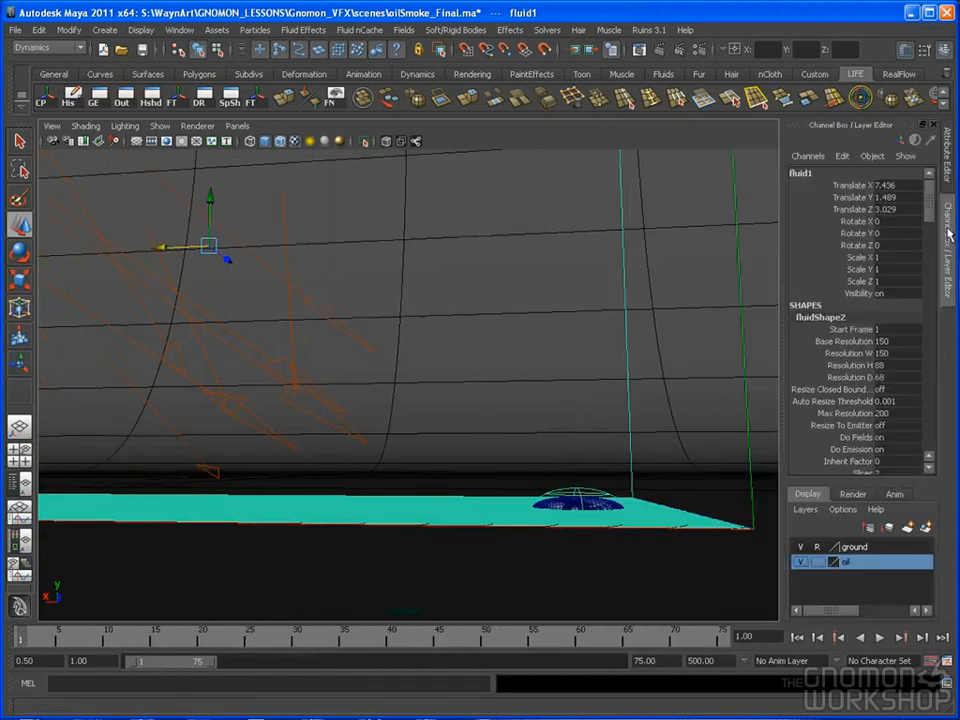
click(684, 374)
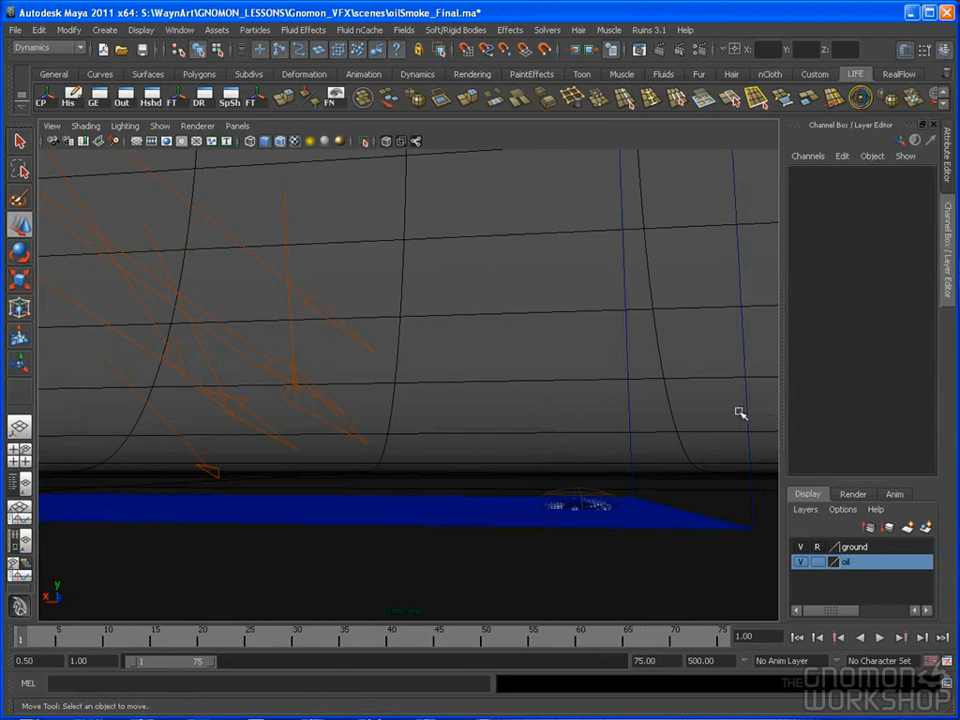
mouse_move(700, 638)
right_down()
mouse_move(714, 623)
mouse_move(686, 643)
right_up()
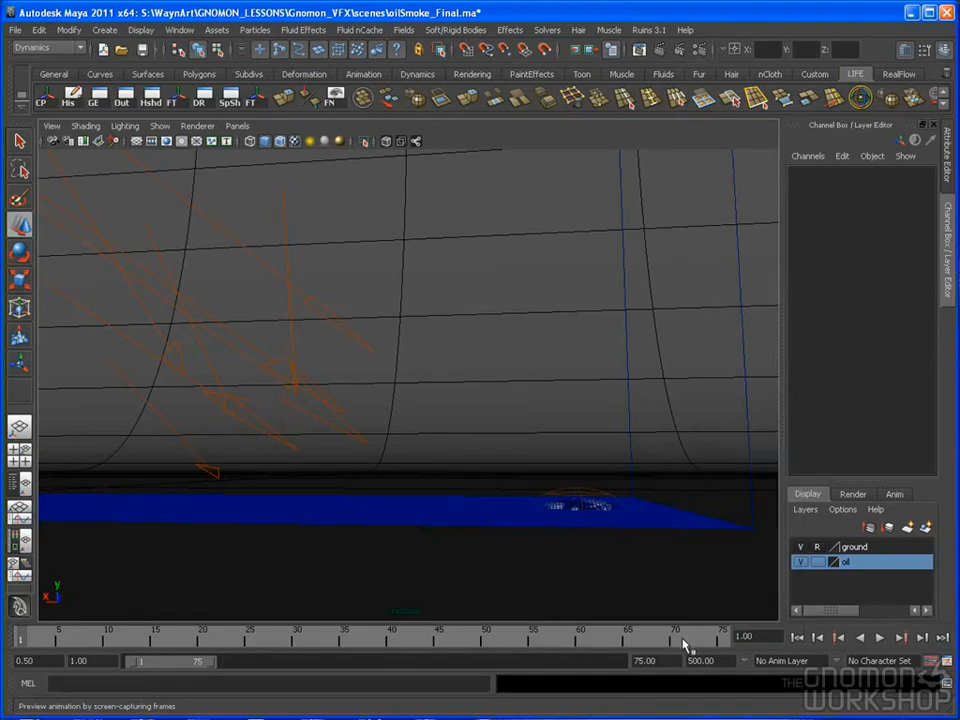